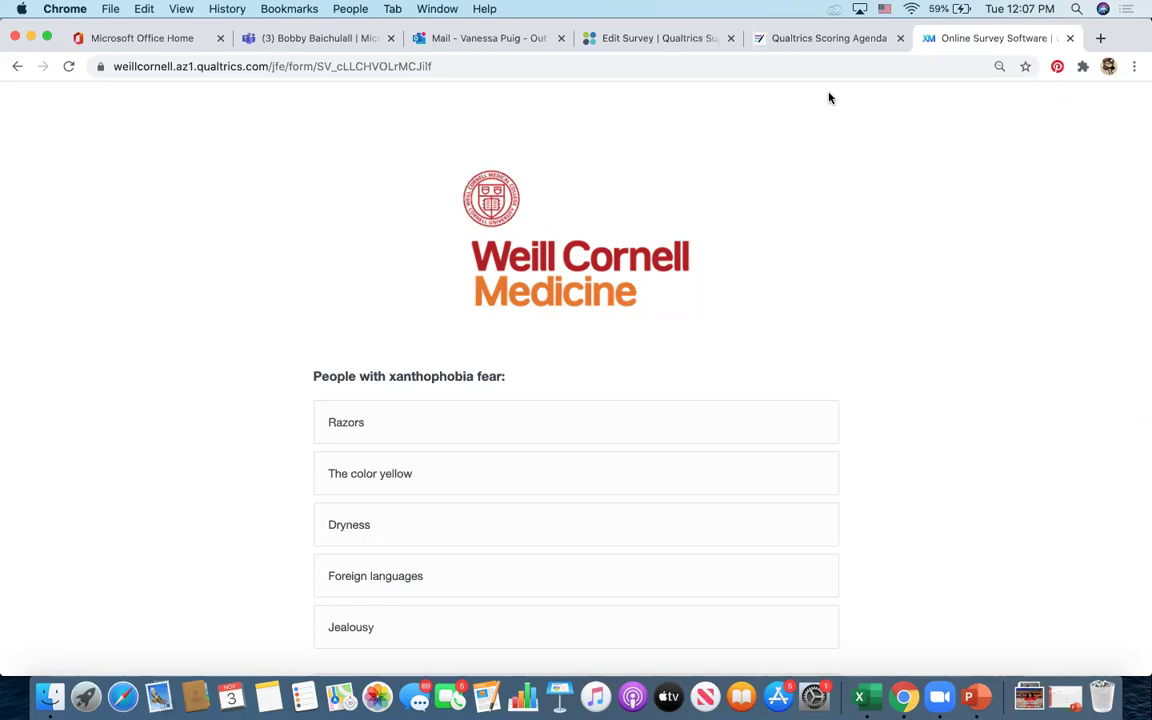
Answer the xanthophobia question in the survey with "The color yellow".
scroll(820, 188, "down", 3)
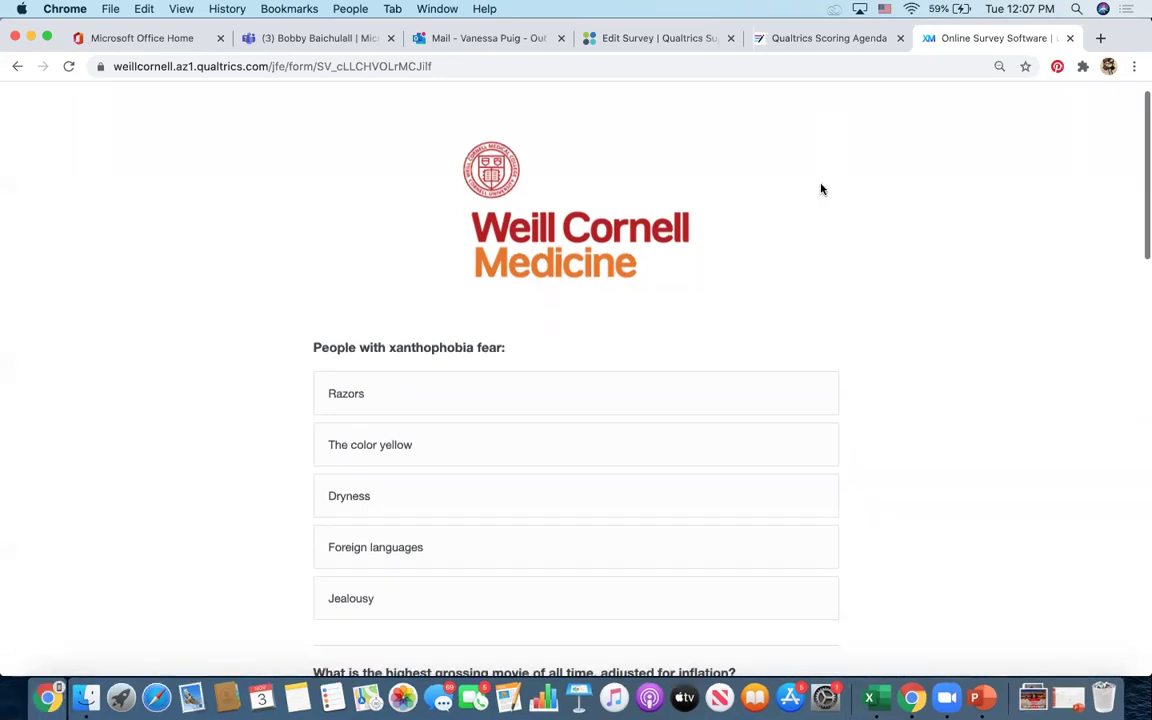
scroll(830, 266, "up", 3)
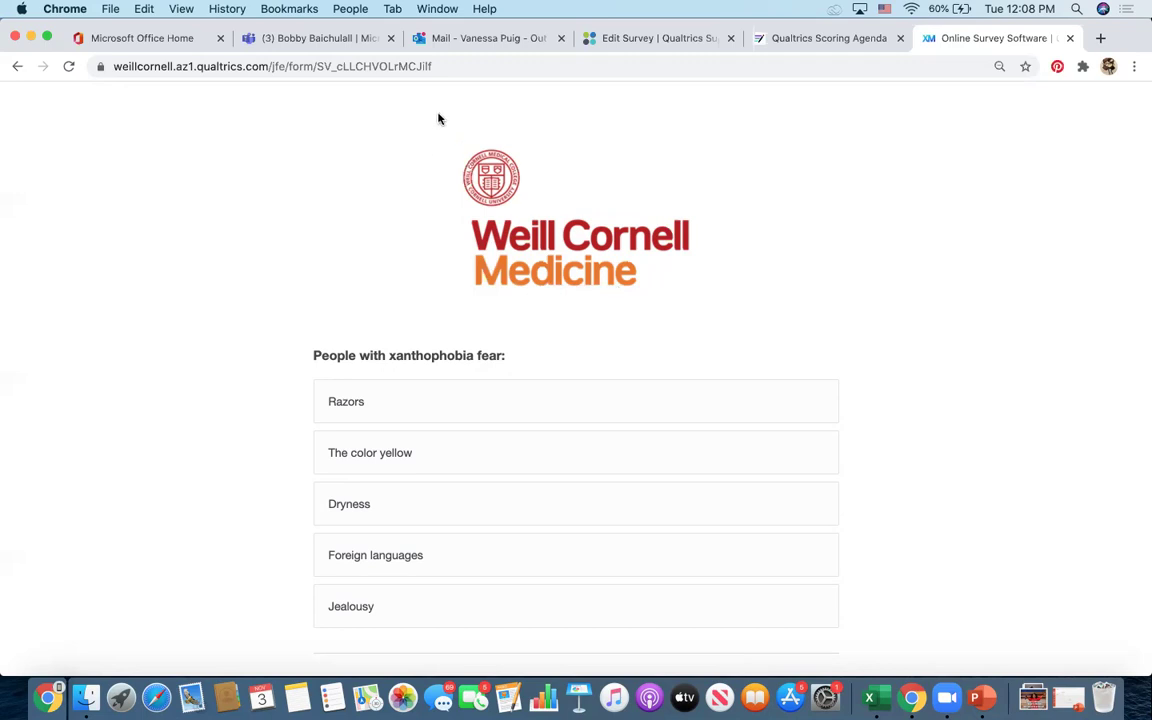
scroll(519, 324, "down", 3)
scroll(519, 324, "up", 3)
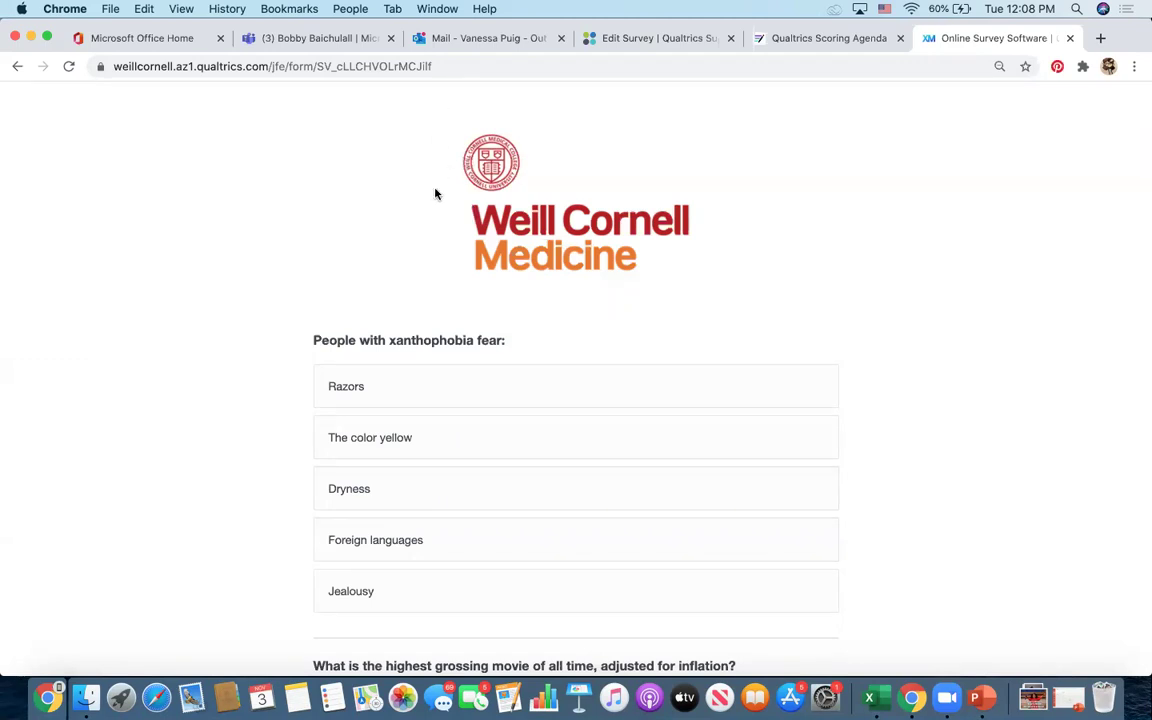
scroll(435, 193, "down", 2)
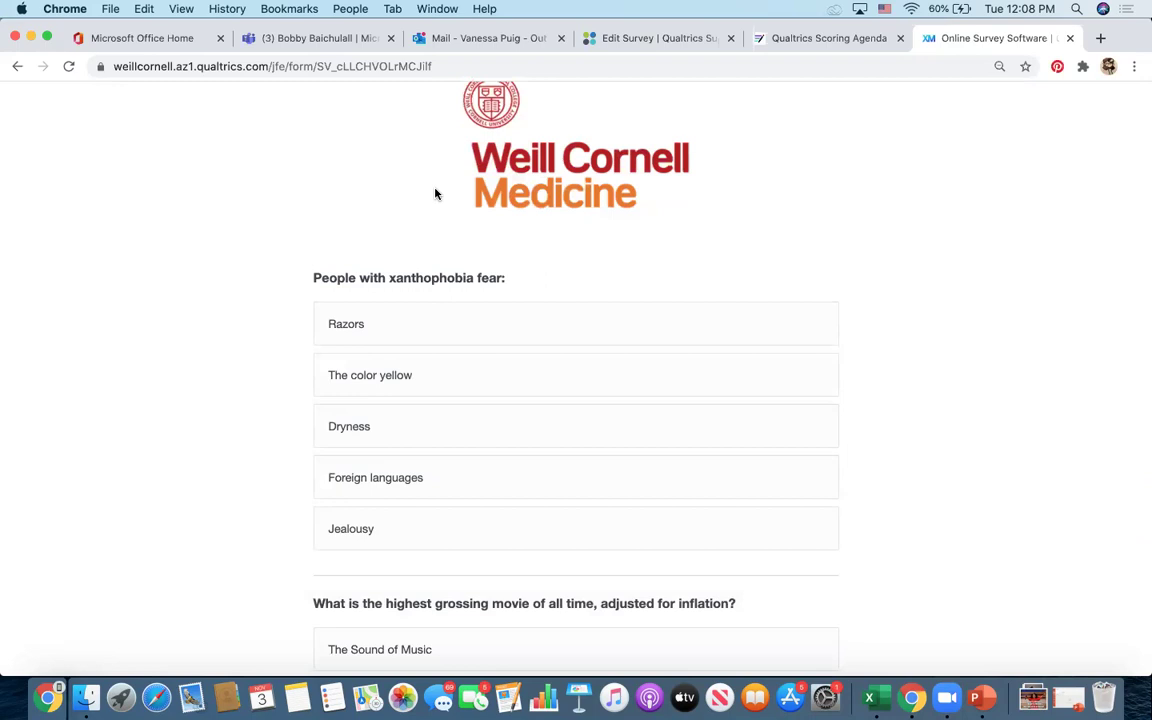
left_click(368, 383)
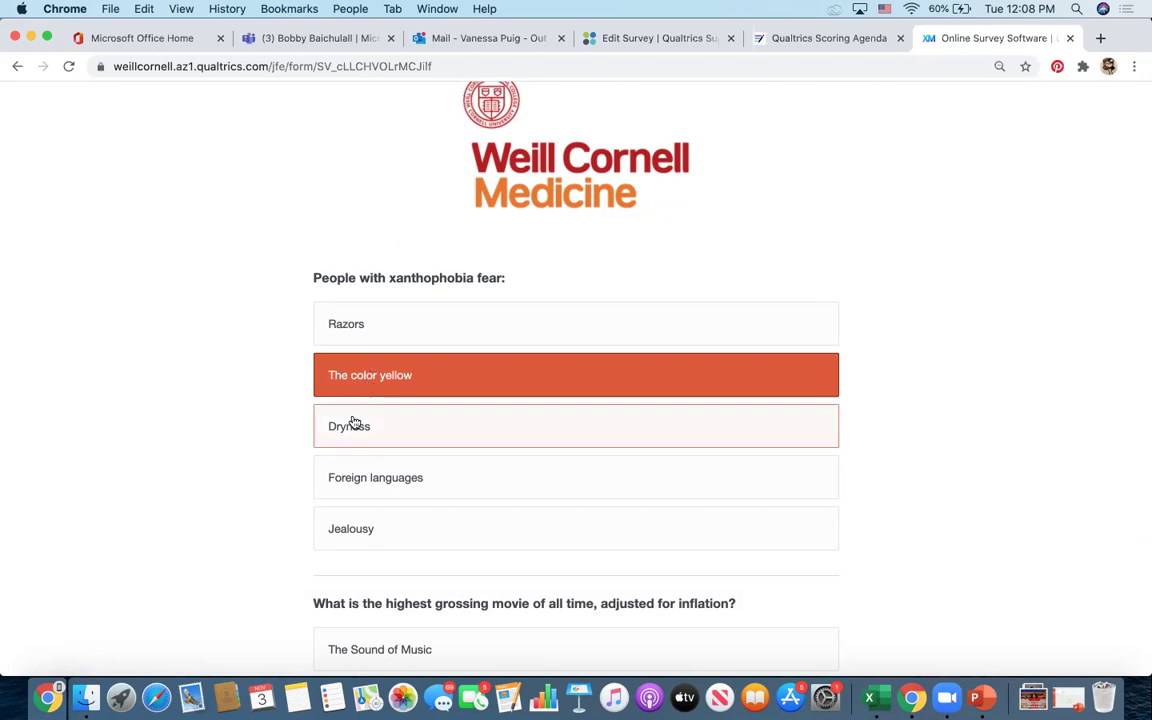
Answer the question about the highest grossing movie adjusted for inflation with "Gone with the Wind".
scroll(352, 419, "down", 5)
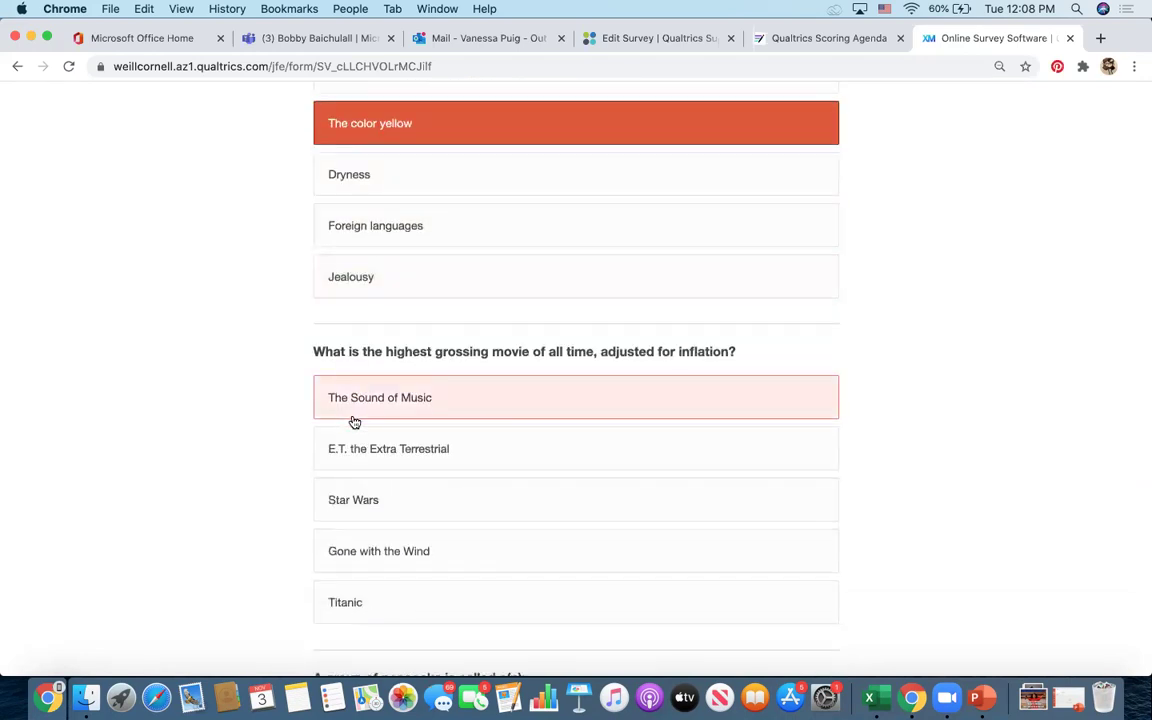
scroll(349, 447, "down", 1)
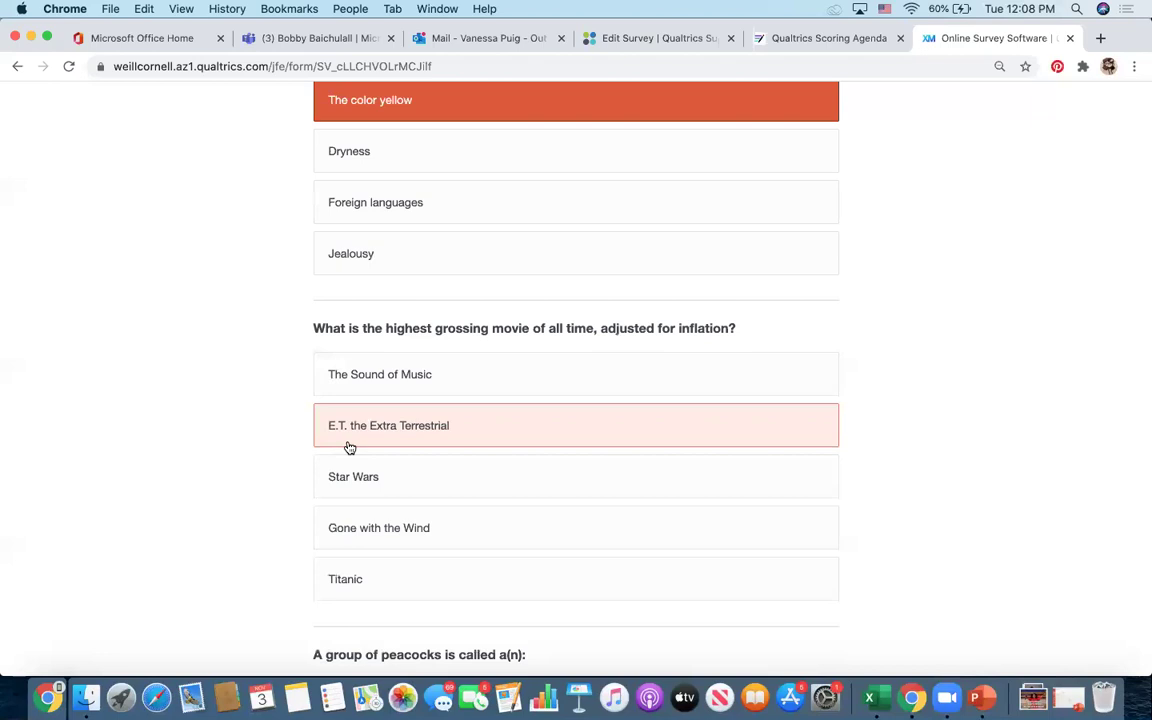
scroll(349, 447, "down", 1)
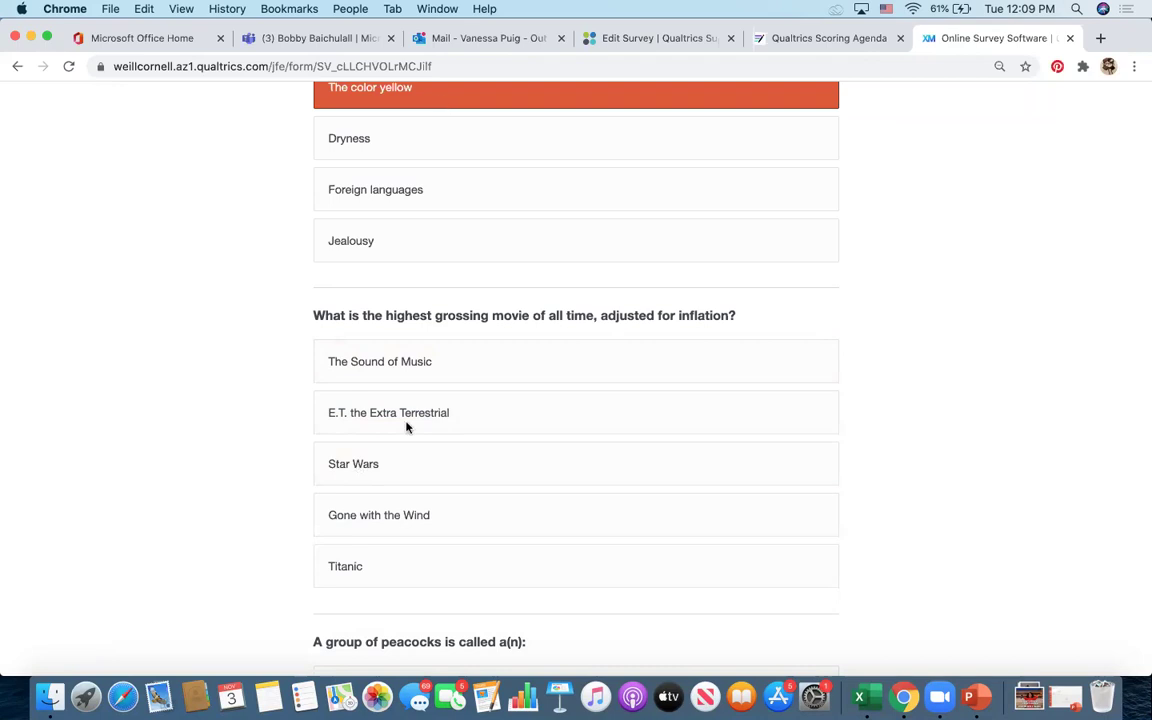
left_click(397, 515)
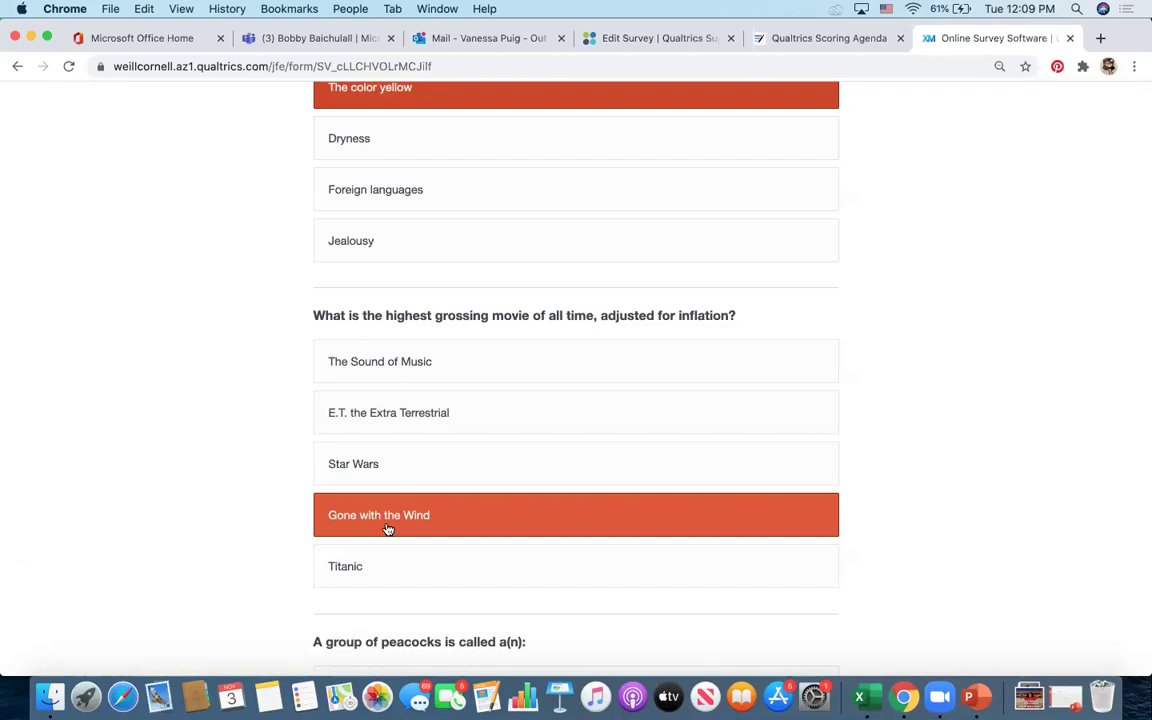
Answer the question about what a group of peacocks is called with "Ostentation".
scroll(385, 490, "down", 2)
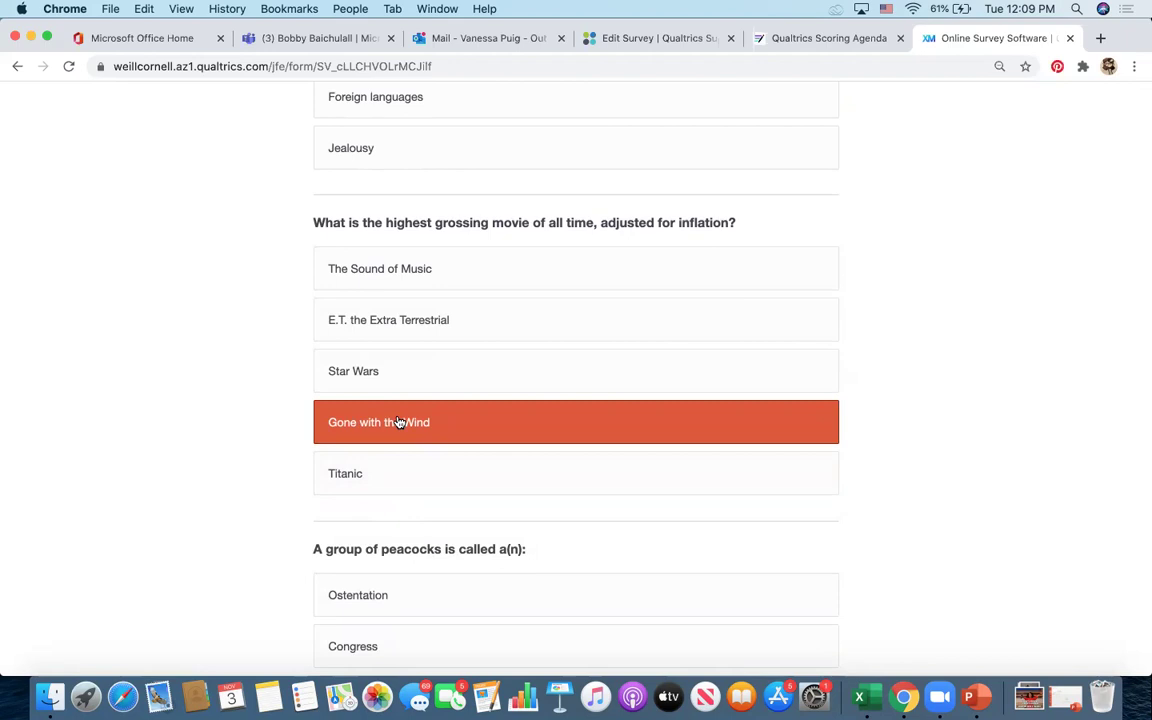
scroll(383, 457, "down", 6)
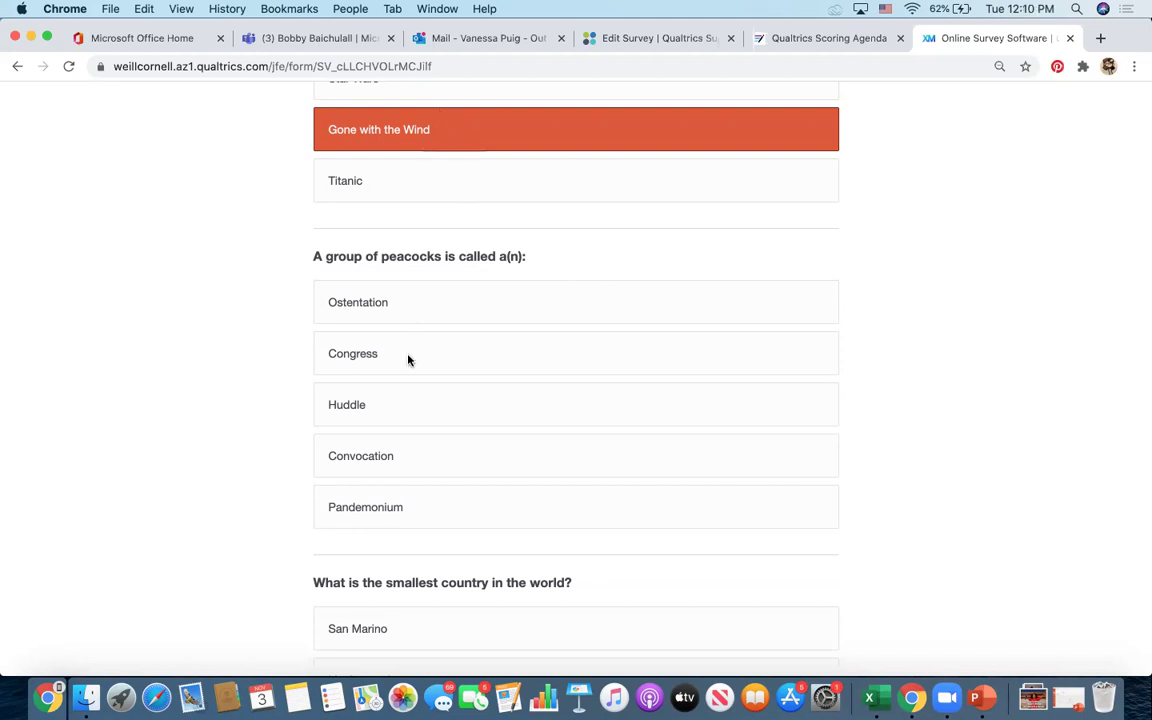
scroll(406, 360, "down", 3)
scroll(395, 400, "up", 2)
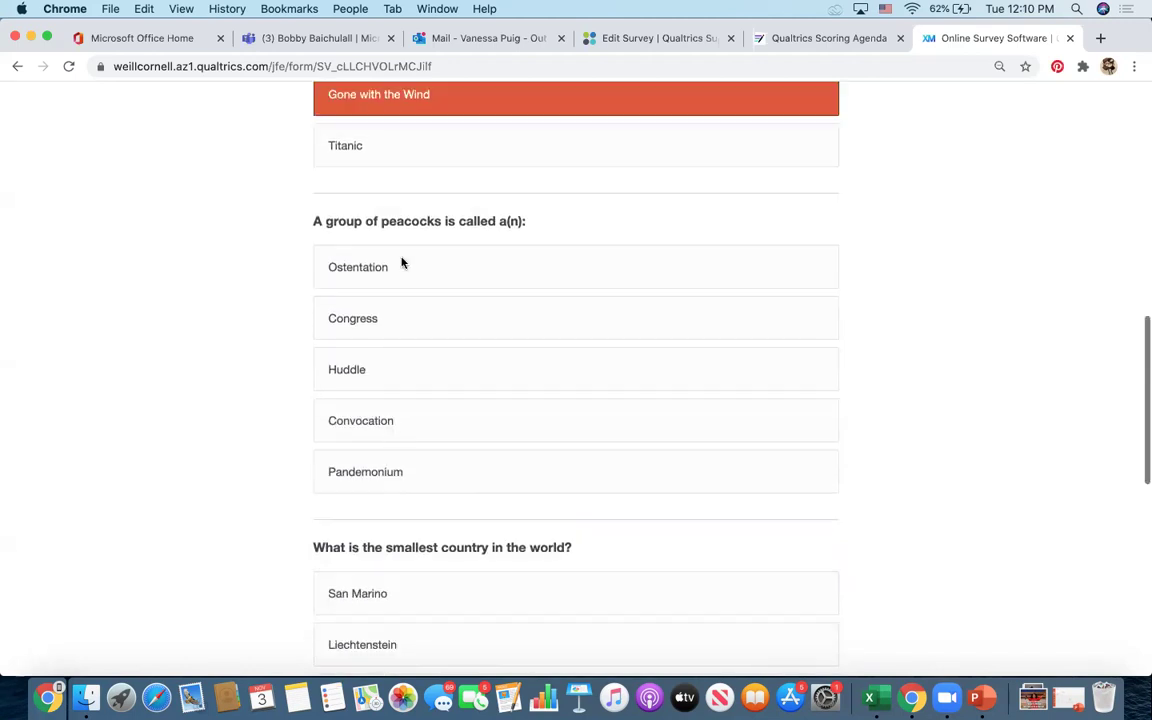
left_click(362, 277)
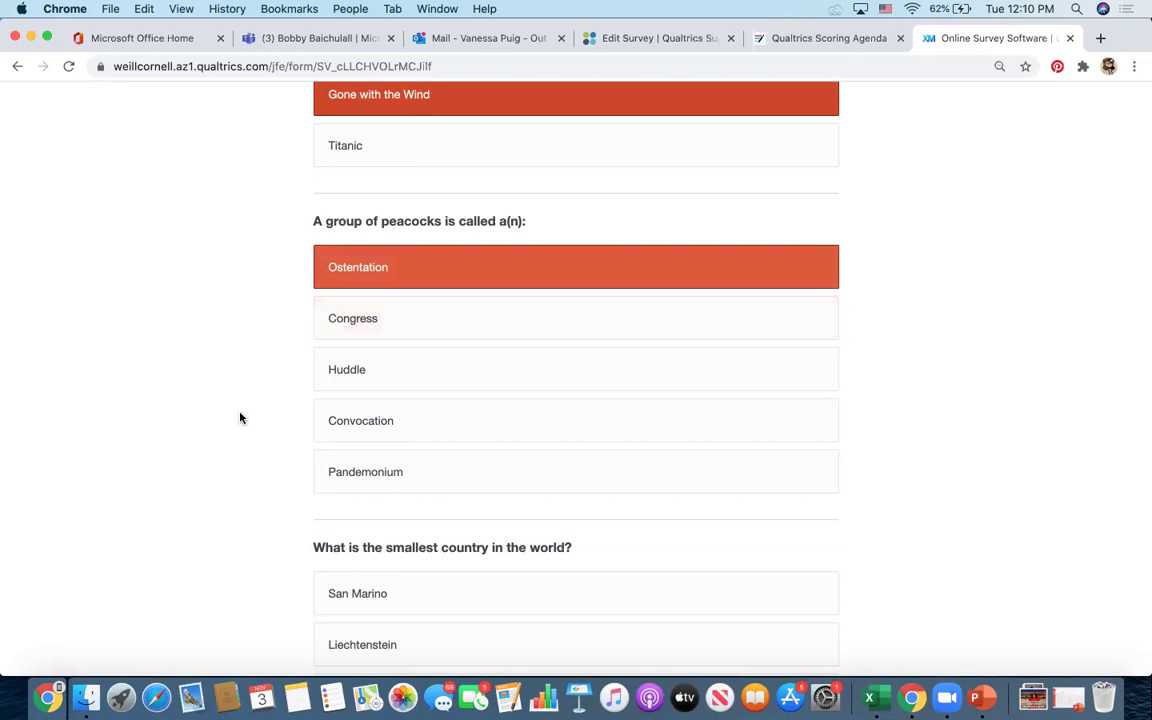
Answer "Vatican City" for the smallest country and "50,000" for the 2016 Rockefeller Center Christmas tree lights.
scroll(239, 416, "down", 10)
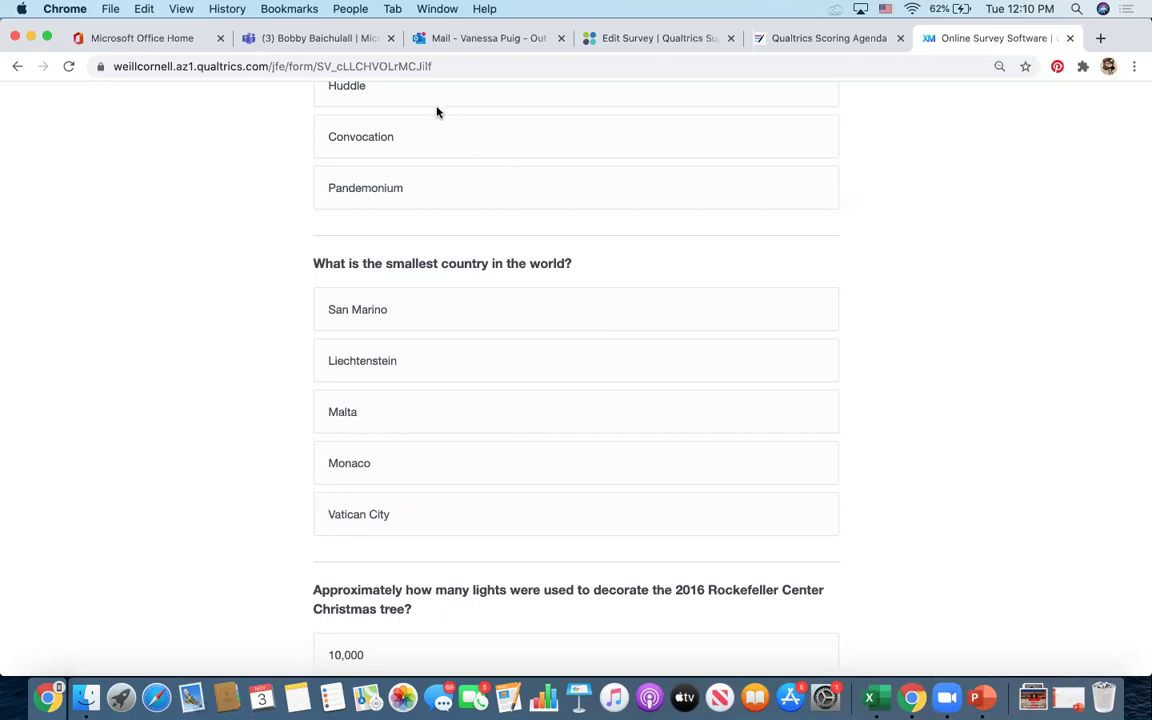
left_click(349, 522)
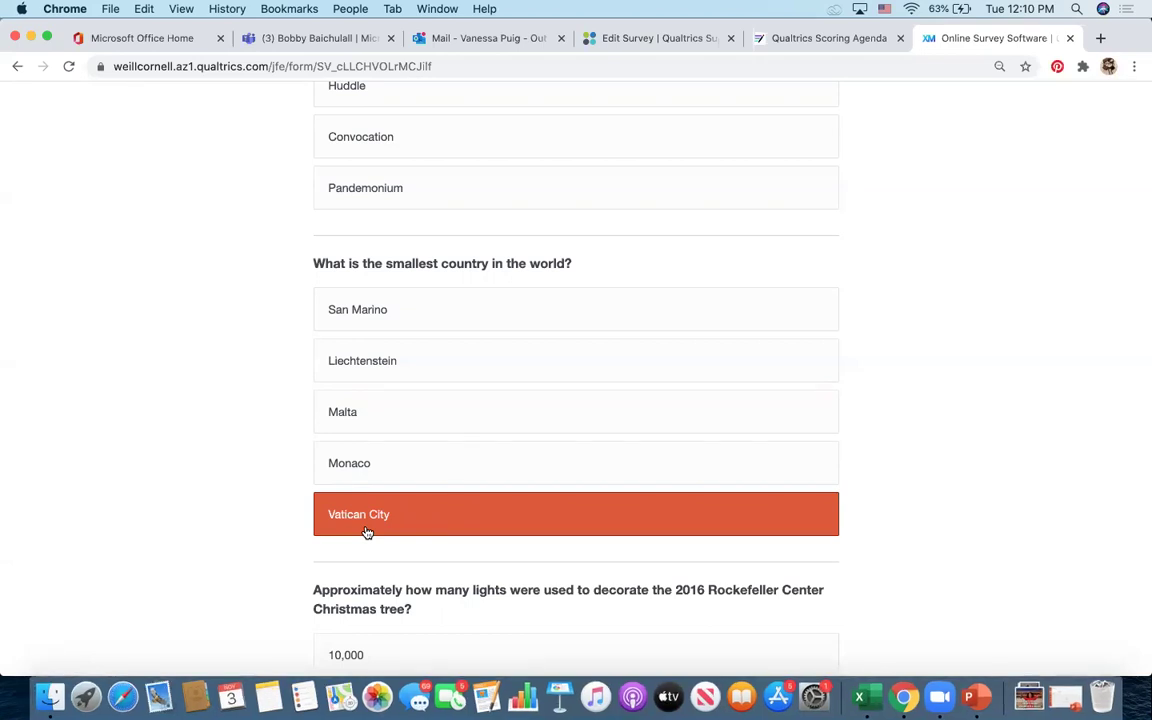
scroll(376, 455, "down", 5)
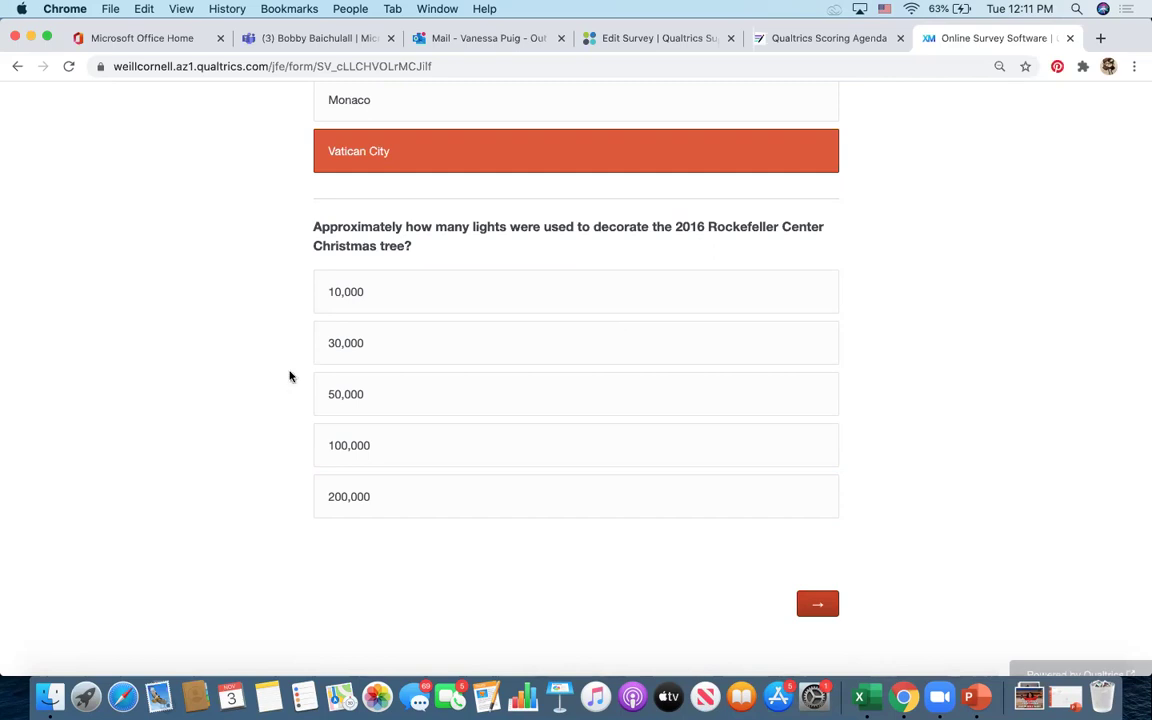
left_click(353, 400)
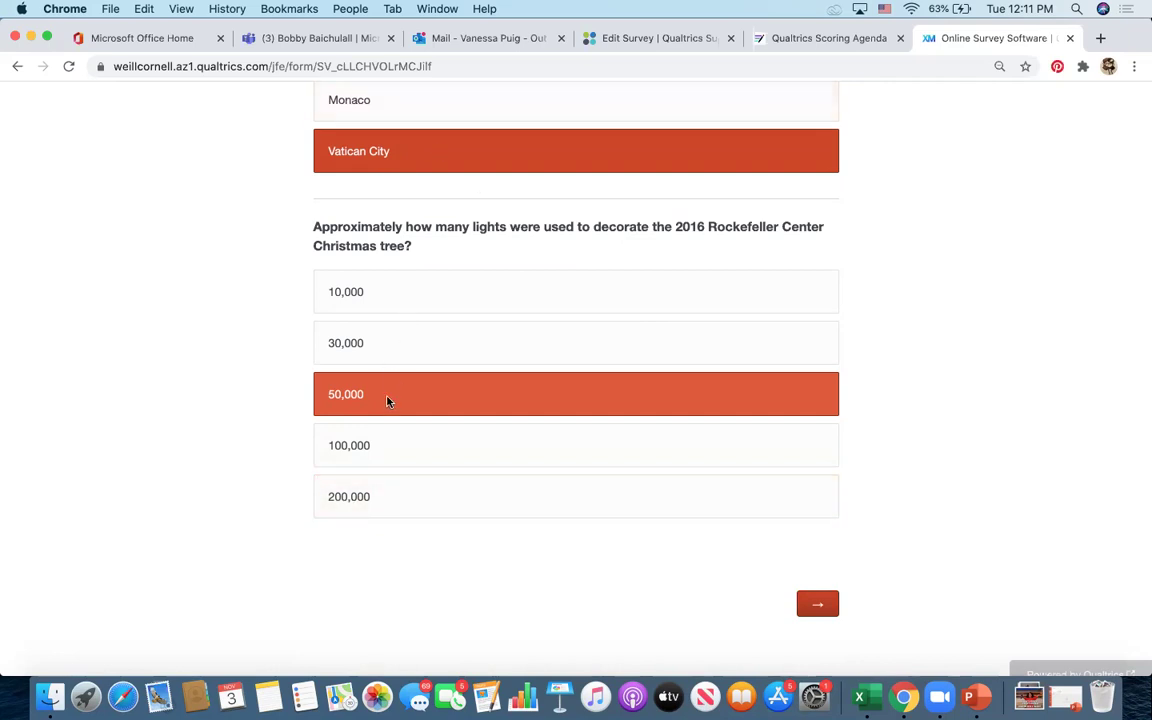
Check the chosen answers and submit the survey.
scroll(830, 606, "up", 20)
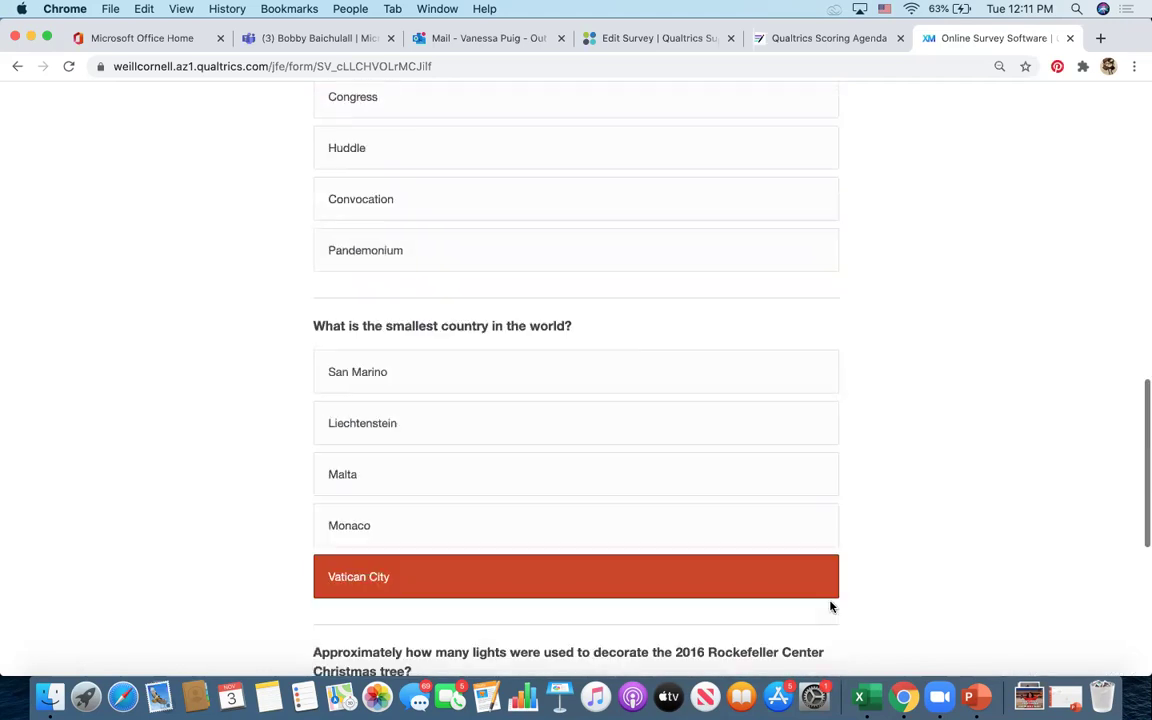
scroll(830, 606, "down", 20)
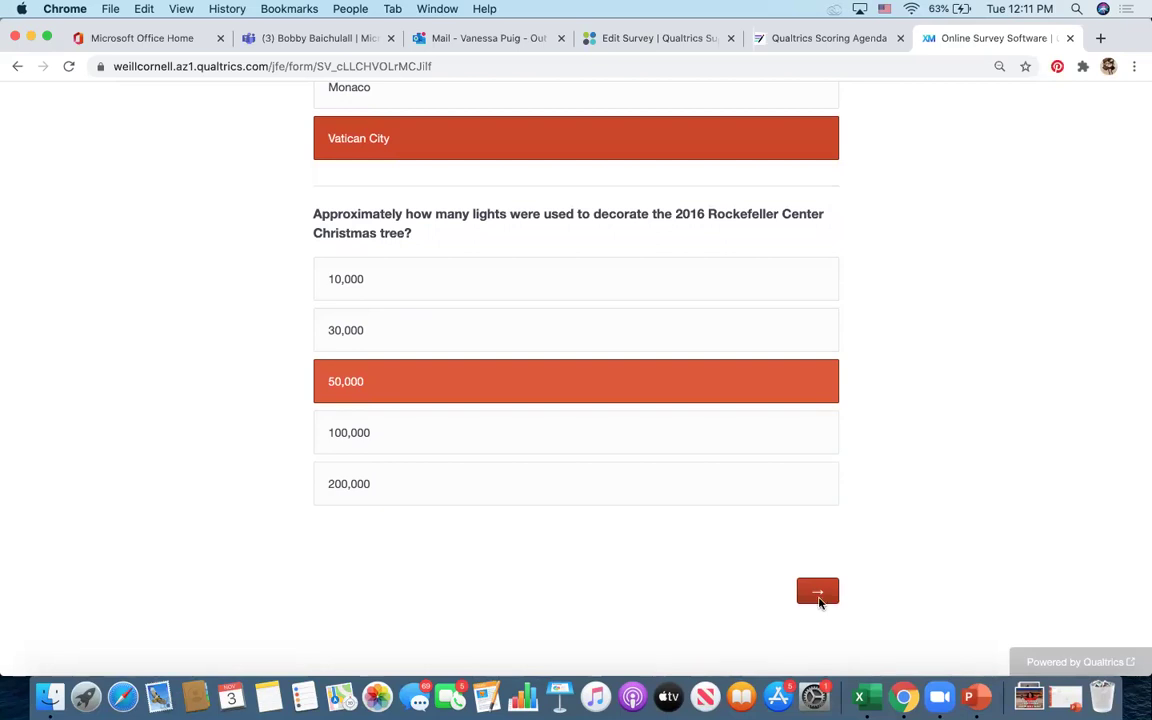
left_click(826, 594)
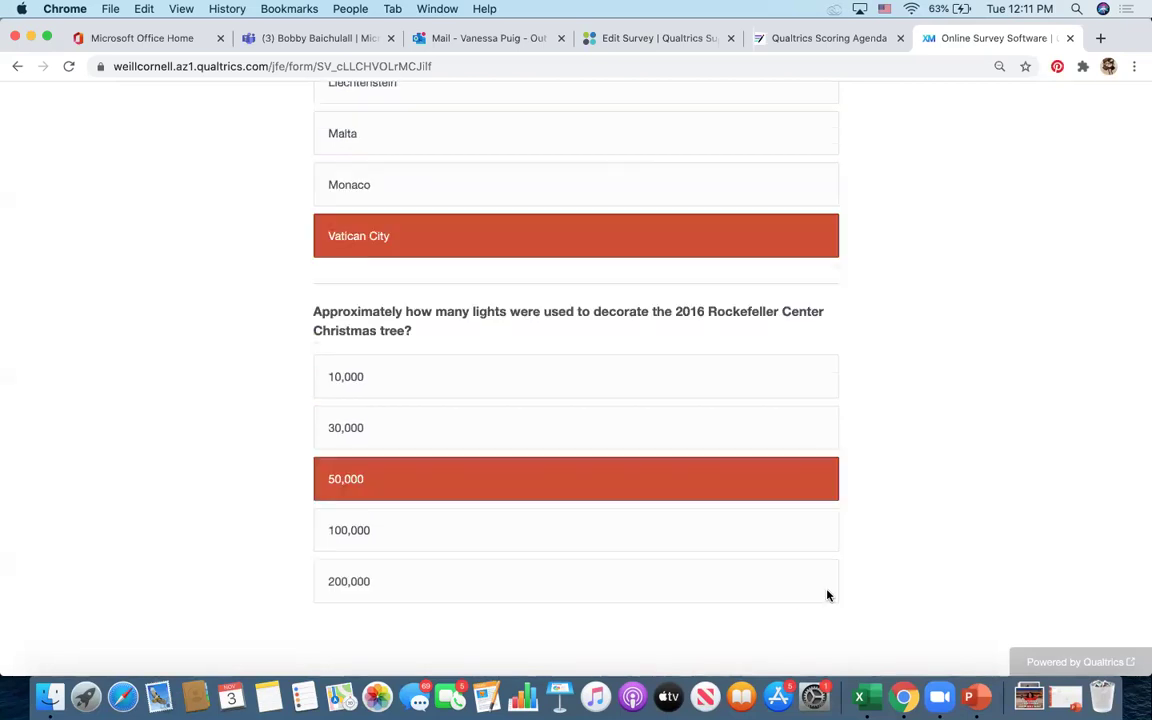
Review the score report from start to end and highlight the overall percentage score.
scroll(778, 490, "down", 2)
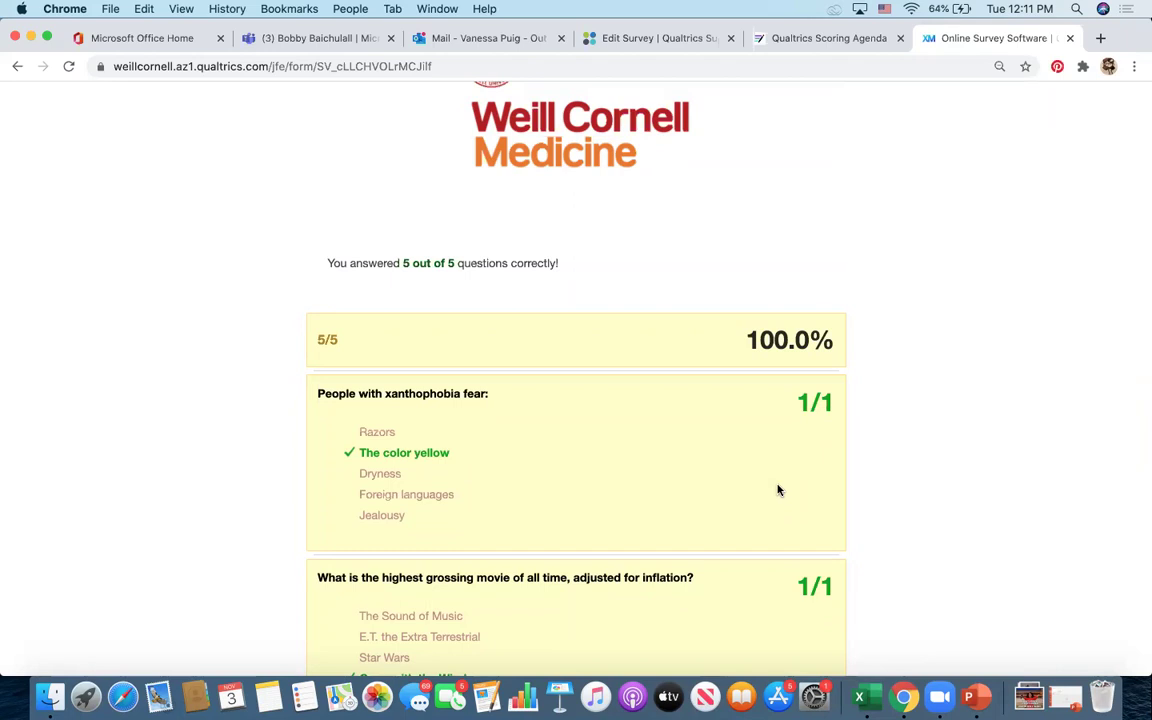
scroll(666, 412, "down", 2)
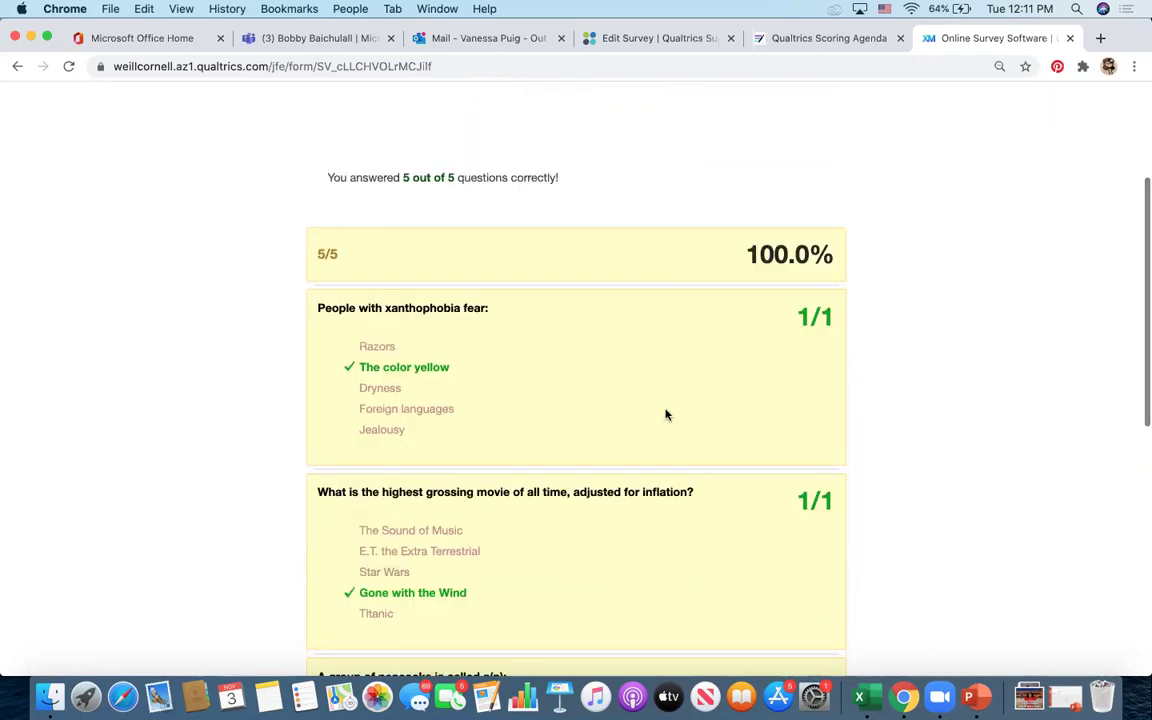
scroll(666, 414, "down", 3)
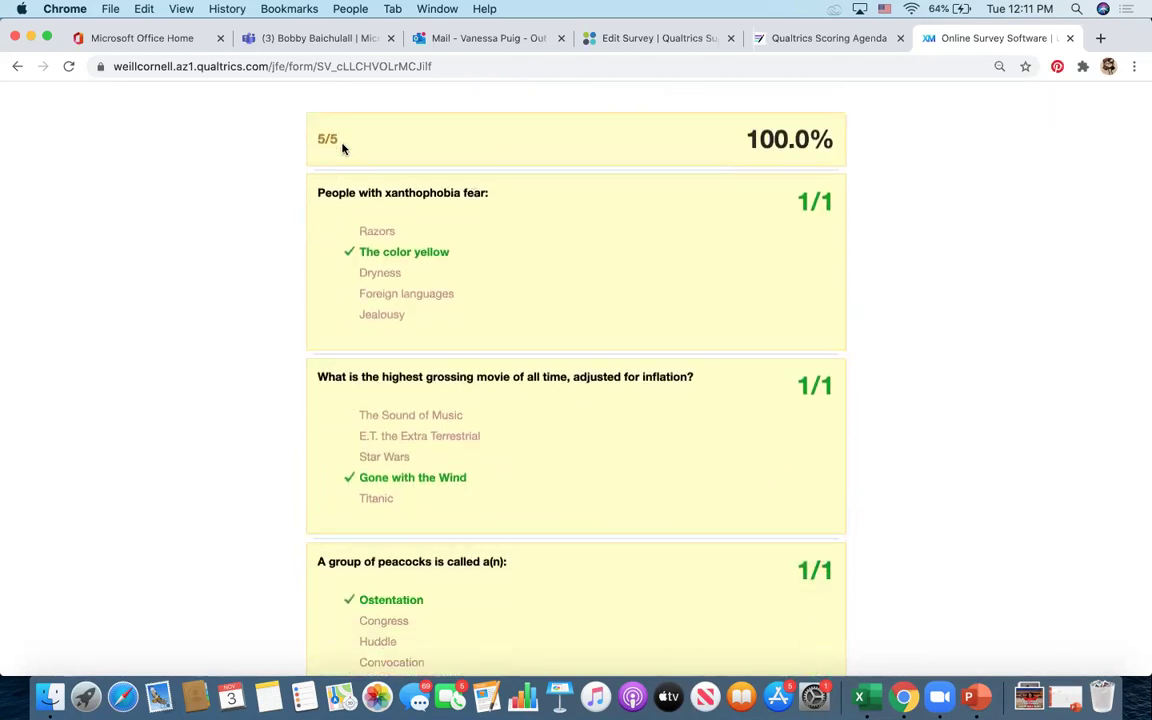
scroll(627, 382, "down", 10)
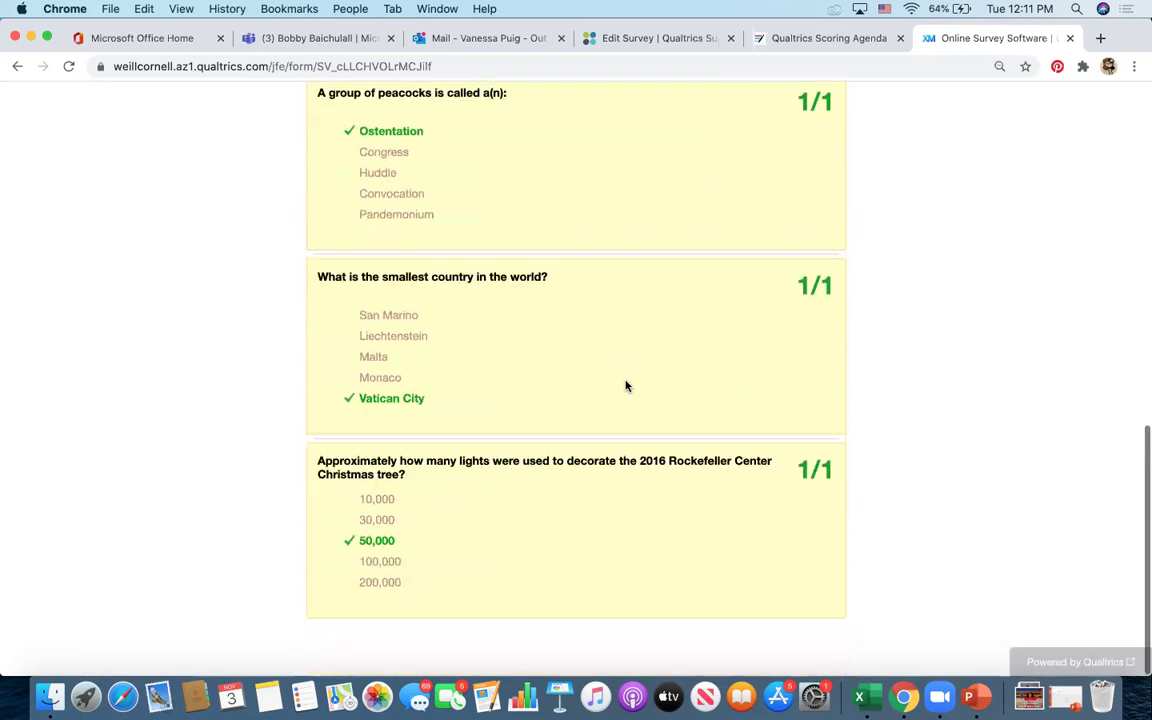
scroll(626, 386, "up", 15)
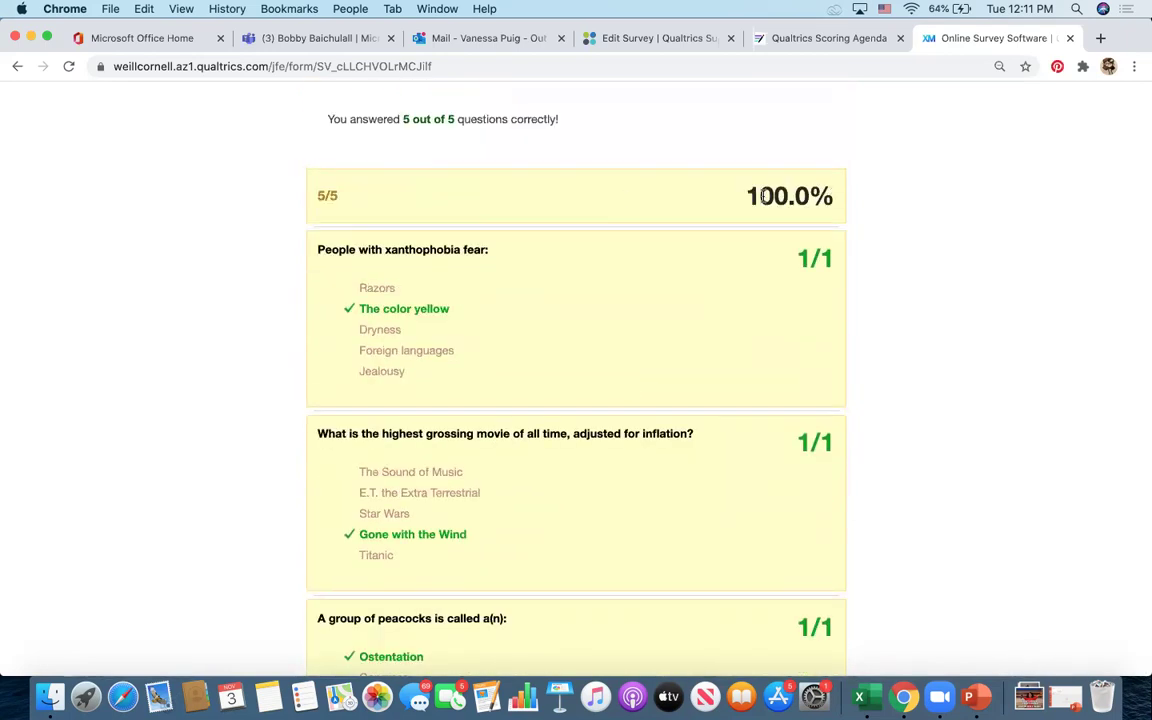
triple_click(747, 197)
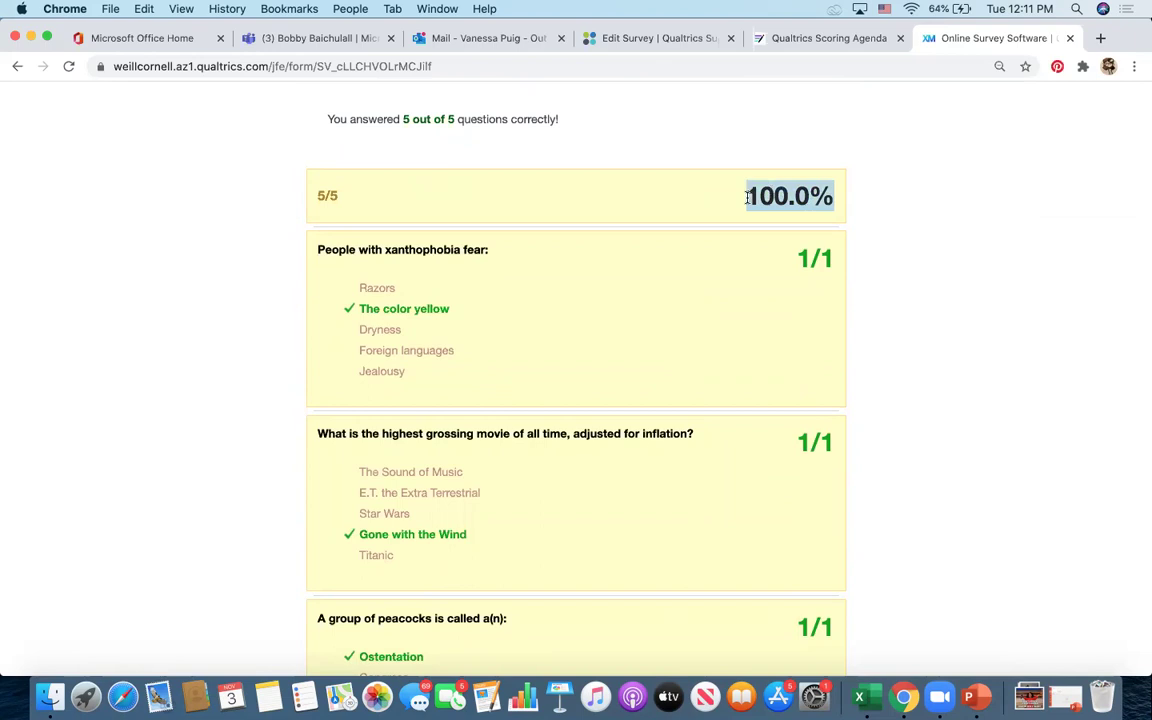
Examine the marked answer and points for each question, and highlight the sentence summarizing the correct answers.
scroll(738, 311, "down", 1)
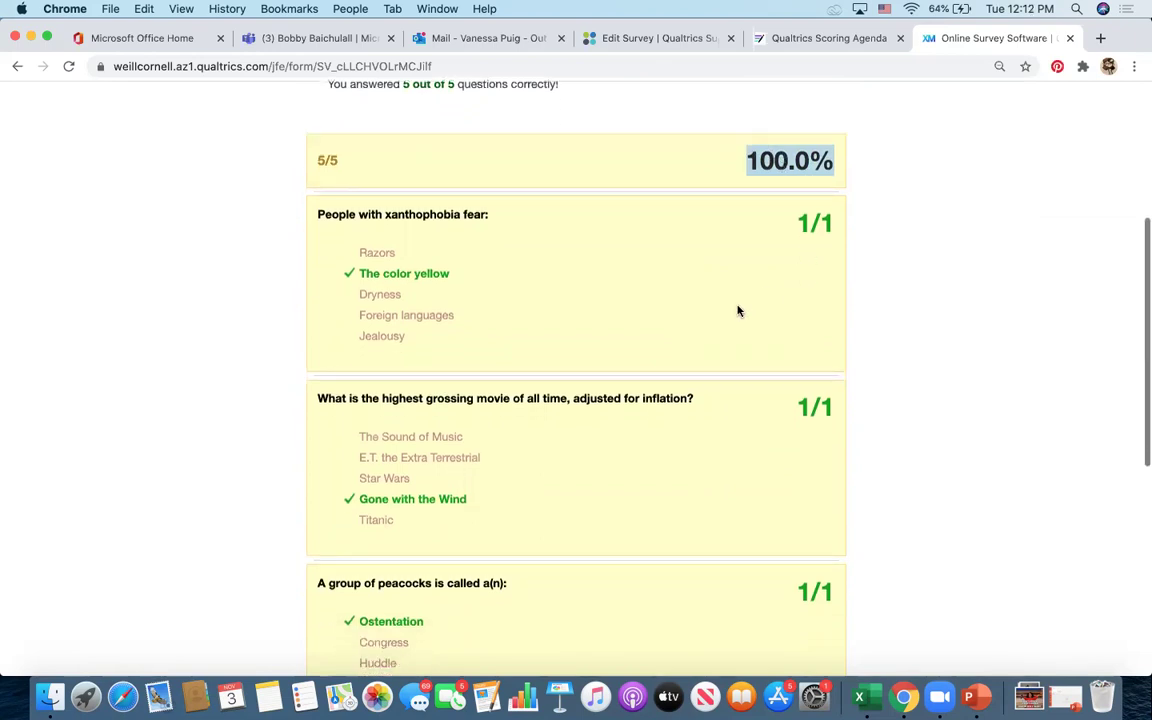
scroll(740, 311, "down", 2)
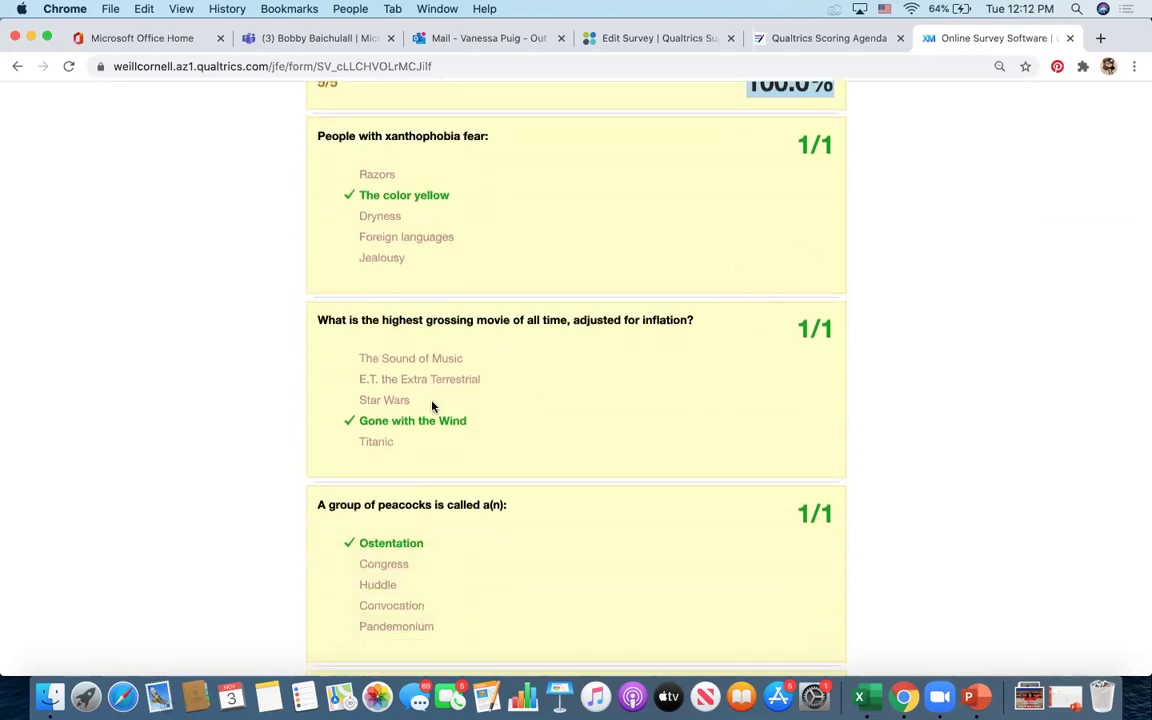
scroll(420, 380, "down", 1)
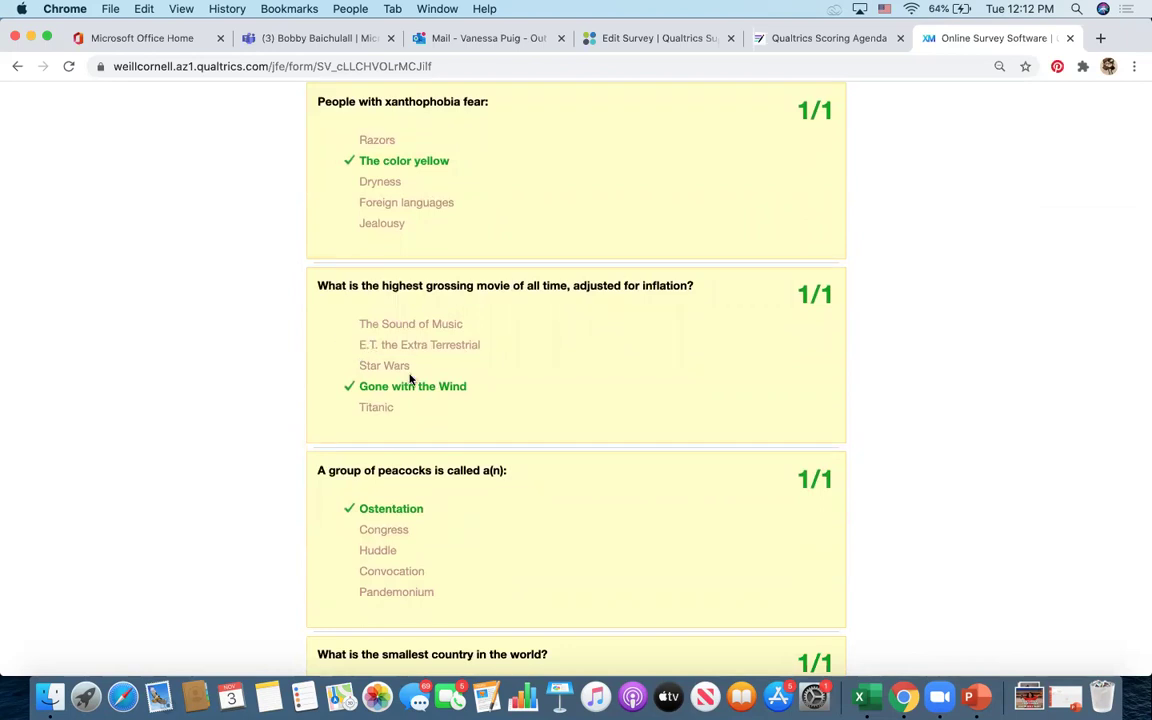
scroll(417, 378, "down", 3)
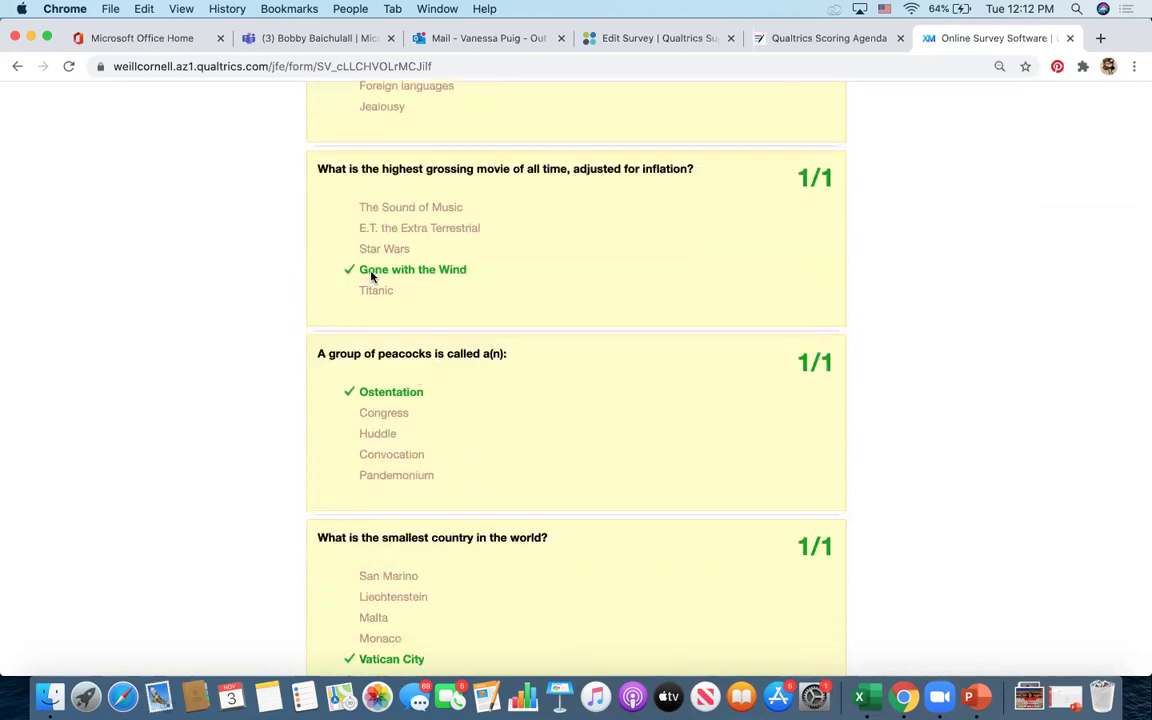
scroll(405, 418, "down", 5)
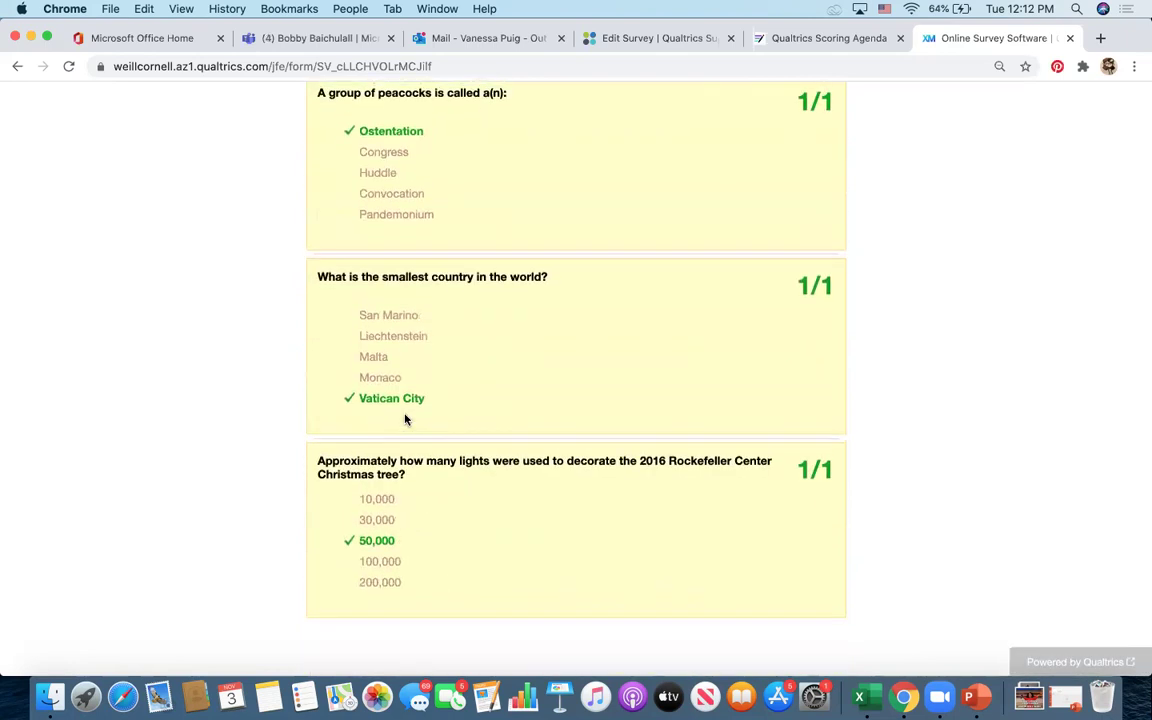
scroll(405, 418, "up", 10)
scroll(405, 418, "up", 7)
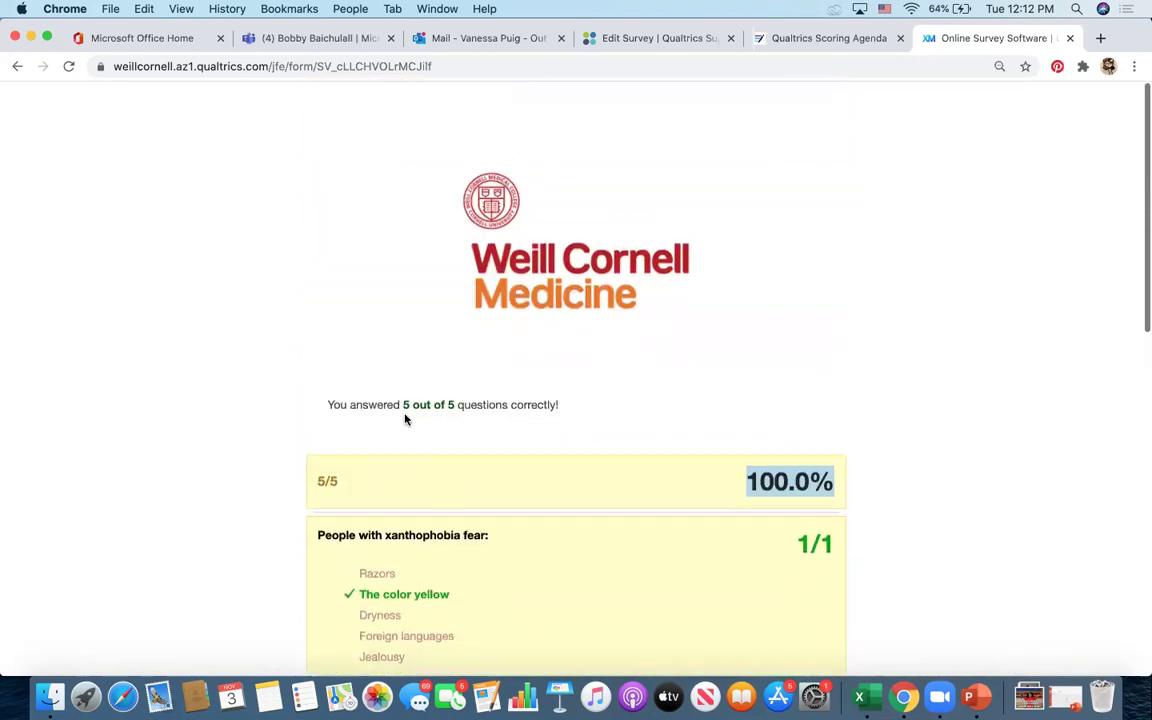
left_click(329, 400)
triple_click(520, 393)
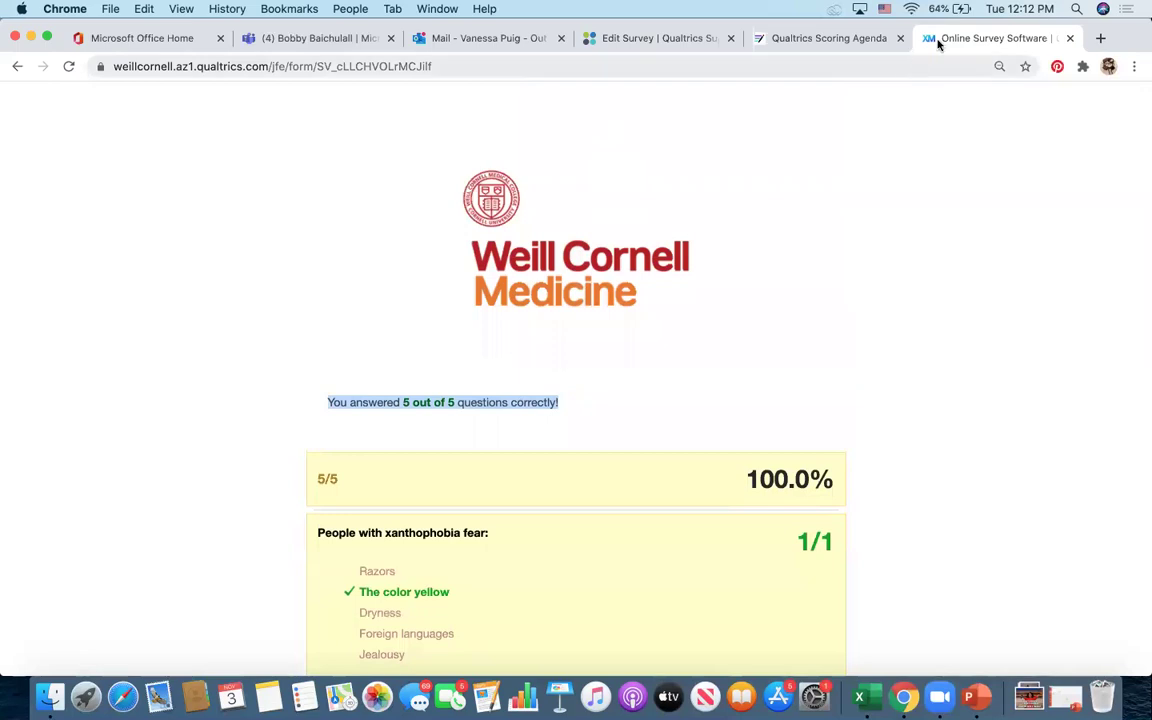
Close the completed survey page and return to the General Knowledge Test - SCORING survey editor.
left_click(1070, 38)
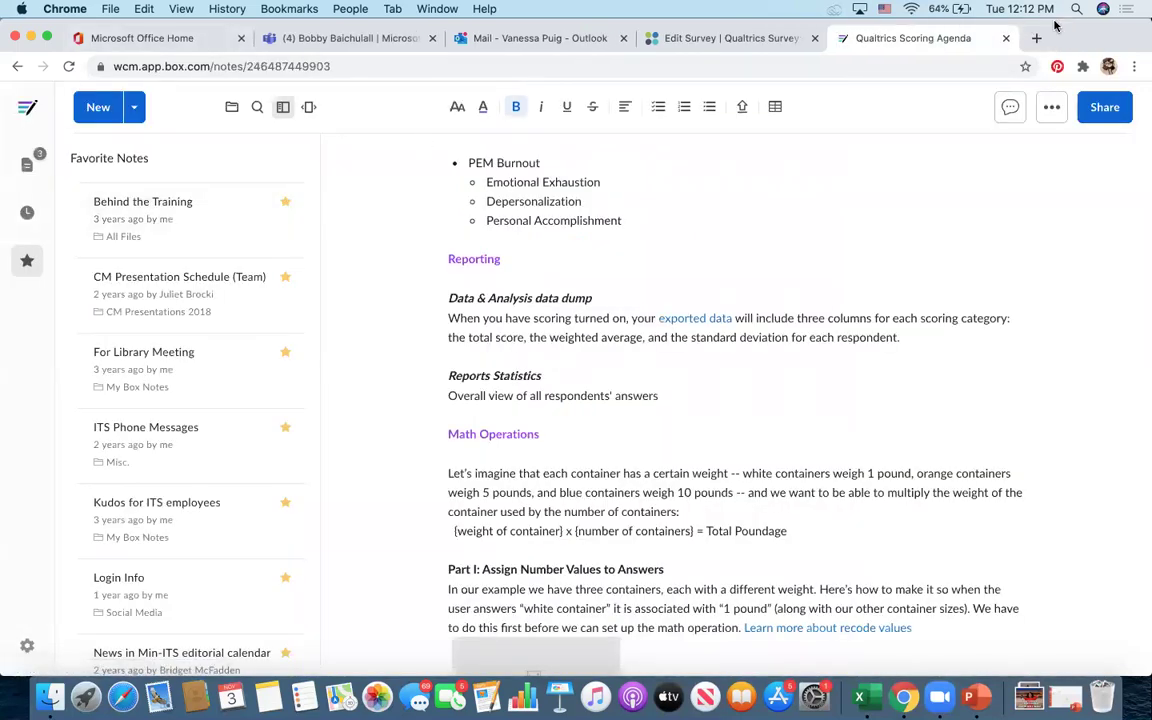
left_click_drag(952, 30, 952, 113)
left_click(731, 121)
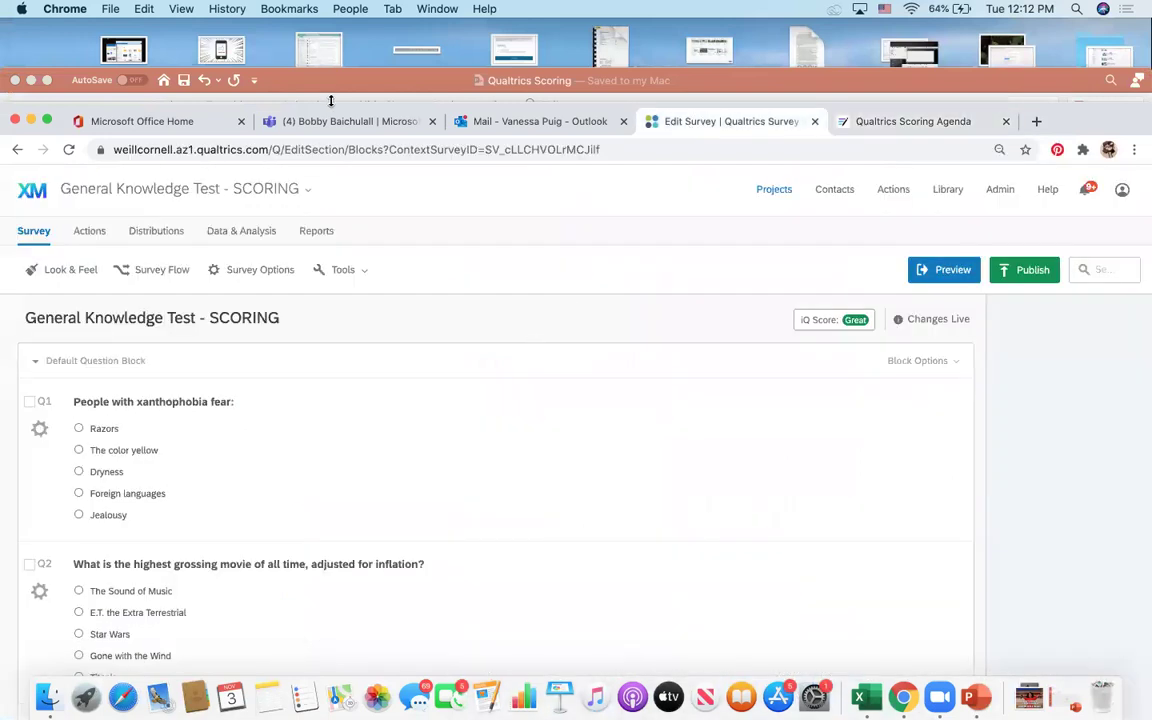
Open the "General Knowledge Test - NO SCORING" survey from the projects list and look through its questions.
double_click(1093, 119)
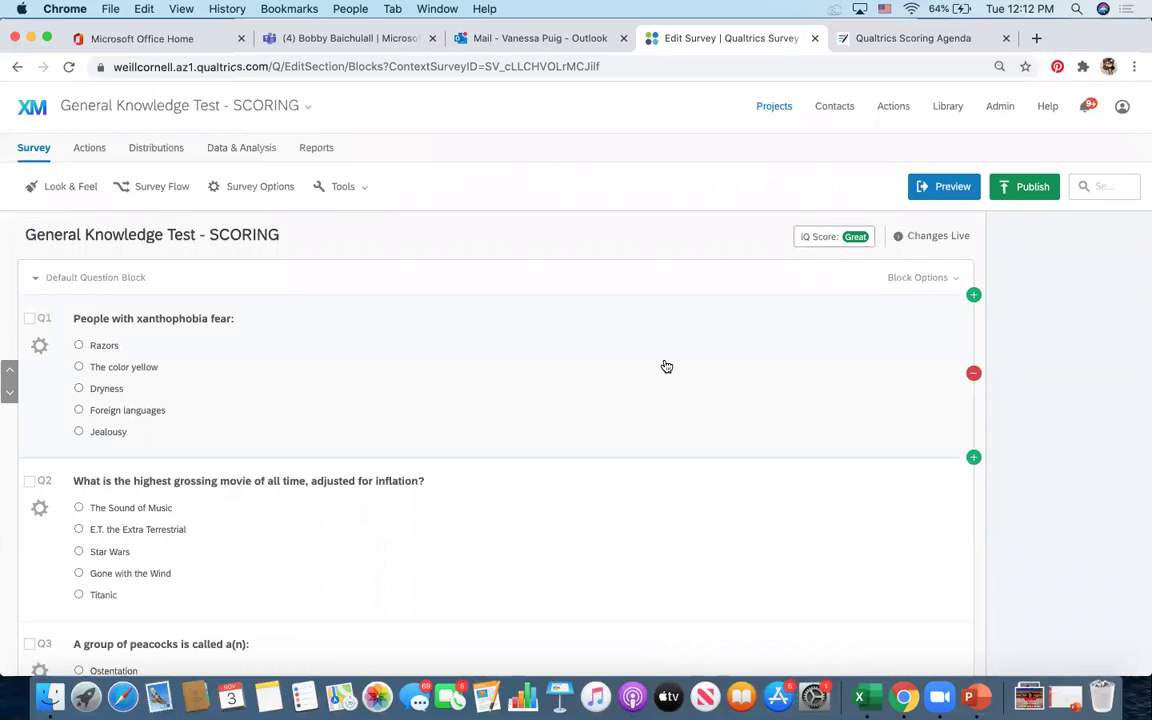
left_click(33, 113)
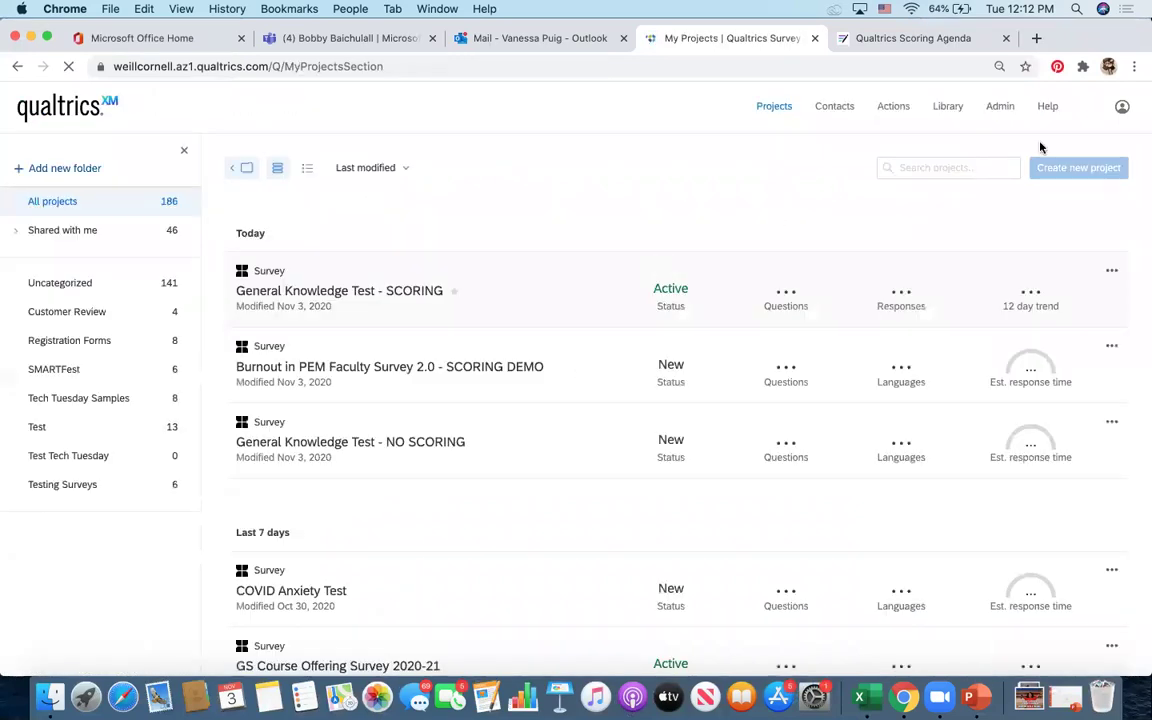
left_click(949, 170)
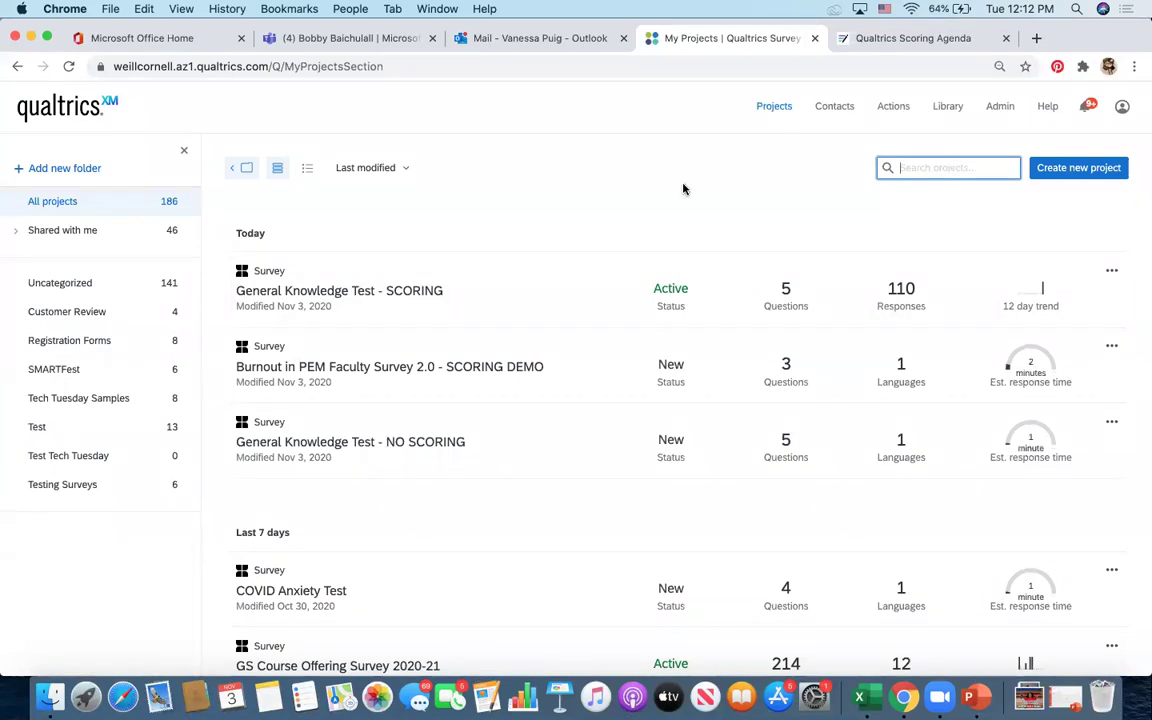
left_click(355, 444)
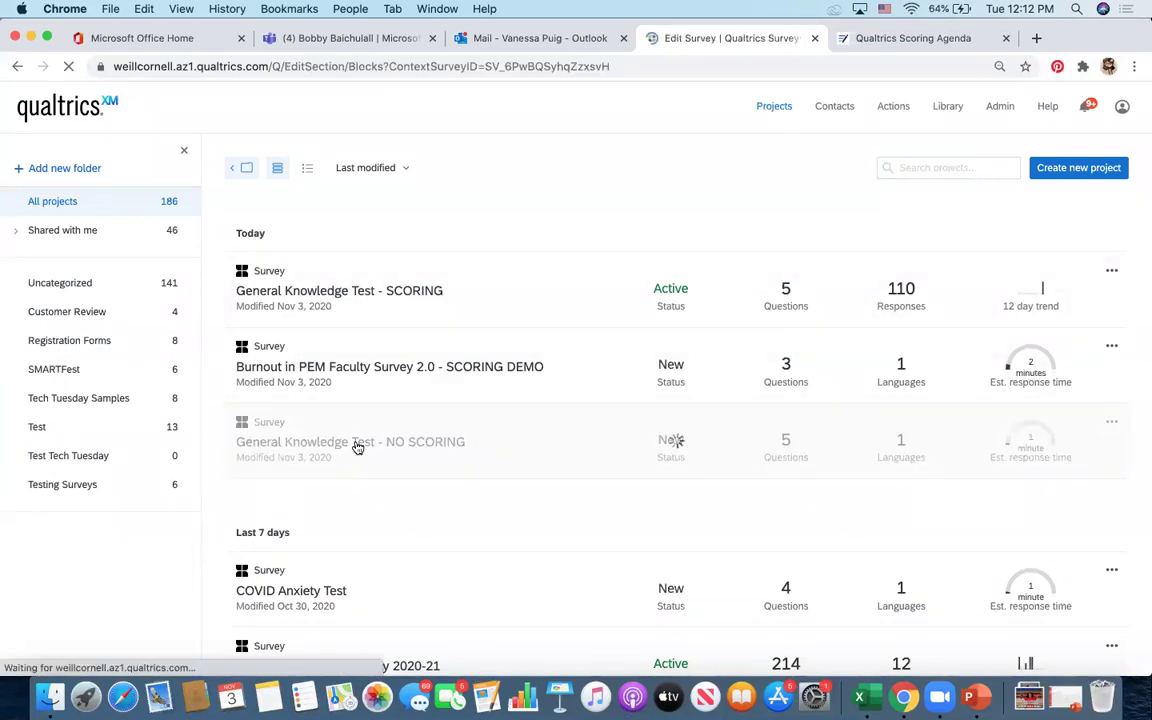
scroll(352, 468, "down", 6)
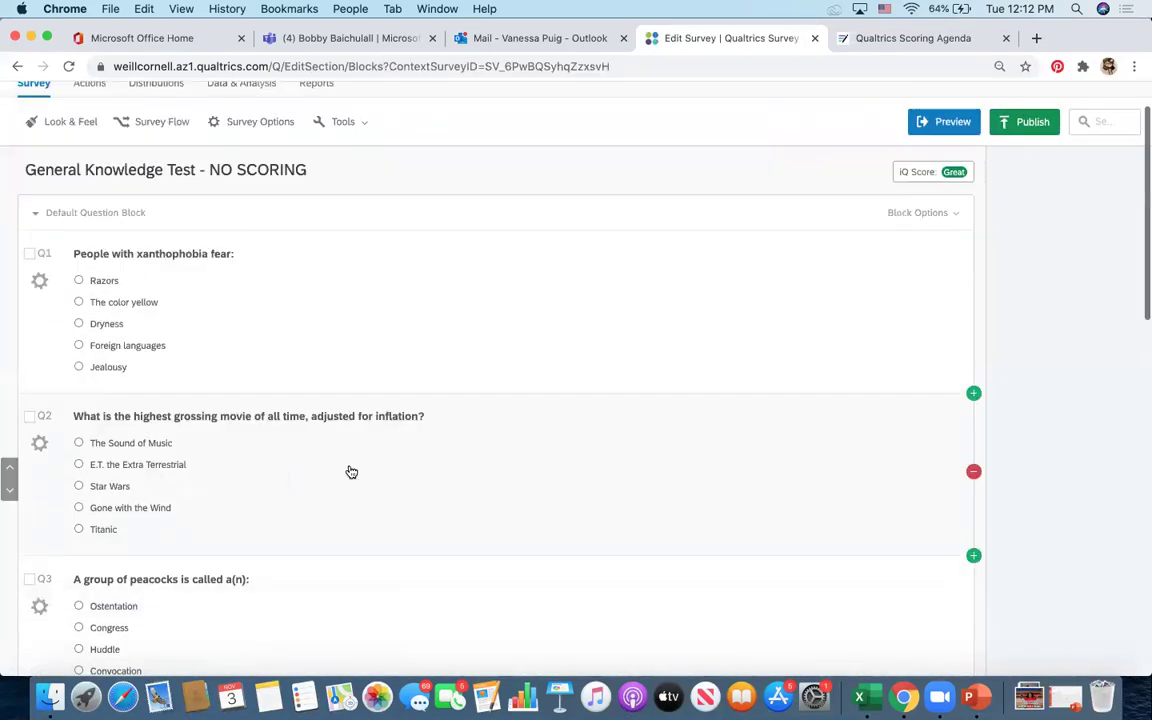
scroll(351, 472, "down", 3)
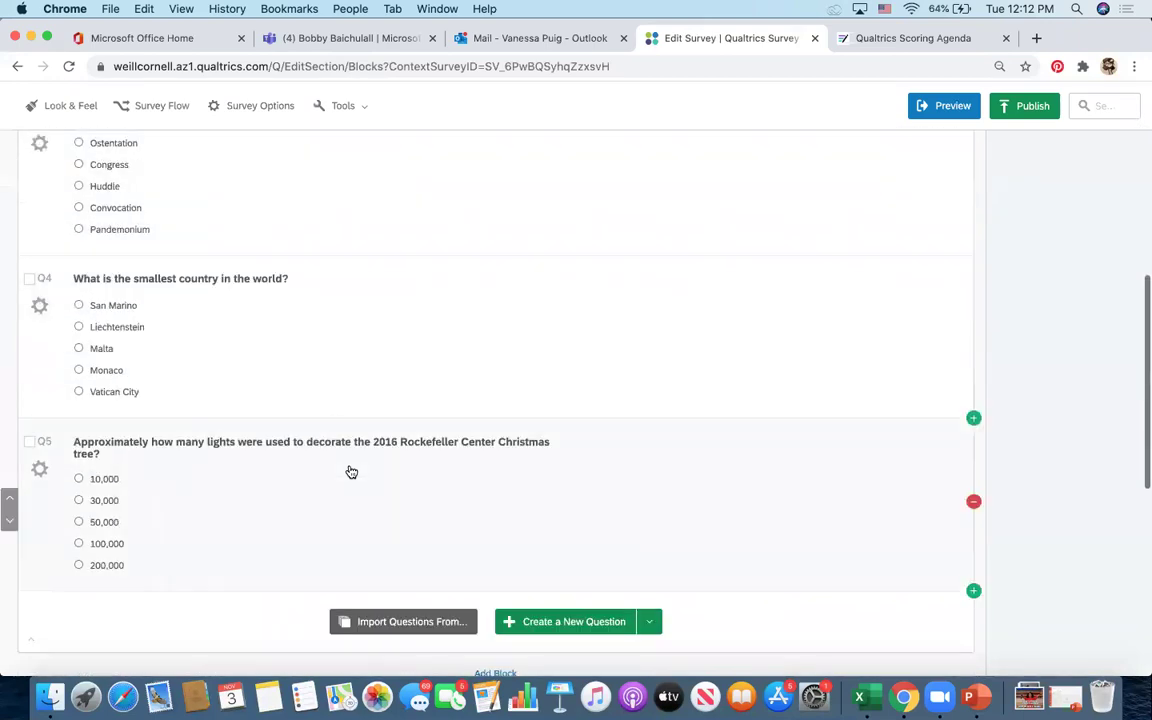
scroll(351, 472, "up", 10)
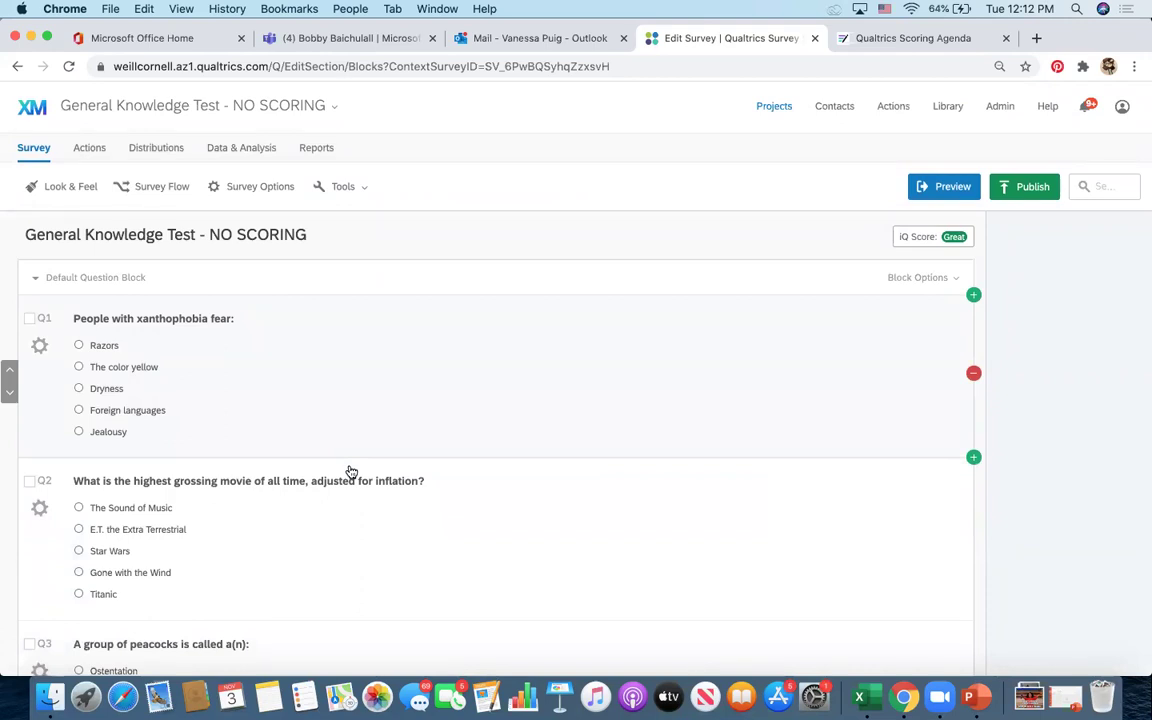
Open the survey's scoring settings and look through the score fields of all the questions.
left_click(343, 187)
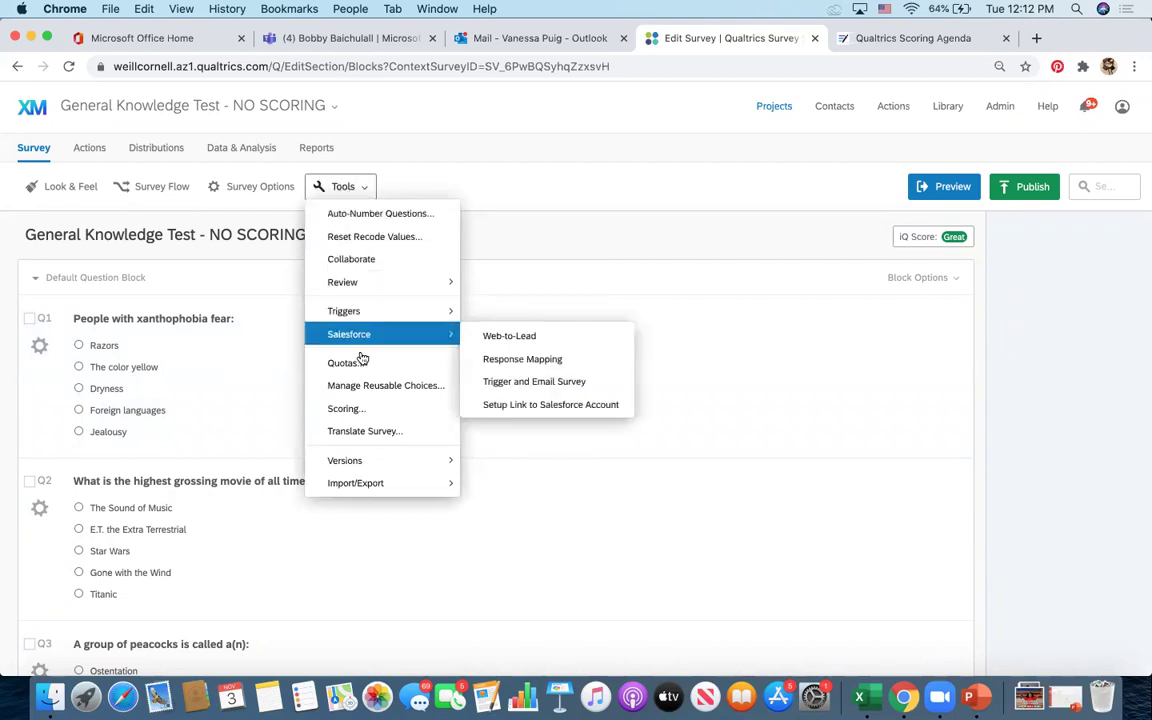
left_click(366, 414)
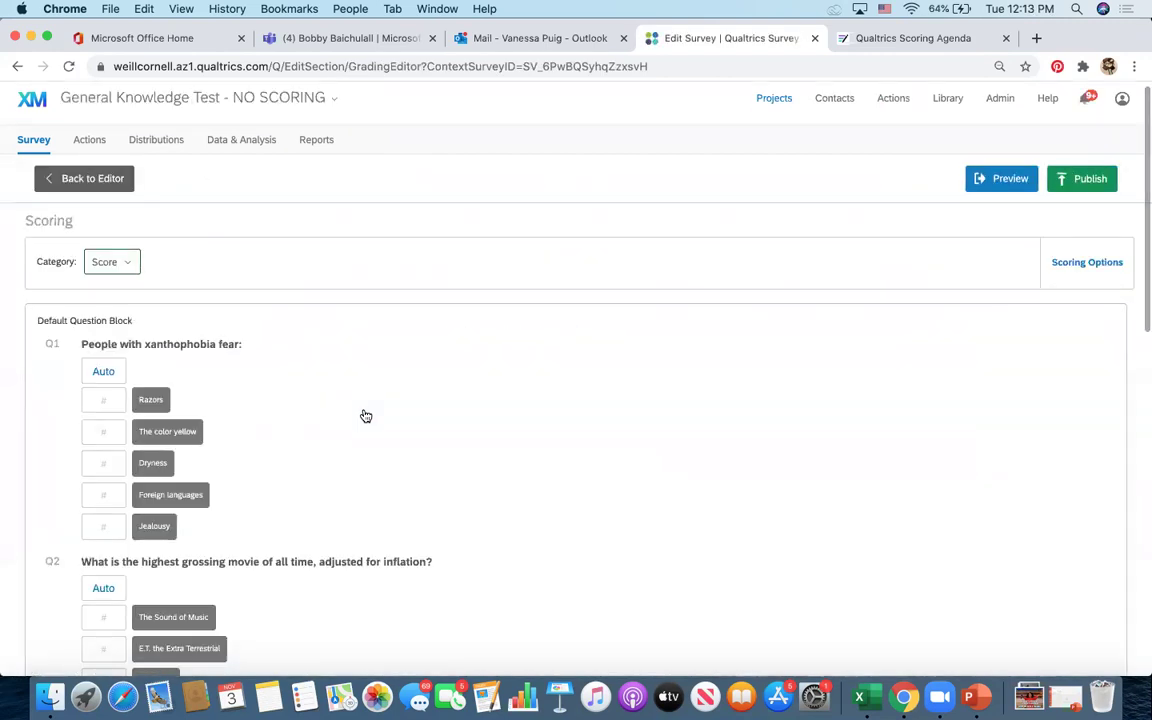
scroll(366, 416, "down", 1)
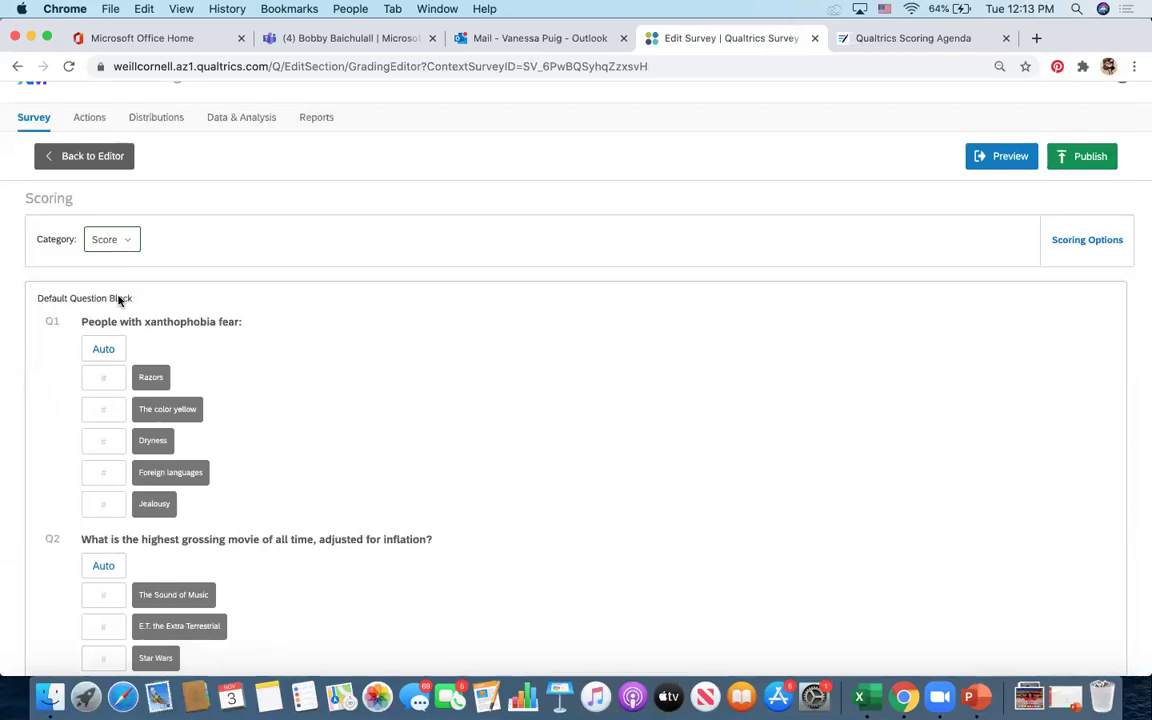
scroll(118, 300, "down", 2)
scroll(380, 376, "down", 5)
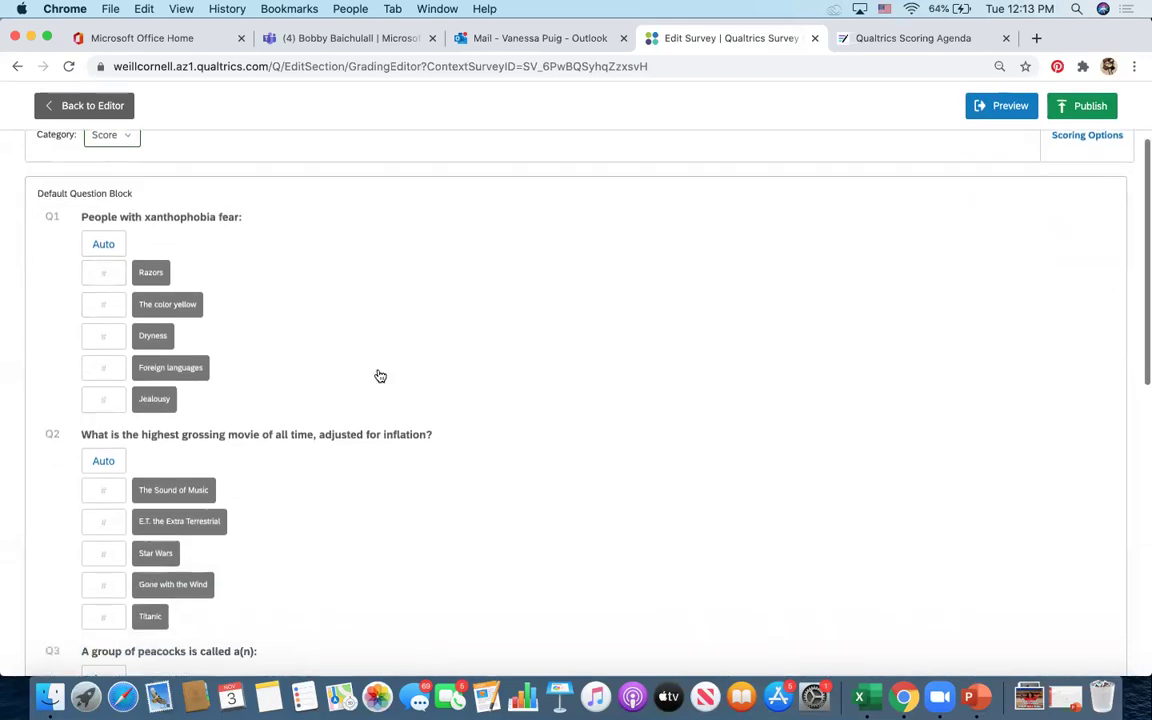
scroll(380, 376, "down", 13)
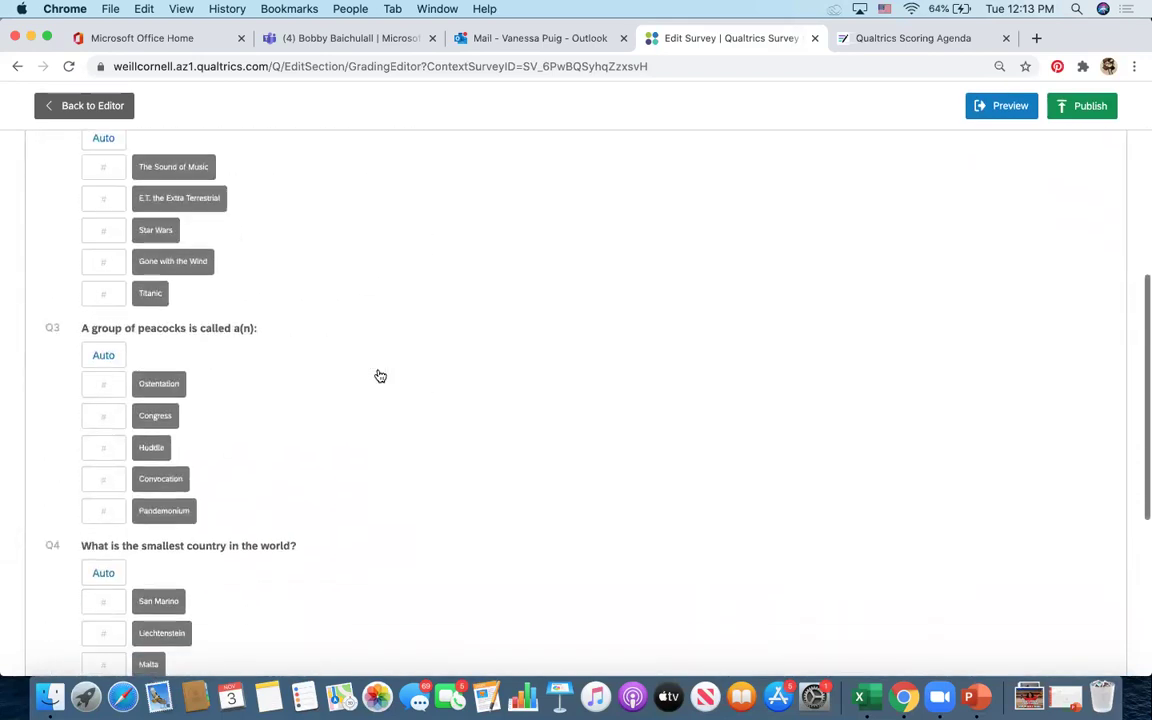
scroll(376, 370, "up", 14)
scroll(108, 262, "up", 5)
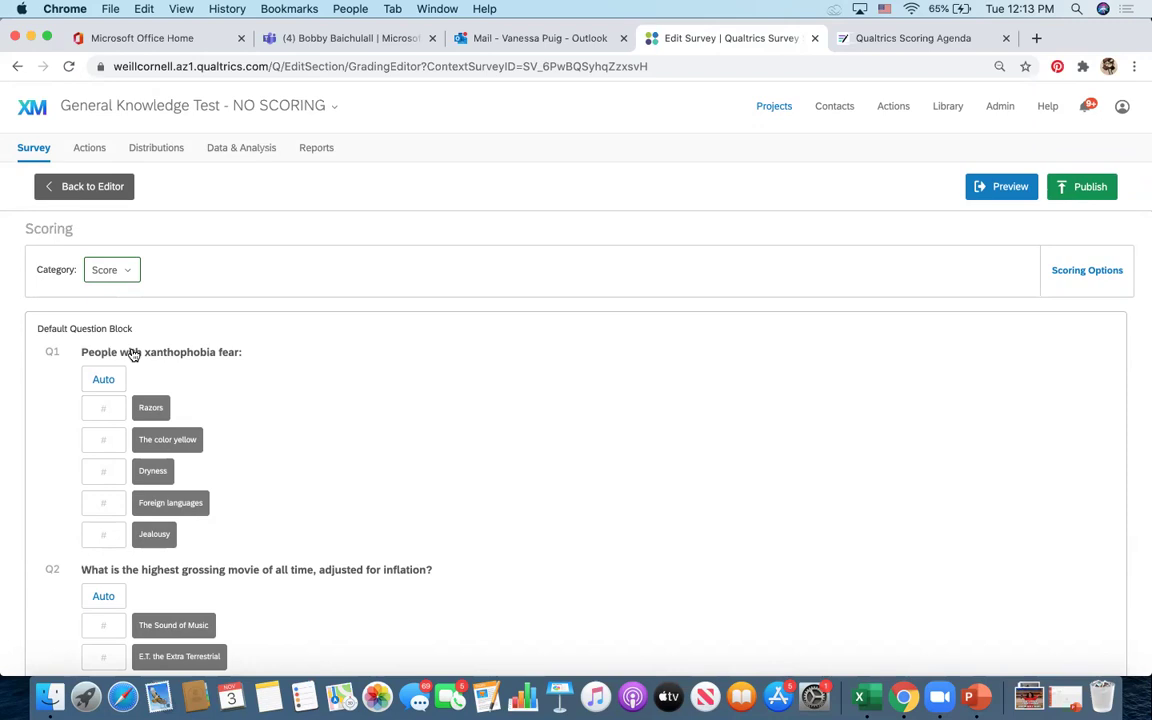
Give the Q1 answer "The color yellow" a score of 1.
left_click(104, 438)
type("1")
left_click(285, 450)
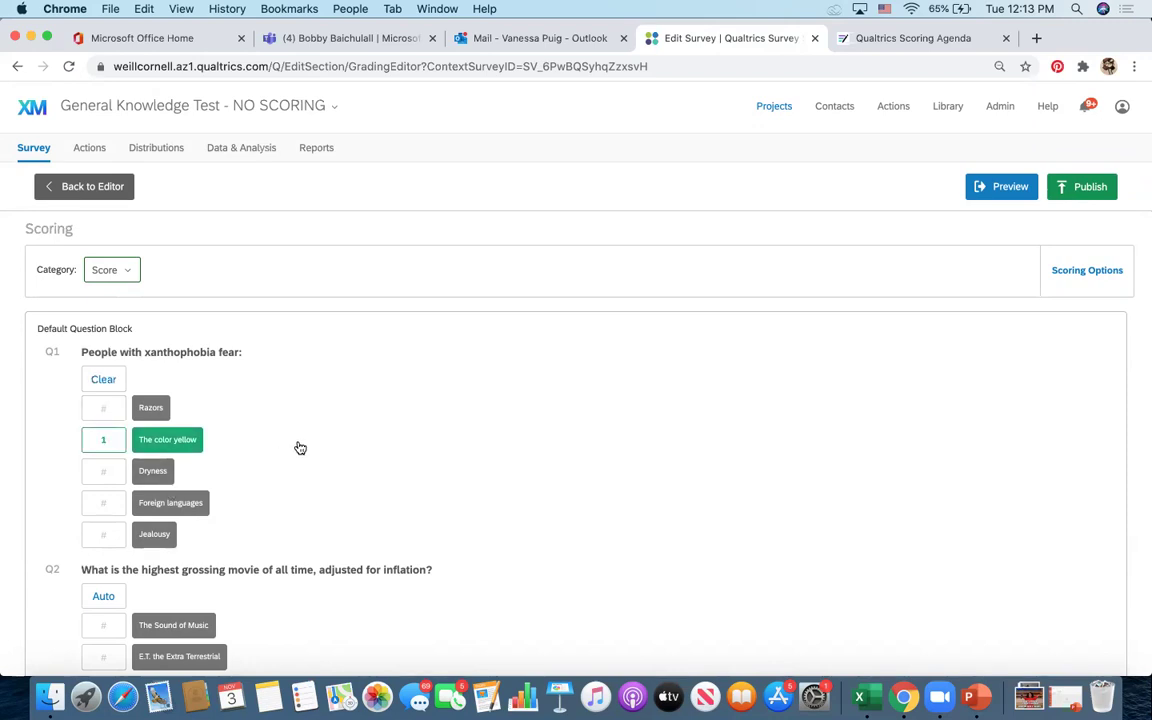
Change the score of the Q1 answer "The color yellow" to 20.
left_click(110, 441)
key("BackSpace")
type("20")
left_click(360, 424)
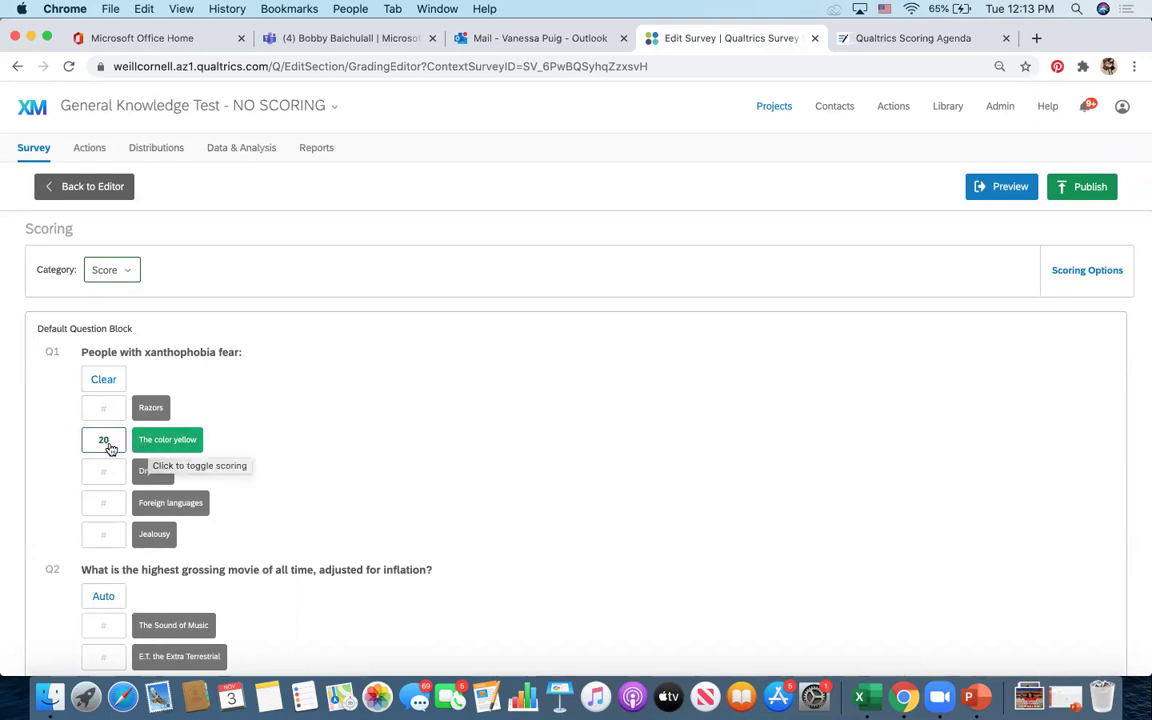
Set the score of the Q1 answer "The color yellow" back to 1.
left_click(108, 442)
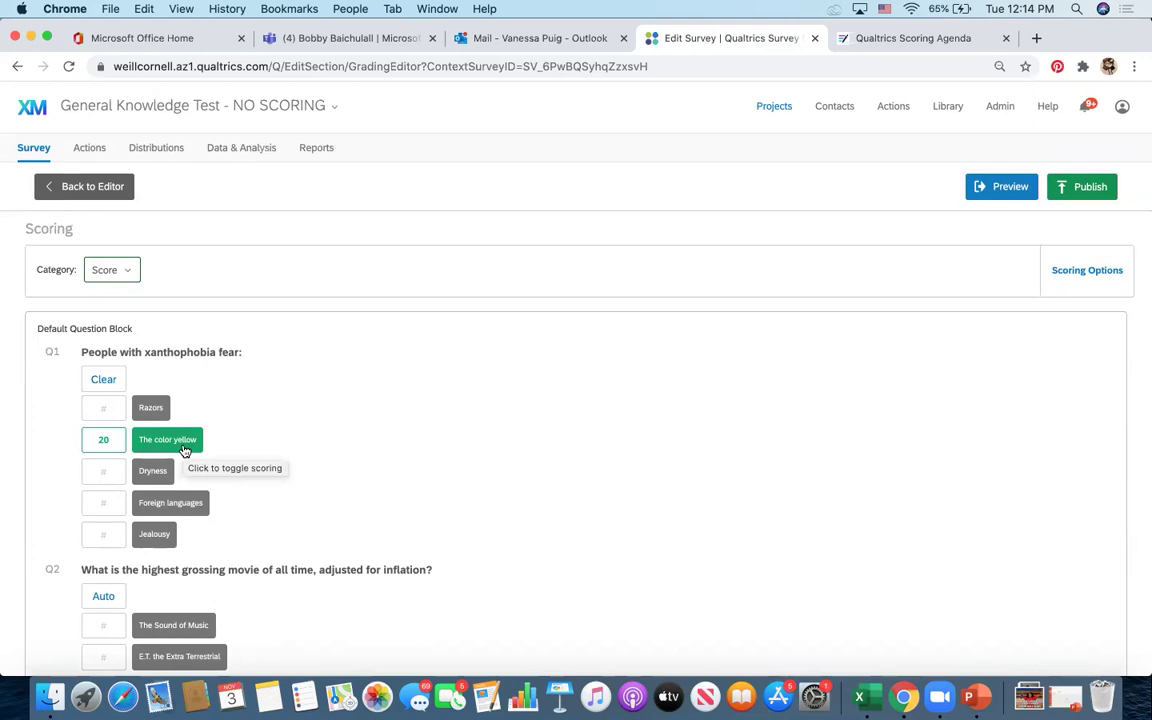
left_click(99, 438)
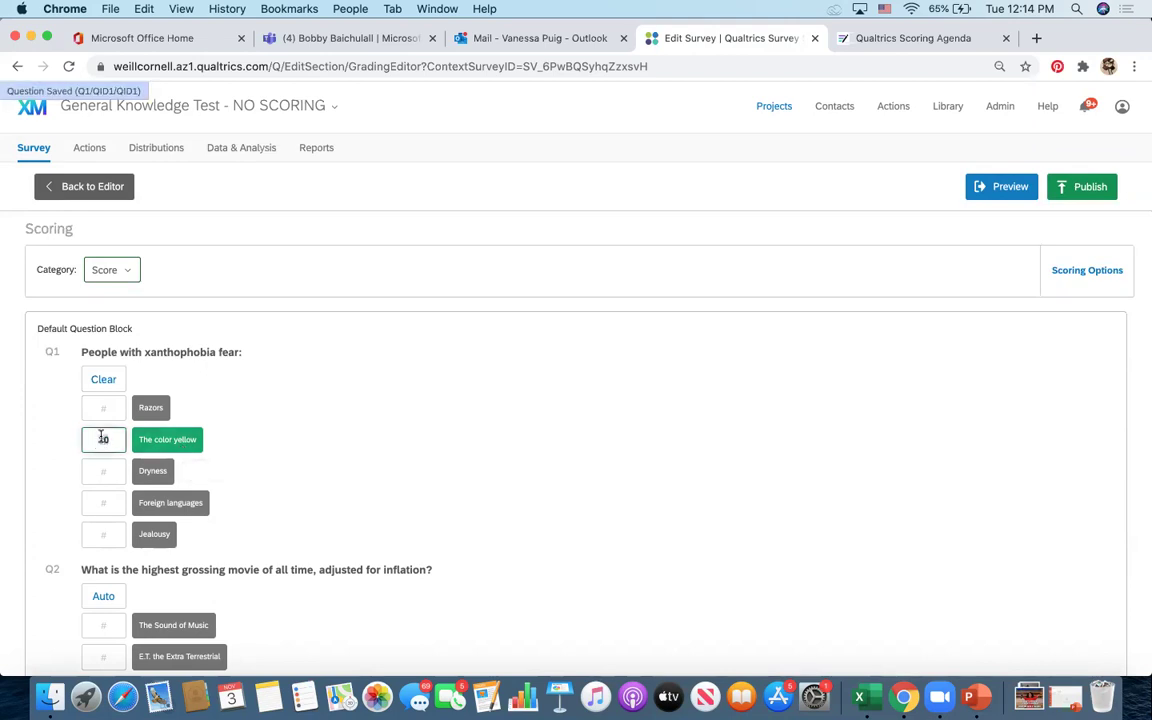
key("BackSpace")
key("BackSpace")
type("1")
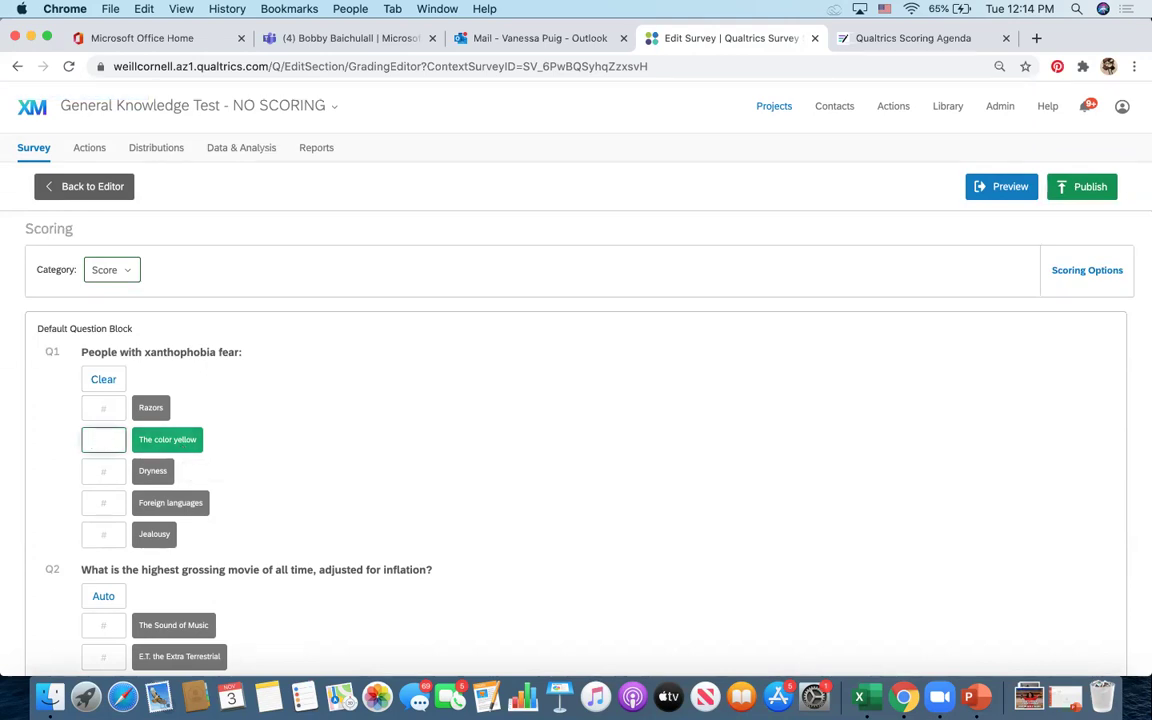
Give the wrong Q1 answer "Razors" a negative score of -1.
left_click(100, 416)
left_click(102, 406)
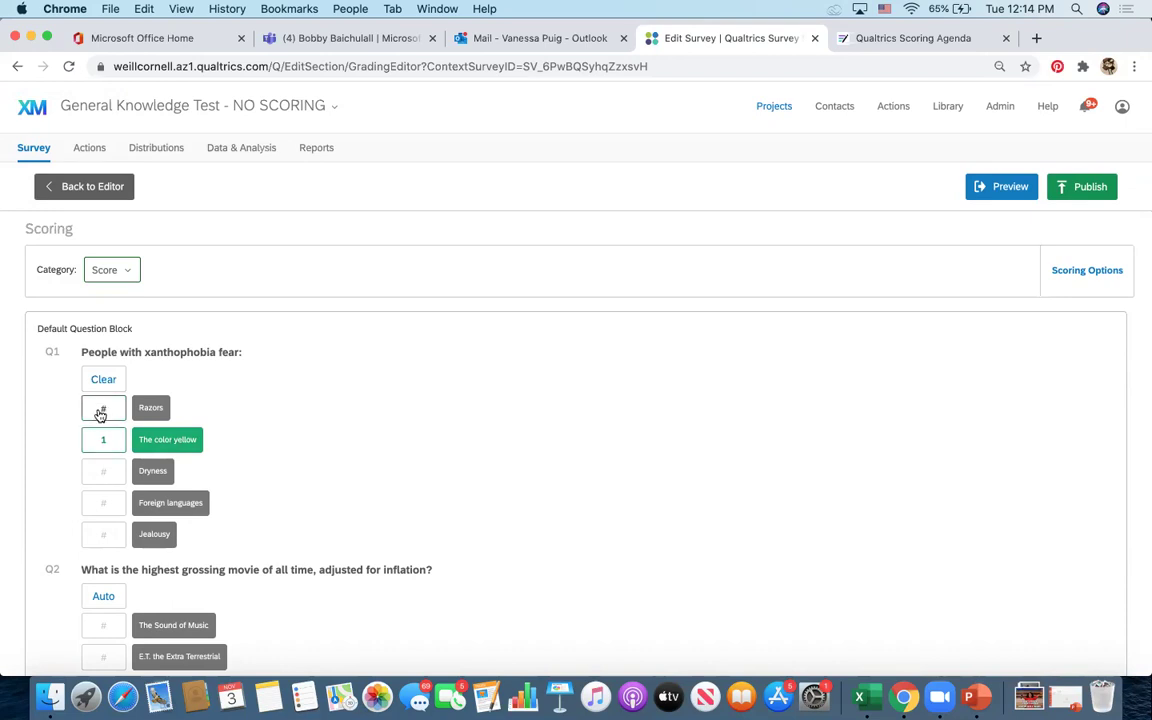
type("1")
key("Left")
type("-")
left_click(321, 419)
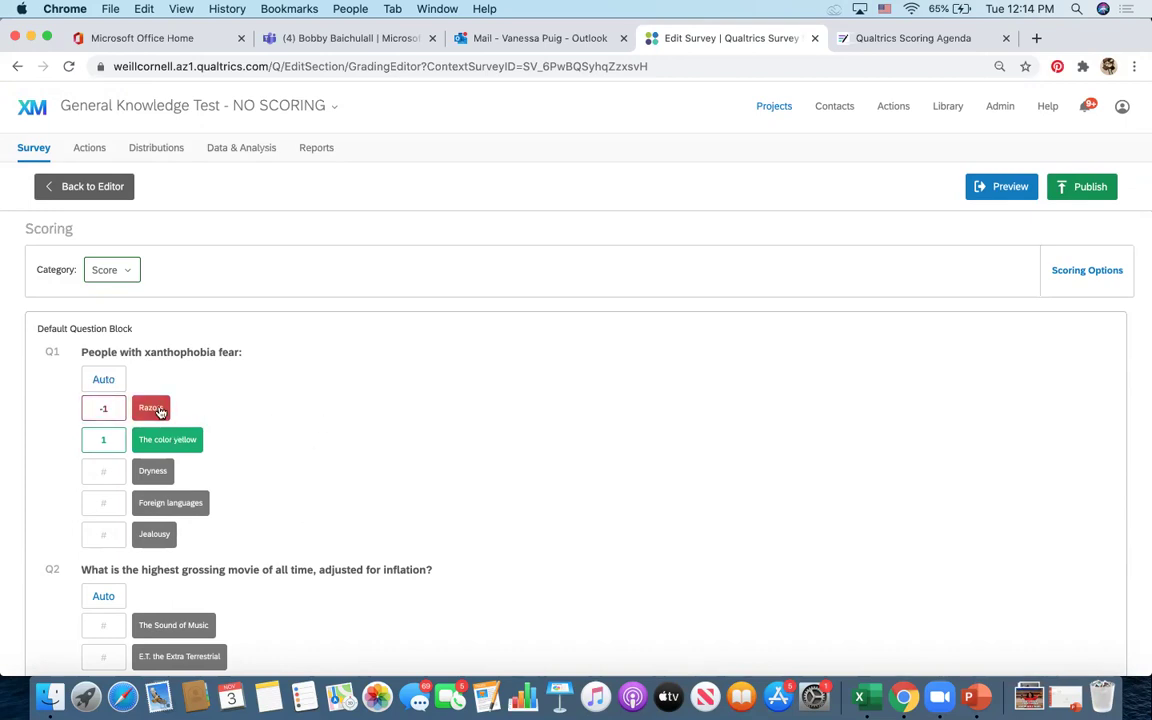
Change the score of the Q1 answer "Razors" to 0 and clear it.
left_click(117, 415)
type("0")
left_click(291, 402)
left_click(104, 408)
key("BackSpace")
left_click(252, 476)
Try a partial score of 0.5 for the Q1 answer "Foreign languages" and clear it again.
scroll(298, 563, "down", 3)
scroll(298, 563, "down", 3)
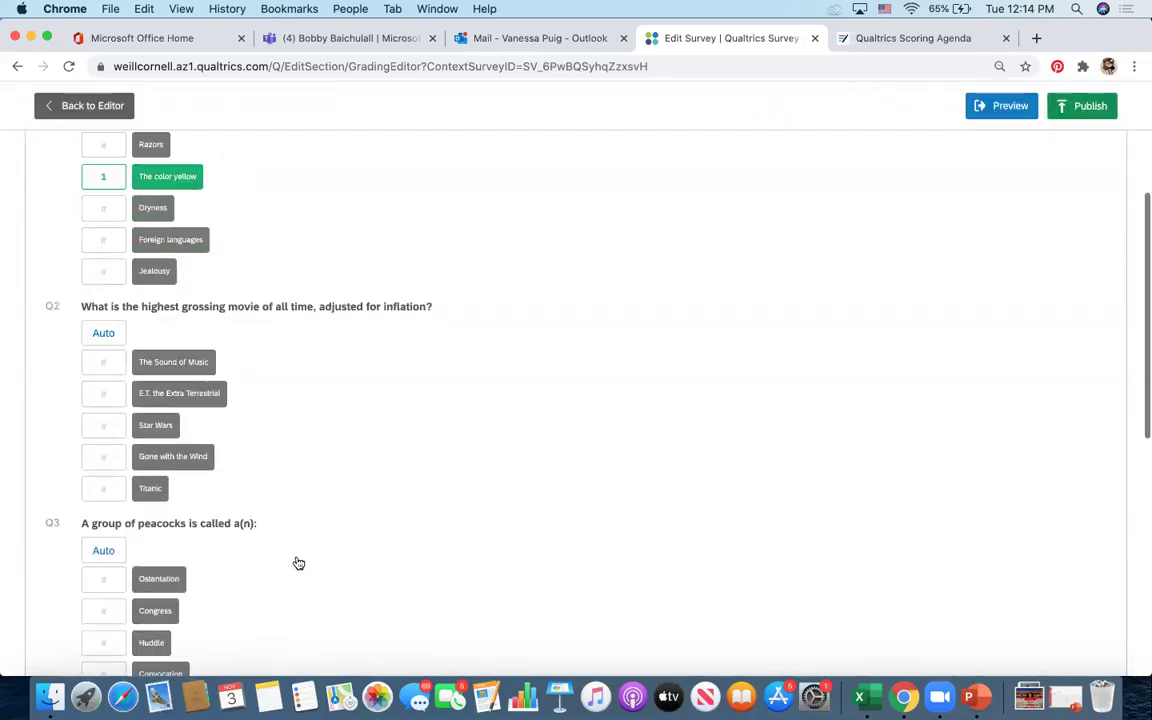
scroll(198, 352, "up", 2)
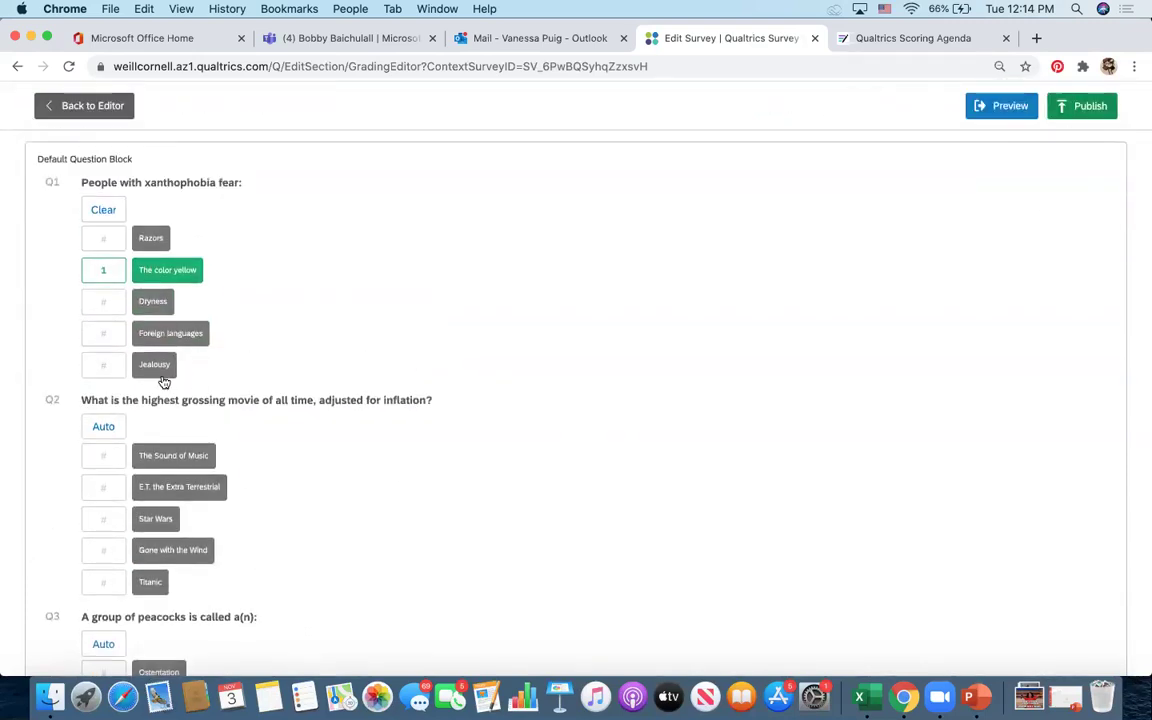
left_click(107, 334)
type("0.5")
left_click(358, 330)
double_click(105, 334)
key("BackSpace")
left_click(290, 327)
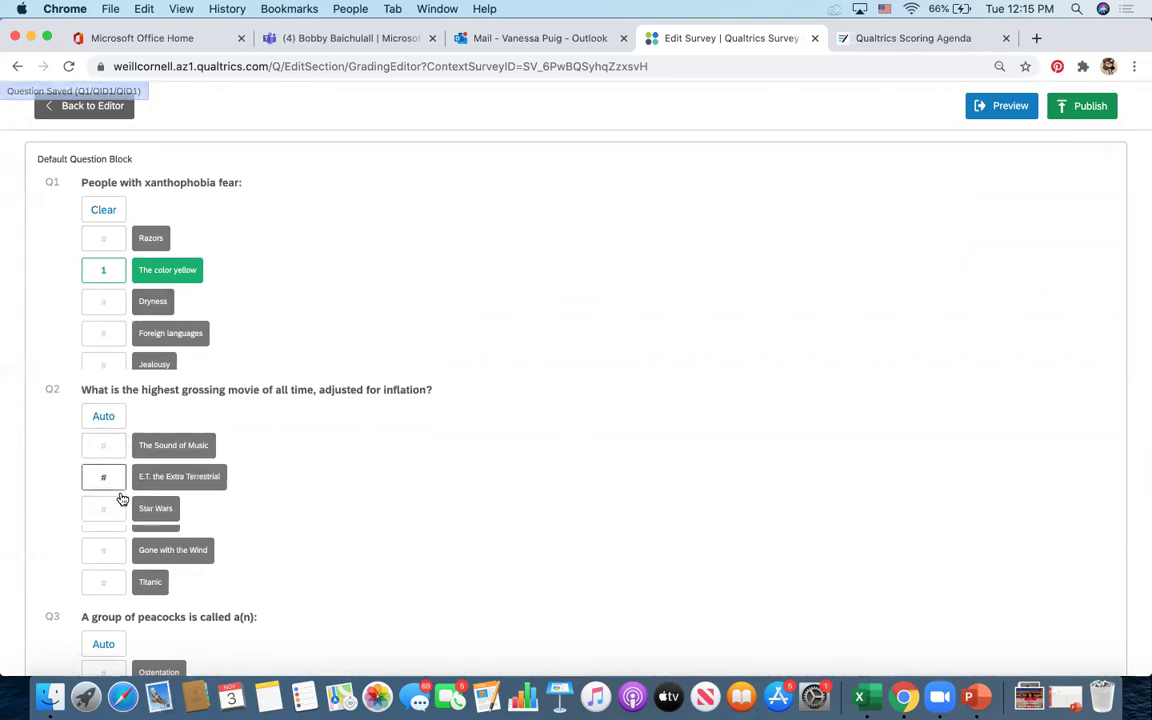
Try automatic scoring on the Q2 answers and clear the assigned scores.
scroll(120, 485, "up", 2)
scroll(120, 485, "down", 1)
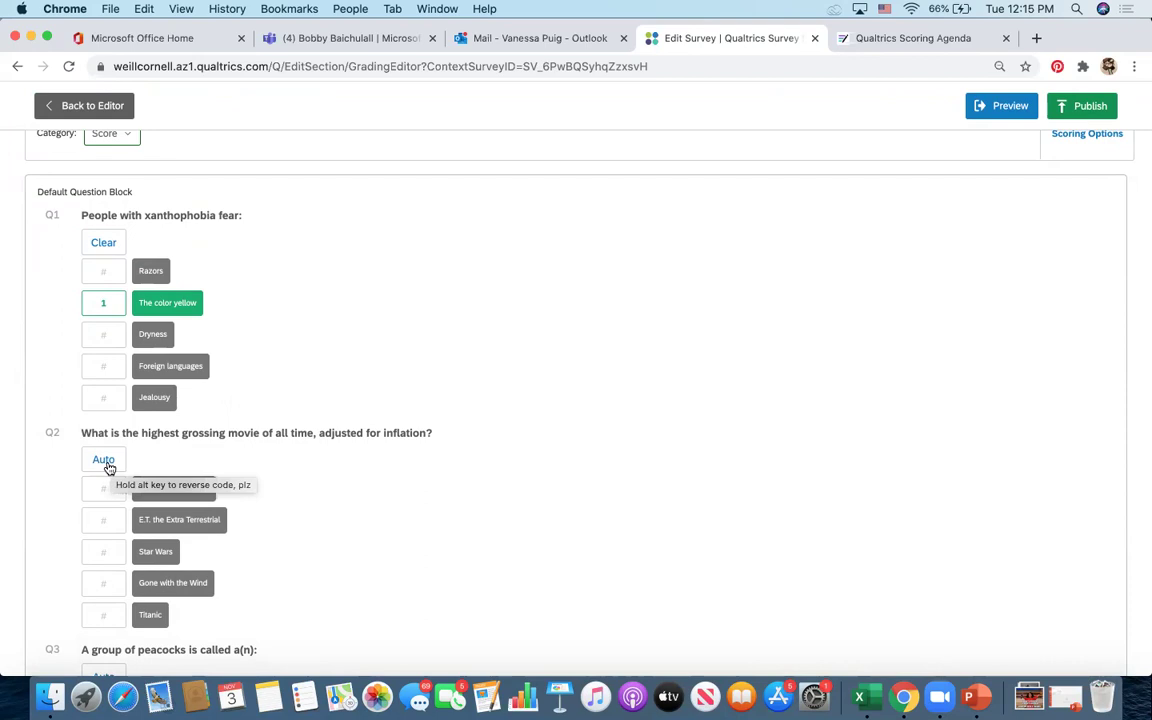
left_click(106, 462)
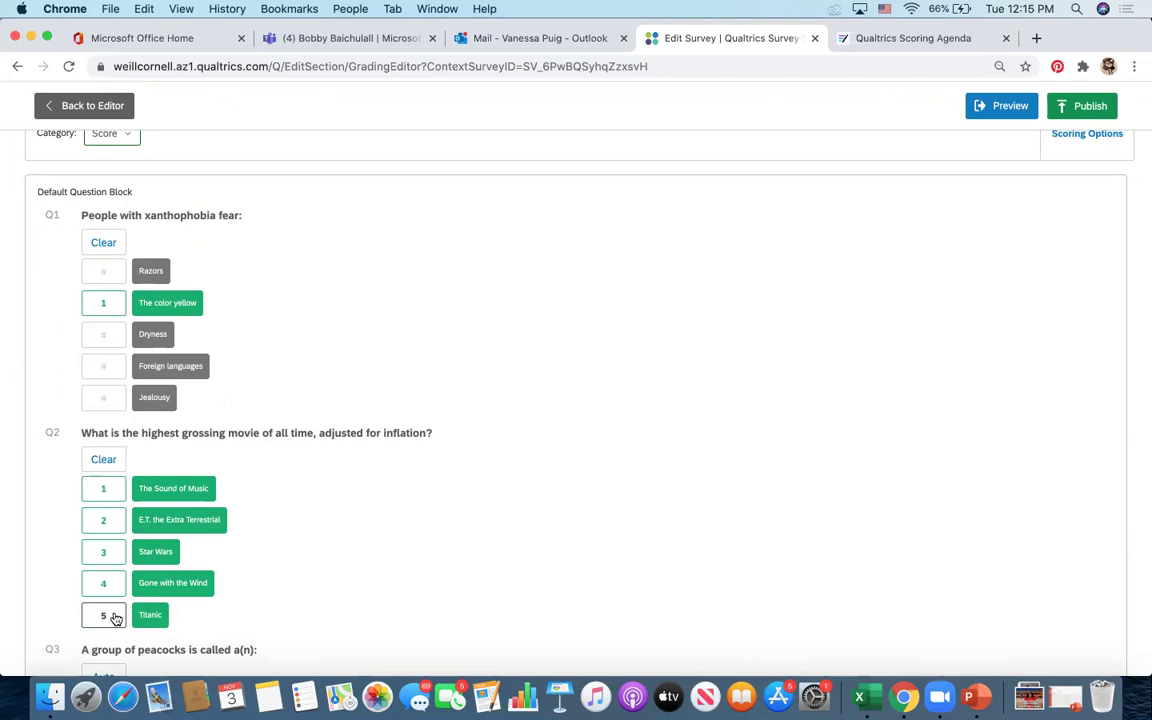
left_click(106, 462)
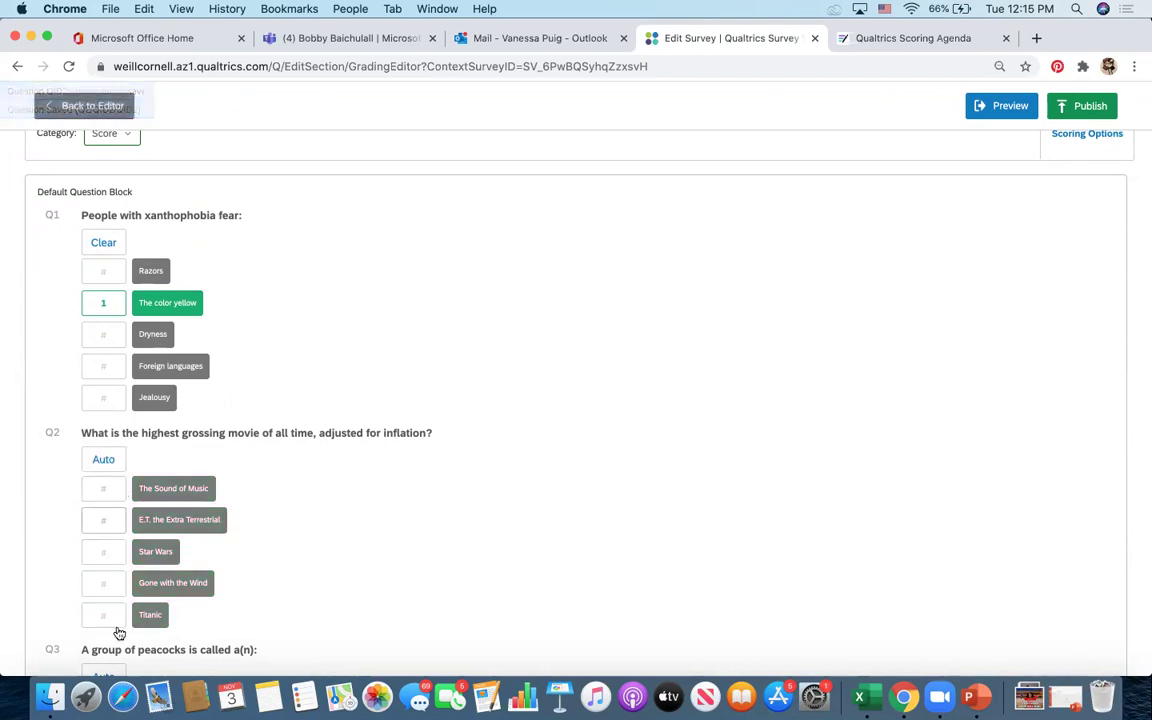
Give a score of 1 to "Gone with the Wind" in Q2 and to "Ostentation" in Q3.
left_click(107, 585)
type("1")
left_click(314, 576)
scroll(314, 574, "down", 5)
left_click(111, 409)
type("1")
left_click(305, 433)
Give a score of 1 to "Vatican City" in Q4 and to "50,000" in Q5.
scroll(305, 433, "down", 5)
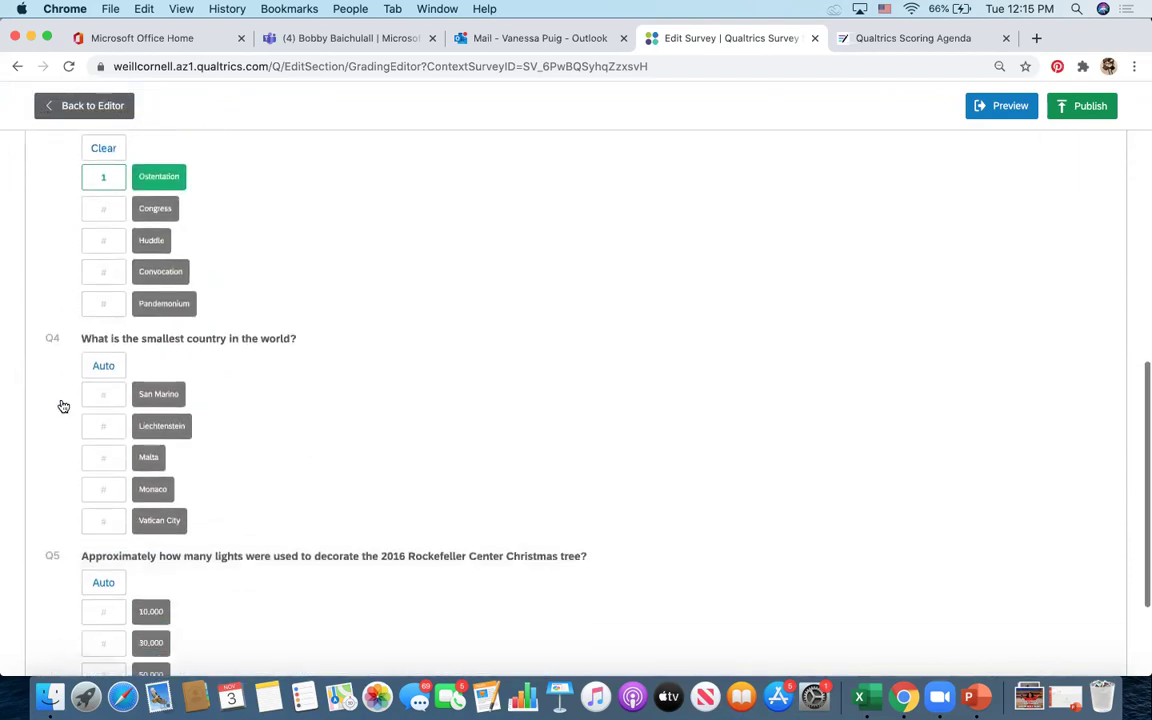
left_click(103, 520)
type("1")
scroll(424, 470, "down", 4)
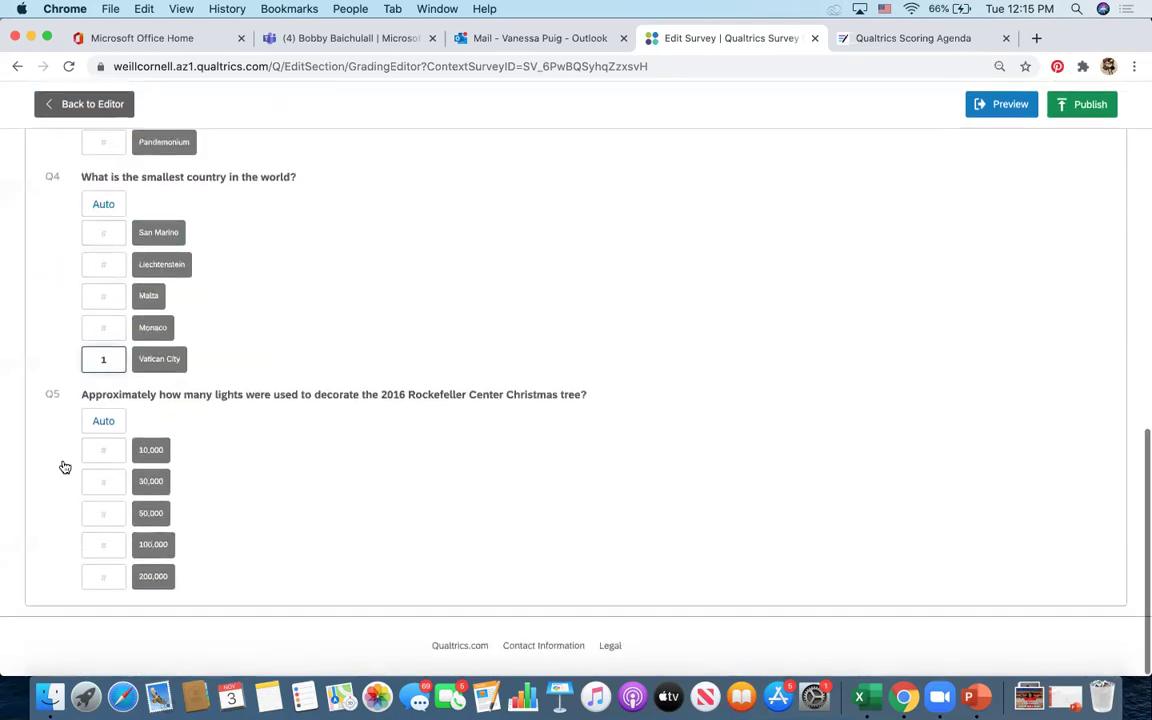
left_click(103, 513)
type("1")
left_click(490, 483)
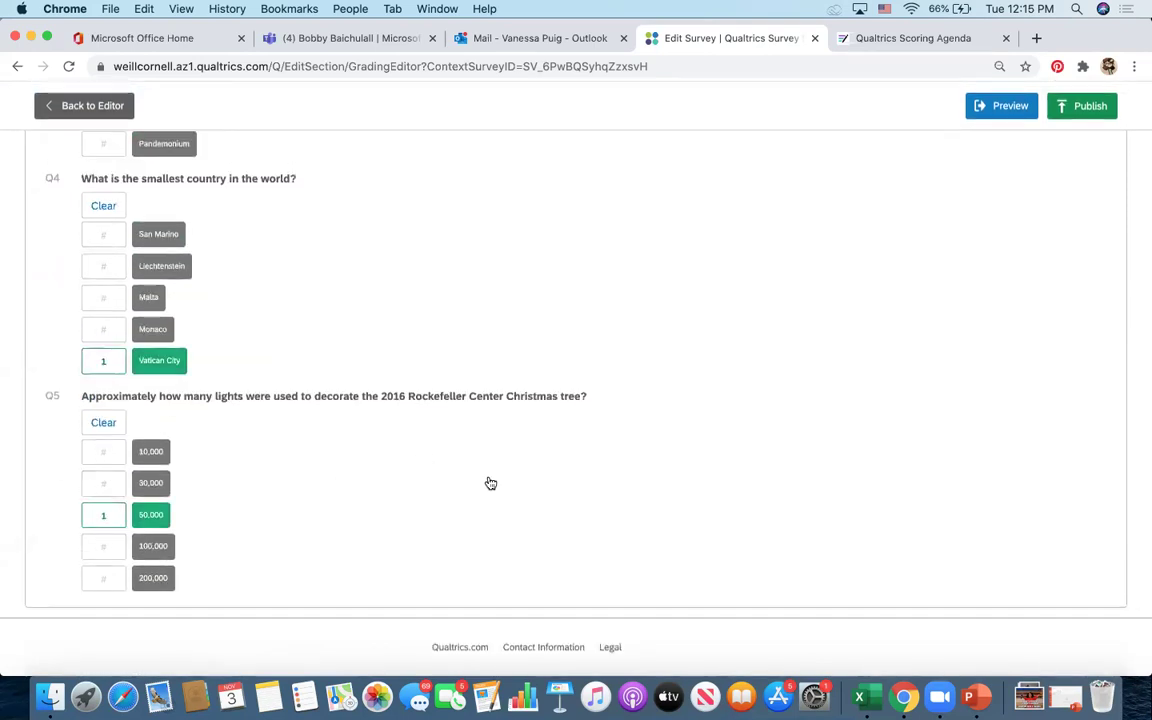
Set the scoring summary for the Score category to show at the end of the survey and save the scoring options.
scroll(490, 483, "up", 10)
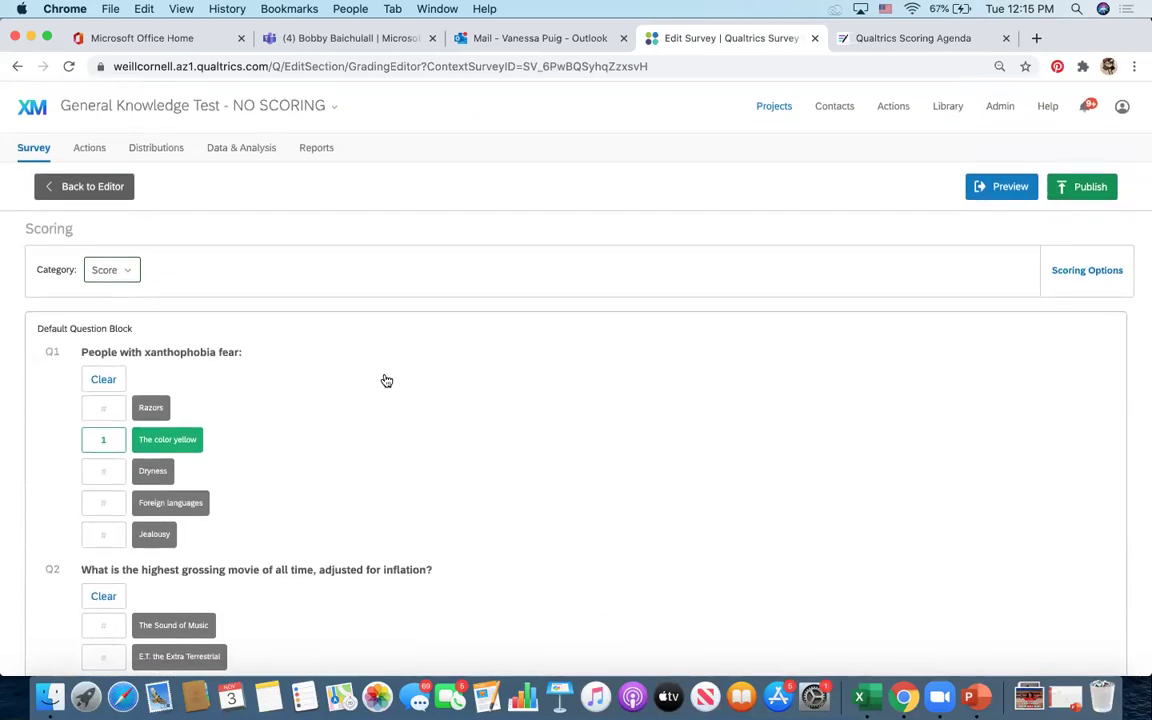
left_click(1081, 272)
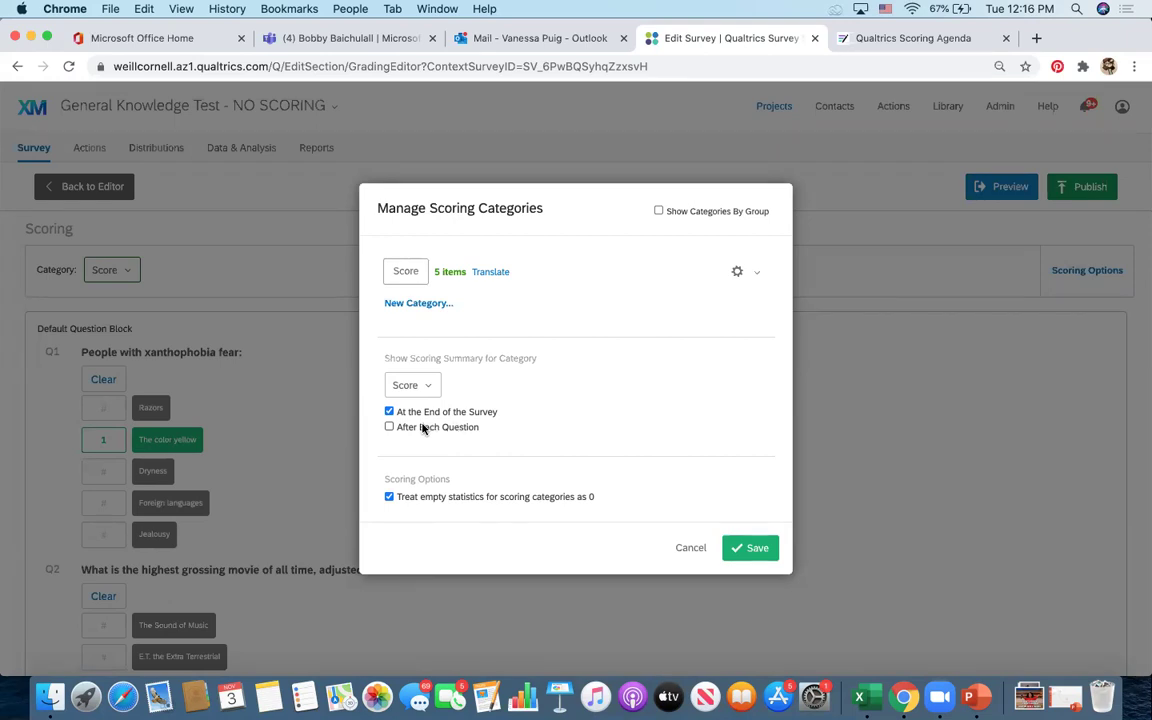
left_click(389, 411)
left_click(389, 411)
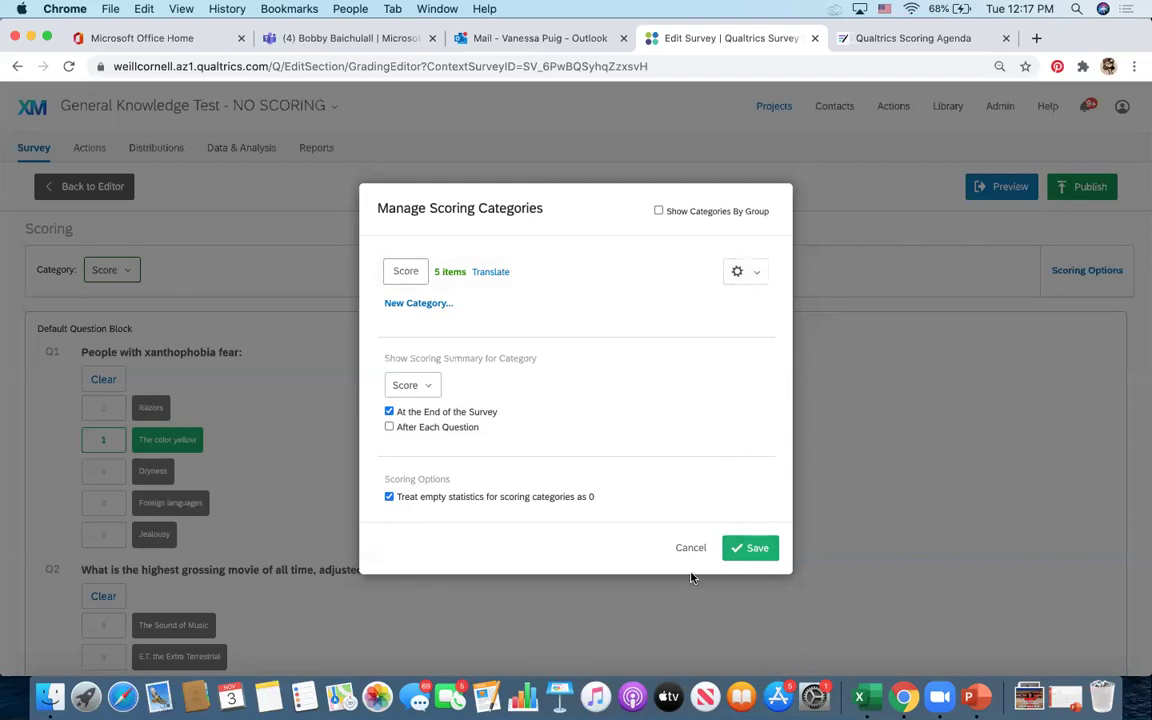
left_click(750, 550)
Check the scores assigned to the questions and return to the survey editor.
scroll(572, 555, "down", 15)
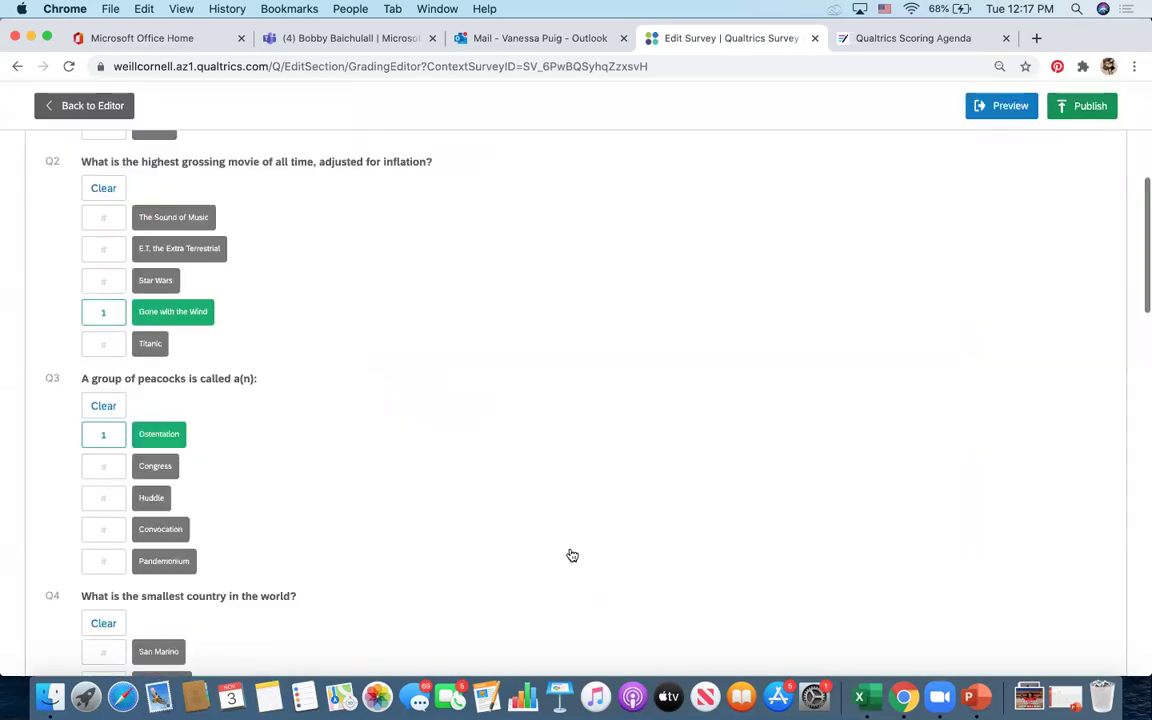
scroll(572, 555, "up", 15)
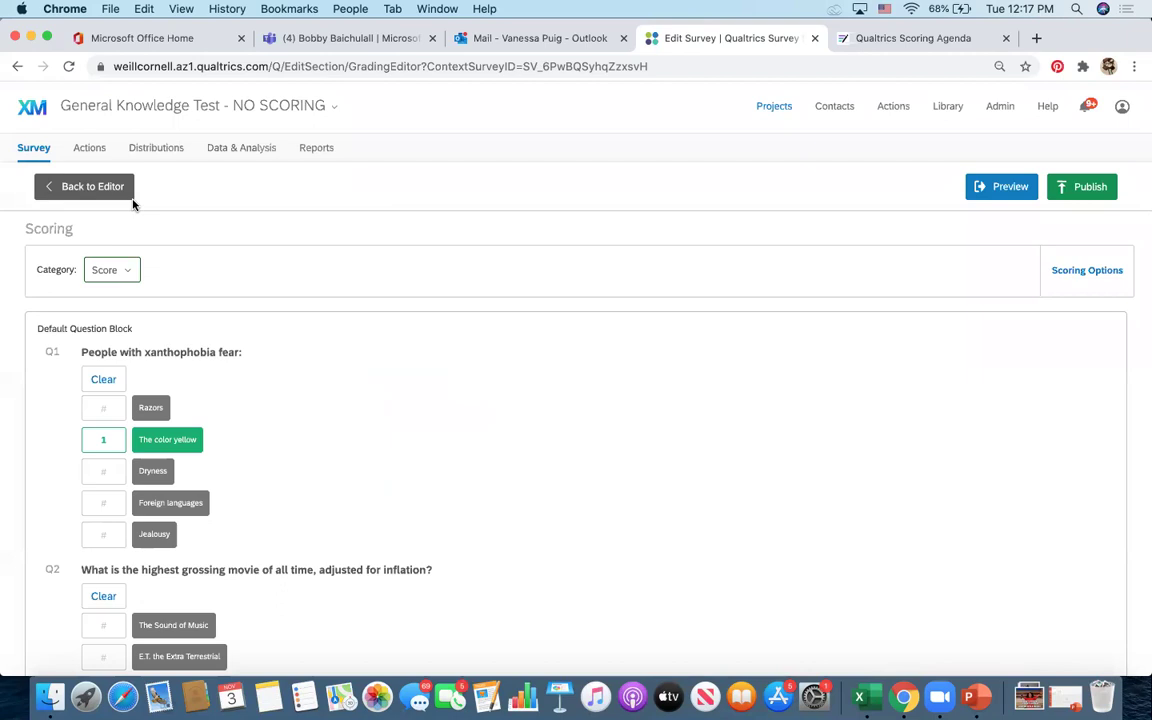
left_click(70, 191)
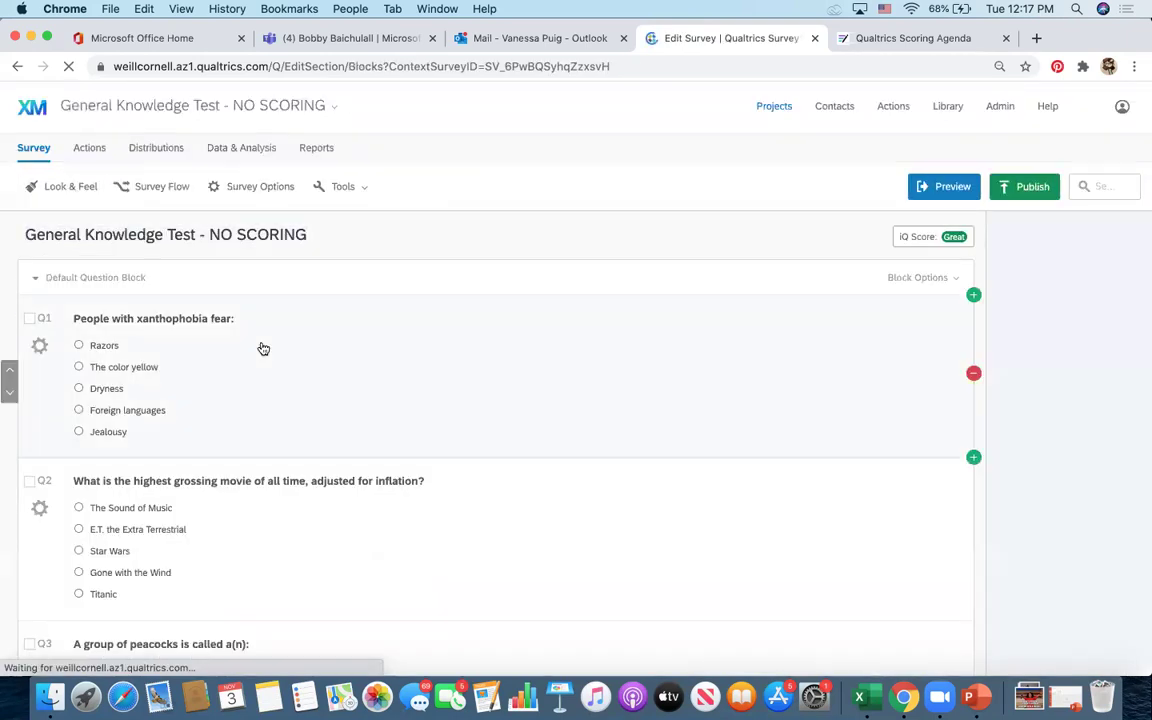
Add a new question after Q5 with the text "Who is the person giving this demonstration?".
scroll(260, 347, "down", 15)
scroll(260, 347, "up", 15)
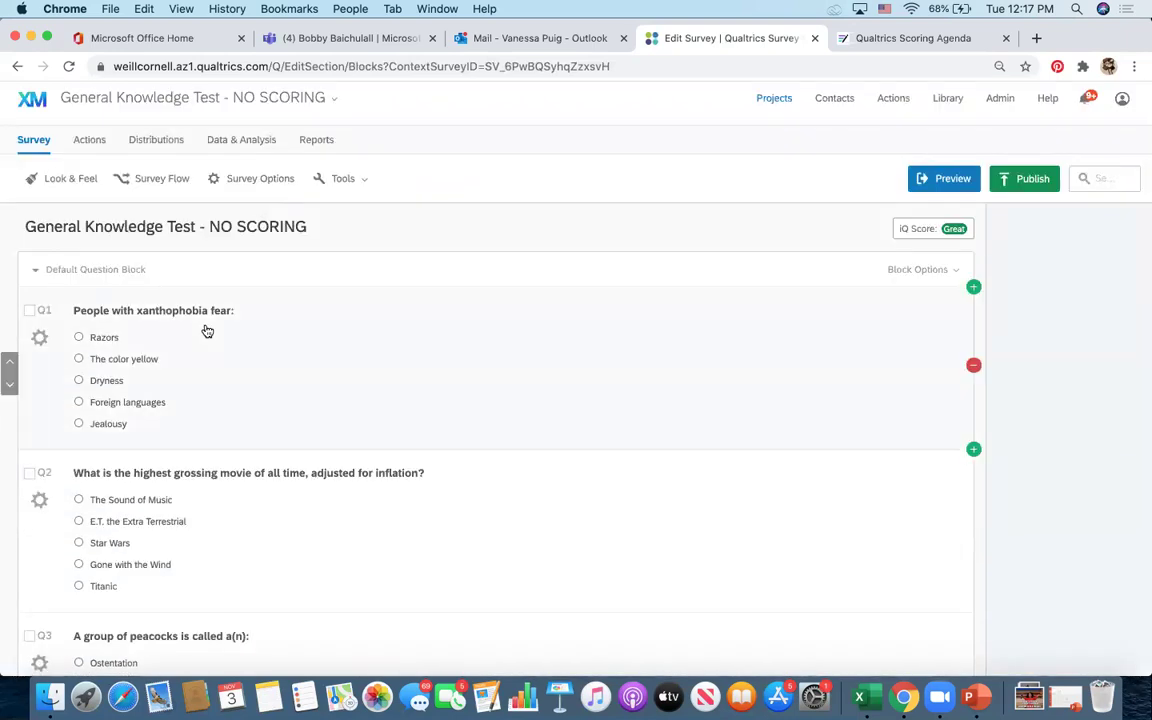
scroll(193, 401, "down", 2)
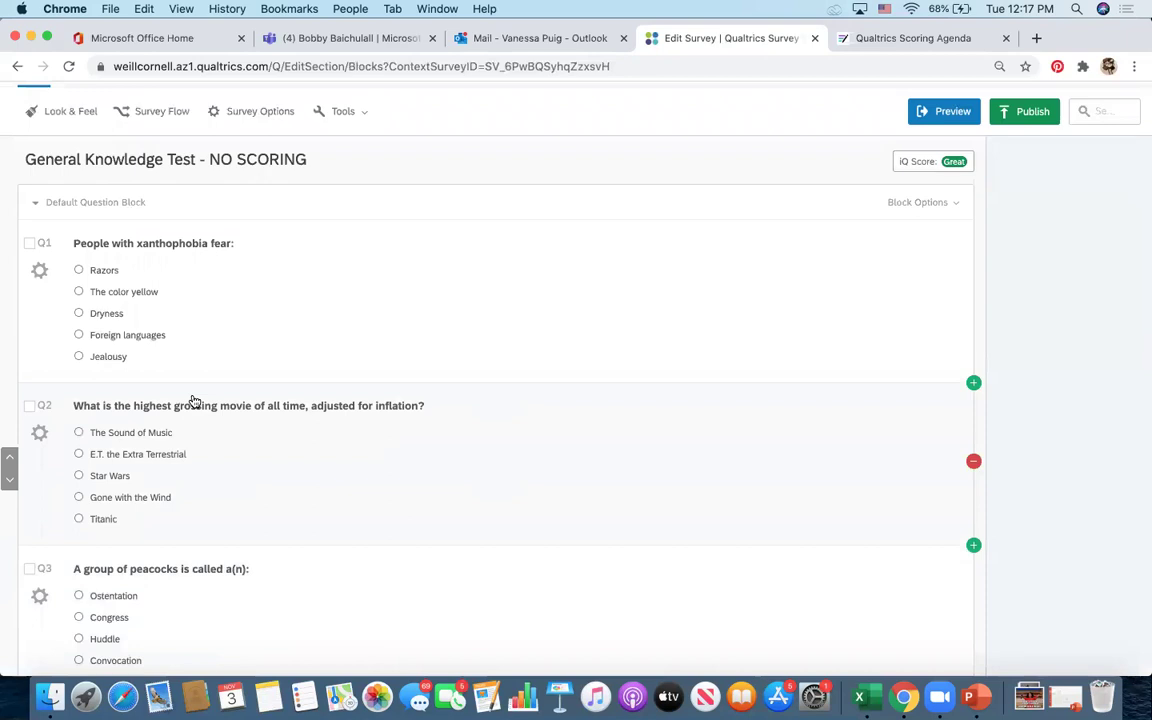
scroll(193, 401, "down", 10)
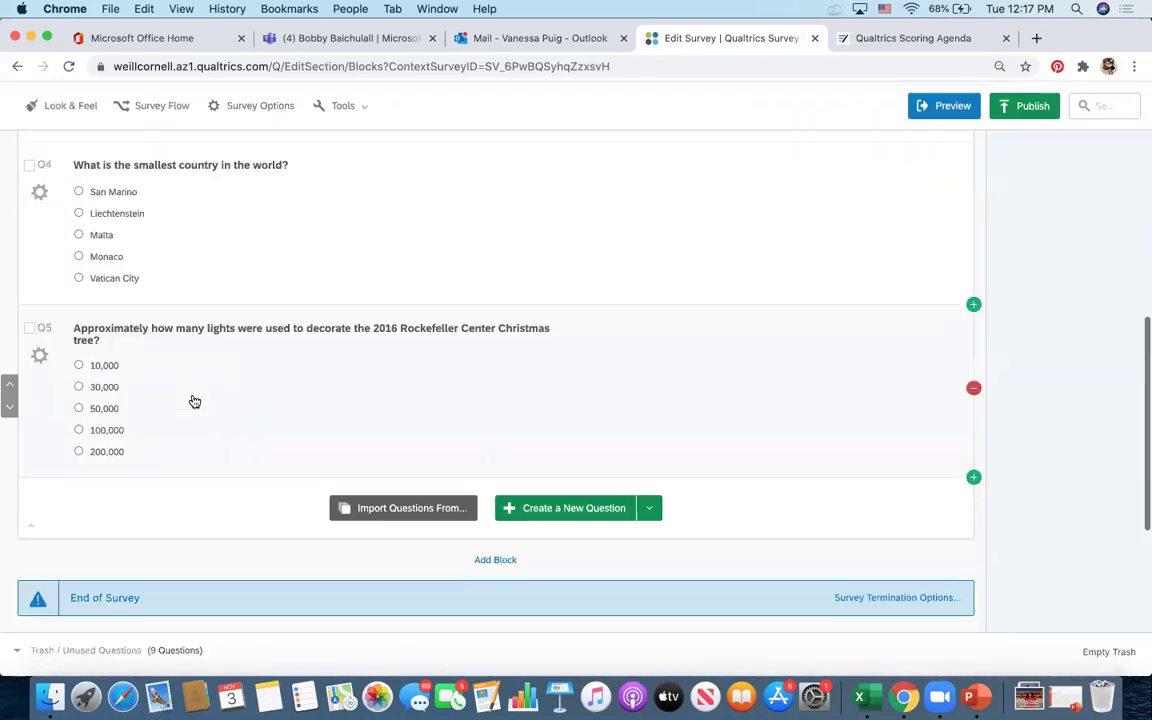
left_click(543, 477)
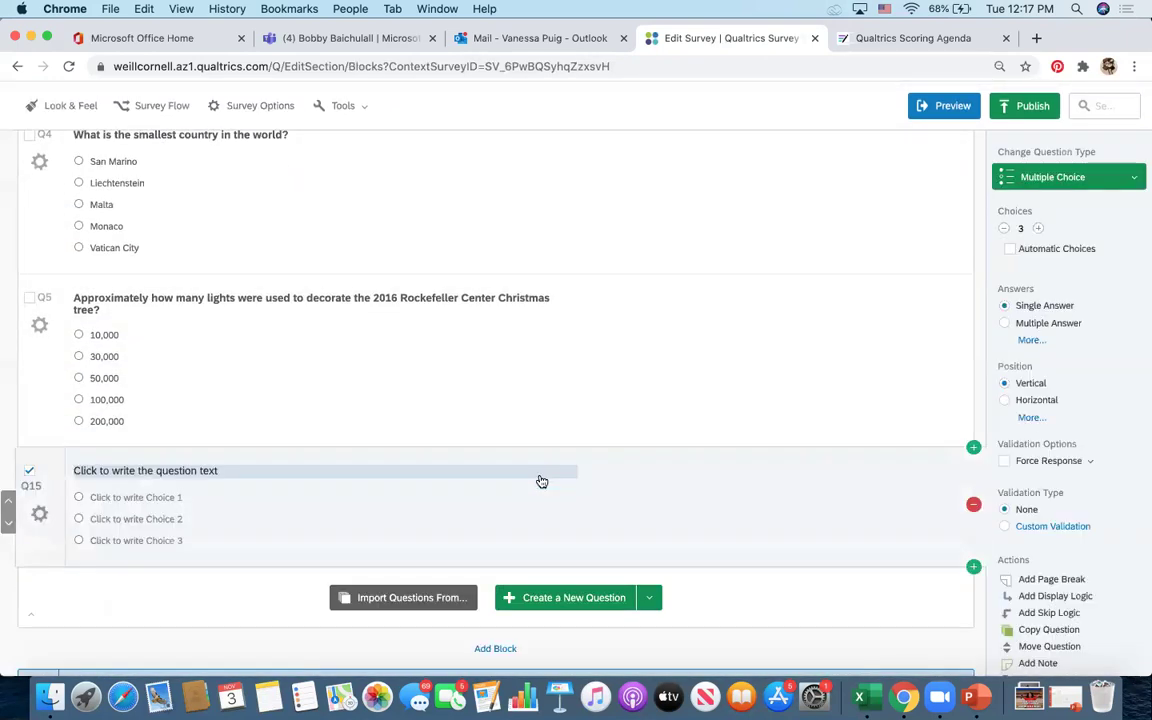
left_click(107, 469)
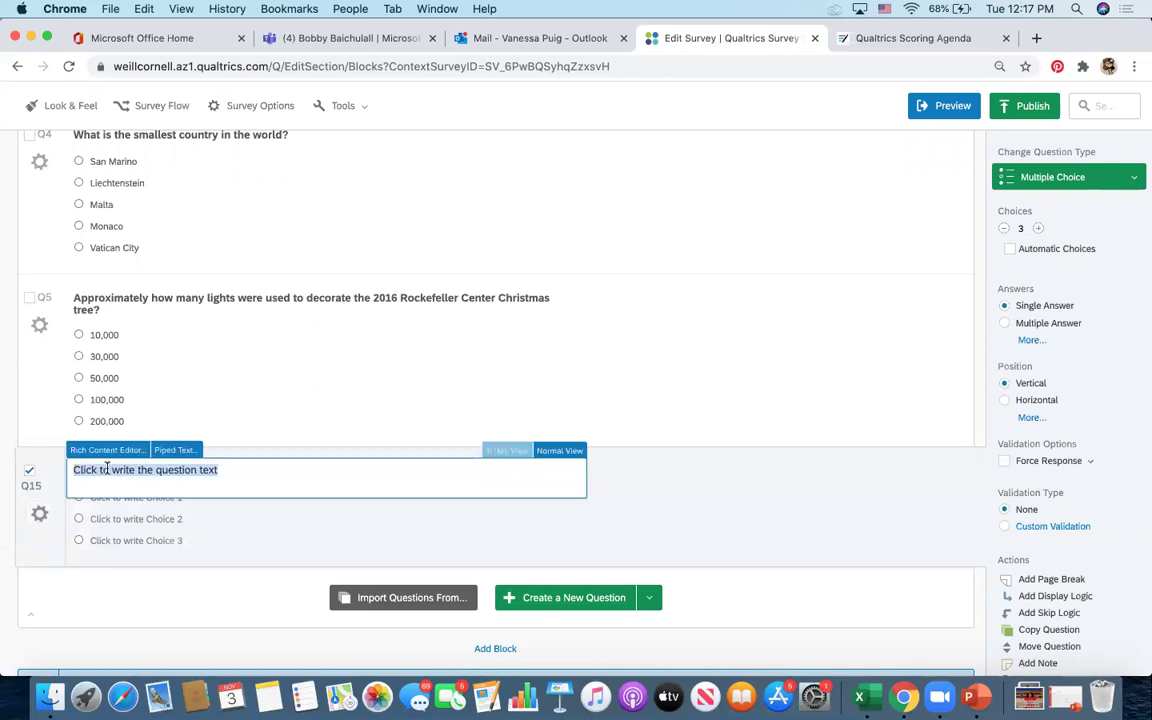
type("Wh")
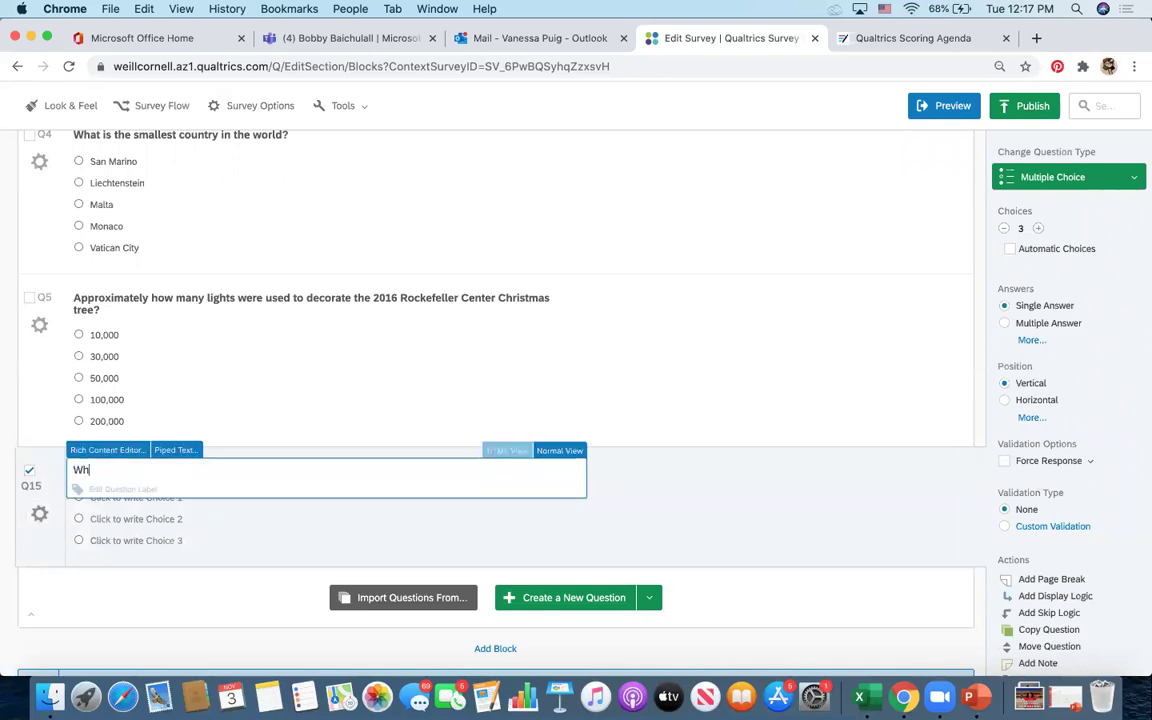
type("o is the person giving thi")
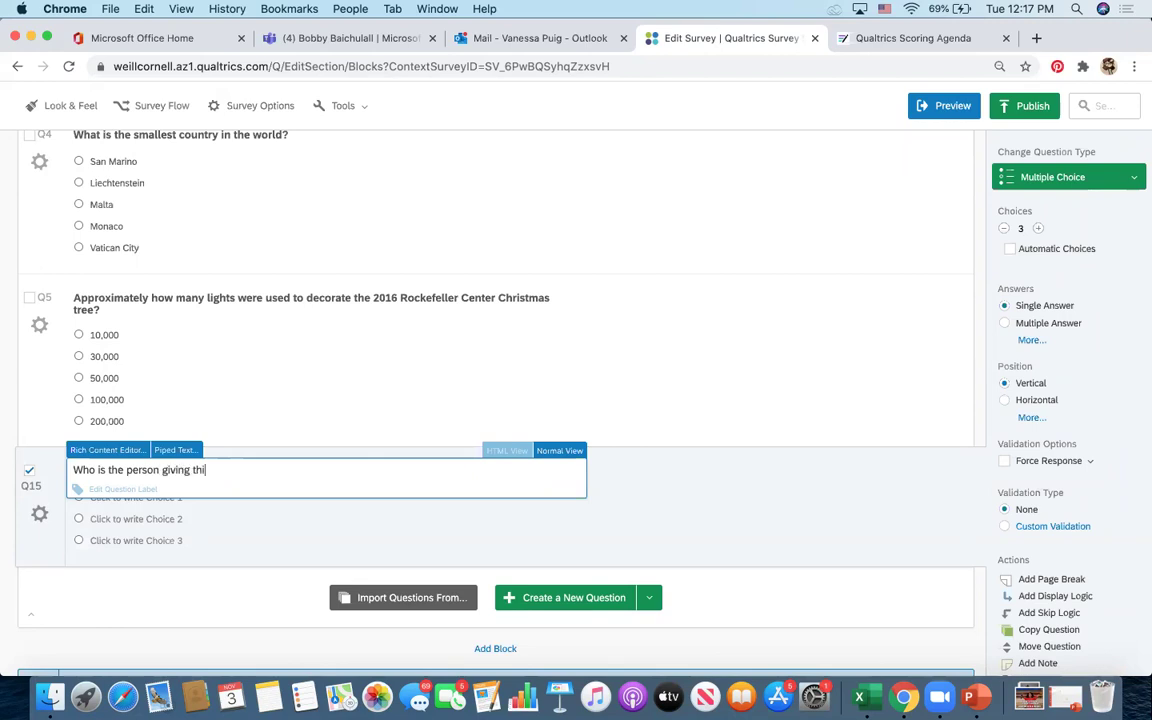
type("s demonstration?")
left_click(226, 524)
Change the new demonstration question from multiple choice to a single-line Text Entry question.
scroll(755, 505, "up", 1)
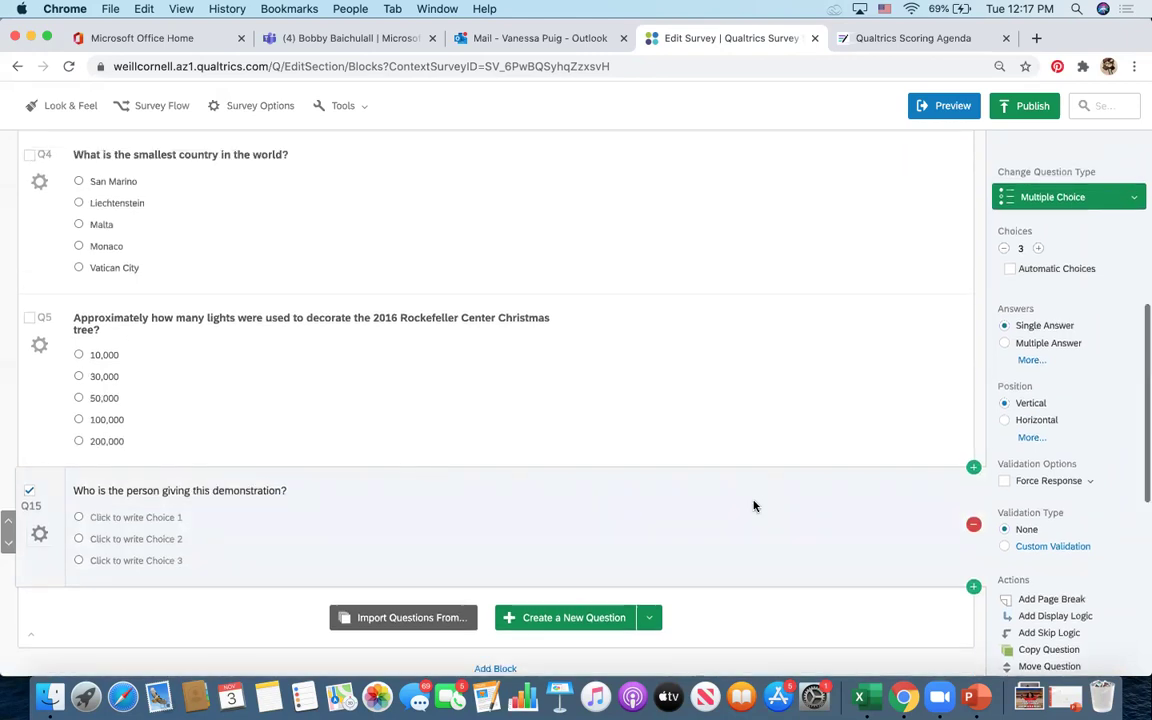
left_click(1096, 203)
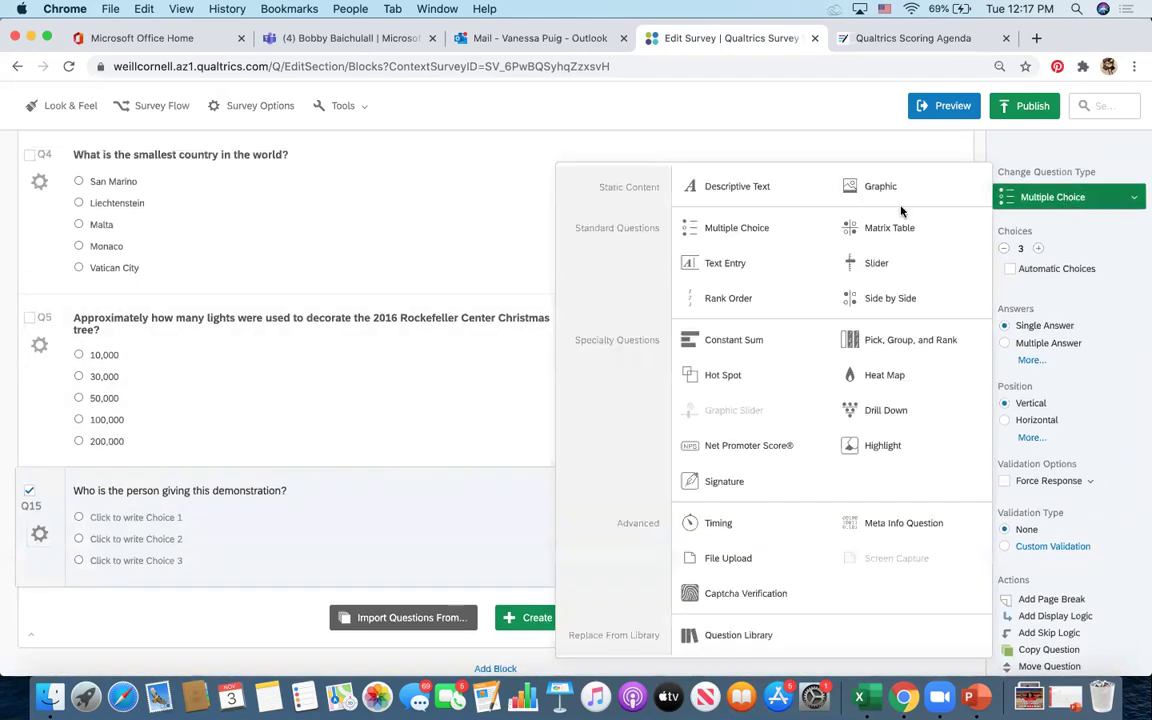
left_click(729, 260)
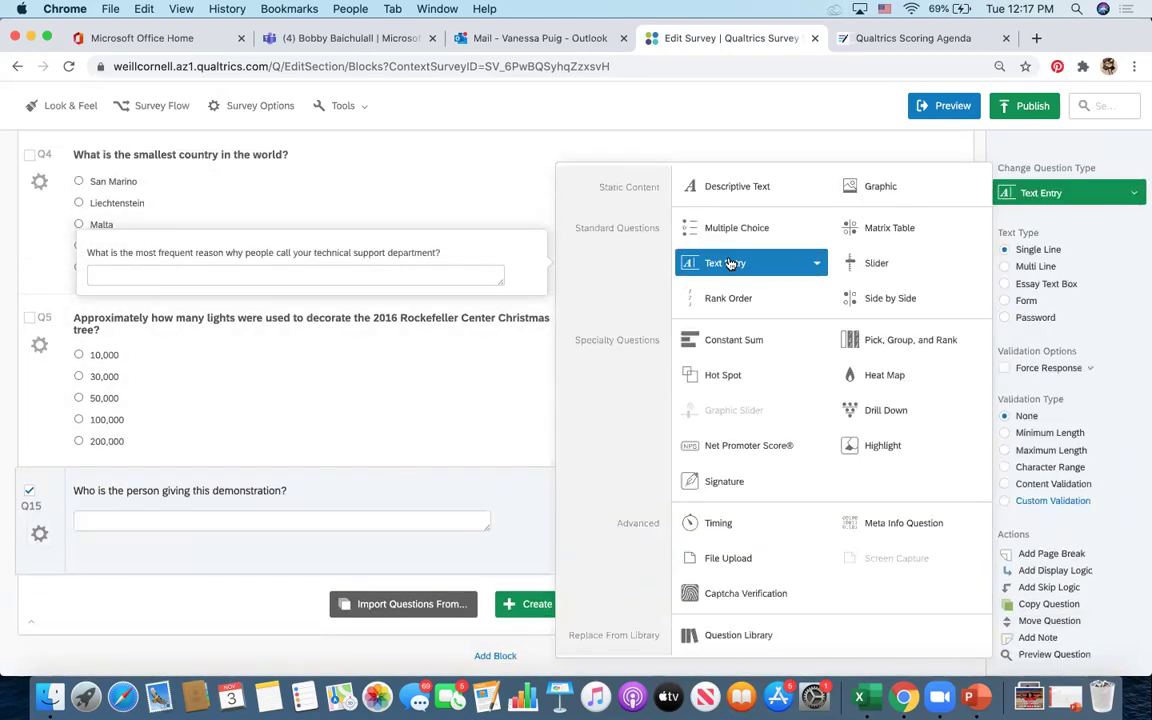
left_click(312, 519)
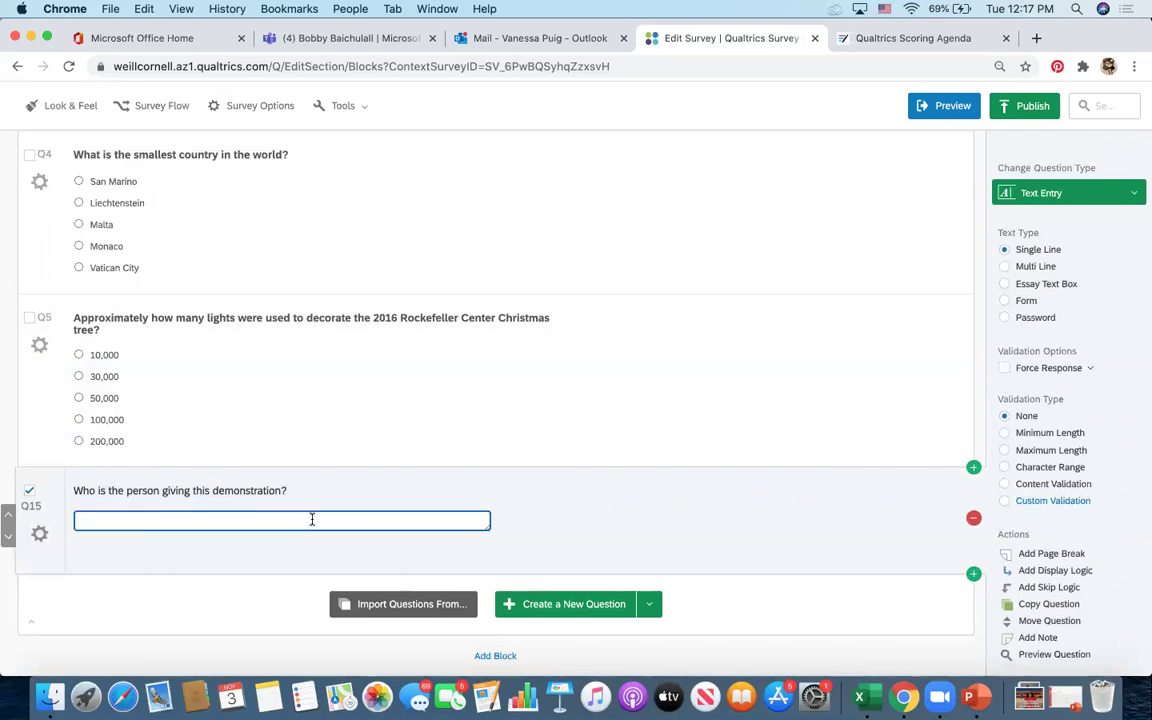
Open the survey's scoring and enter the presenter's first name as a graded text response for the demonstration question.
scroll(312, 519, "up", 15)
left_click(349, 188)
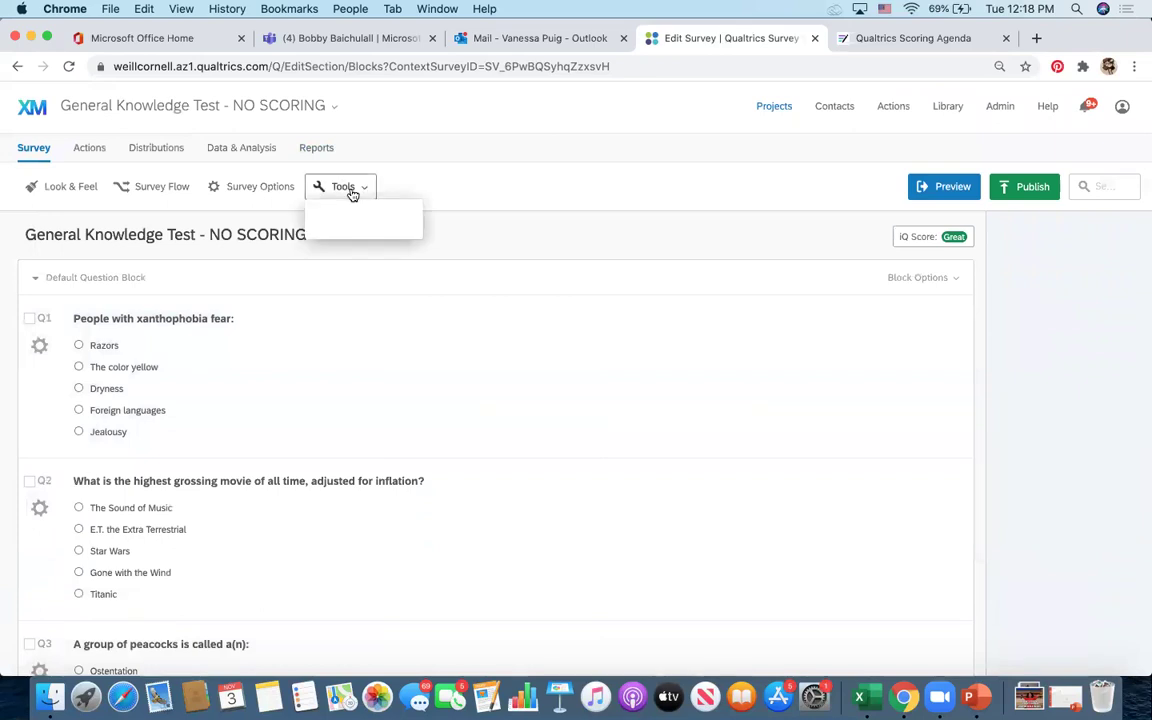
left_click(376, 409)
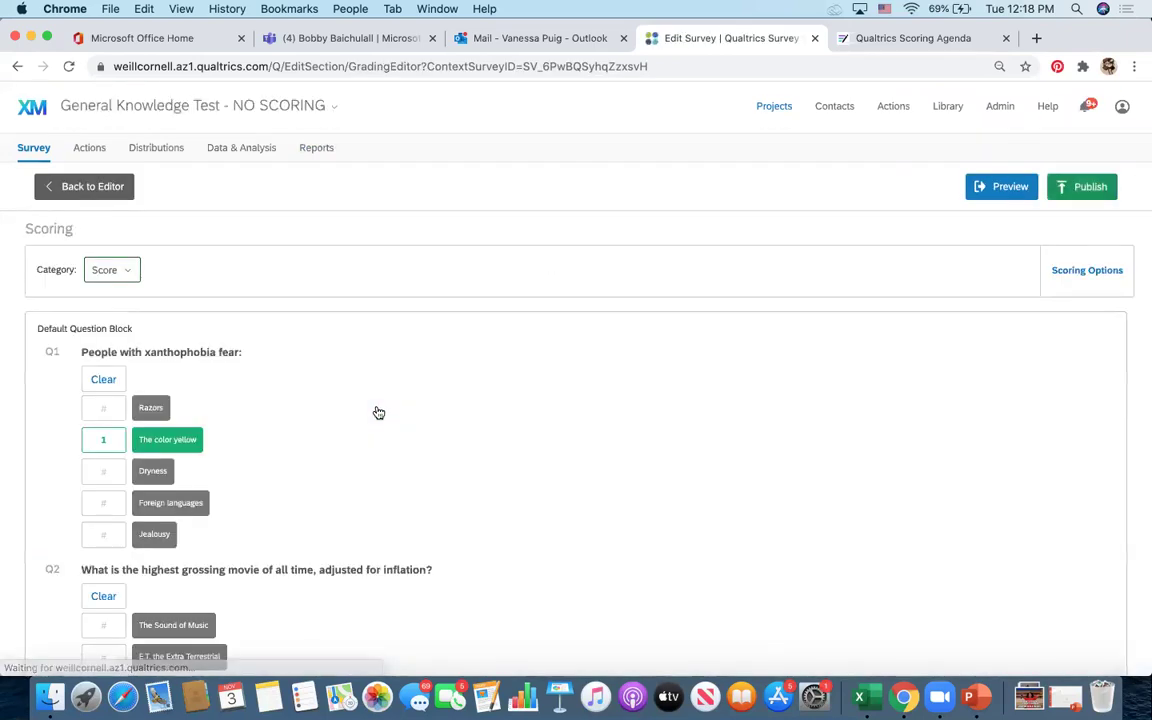
scroll(379, 413, "down", 15)
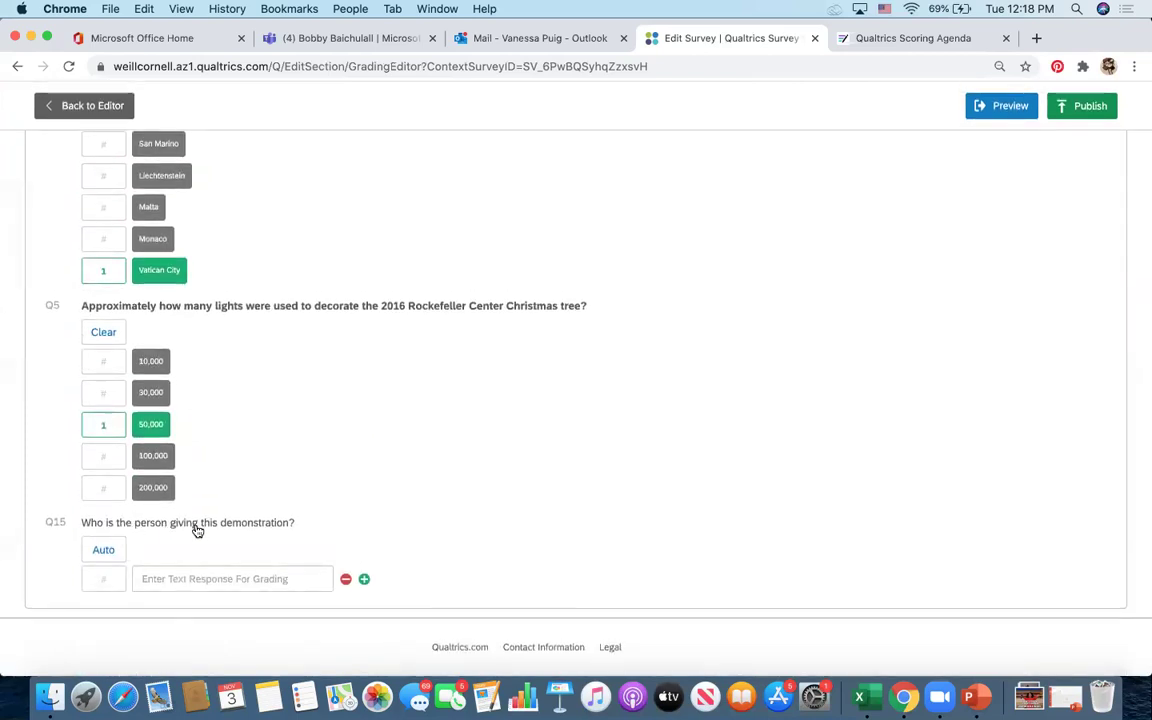
left_click(155, 578)
type("Vanessa")
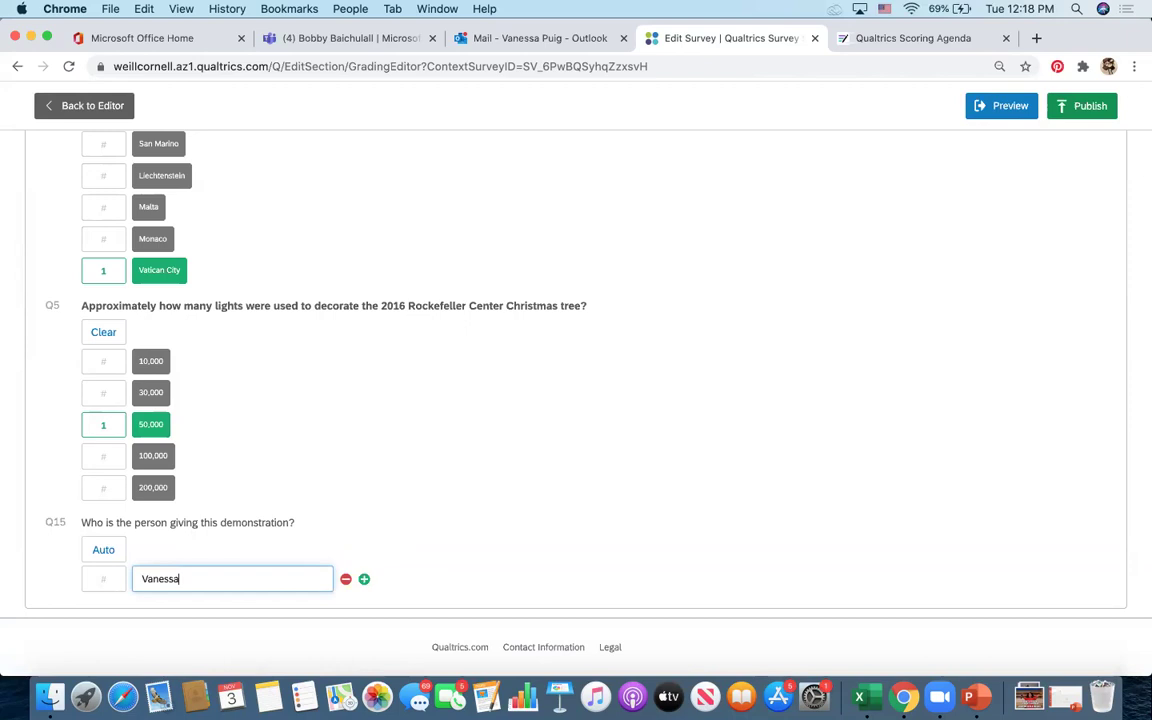
Add two more graded text responses to the demonstration question: the presenter's full name and the last name alone.
left_click(364, 579)
left_click(221, 616)
type("Vanessa Puig")
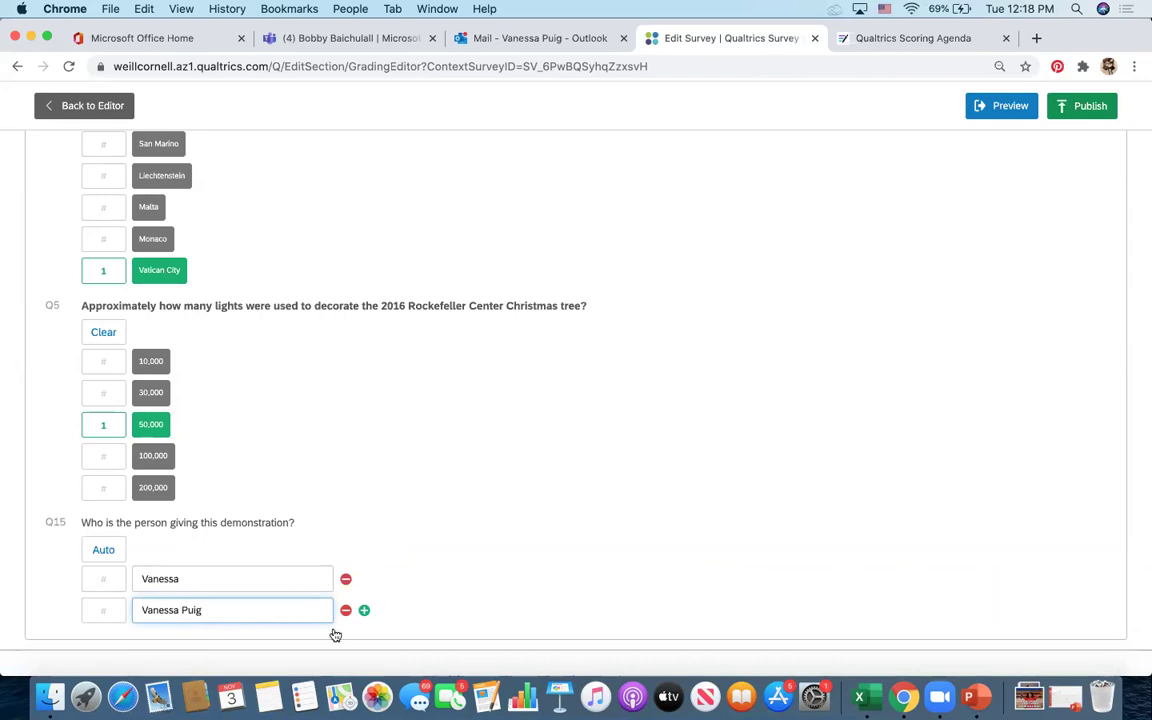
left_click(364, 610)
left_click(205, 638)
type("Puig")
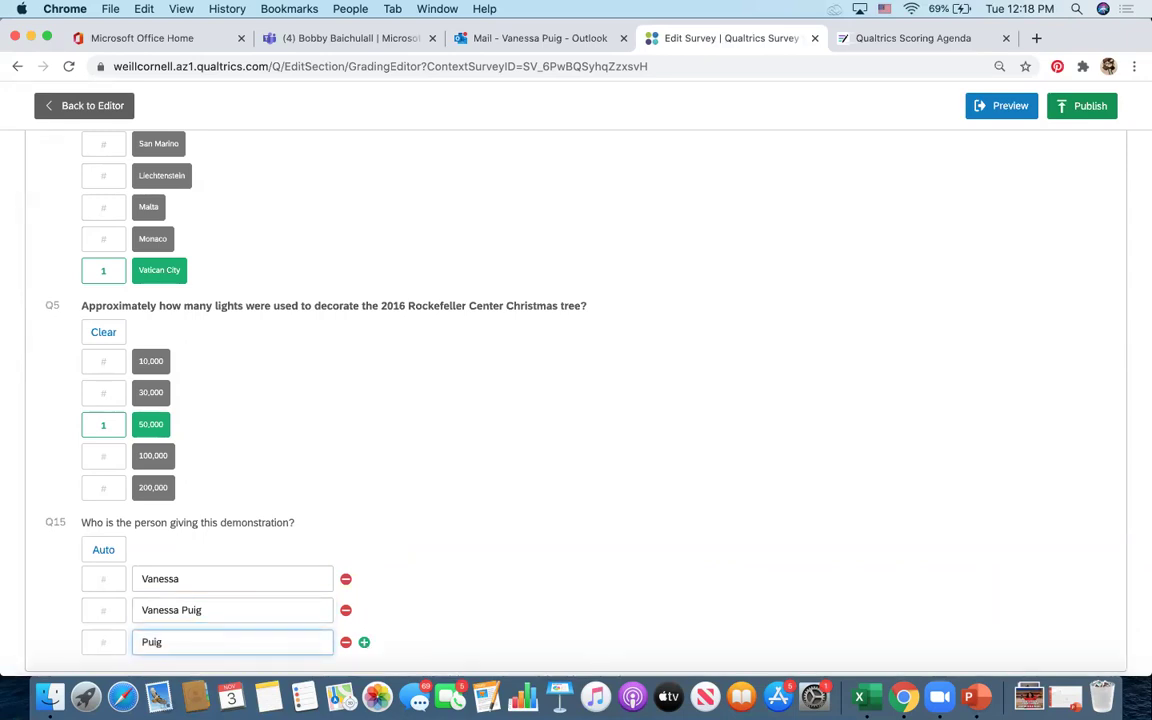
Give a score of 1 to each of the three text responses of the demonstration question.
left_click(100, 578)
type("1")
left_click(103, 610)
type("1")
left_click(100, 641)
type("1")
left_click(512, 620)
scroll(512, 618, "down", 3)
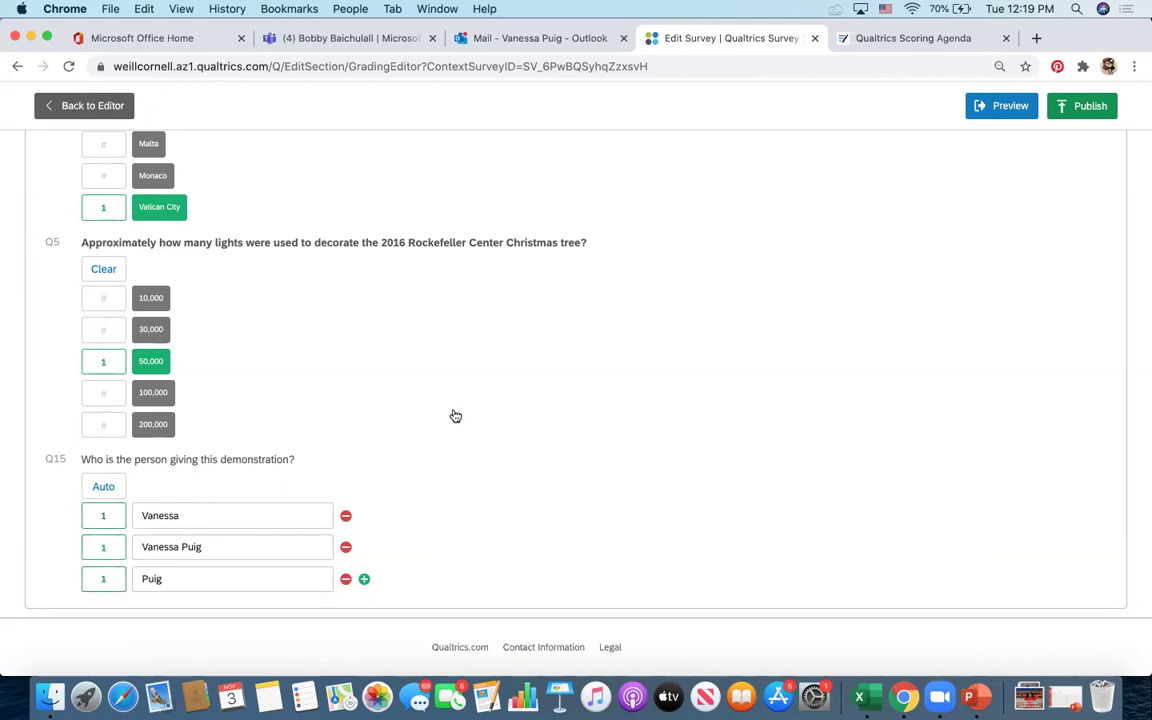
Preview the survey and answer the first three questions with "Razors", "Star Wars" and "Ostentation".
scroll(455, 416, "up", 10)
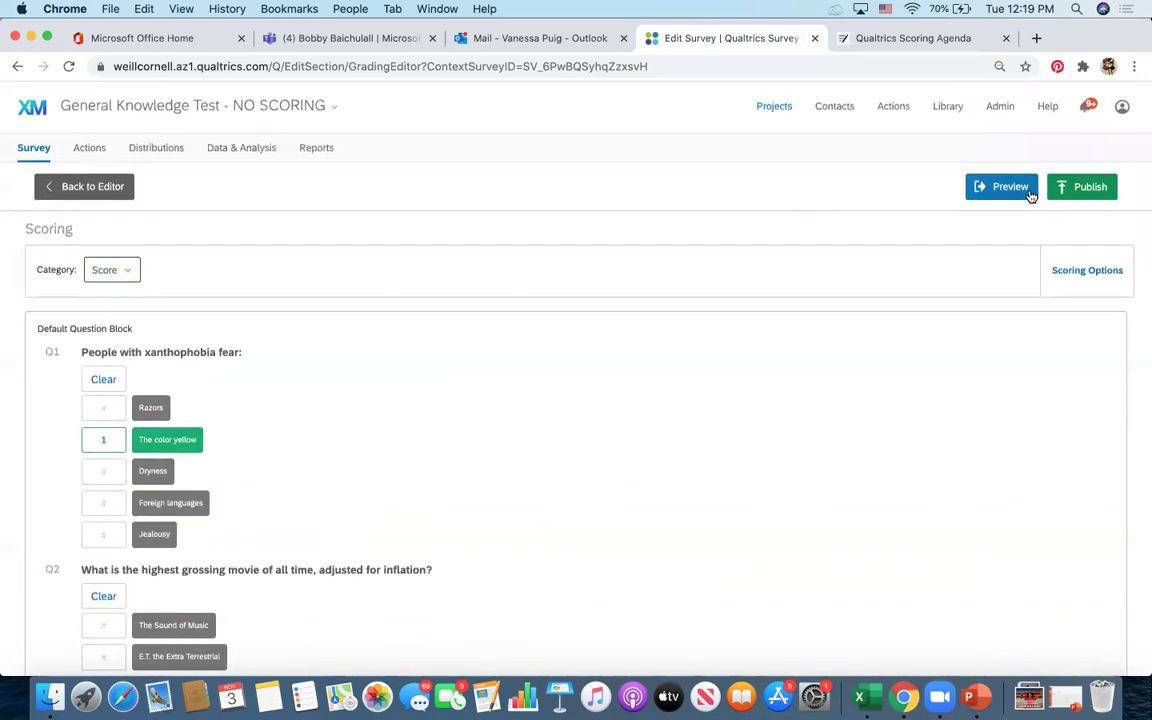
left_click(998, 189)
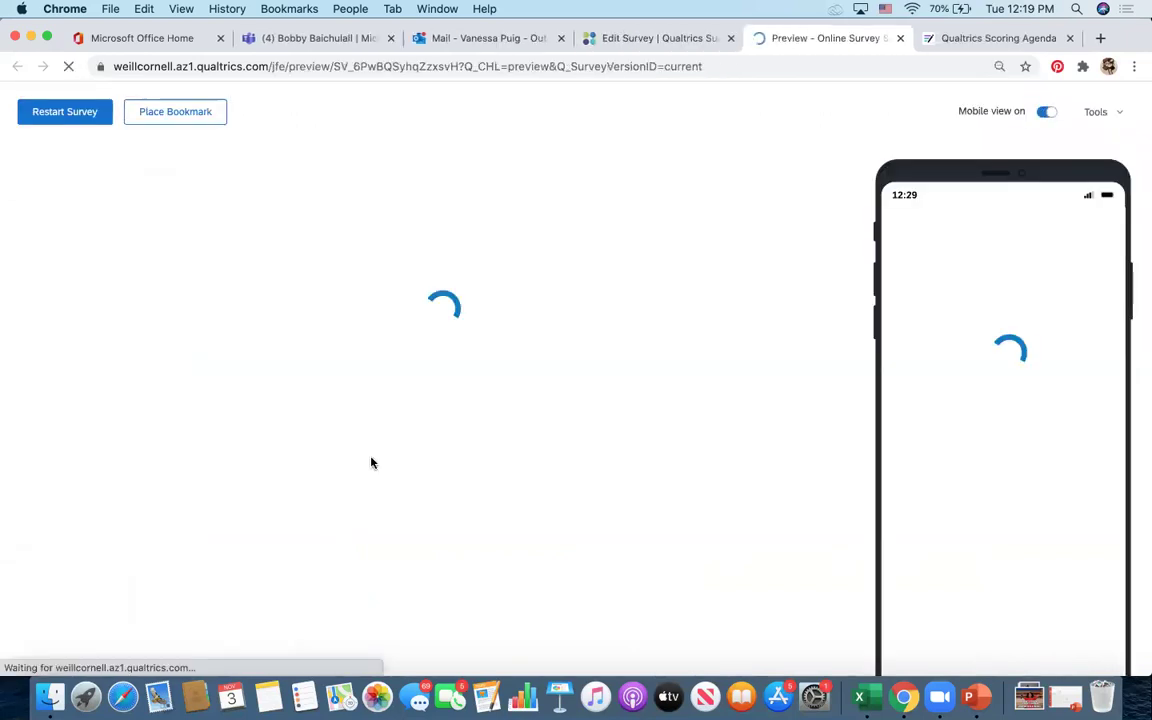
scroll(372, 462, "down", 3)
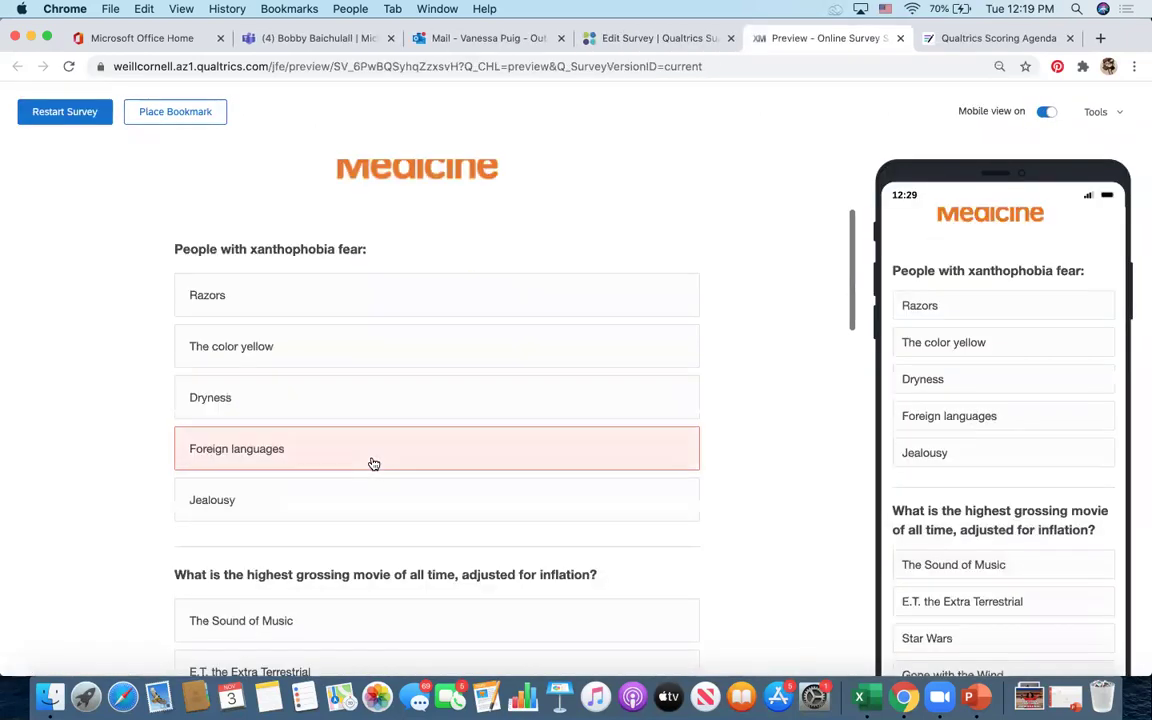
left_click(231, 296)
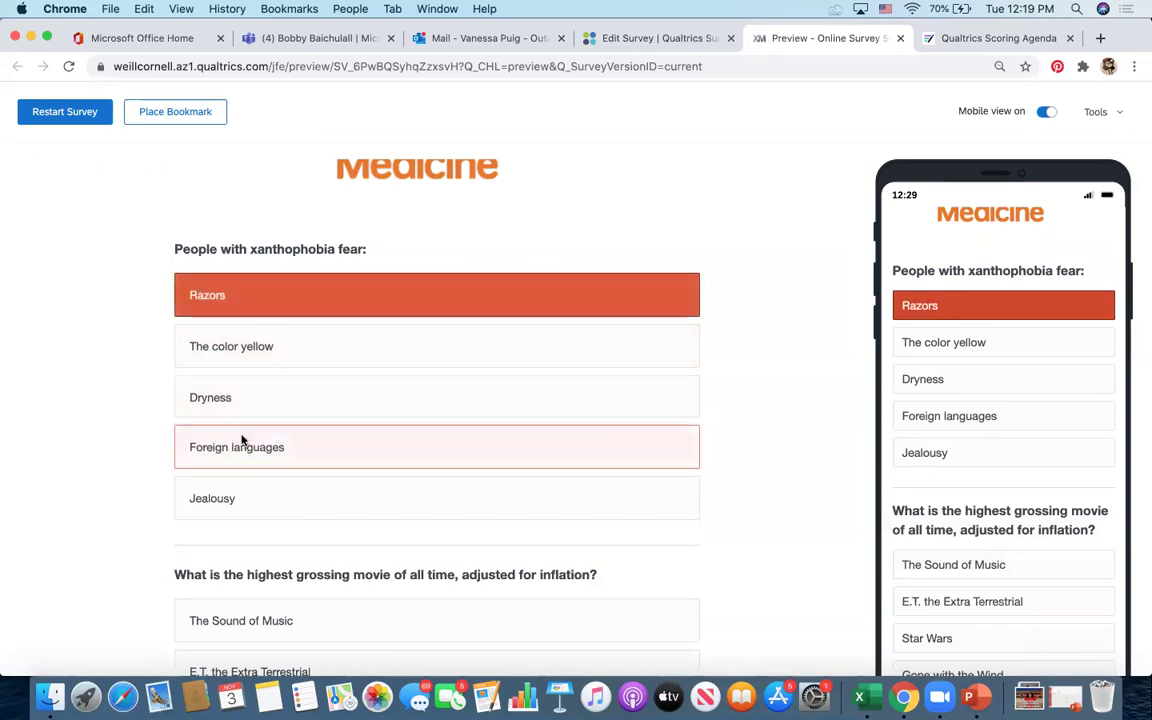
scroll(270, 313, "down", 5)
scroll(268, 305, "up", 2)
scroll(270, 300, "down", 4)
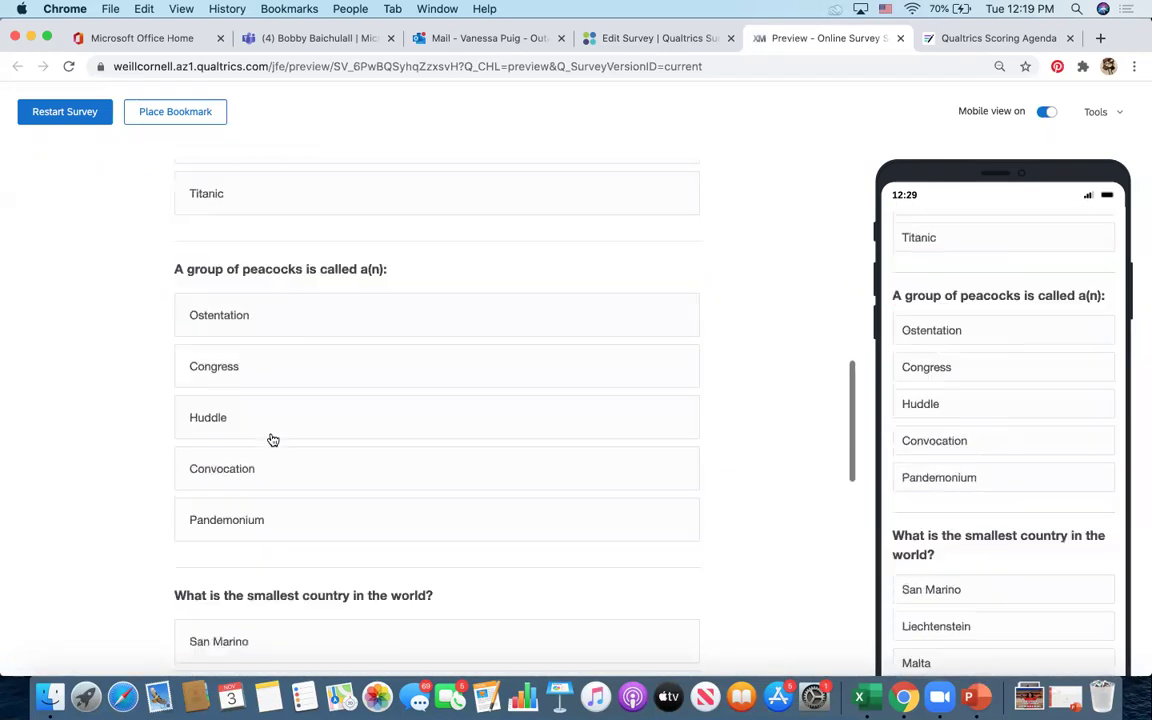
left_click(272, 220)
scroll(275, 300, "down", 3)
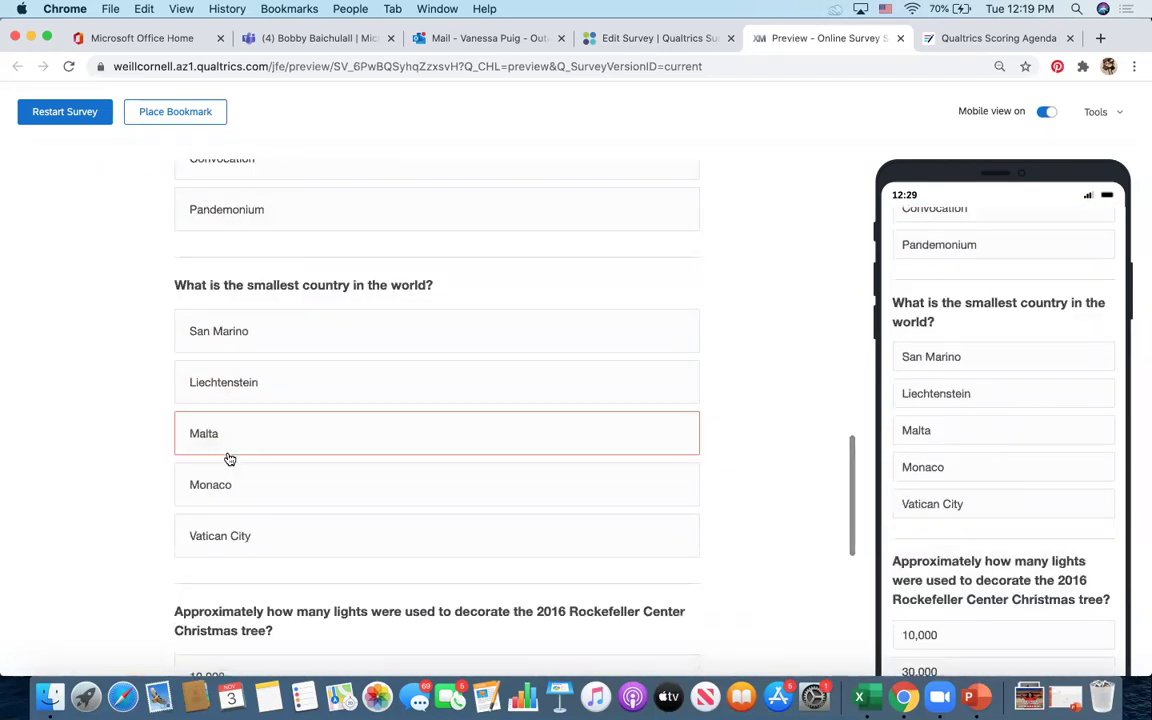
Answer "Vatican City" and "10,000", enter the presenter's first name for the demonstration question, and submit the survey preview.
left_click(225, 547)
scroll(224, 548, "down", 4)
left_click(247, 406)
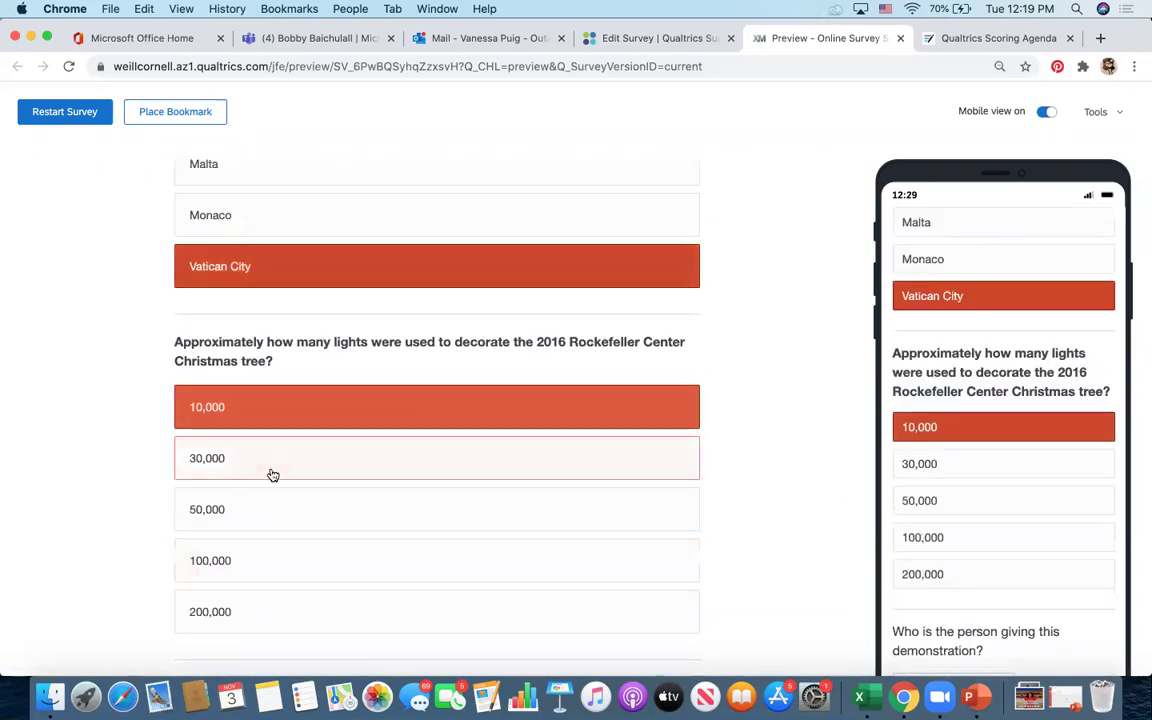
scroll(273, 473, "down", 3)
left_click(201, 500)
type("vanessa")
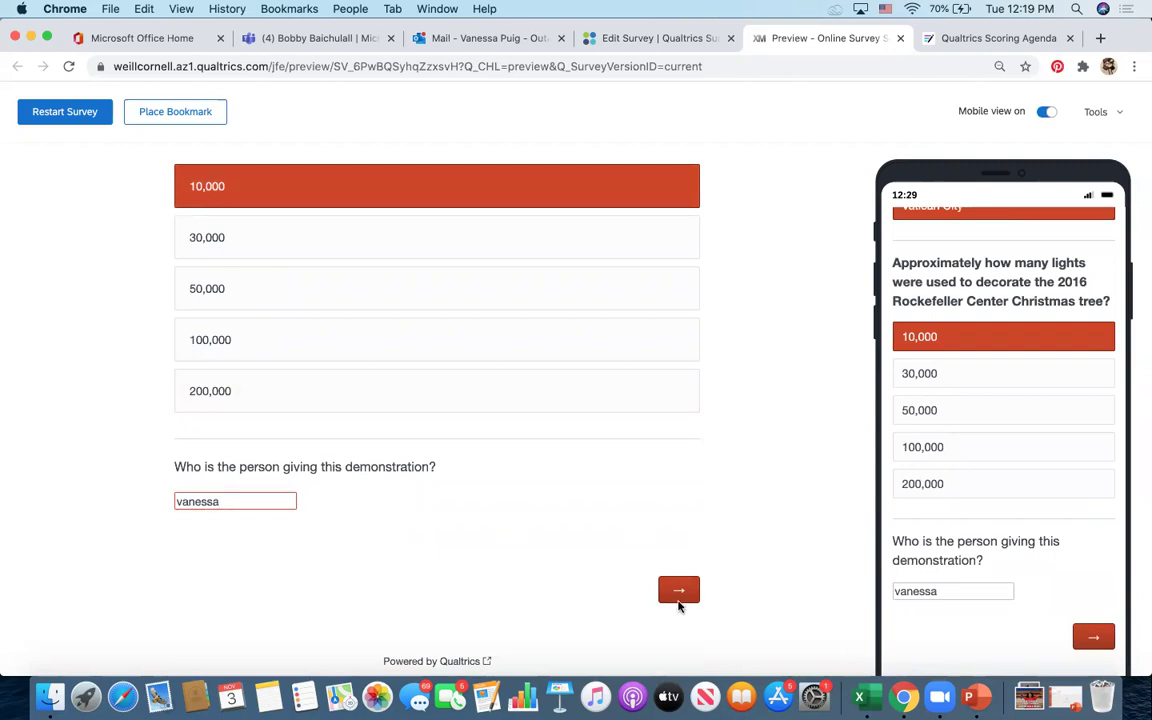
left_click(677, 589)
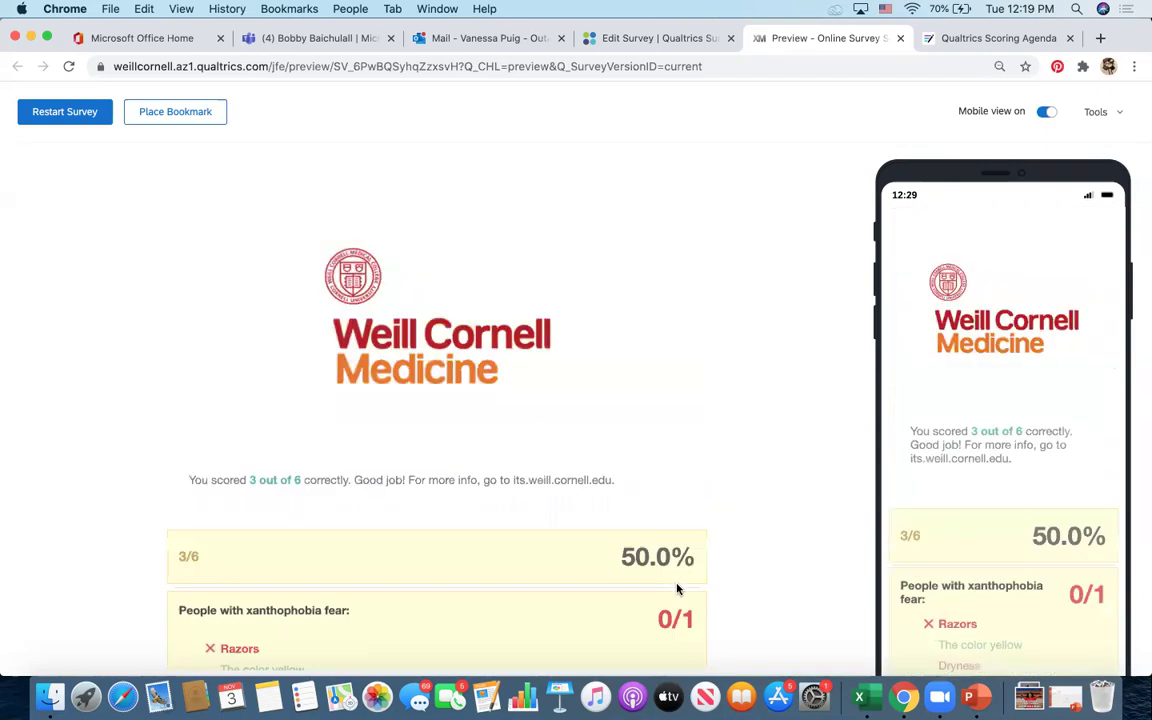
Review the end-of-survey score summary, including the overall score and the marking of each question.
scroll(677, 589, "down", 2)
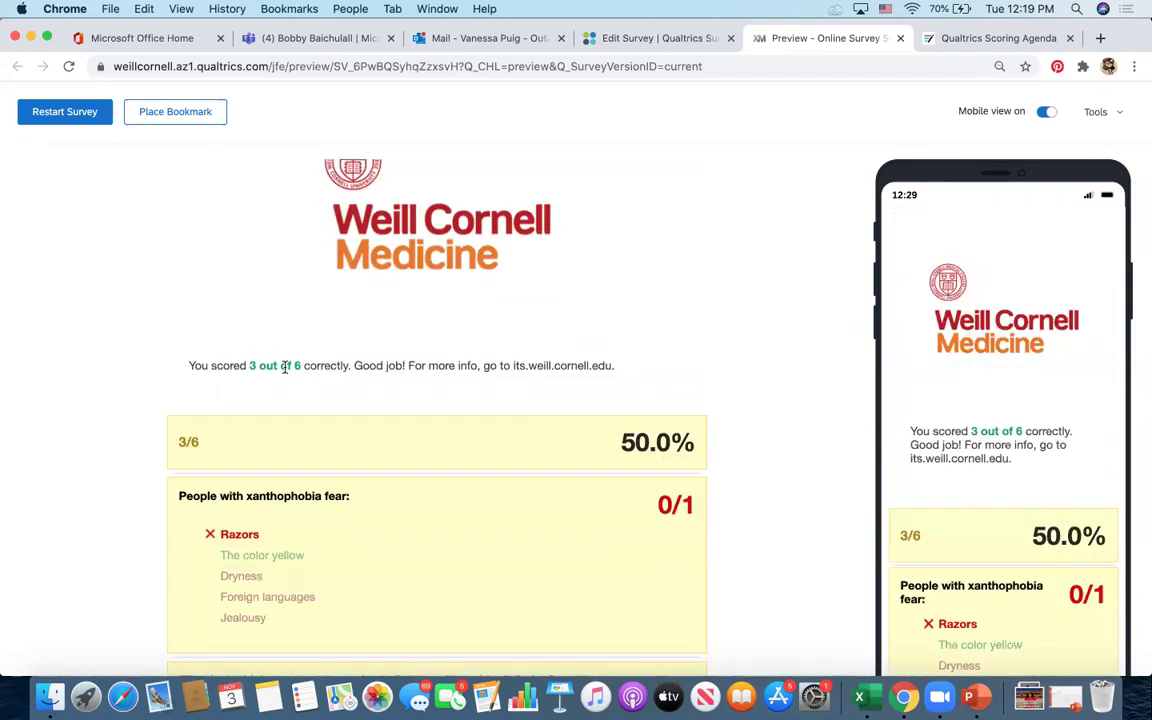
scroll(553, 411, "down", 4)
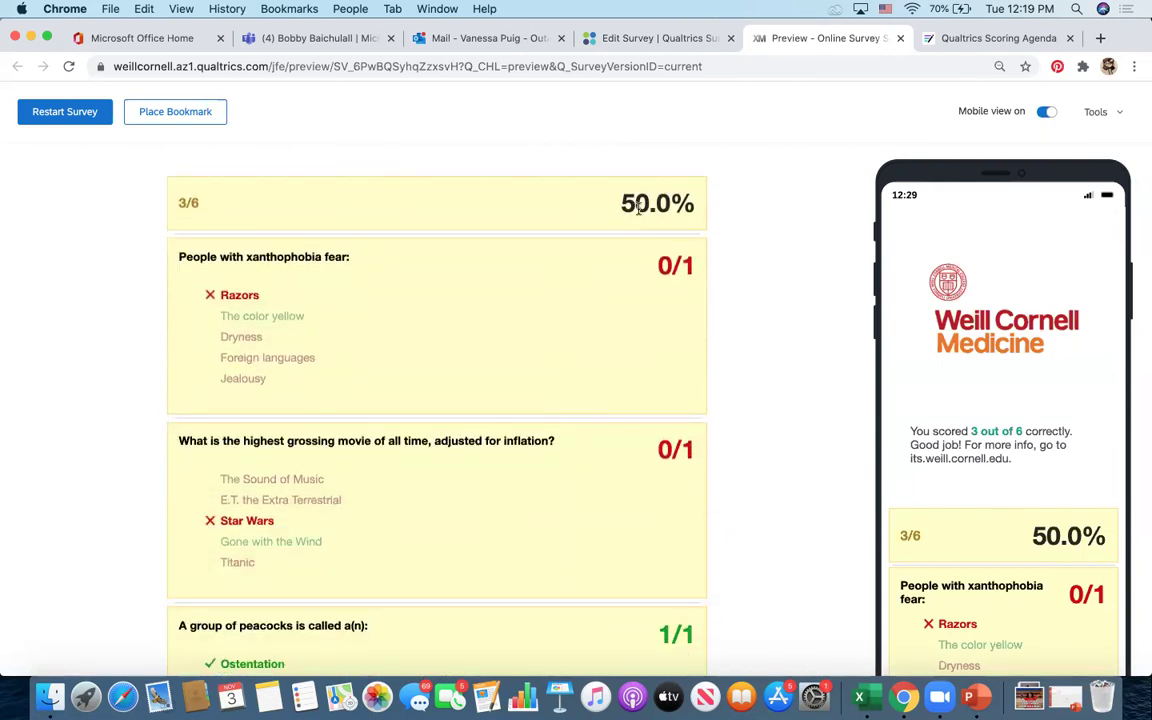
scroll(645, 250, "down", 1)
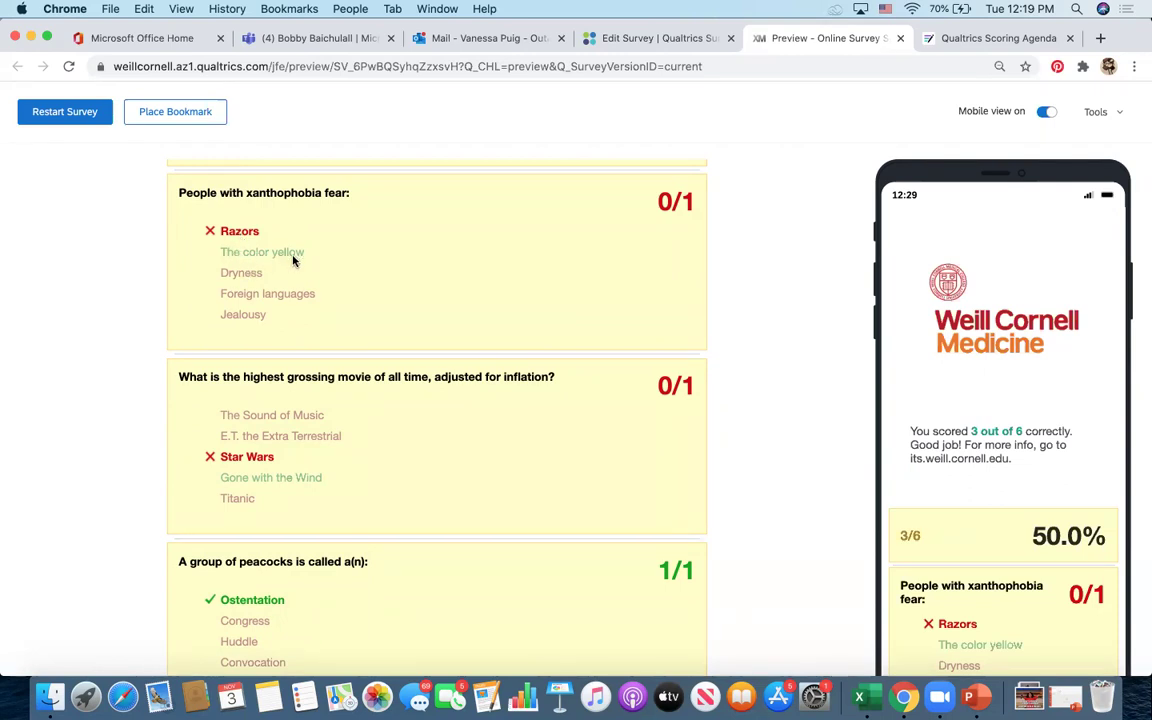
scroll(285, 370, "down", 10)
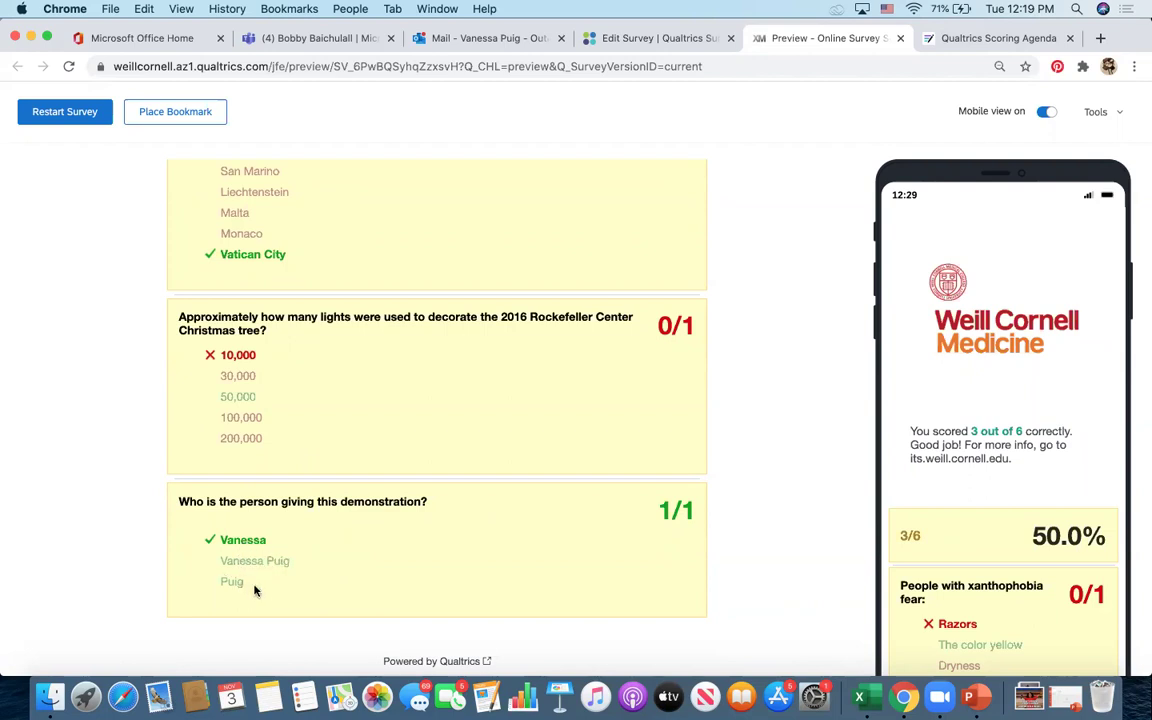
scroll(310, 410, "up", 10)
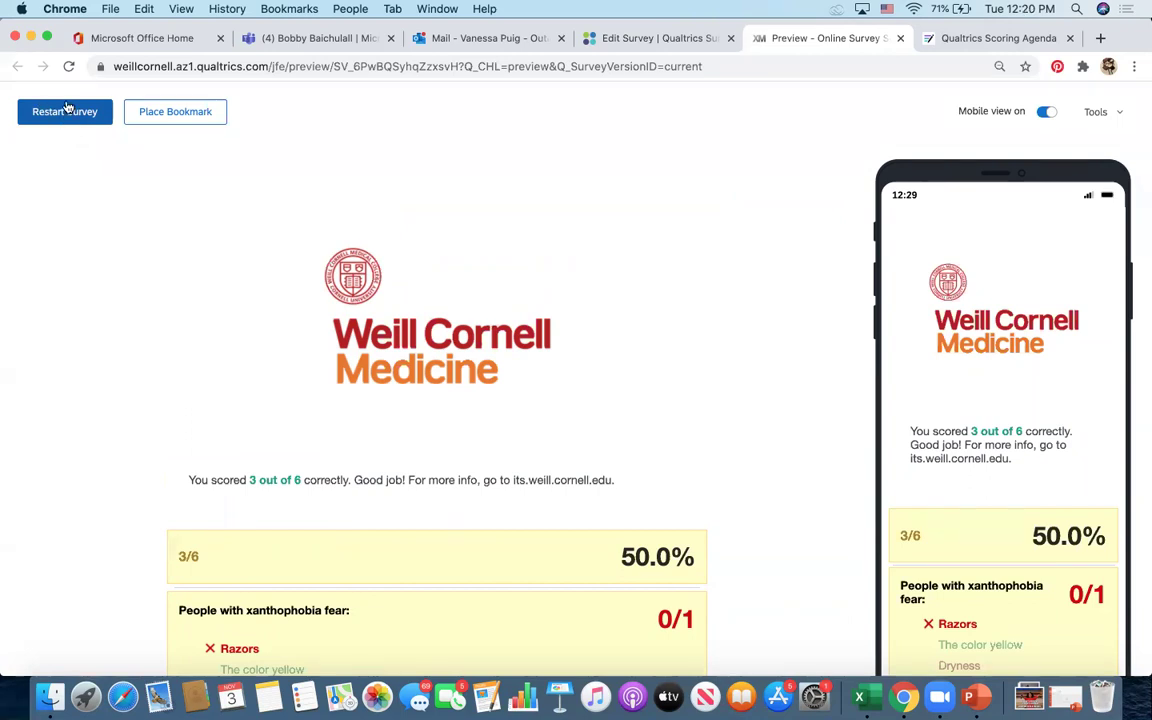
Close the survey preview and return to the list of all projects.
left_click(902, 40)
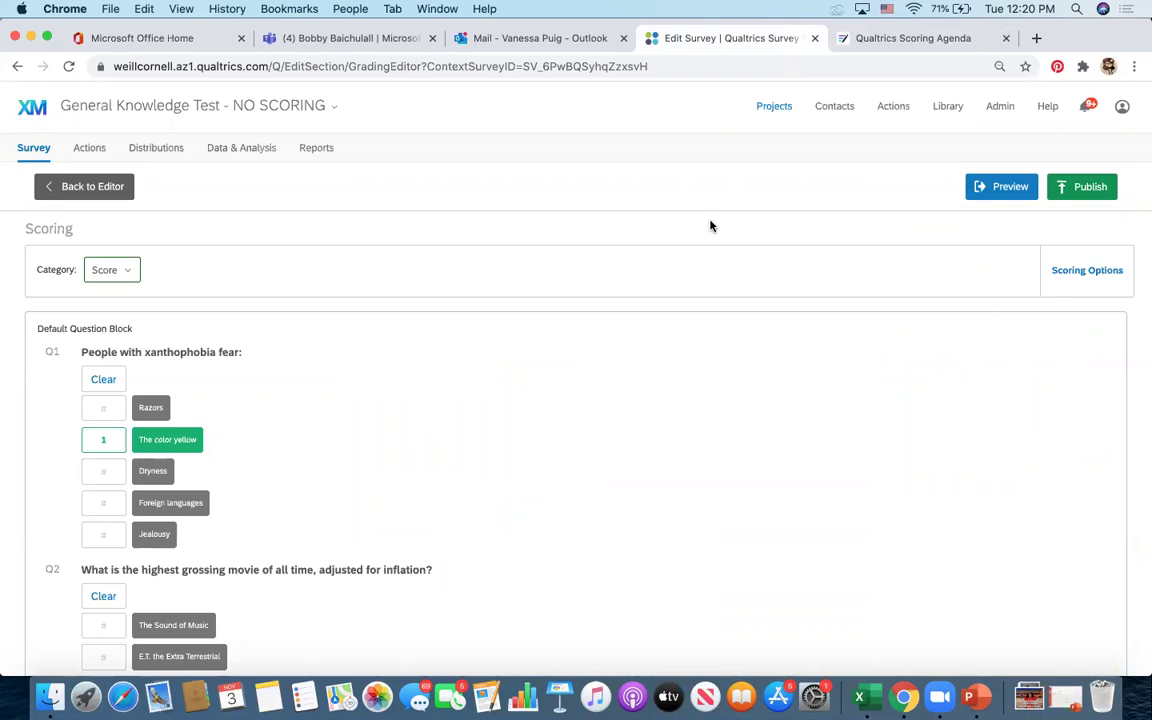
left_click(33, 110)
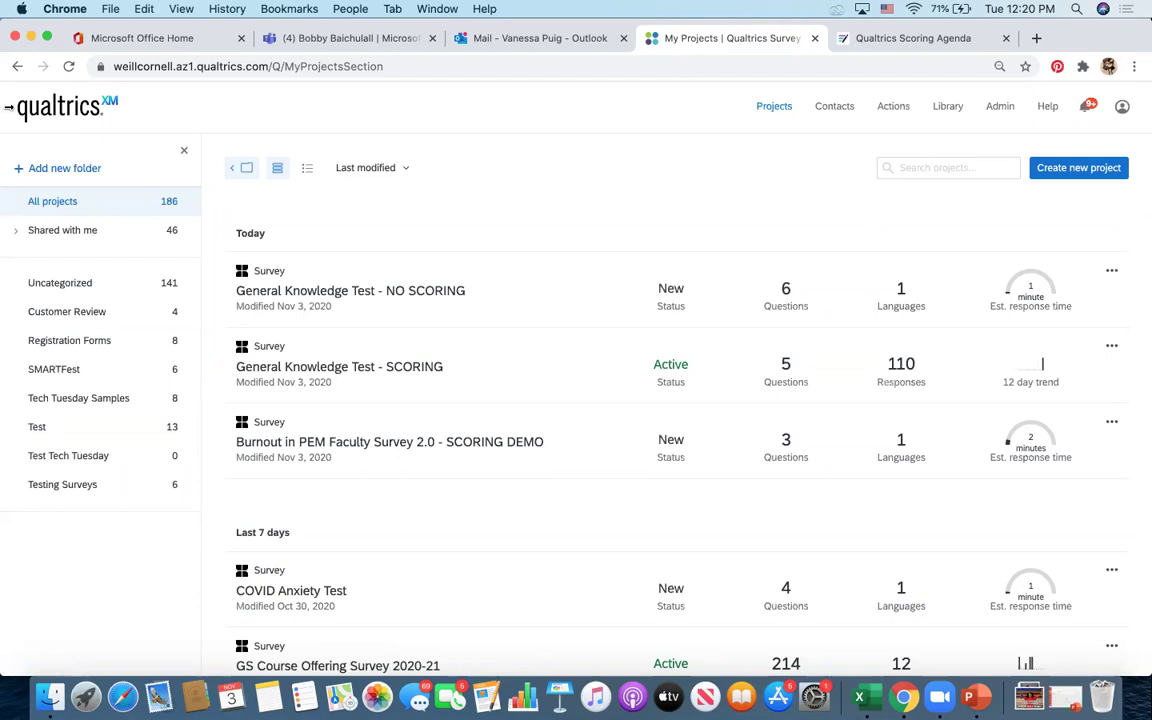
scroll(414, 450, "down", 1)
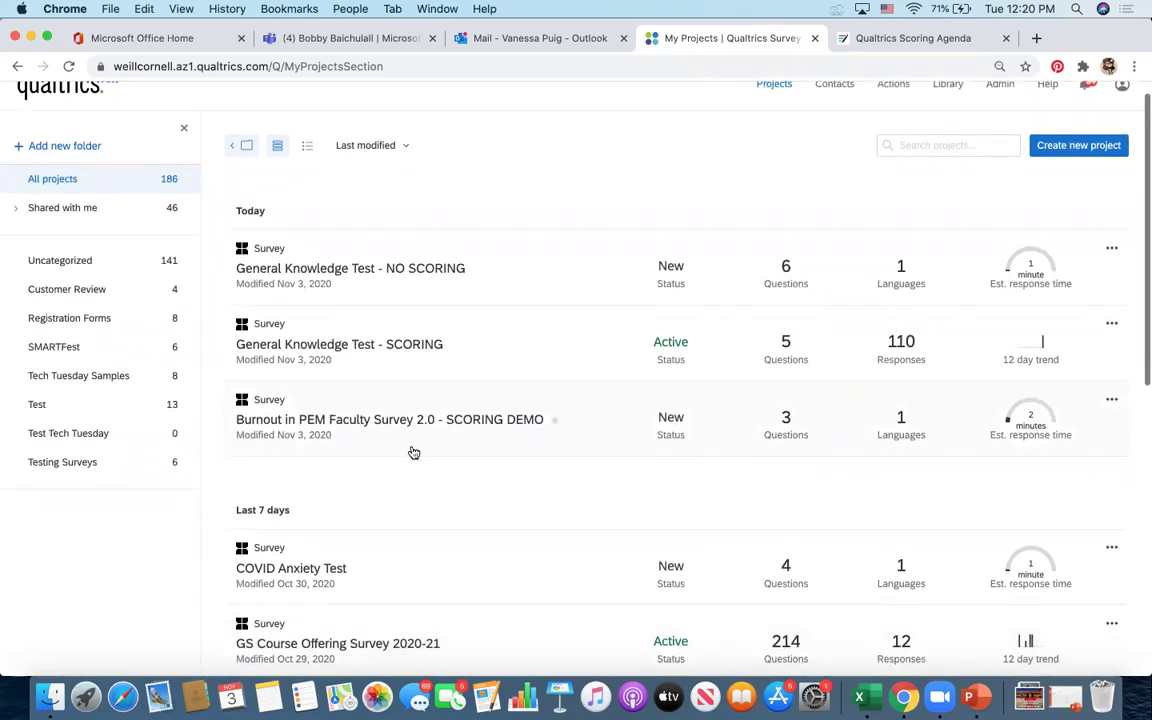
Open the "Burnout in PEM Faculty Survey 2.0 - SCORING DEMO" project and look over its introductory text.
scroll(414, 453, "up", 1)
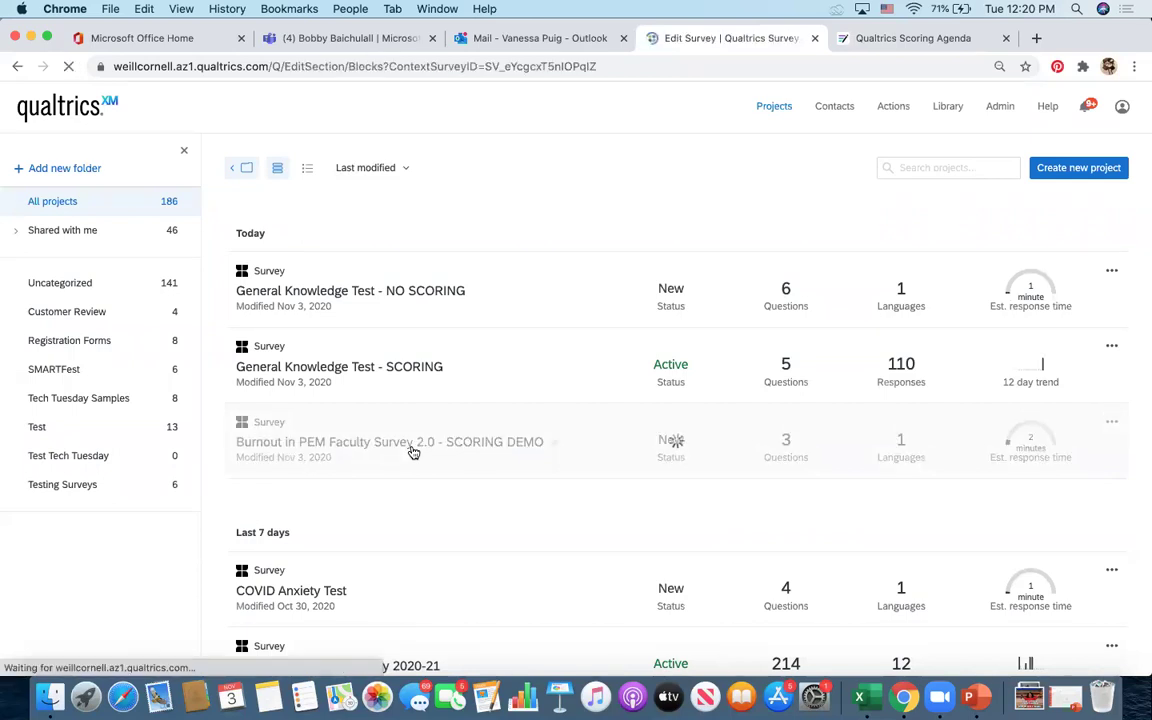
scroll(414, 460, "down", 2)
scroll(418, 467, "down", 5)
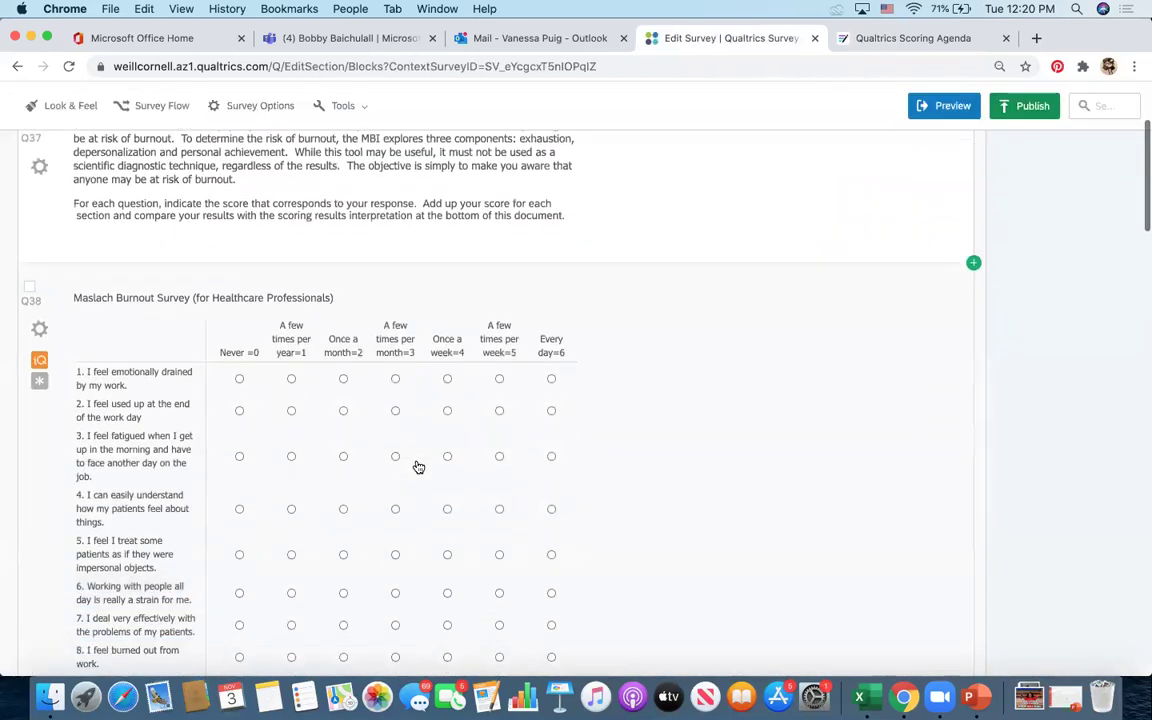
scroll(418, 467, "up", 5)
scroll(418, 467, "down", 2)
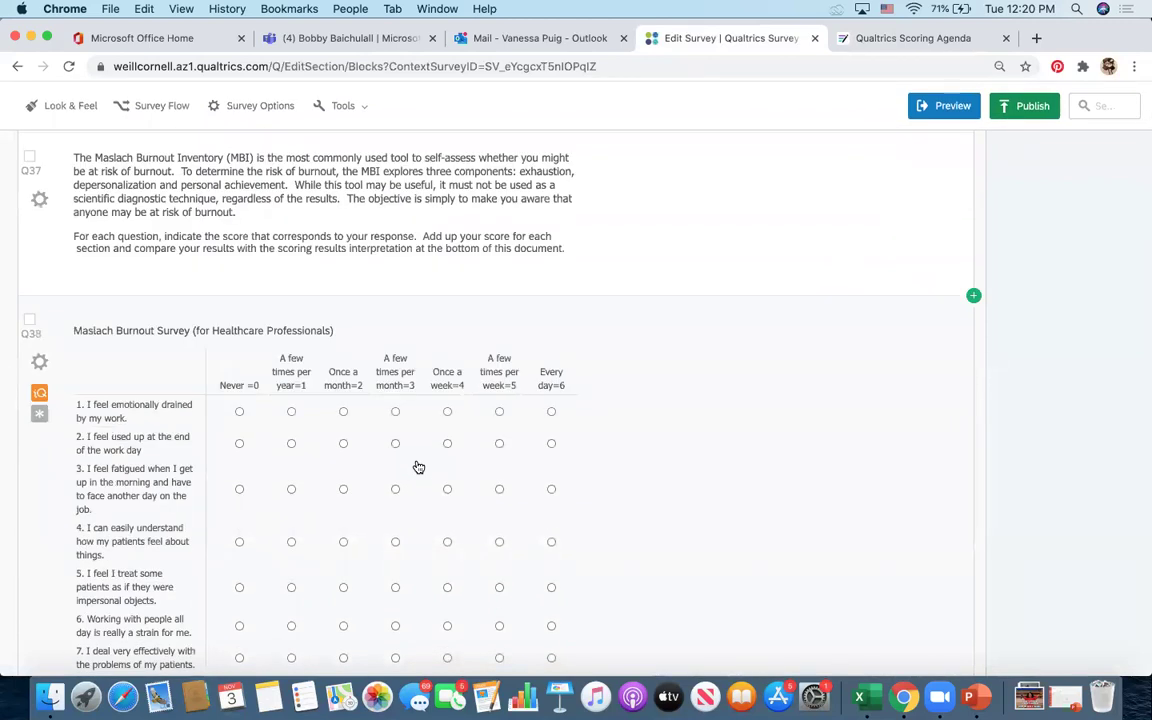
scroll(411, 527, "down", 1)
scroll(415, 527, "up", 3)
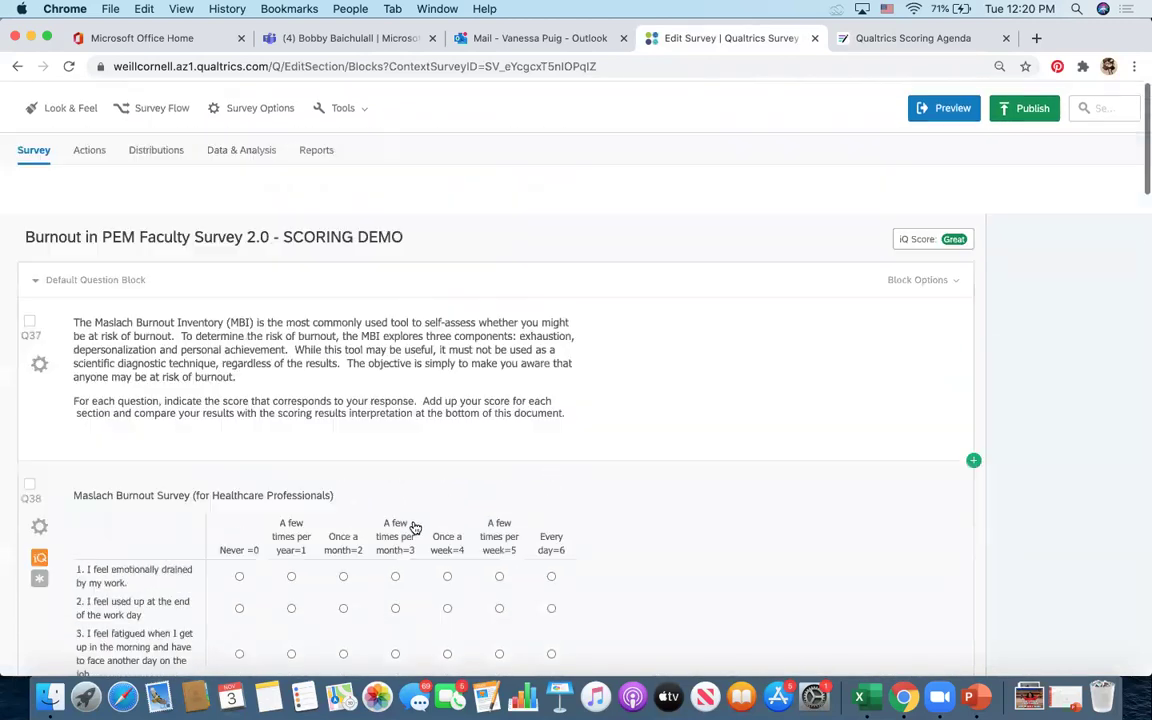
Examine the Maslach Burnout Survey matrix, including its statements and the frequency scale used for the answers.
scroll(415, 527, "down", 5)
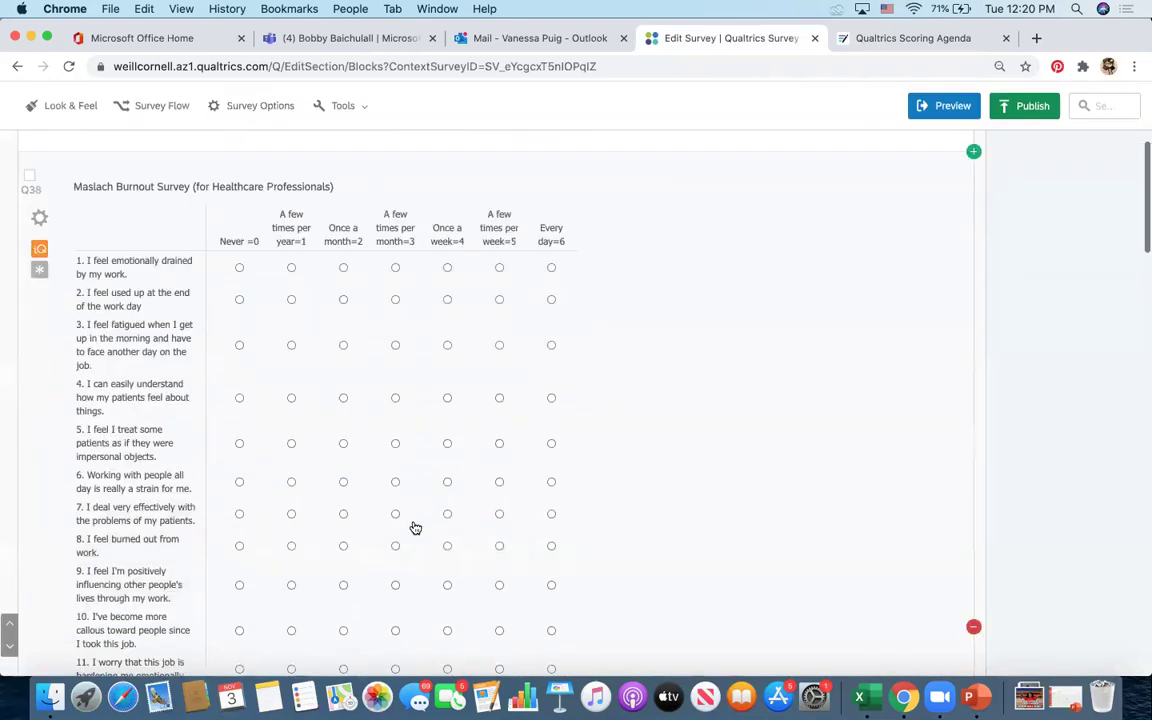
scroll(415, 527, "down", 1)
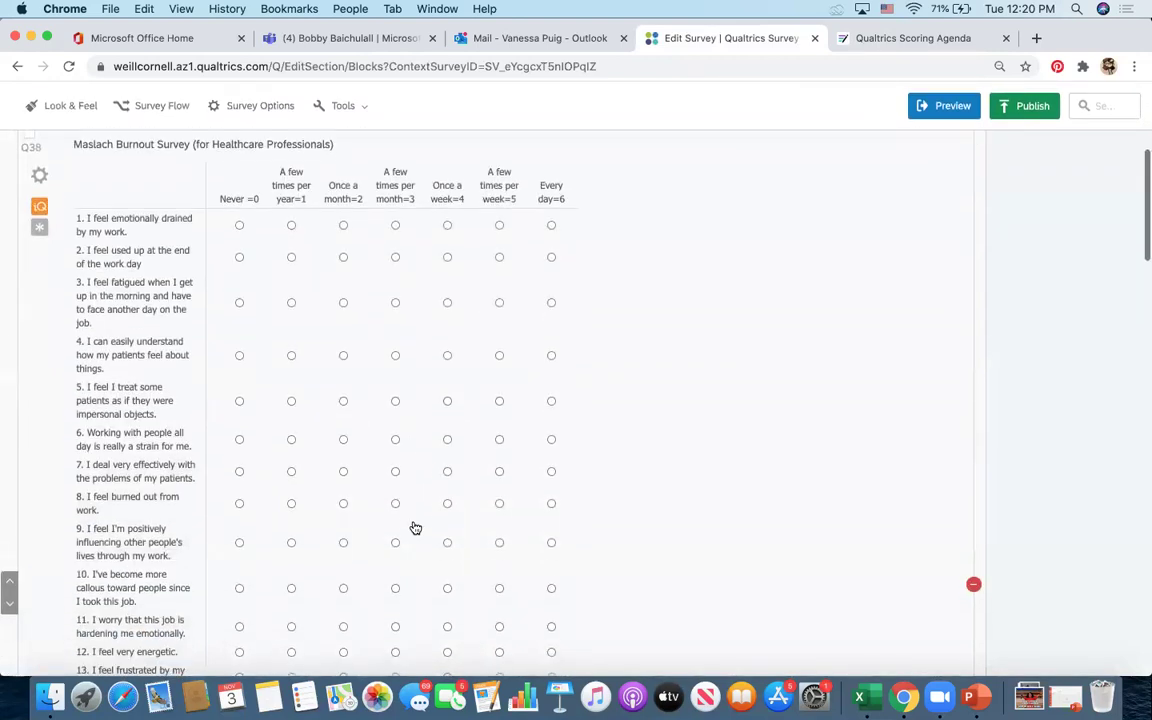
scroll(415, 527, "up", 1)
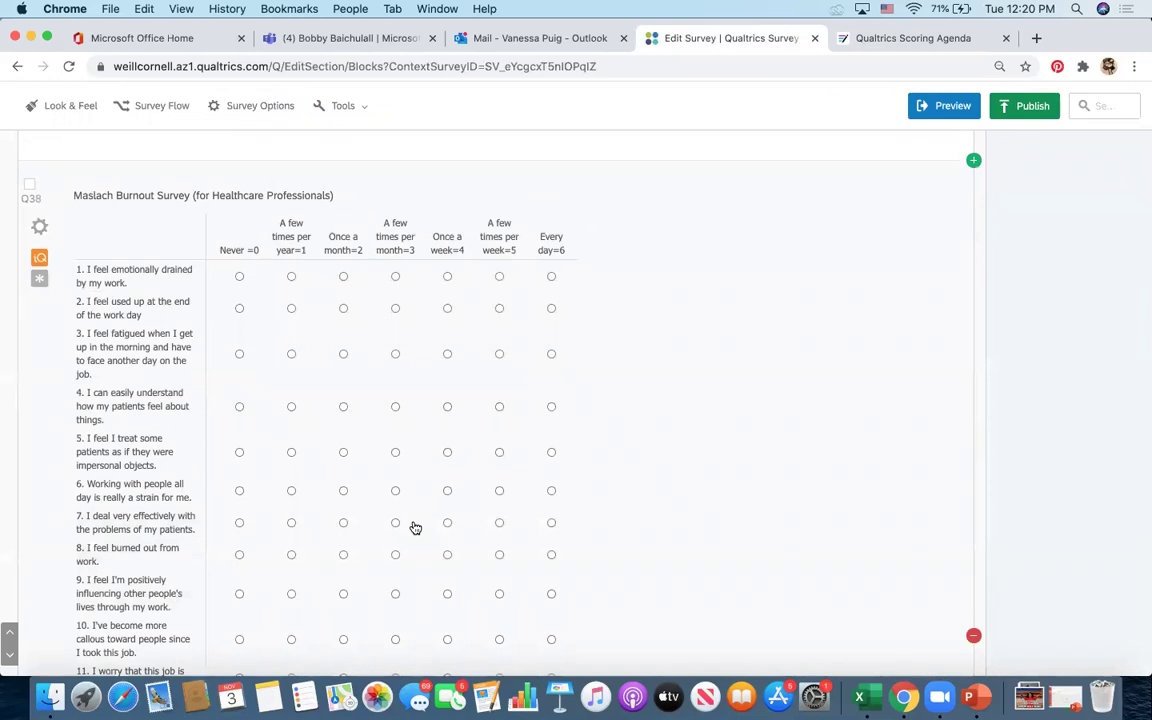
scroll(415, 527, "up", 5)
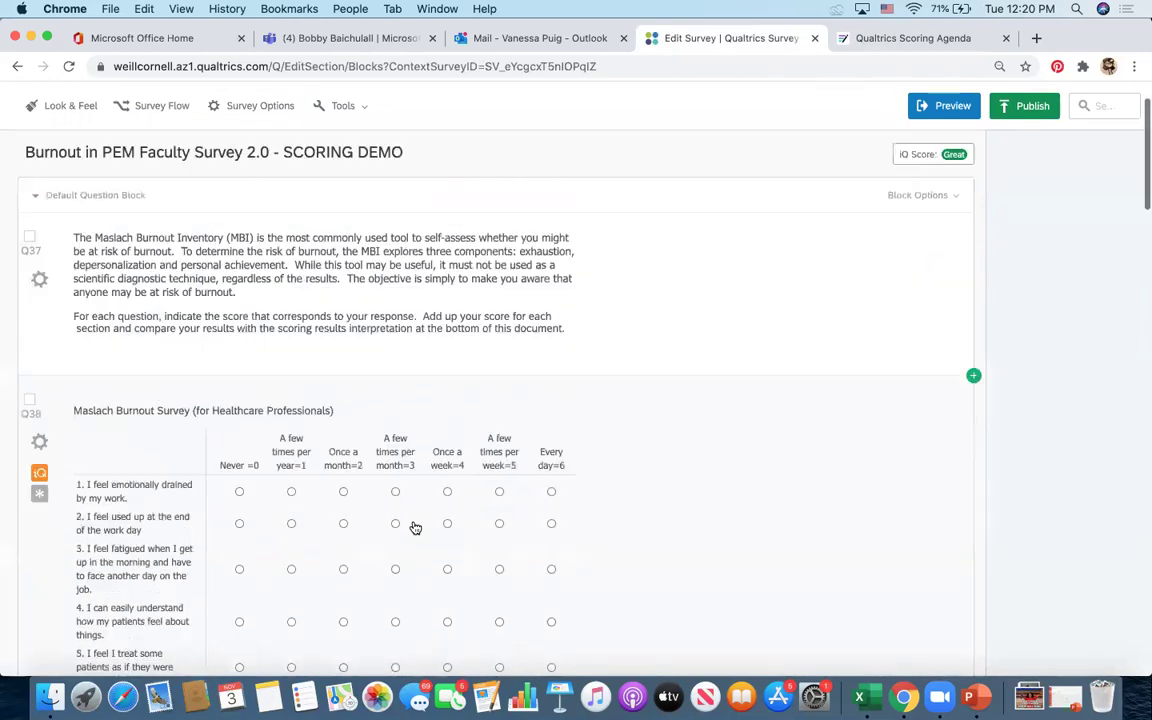
scroll(415, 527, "down", 5)
scroll(415, 527, "down", 1)
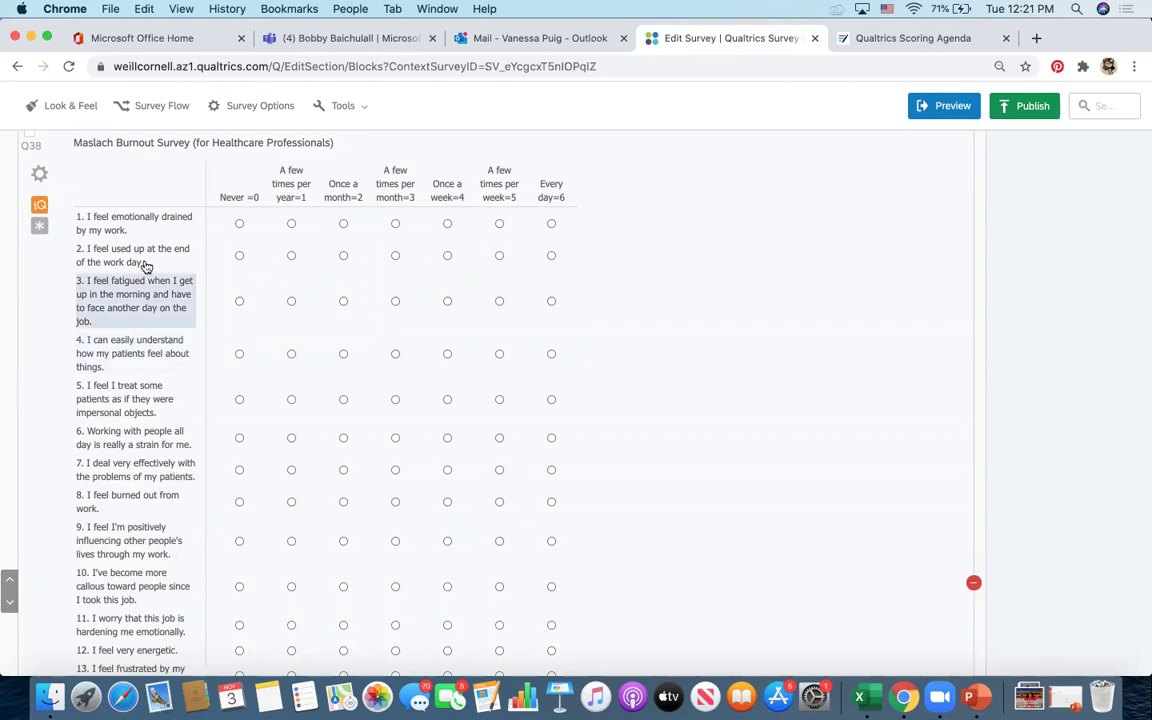
scroll(140, 300, "down", 2)
scroll(140, 299, "down", 5)
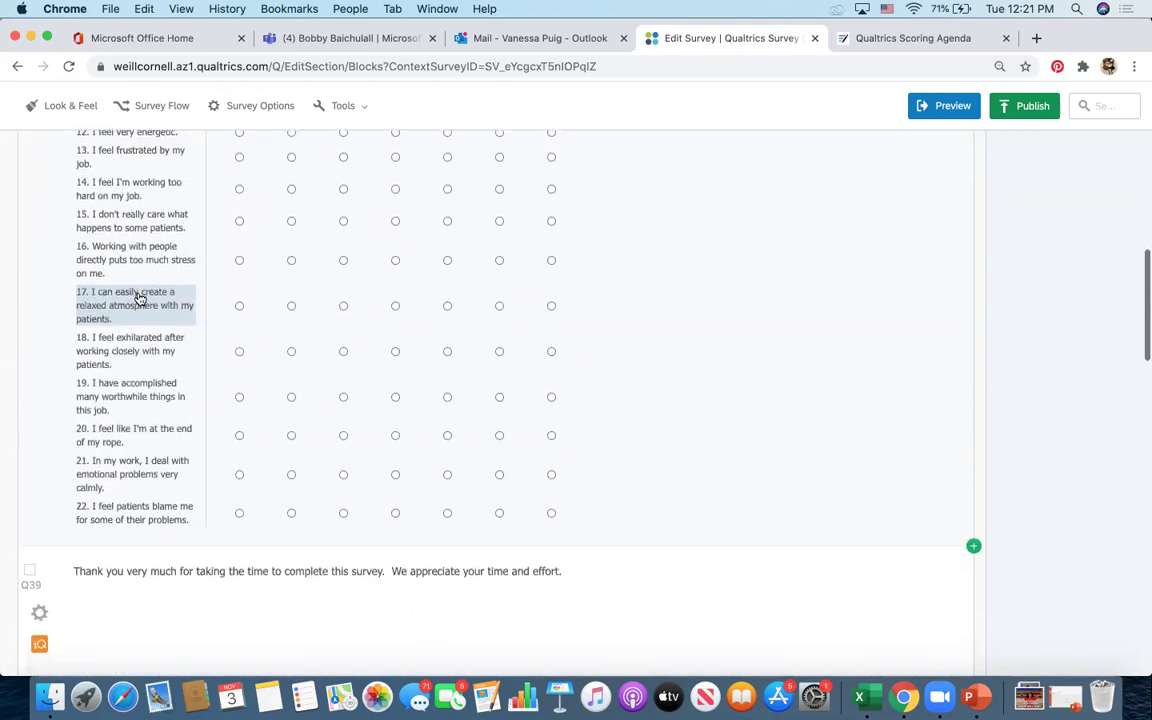
scroll(121, 516, "up", 7)
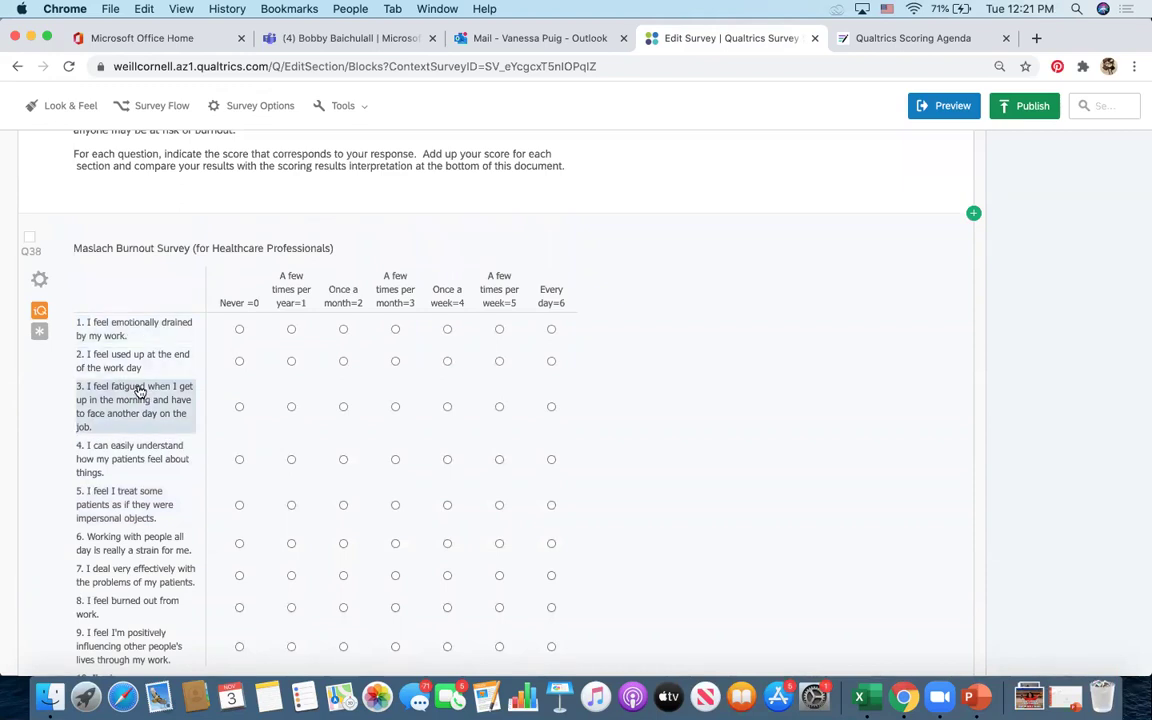
scroll(135, 470, "down", 2)
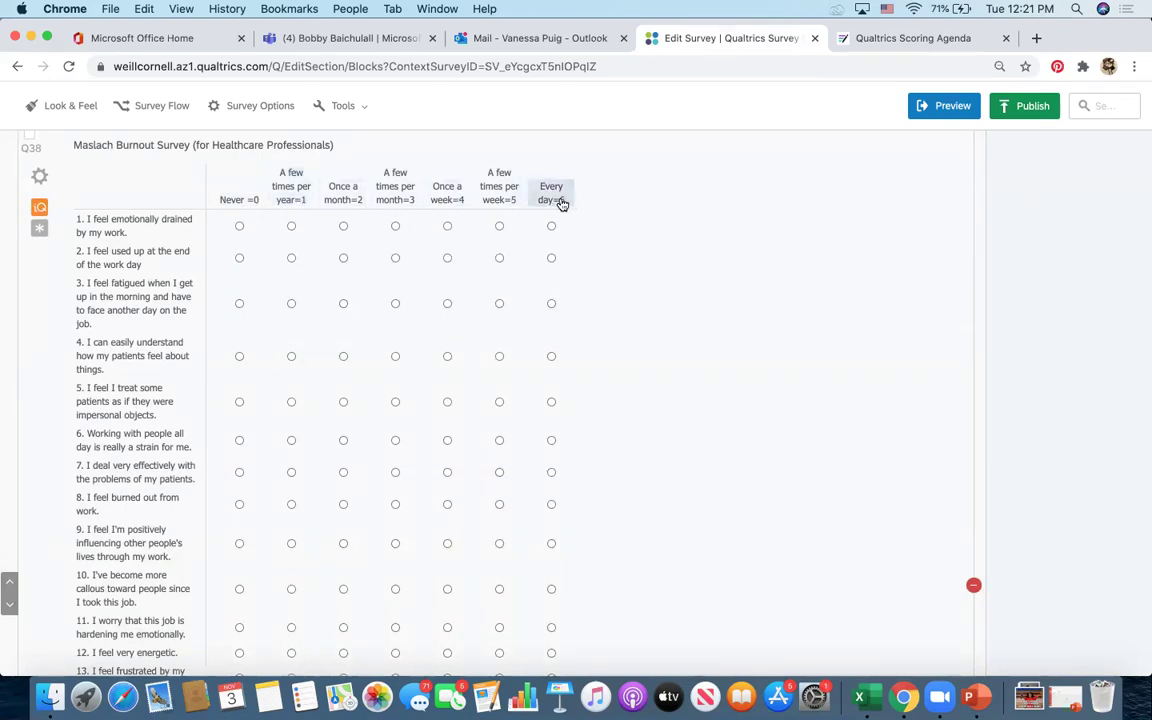
scroll(75, 285, "up", 3)
scroll(110, 285, "down", 2)
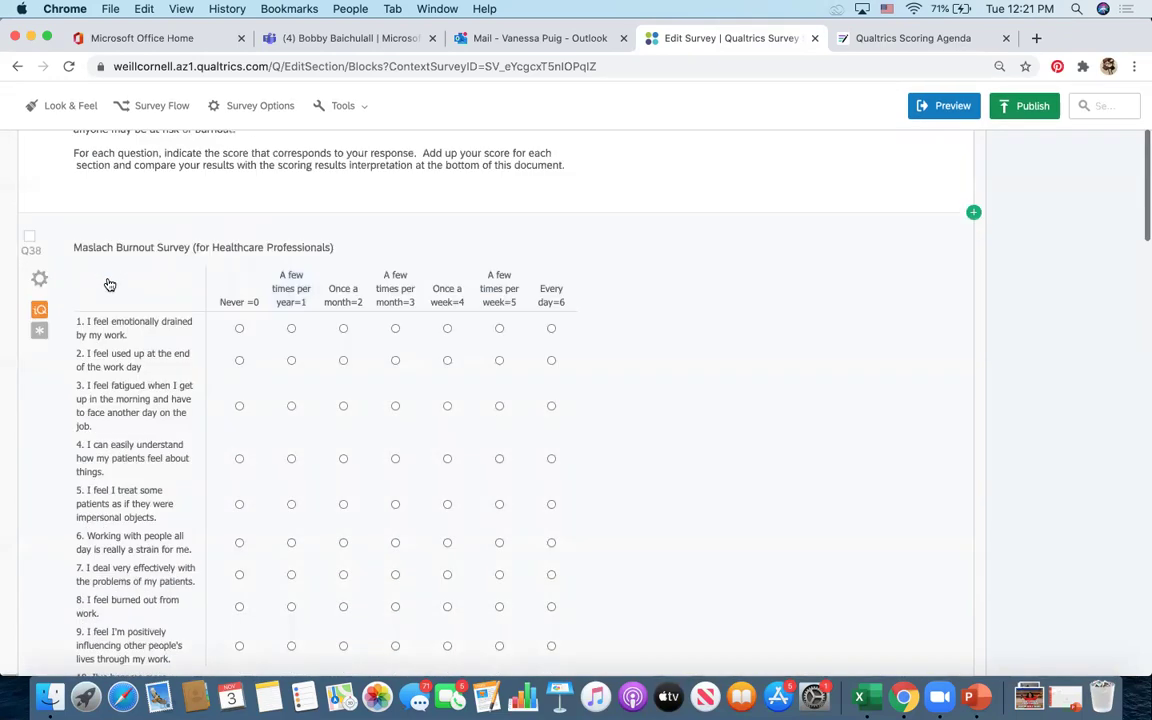
Open the burnout survey's scoring options and delete the default "Score" category.
scroll(180, 250, "up", 5)
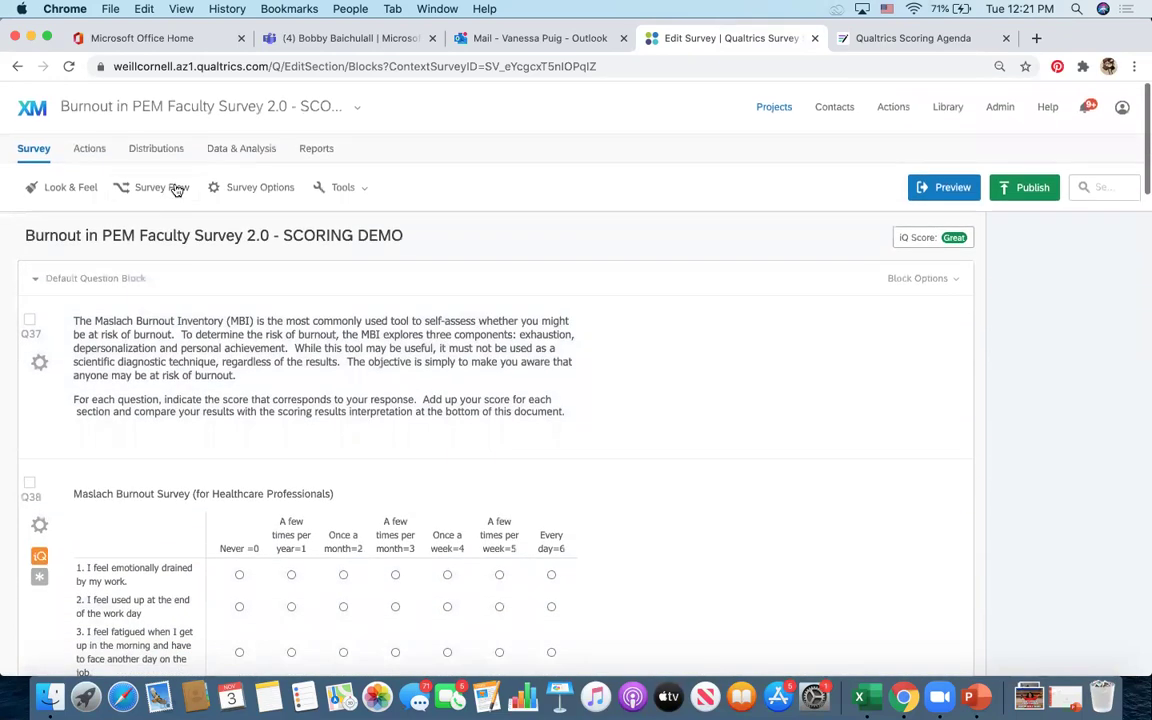
left_click(343, 187)
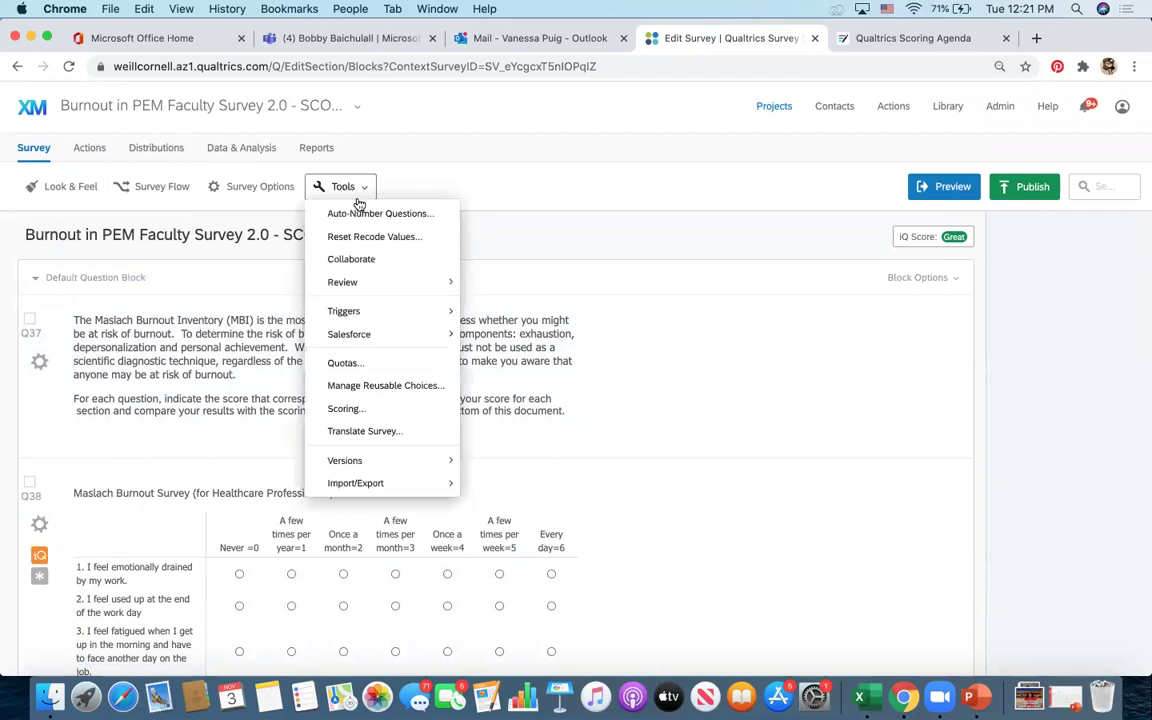
left_click(386, 408)
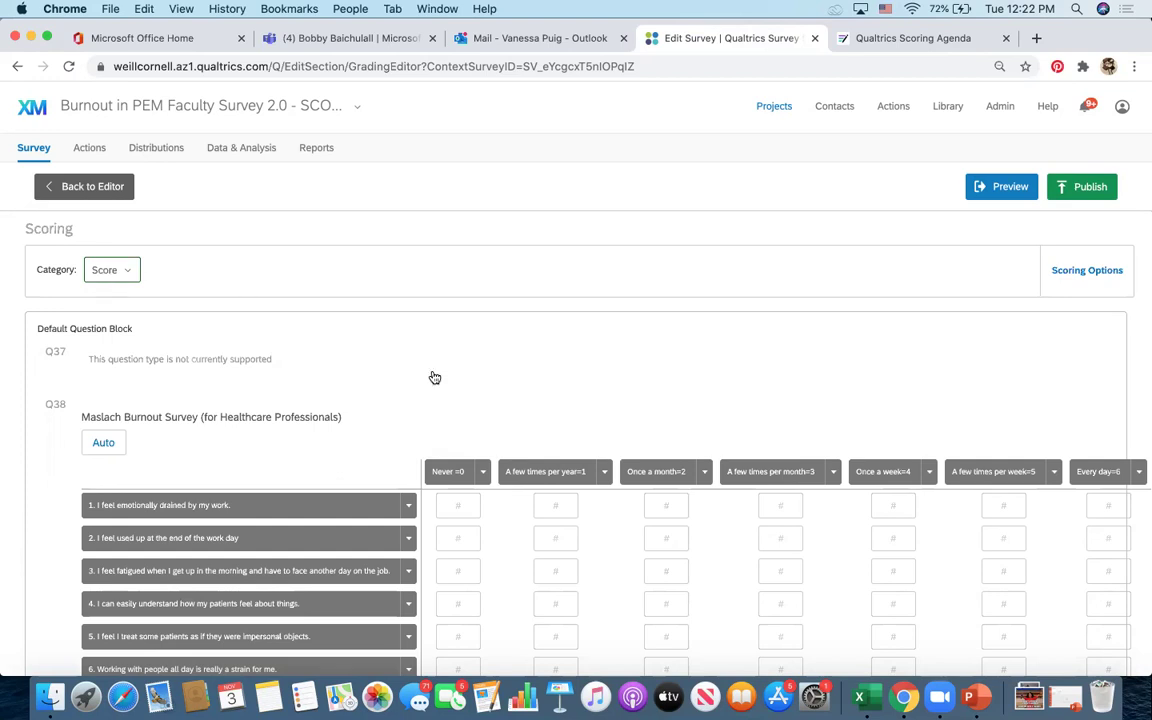
left_click(1097, 272)
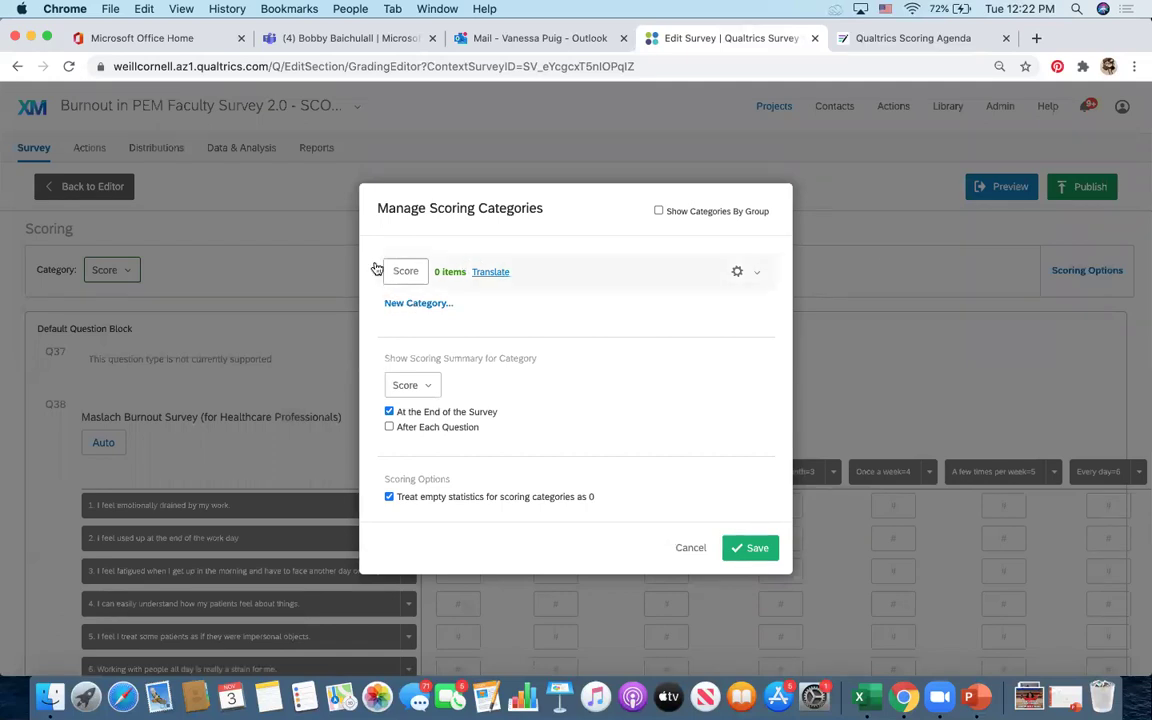
left_click(757, 275)
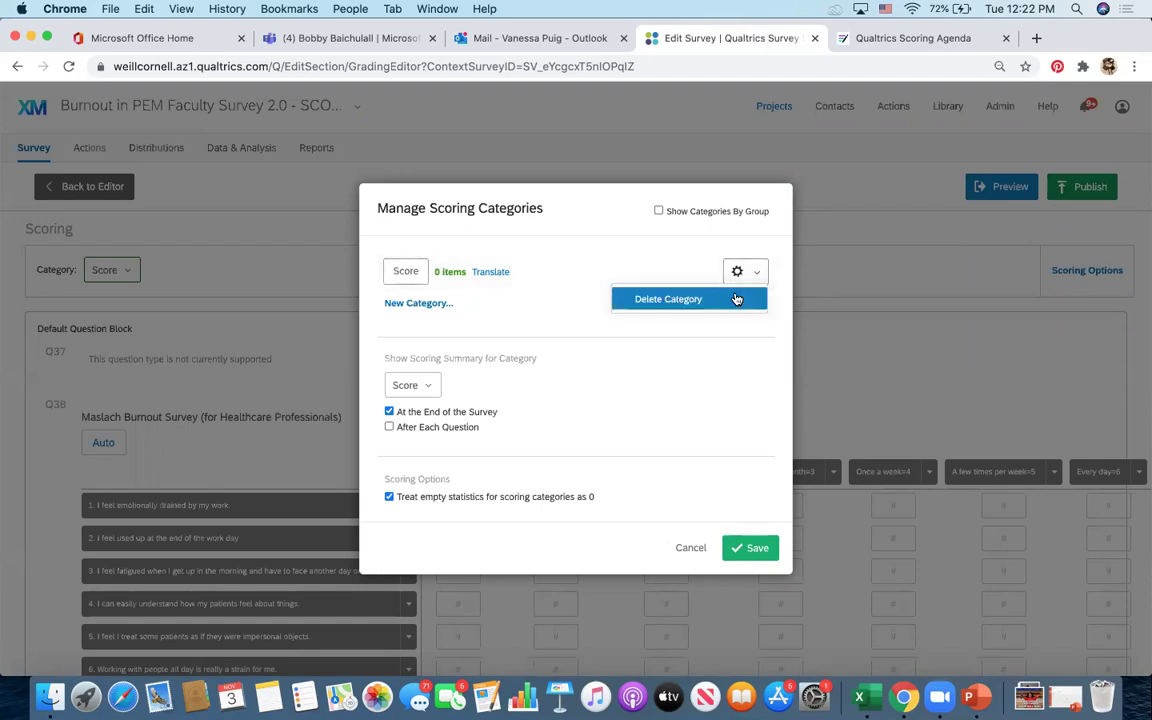
left_click(738, 298)
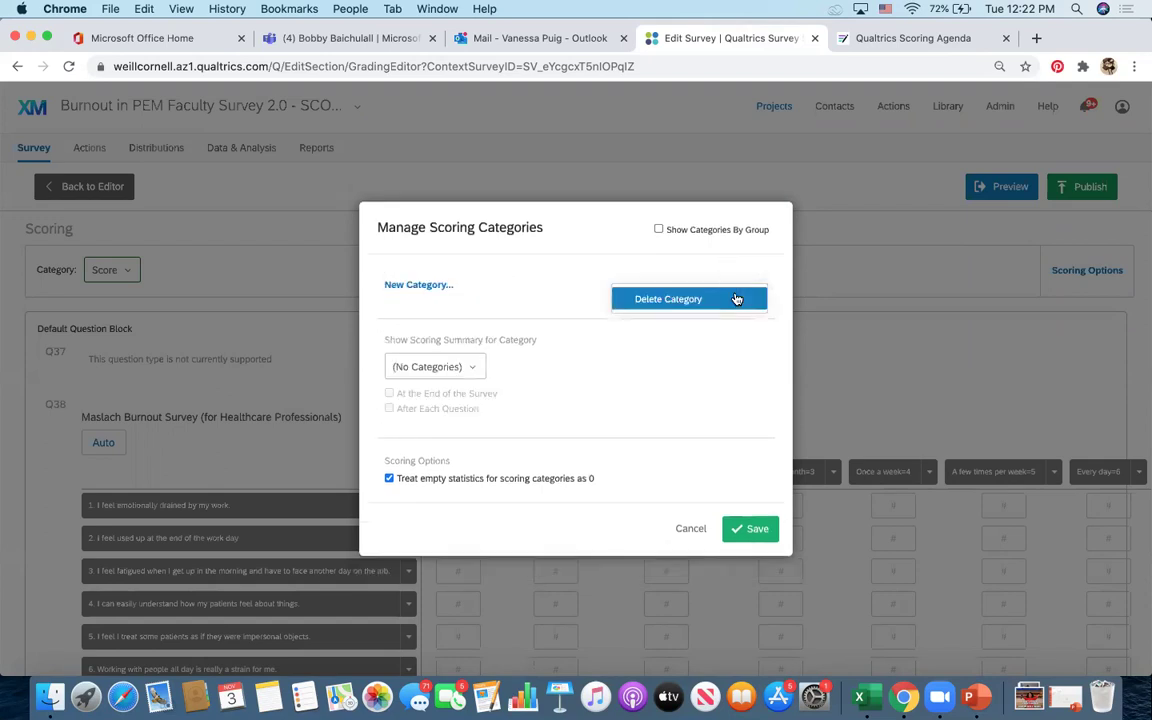
Add a new scoring category named "Emotional Exhaustion".
left_click(418, 286)
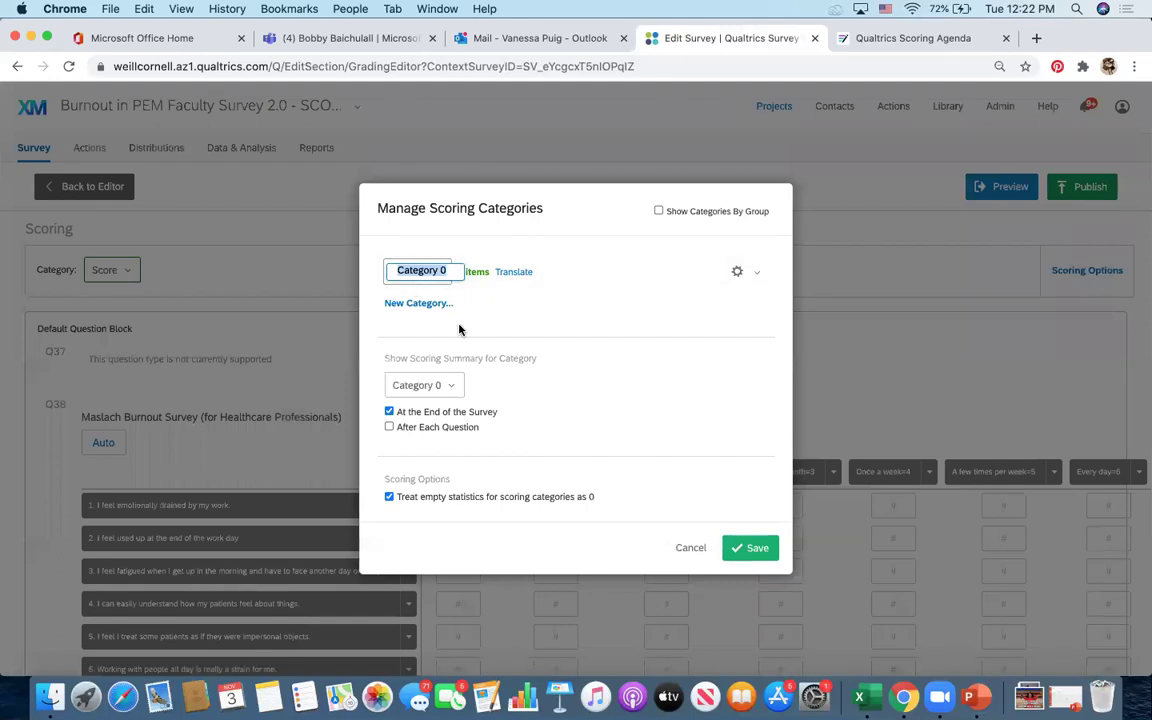
type("E")
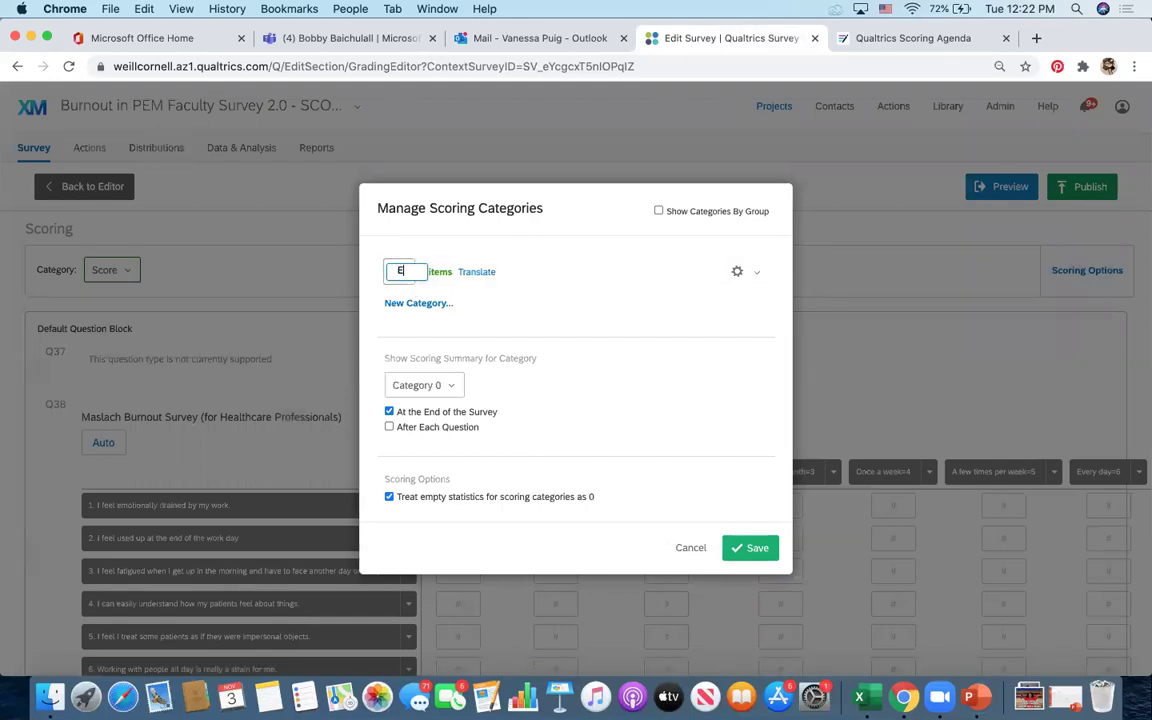
type("motional Exha")
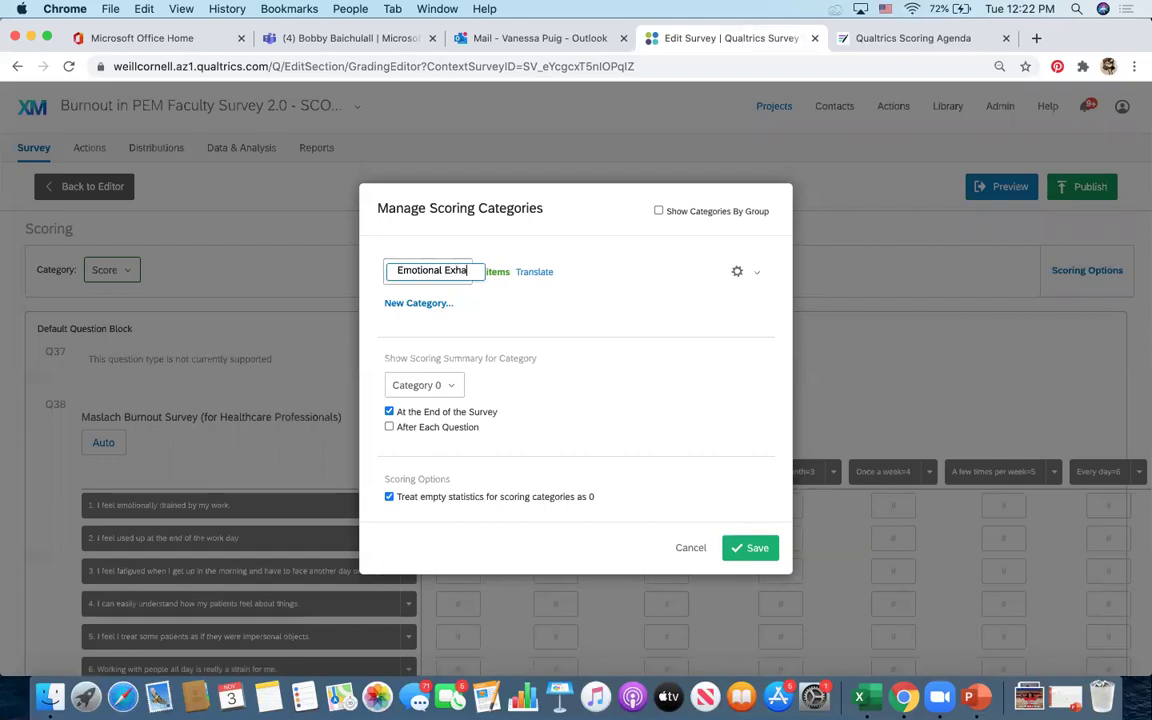
type("ustion")
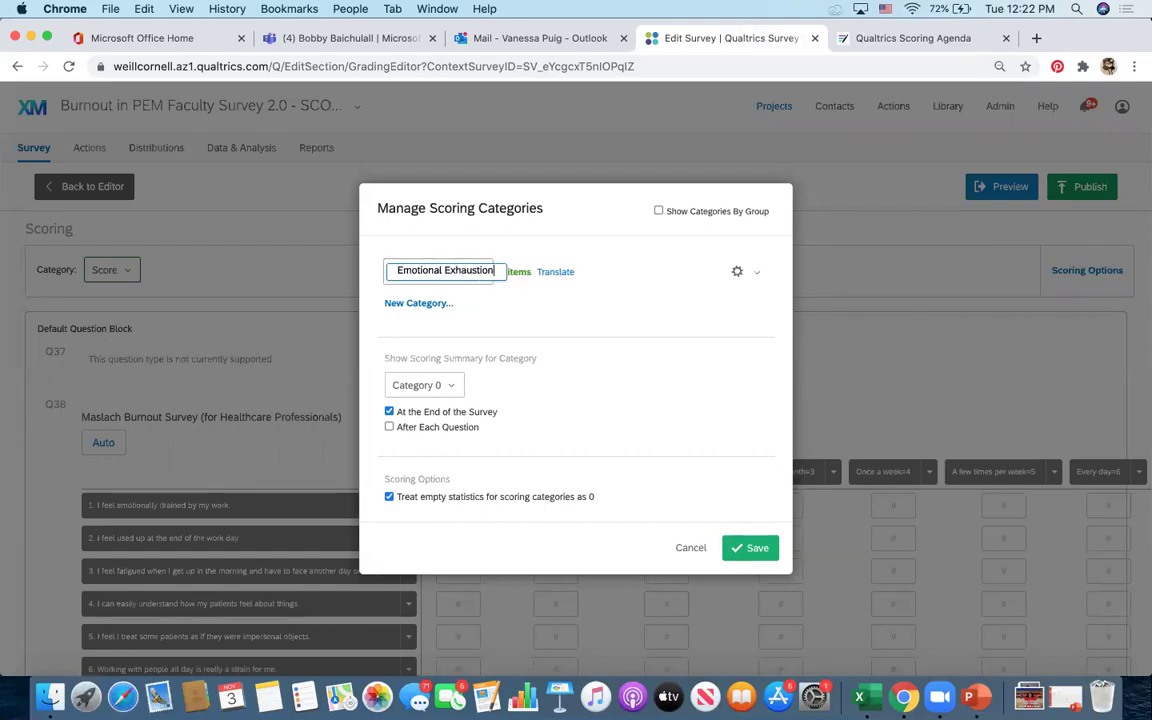
key("Return")
Add two more scoring categories named "Depersonalization" and "Personal Accomplishment".
left_click(419, 305)
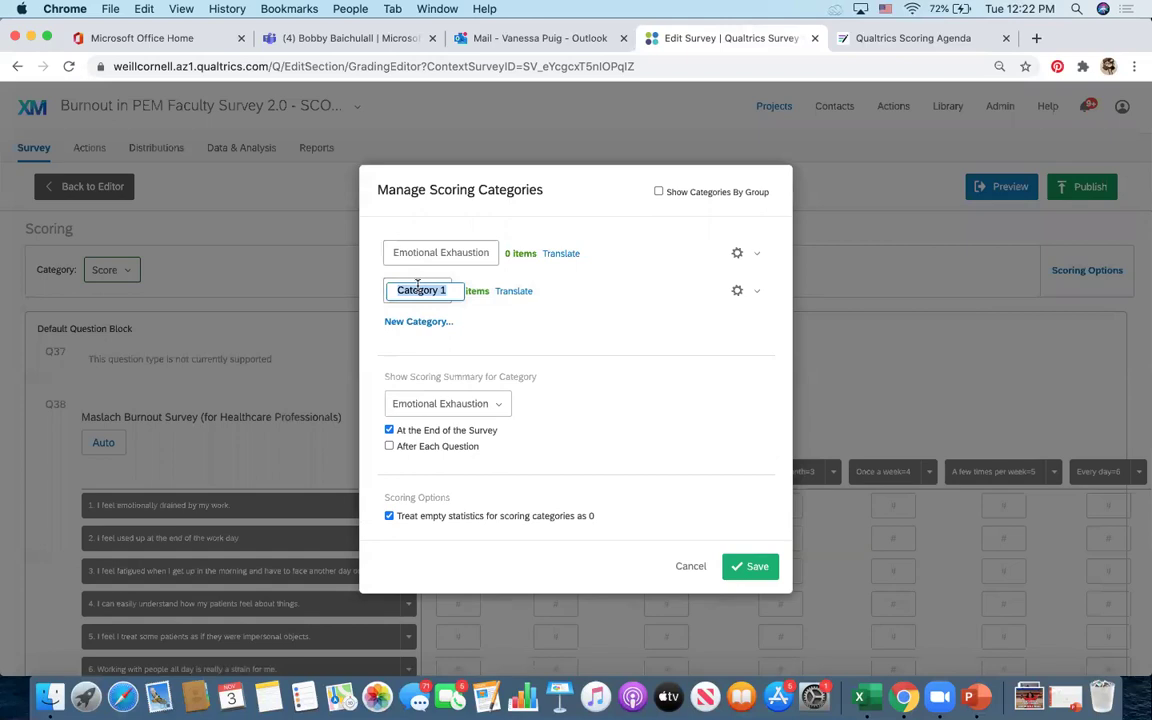
type("Depersonalization")
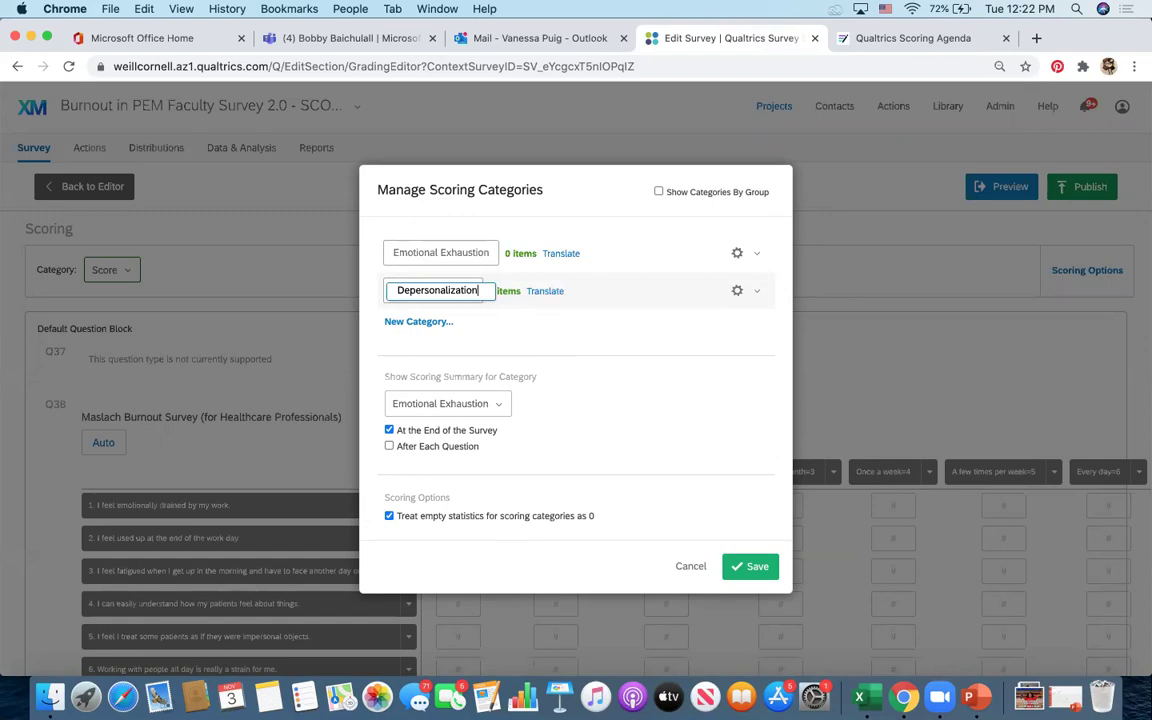
left_click(571, 313)
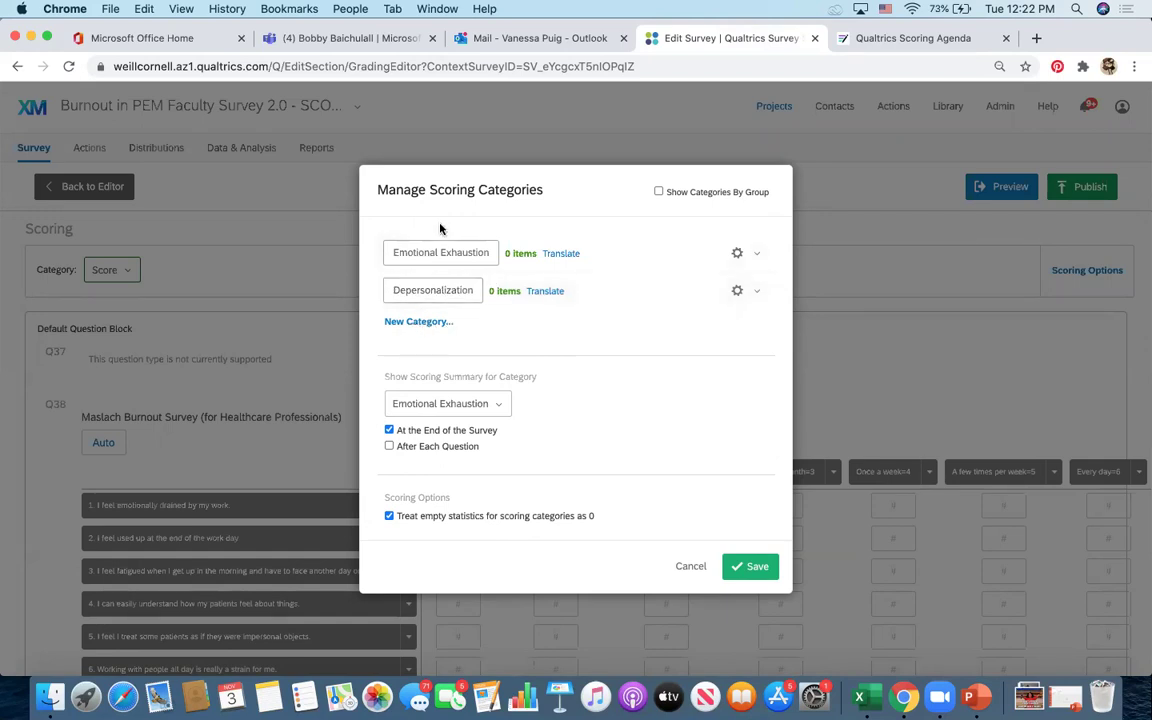
left_click(420, 322)
type("Personal Accomplishment")
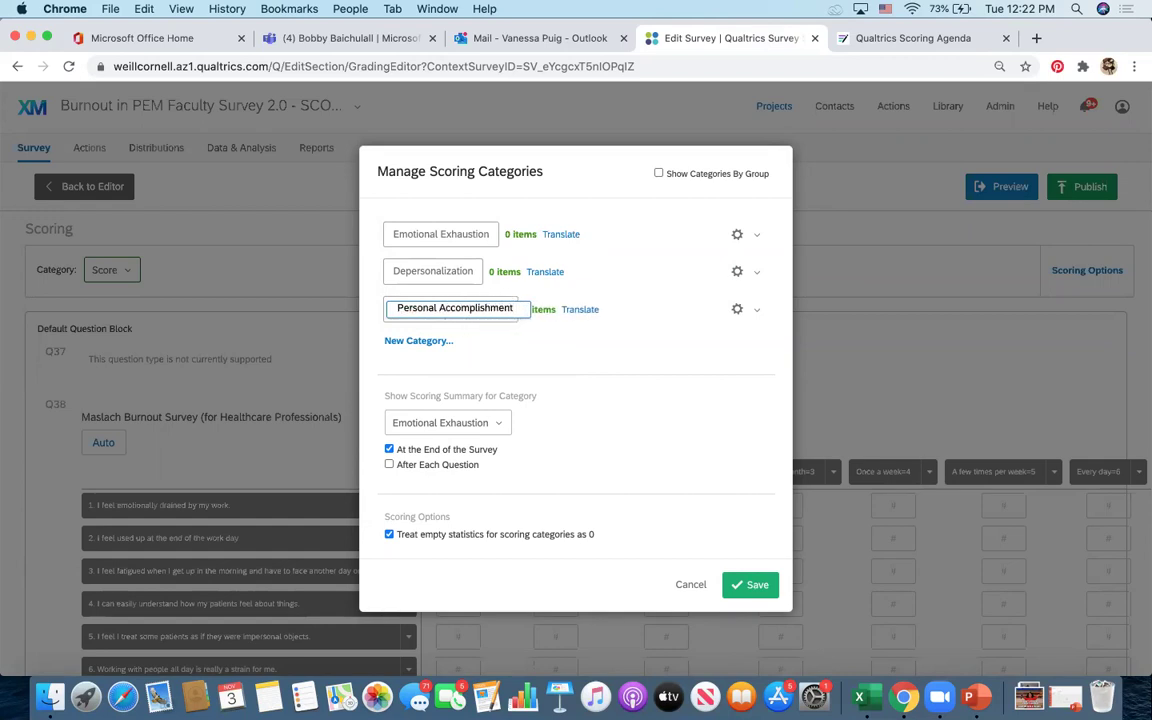
key("Return")
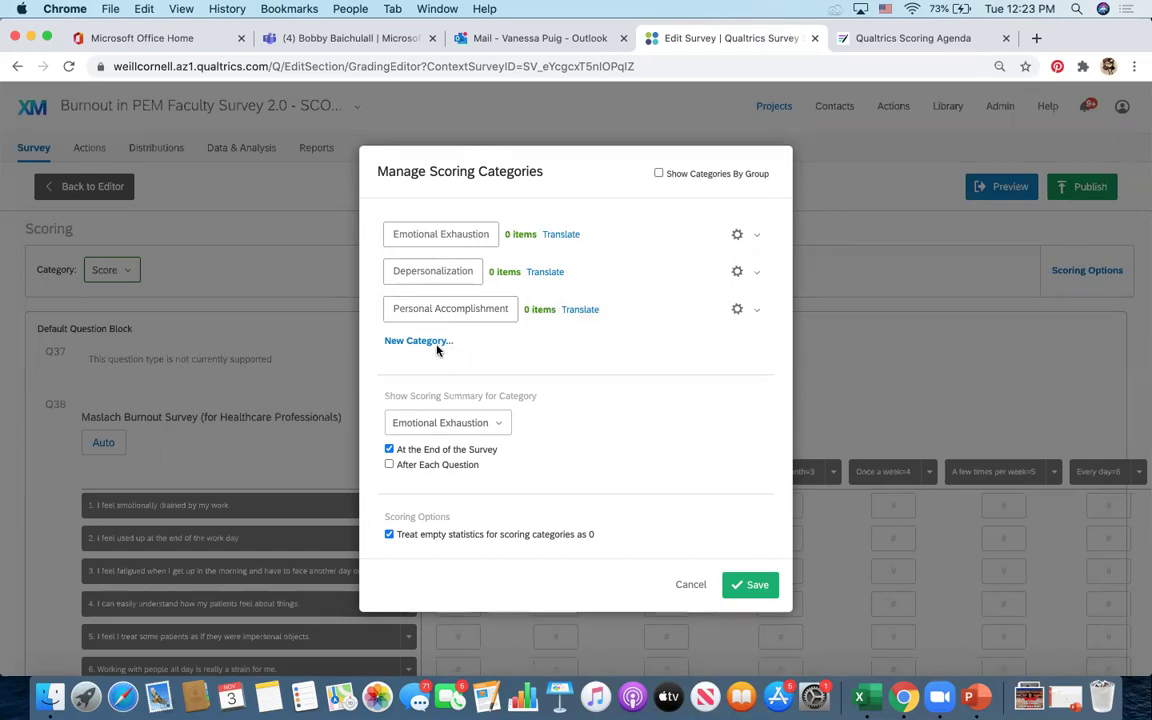
Turn off the scoring summary at the end of the survey and save the scoring categories.
left_click(745, 236)
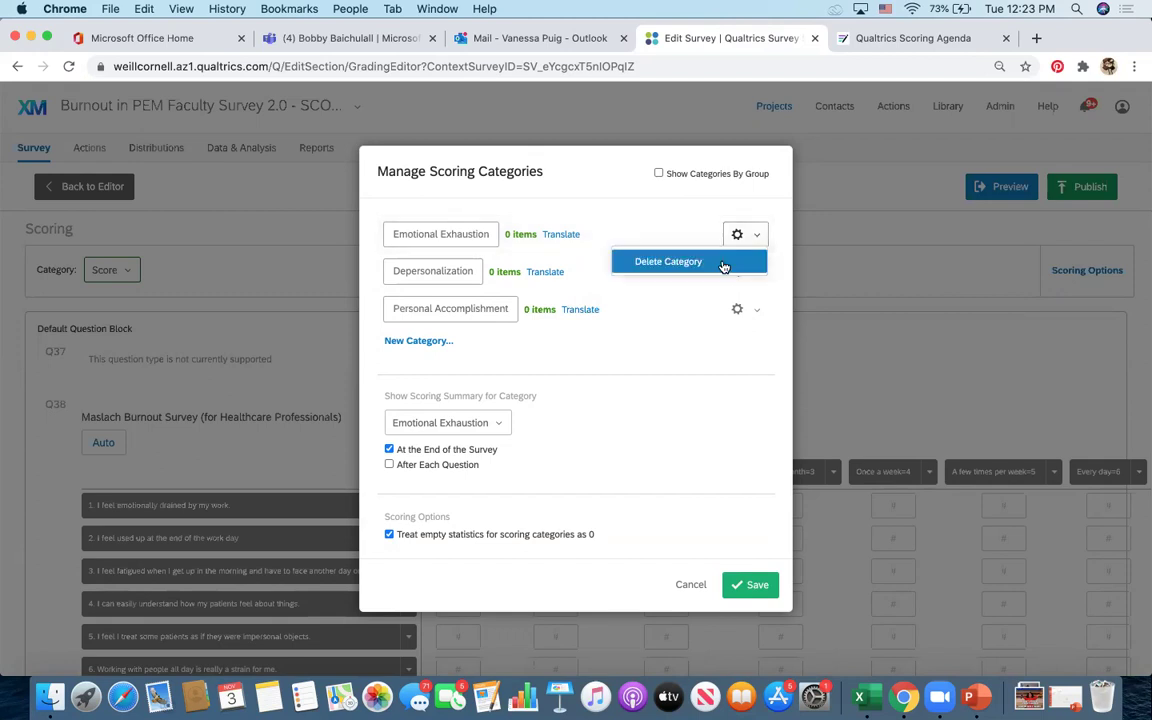
left_click(637, 352)
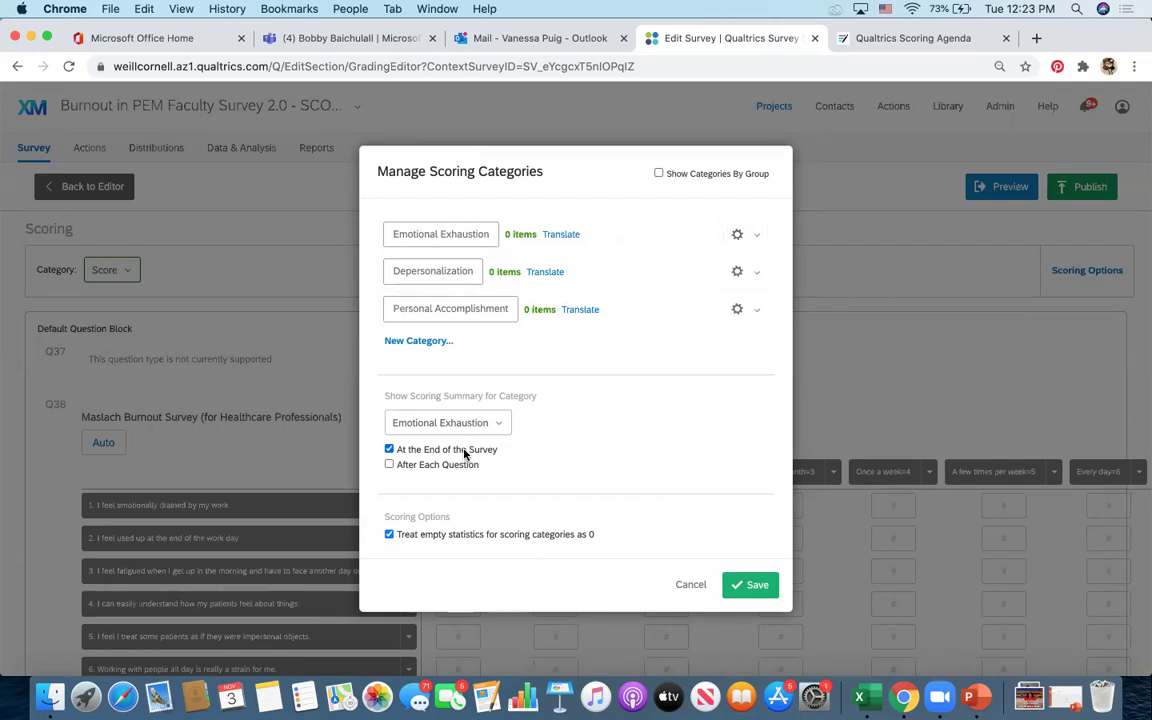
left_click(390, 451)
left_click(762, 587)
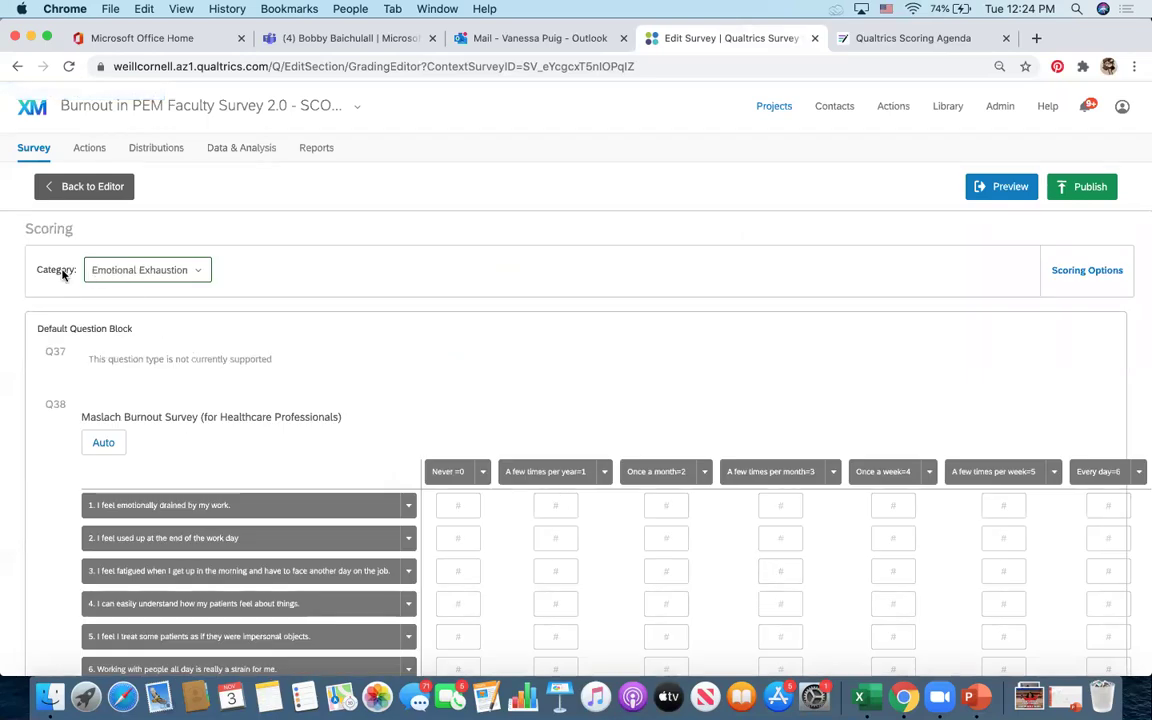
With the Emotional Exhaustion category selected, enable scoring for statement 1, "I feel emotionally drained by my work.".
left_click(142, 278)
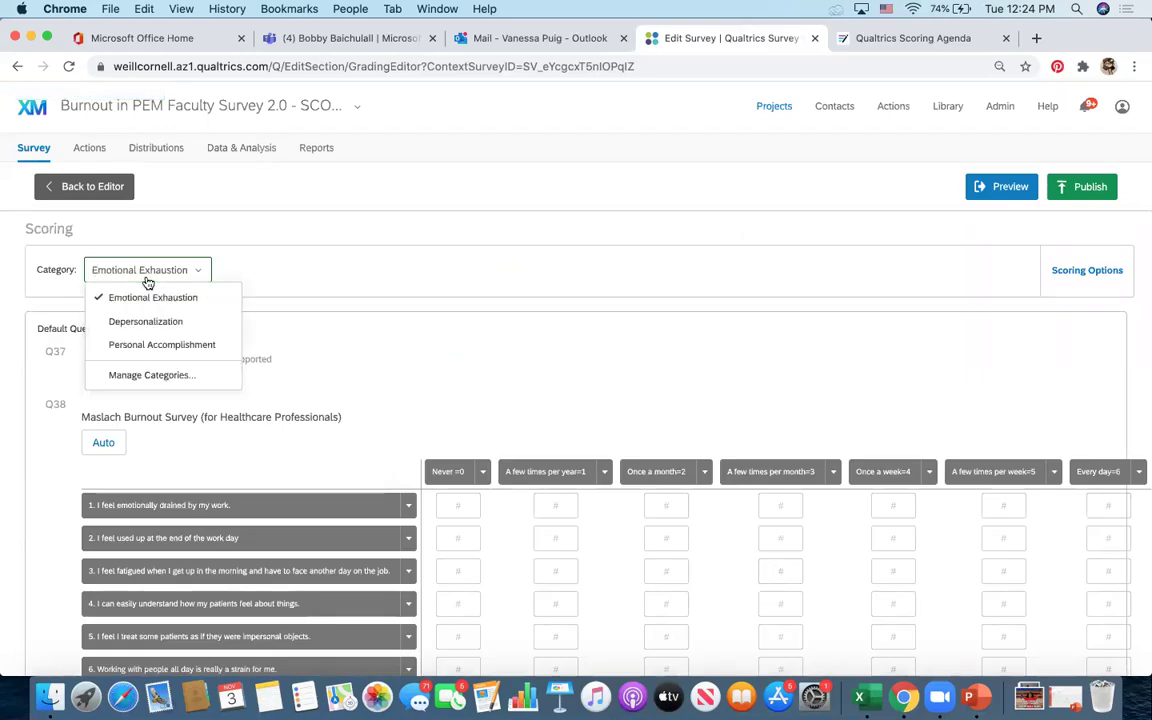
left_click(268, 280)
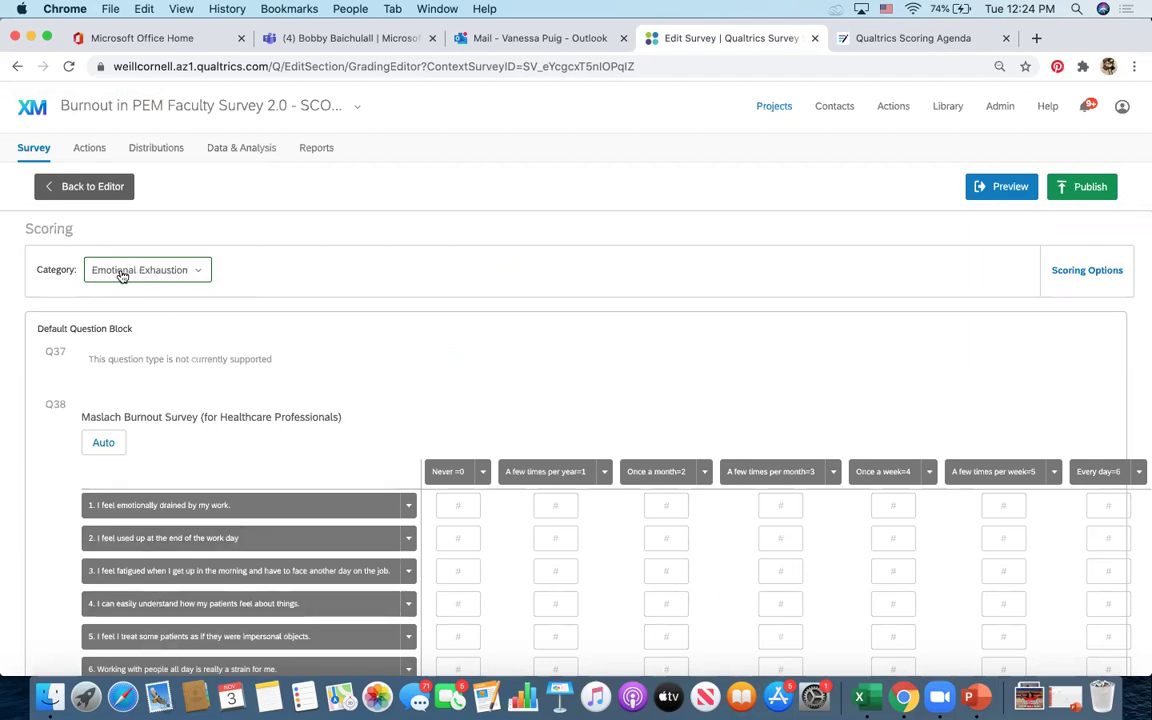
scroll(122, 277, "down", 3)
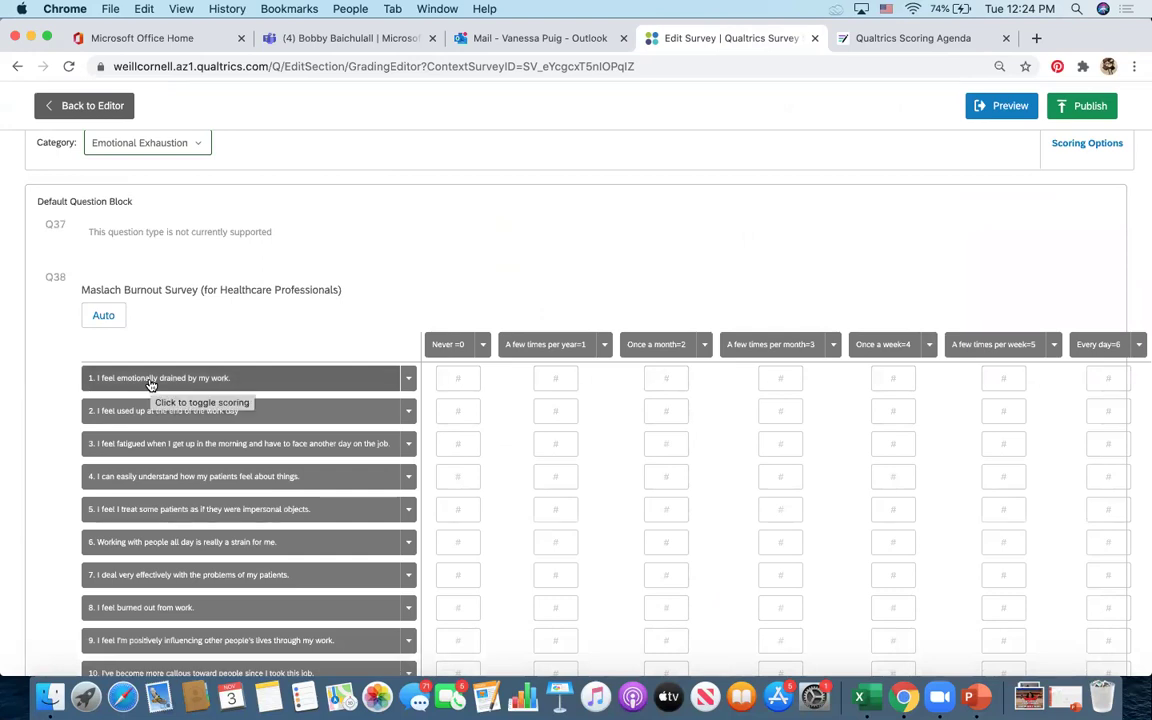
left_click(151, 384)
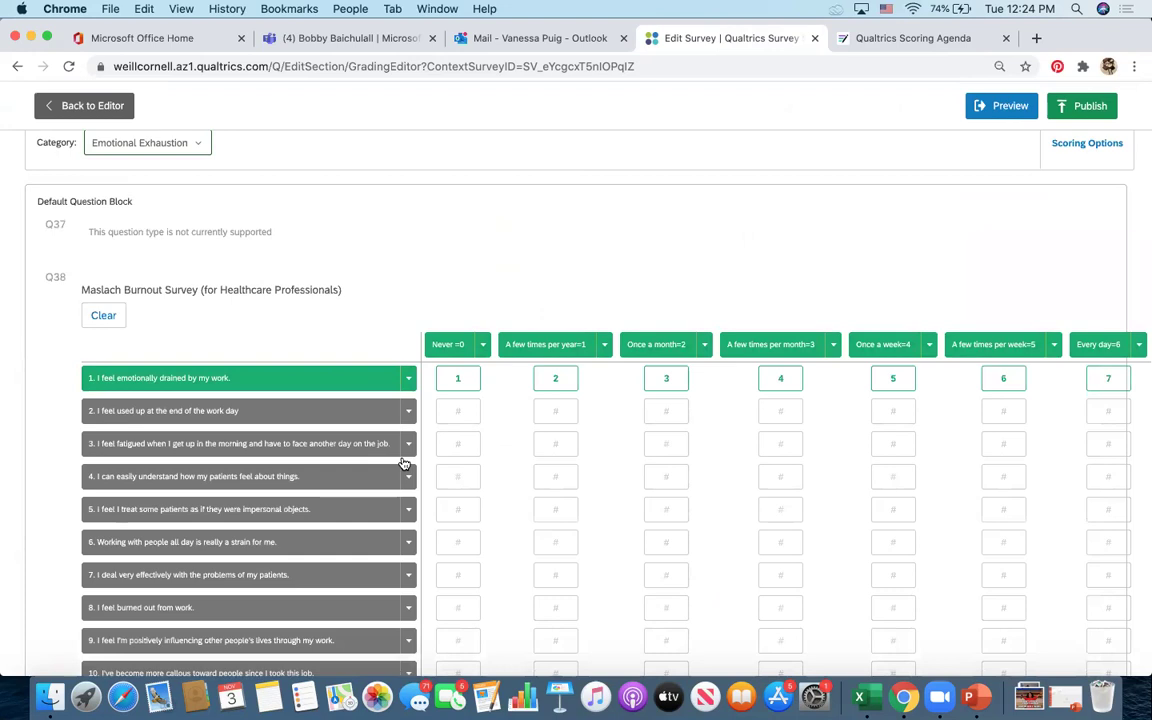
Set statement 1's Emotional Exhaustion scores, from Never through Every day, to 0, 1, 2, 3, 4, 5 and 6.
scroll(160, 376, "up", 2)
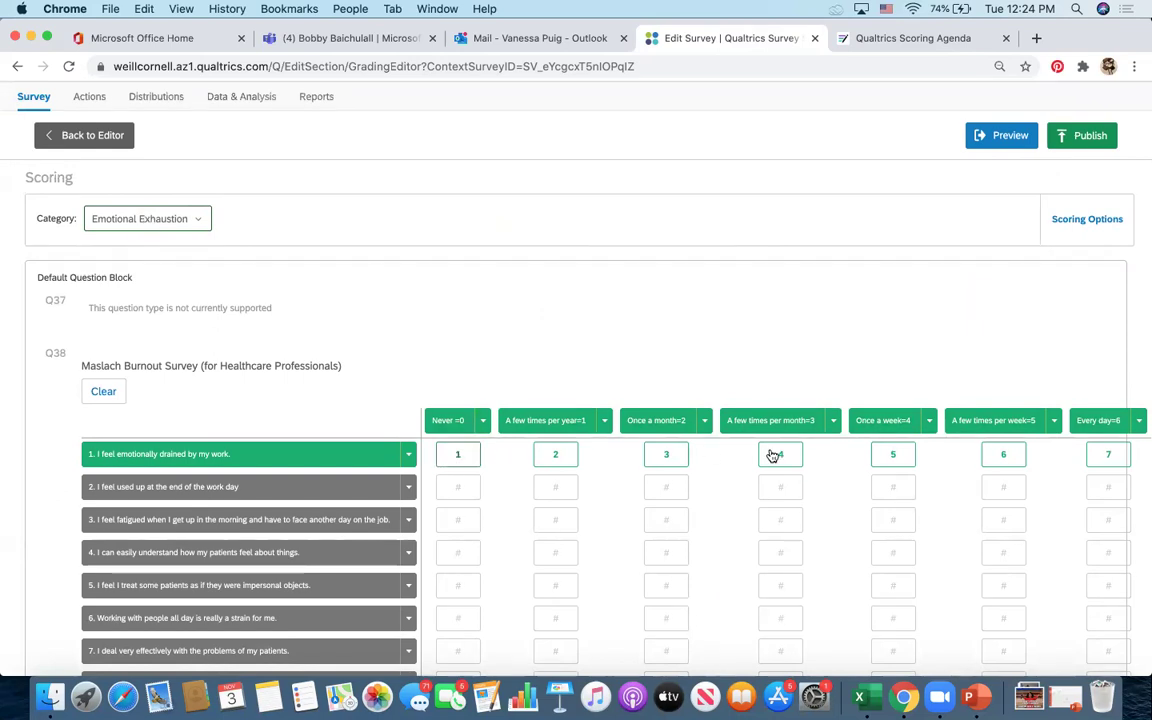
left_click(458, 454)
type("0")
left_click(556, 456)
key("BackSpace")
type("1")
left_click(663, 458)
key("BackSpace")
type("2")
left_click(782, 456)
key("BackSpace")
type("3")
left_click(898, 455)
key("BackSpace")
type("4")
left_click(1014, 453)
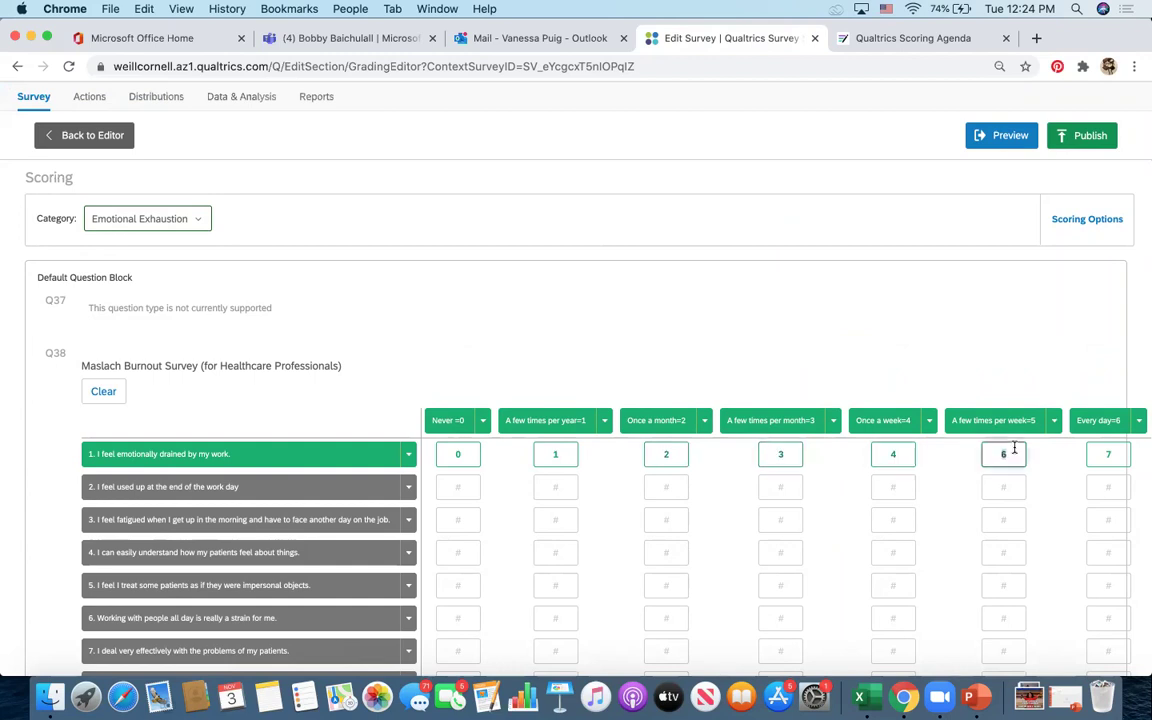
key("BackSpace")
type("5")
left_click(1107, 453)
type("6")
Enable Emotional Exhaustion scoring for statements 7, 14, 16, 18 and 20 of the Maslach Burnout matrix.
scroll(236, 542, "down", 2)
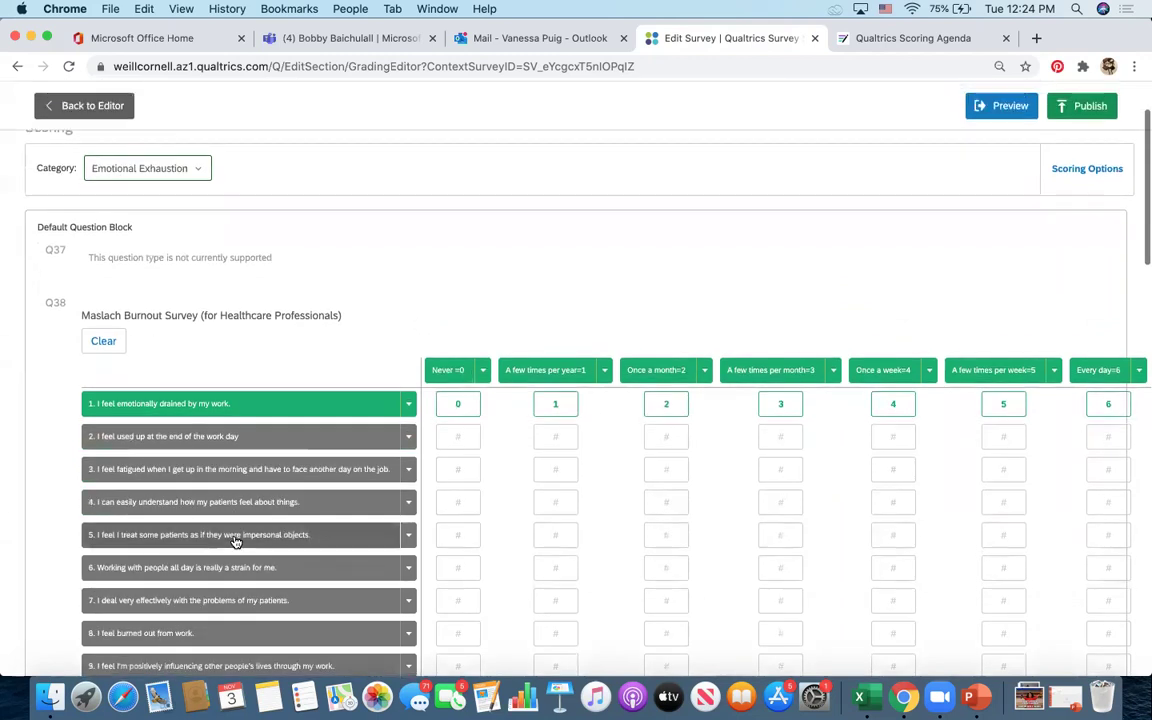
scroll(240, 480, "up", 3)
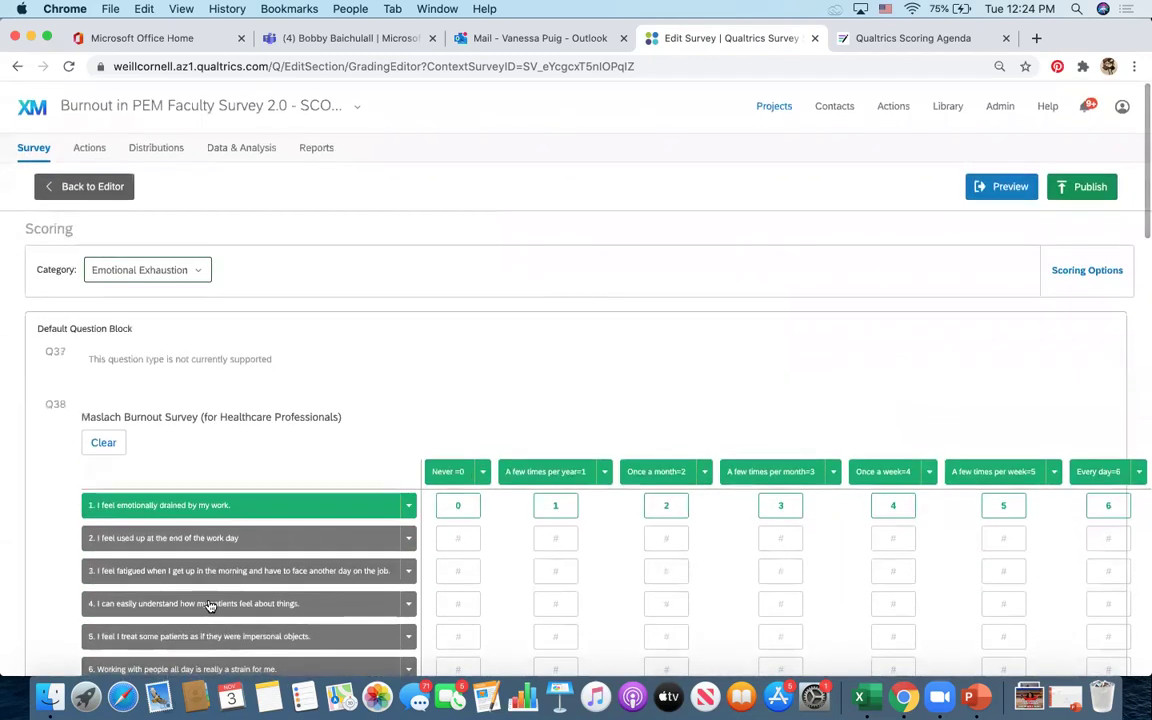
scroll(210, 605, "down", 5)
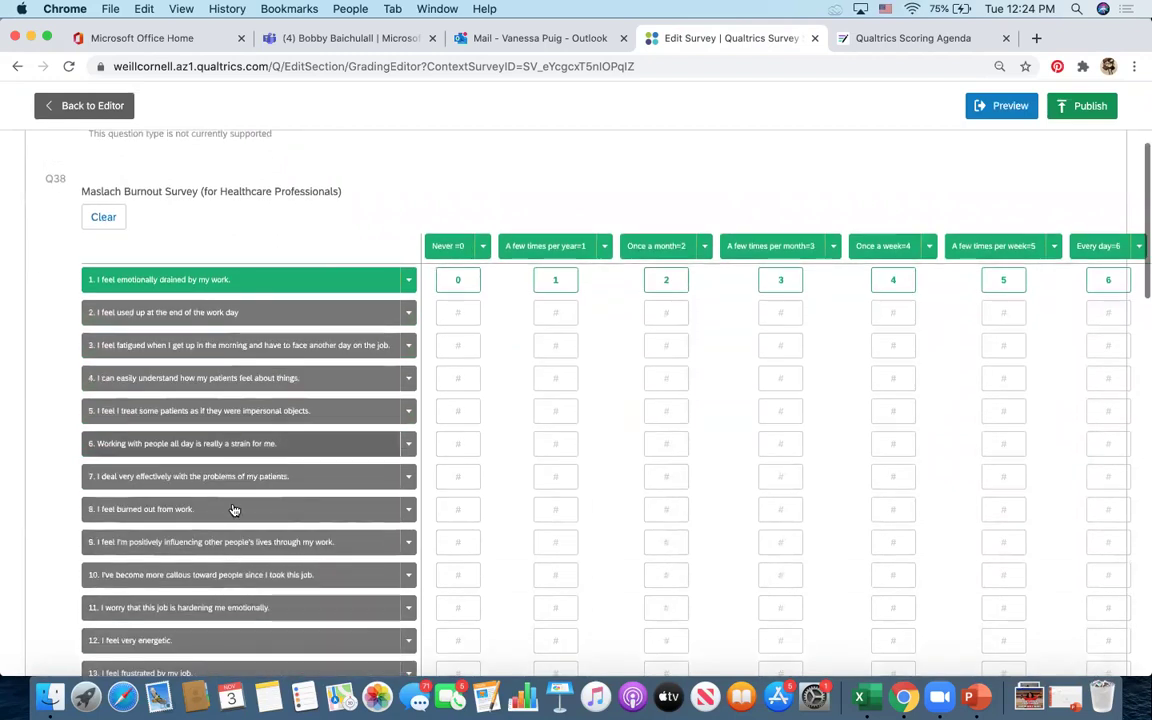
scroll(233, 530, "up", 5)
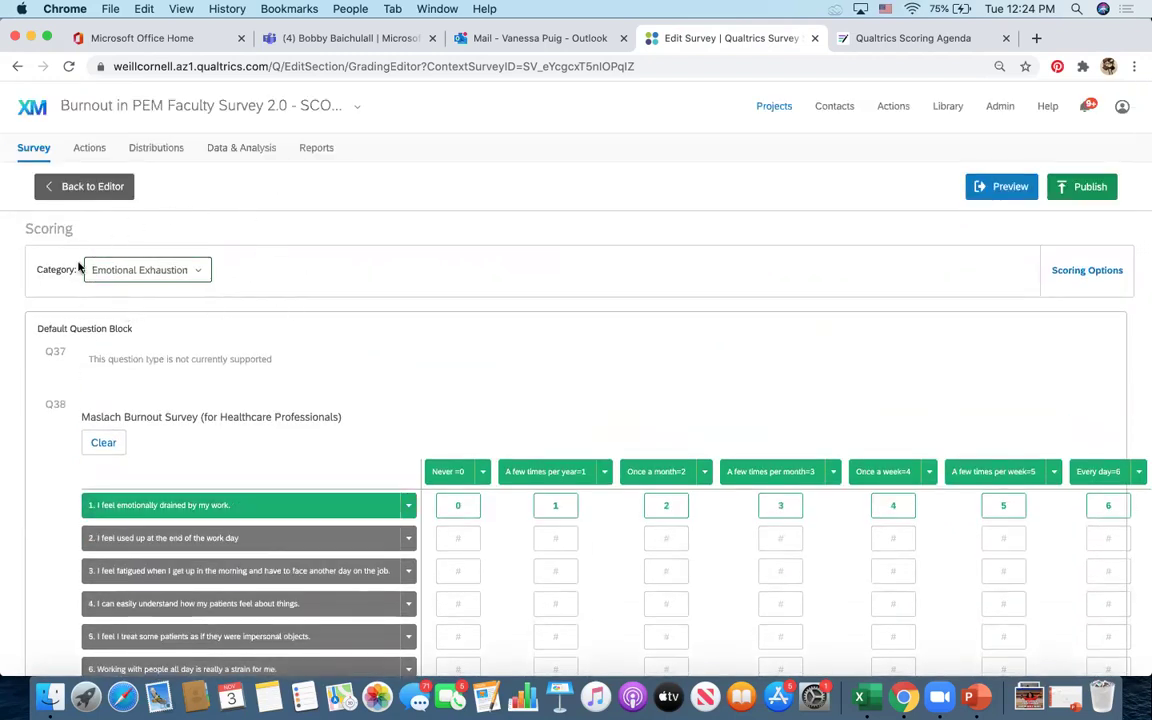
scroll(150, 330, "down", 10)
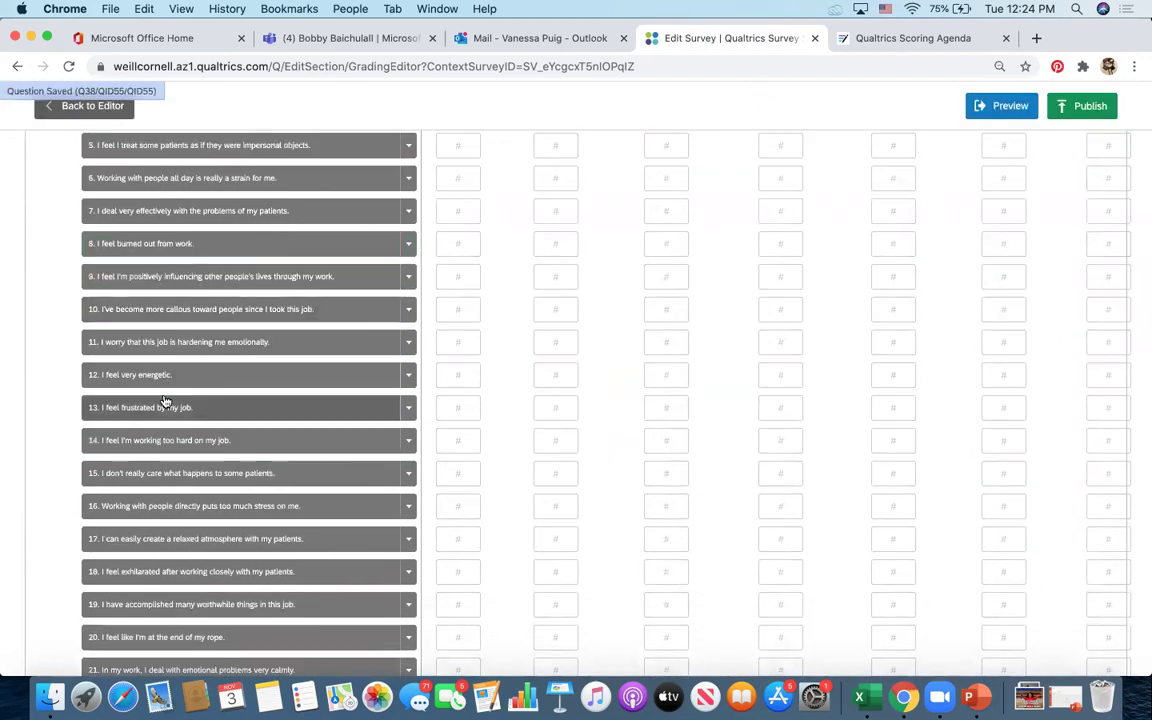
scroll(165, 401, "up", 5)
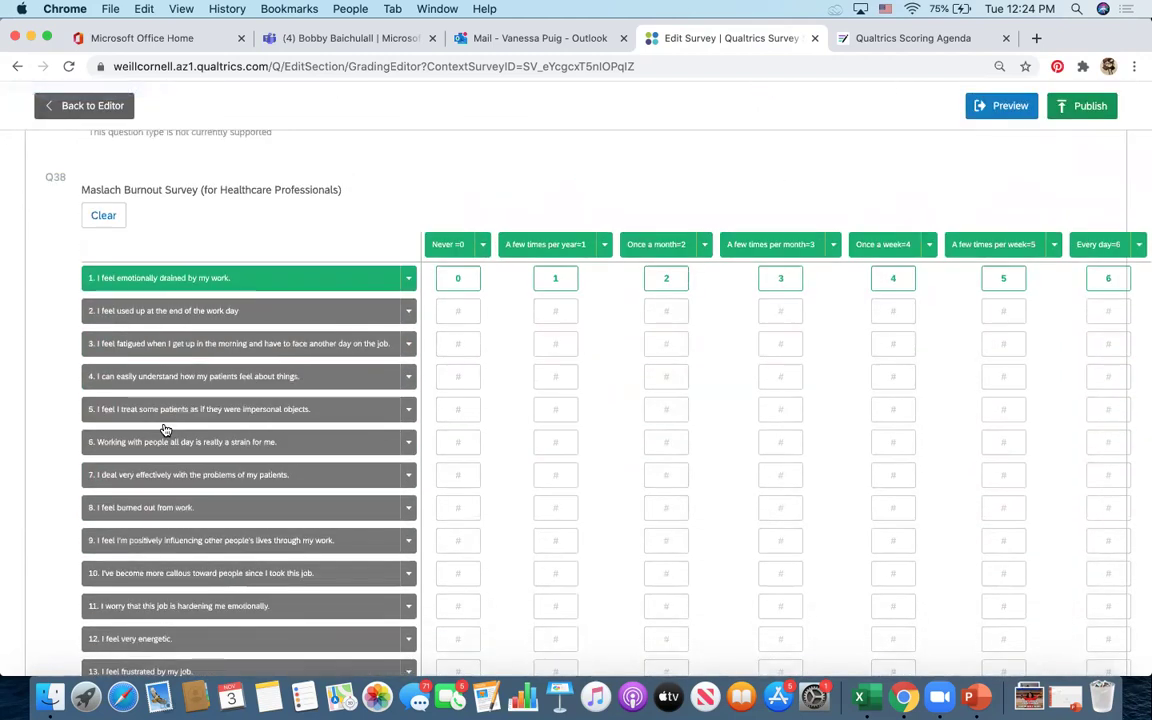
scroll(165, 430, "down", 2)
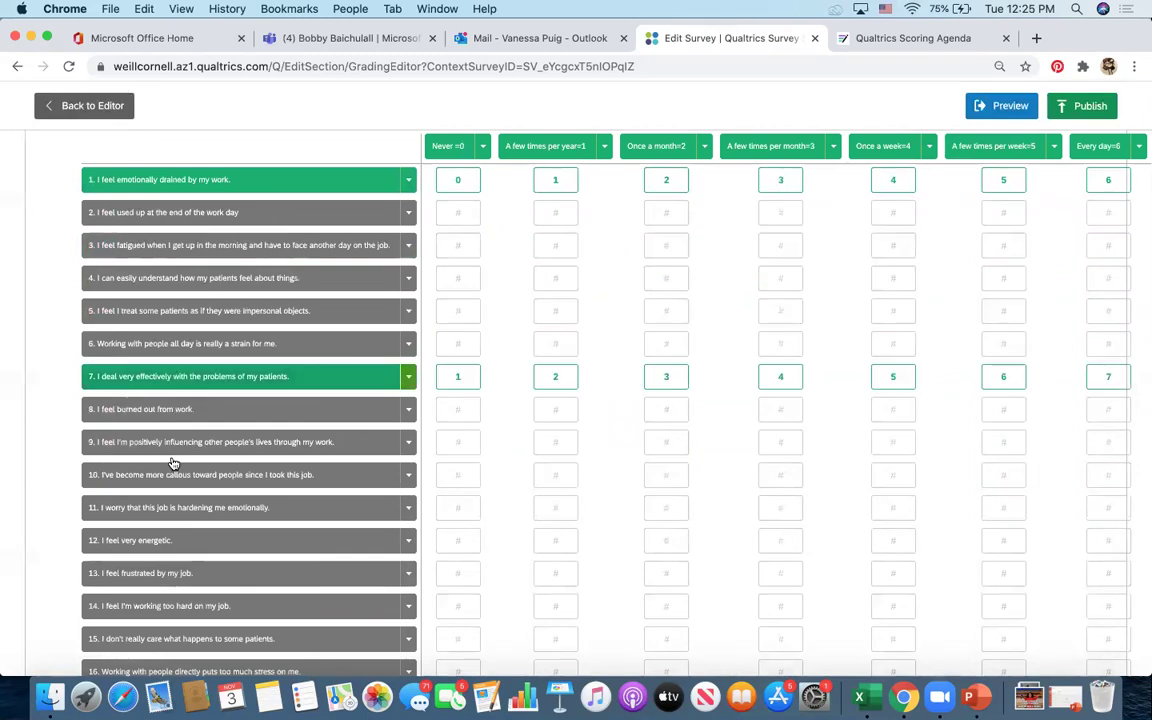
scroll(177, 415, "down", 7)
left_click(165, 391)
left_click(160, 325)
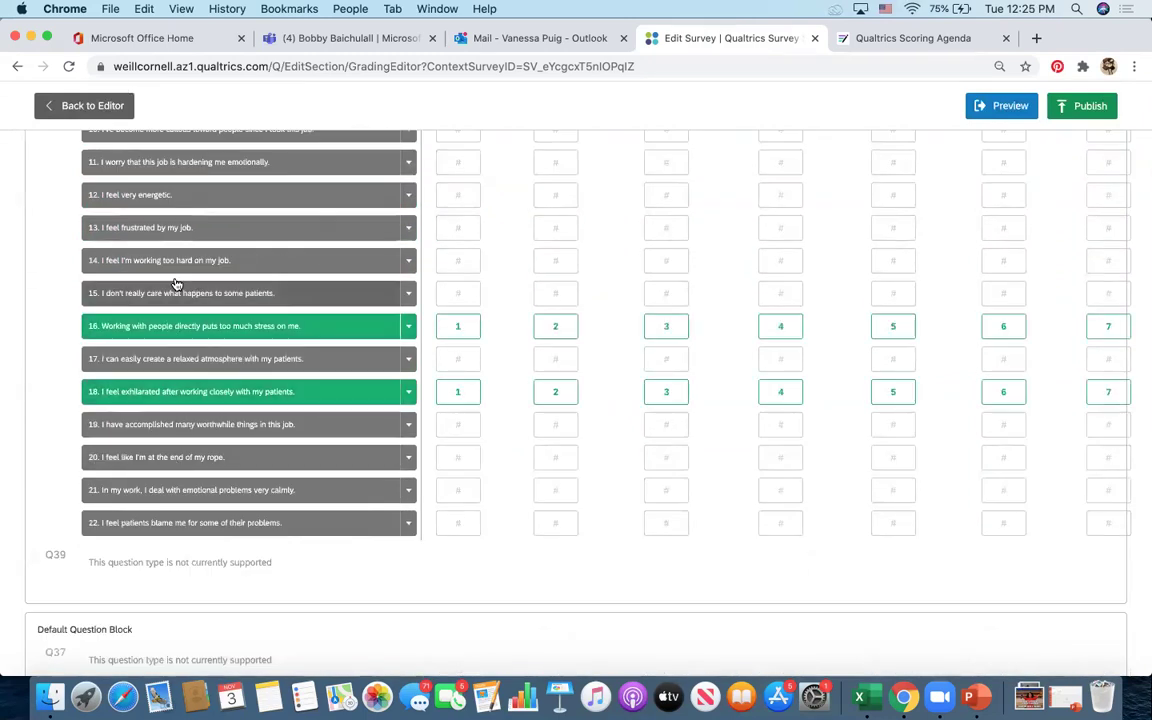
left_click(177, 265)
left_click(180, 456)
Switch scoring of statement 1 off and on again to restore its default scores of 1 to 7.
scroll(218, 510, "up", 7)
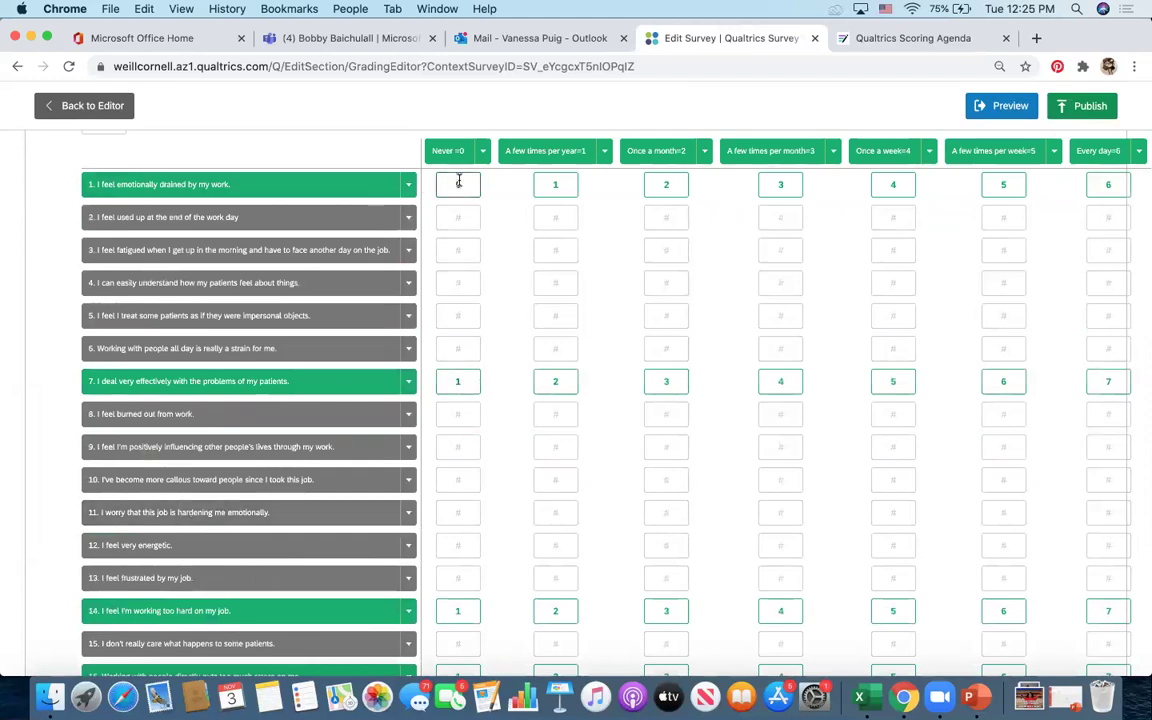
scroll(357, 226, "up", 2)
left_click(304, 275)
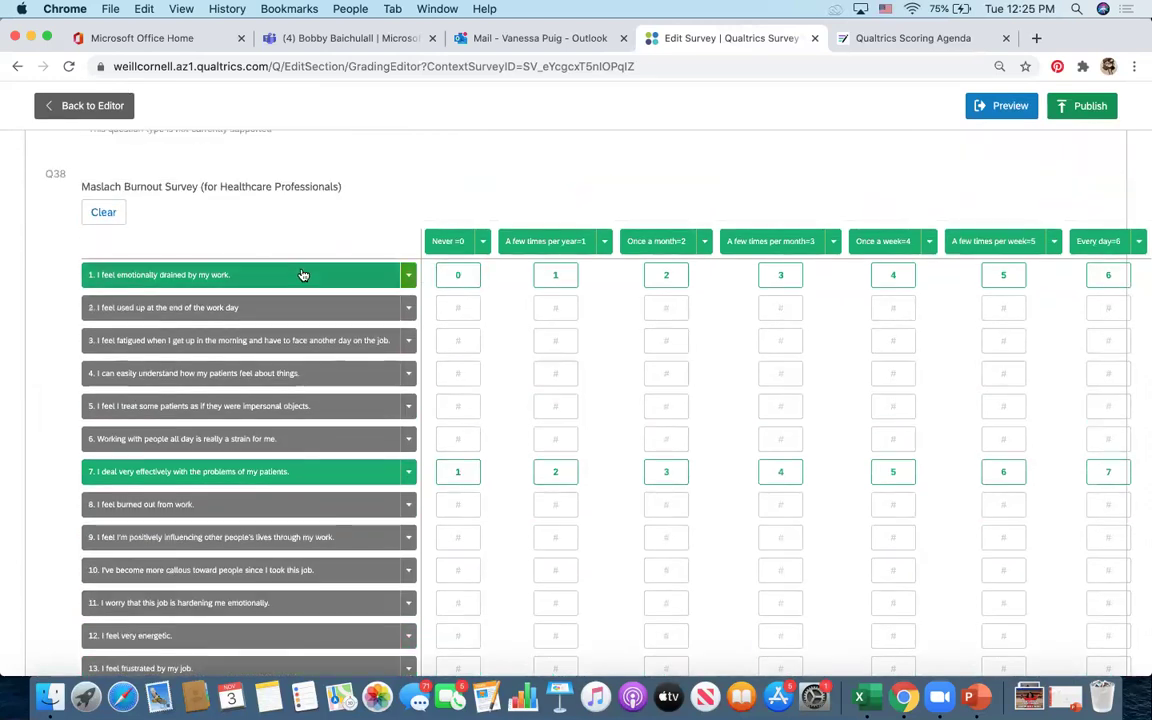
left_click(316, 274)
left_click(310, 273)
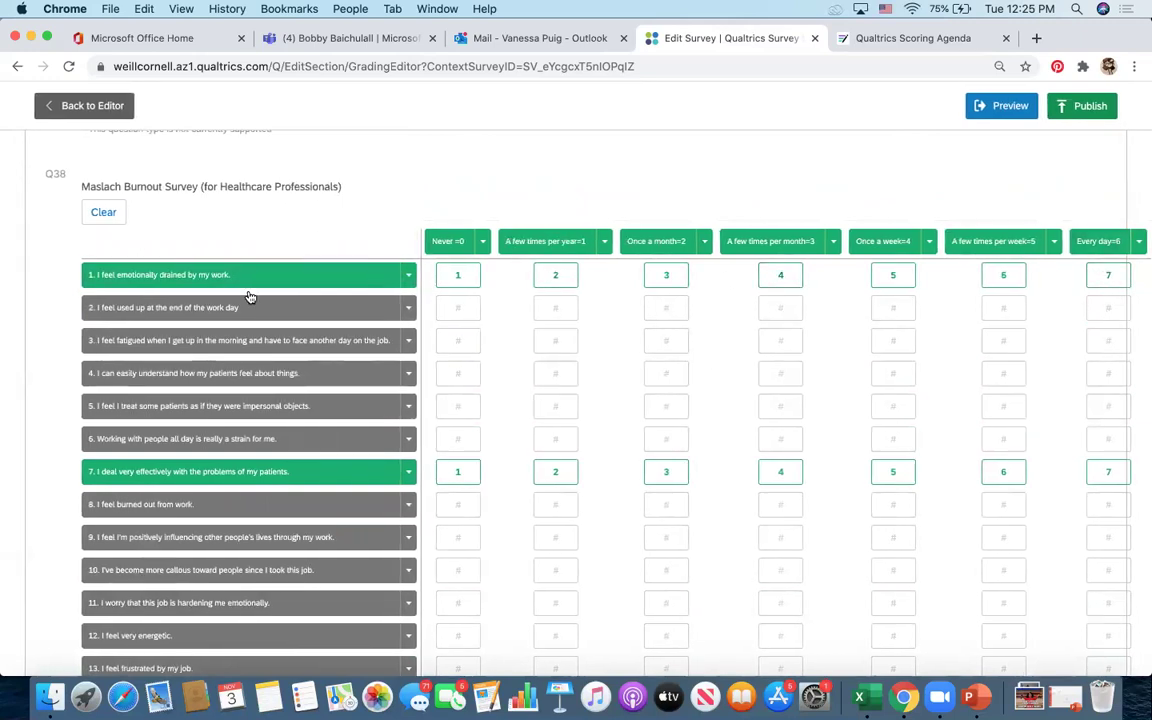
Switch the scoring category from Emotional Exhaustion to Depersonalization.
scroll(480, 560, "down", 5)
scroll(555, 535, "down", 3)
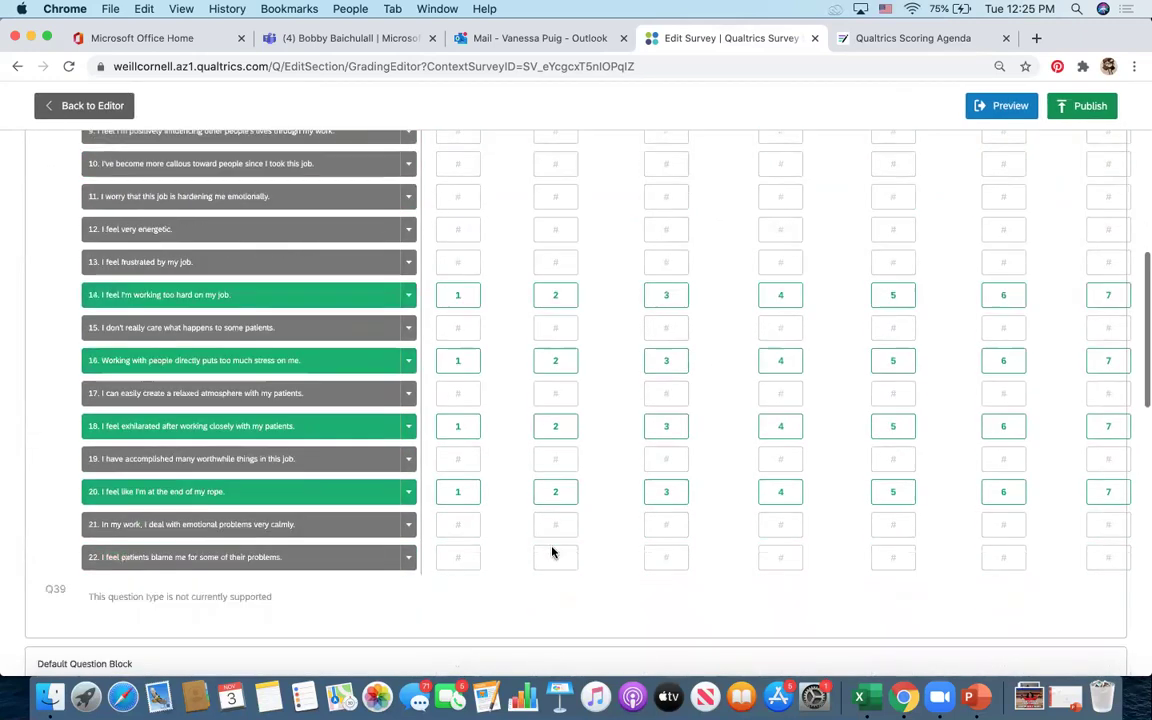
scroll(552, 552, "up", 8)
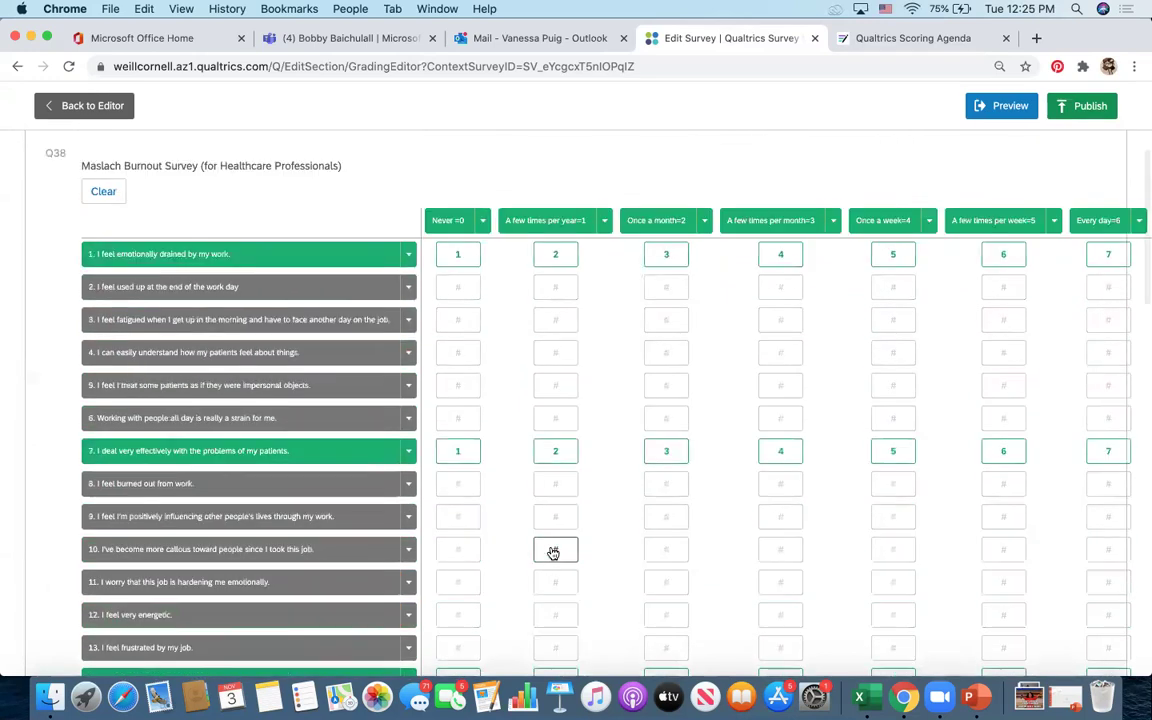
scroll(530, 430, "up", 4)
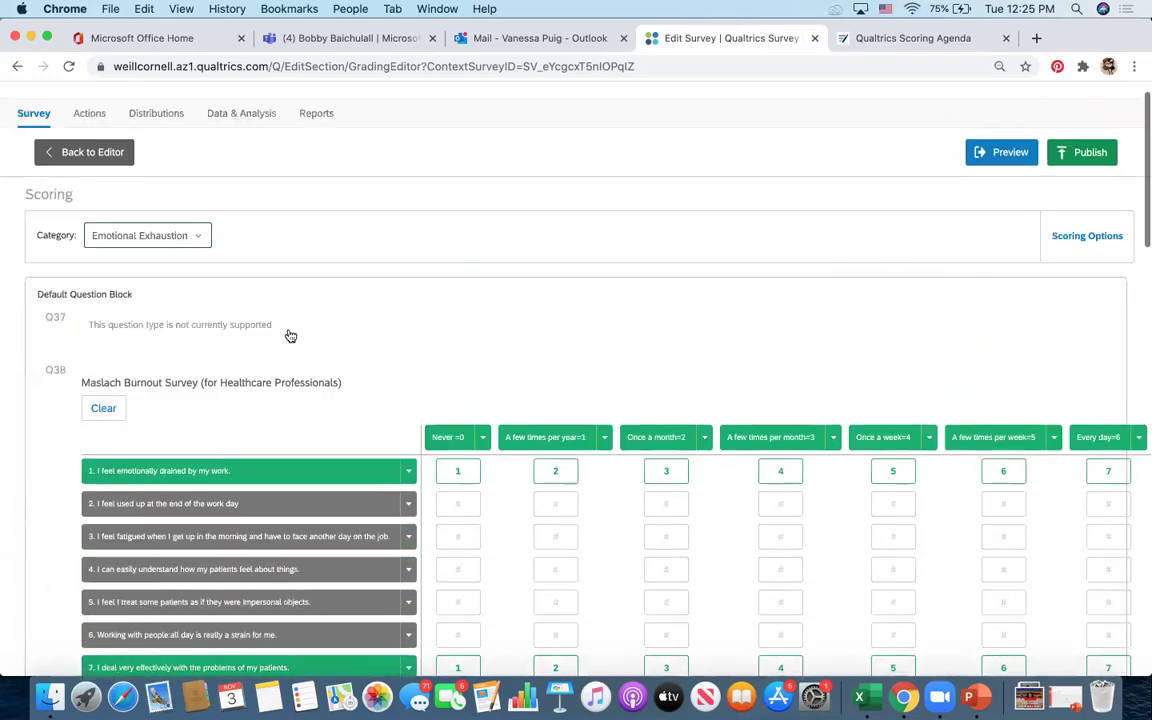
scroll(230, 380, "down", 3)
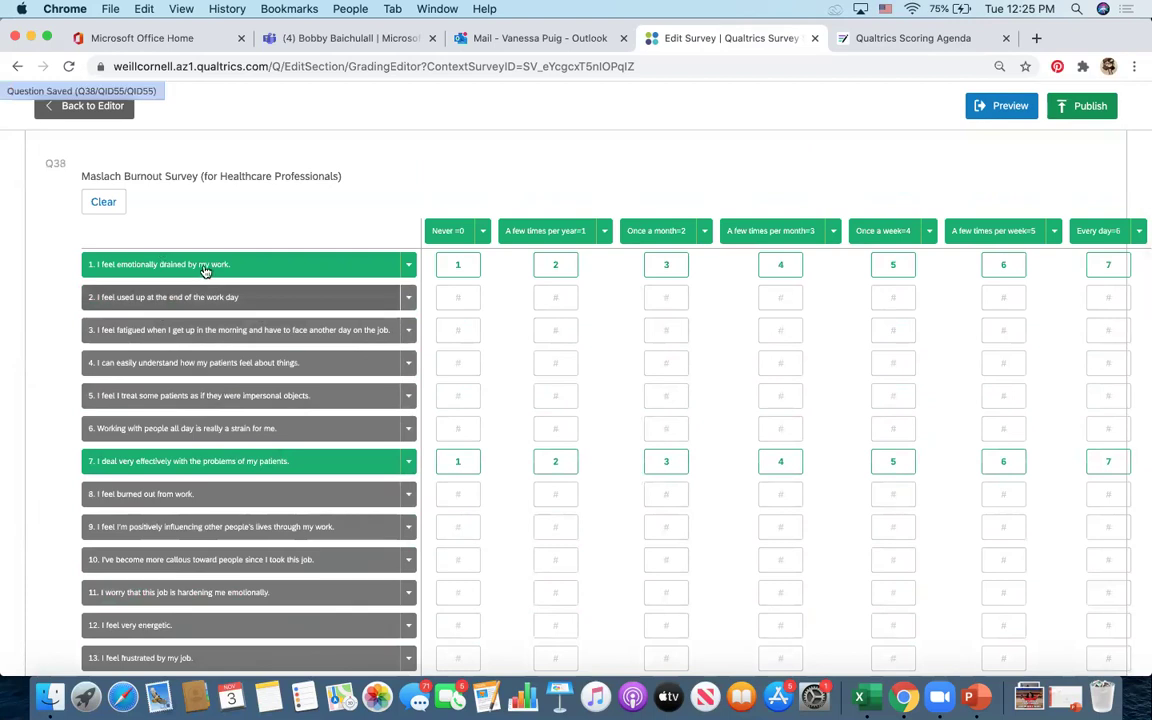
scroll(203, 316, "up", 2)
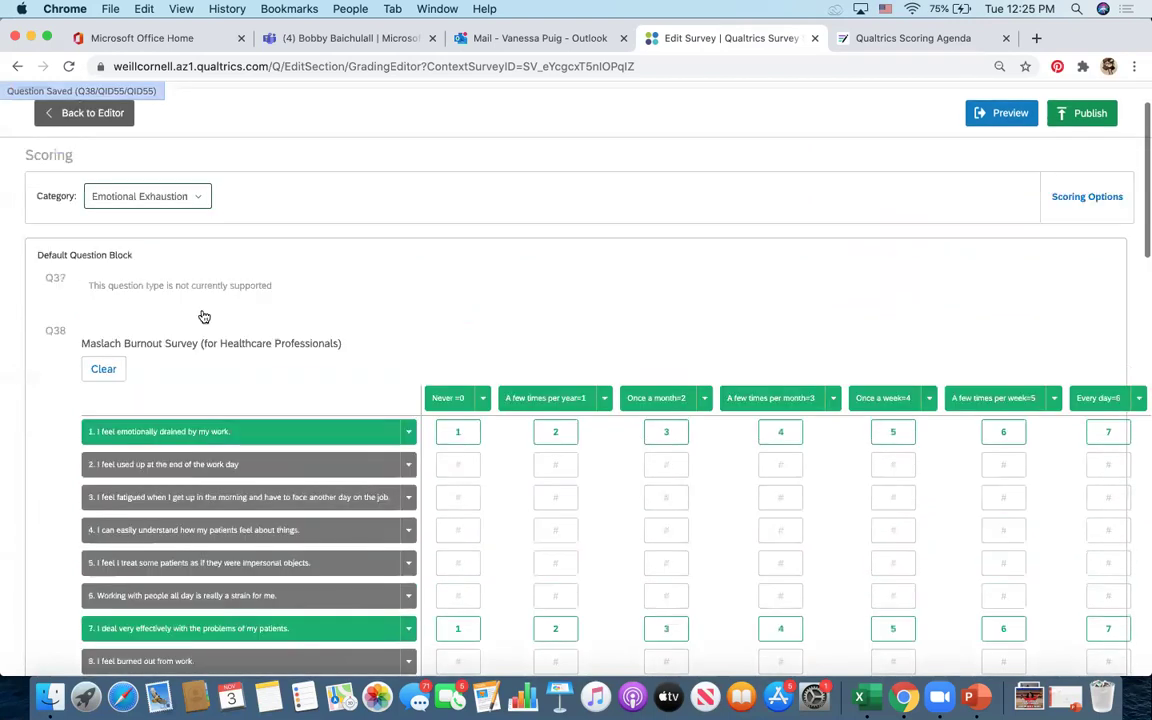
left_click(152, 197)
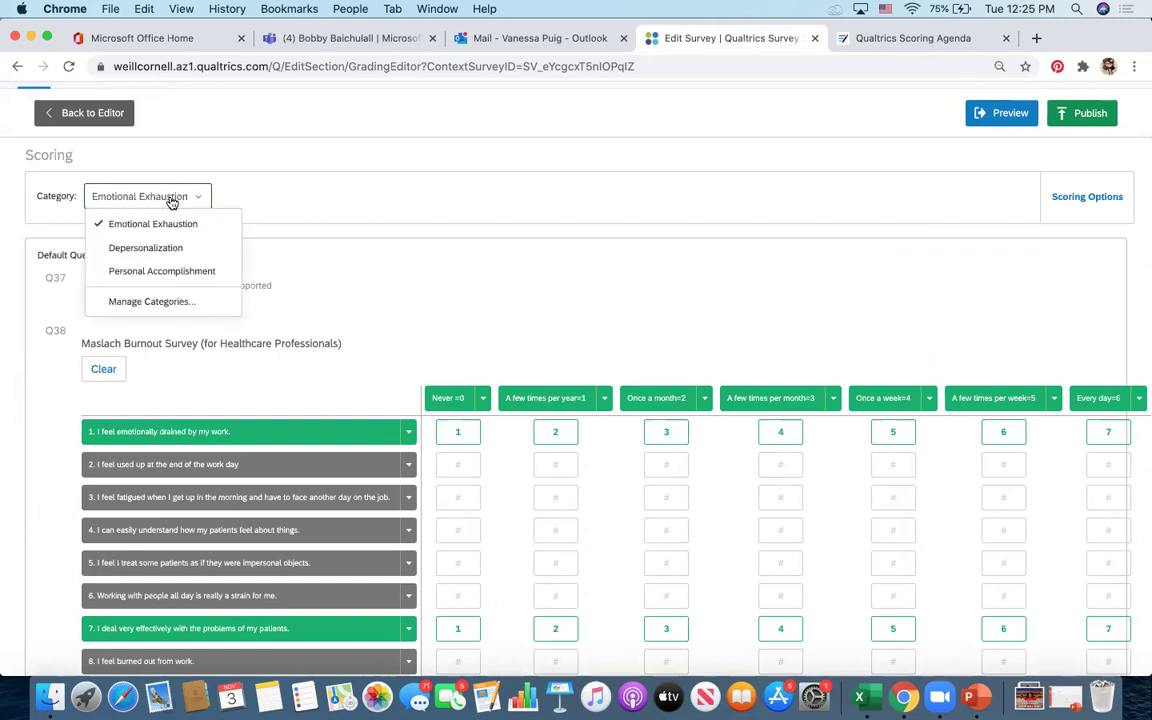
left_click(172, 250)
Enable Depersonalization scoring for statements 2, 6, 9, 14, 17 and 18 of the Maslach Burnout matrix.
scroll(394, 415, "down", 3)
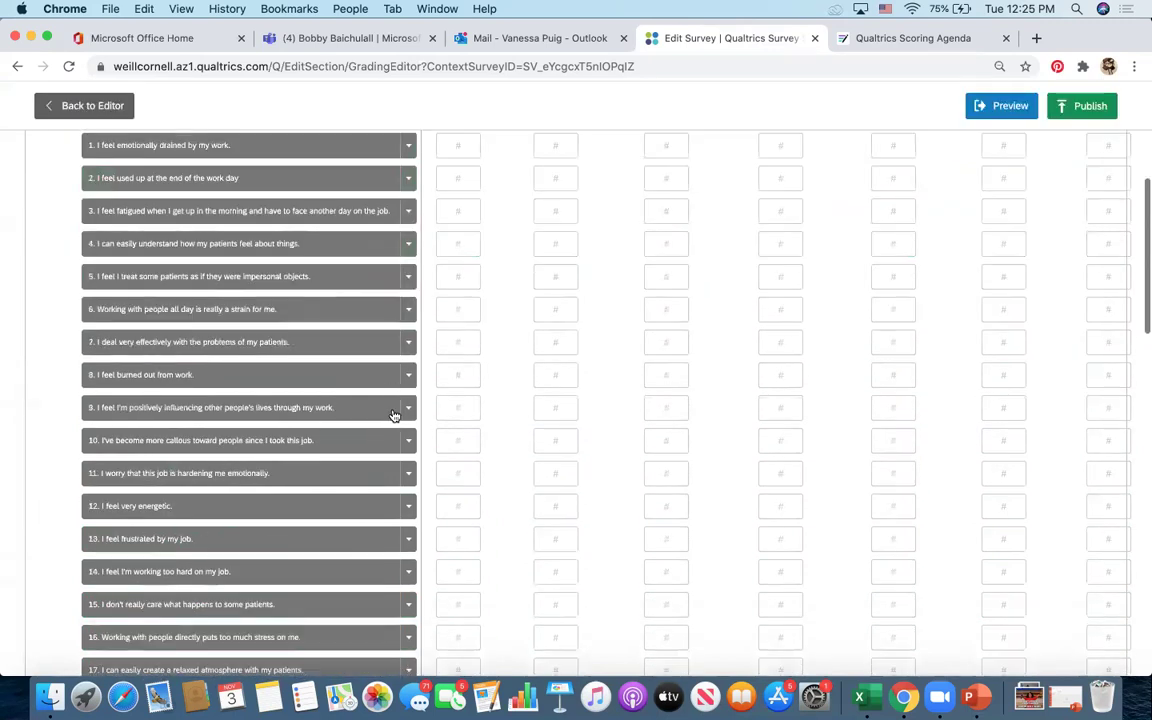
scroll(275, 270, "up", 5)
scroll(267, 329, "down", 3)
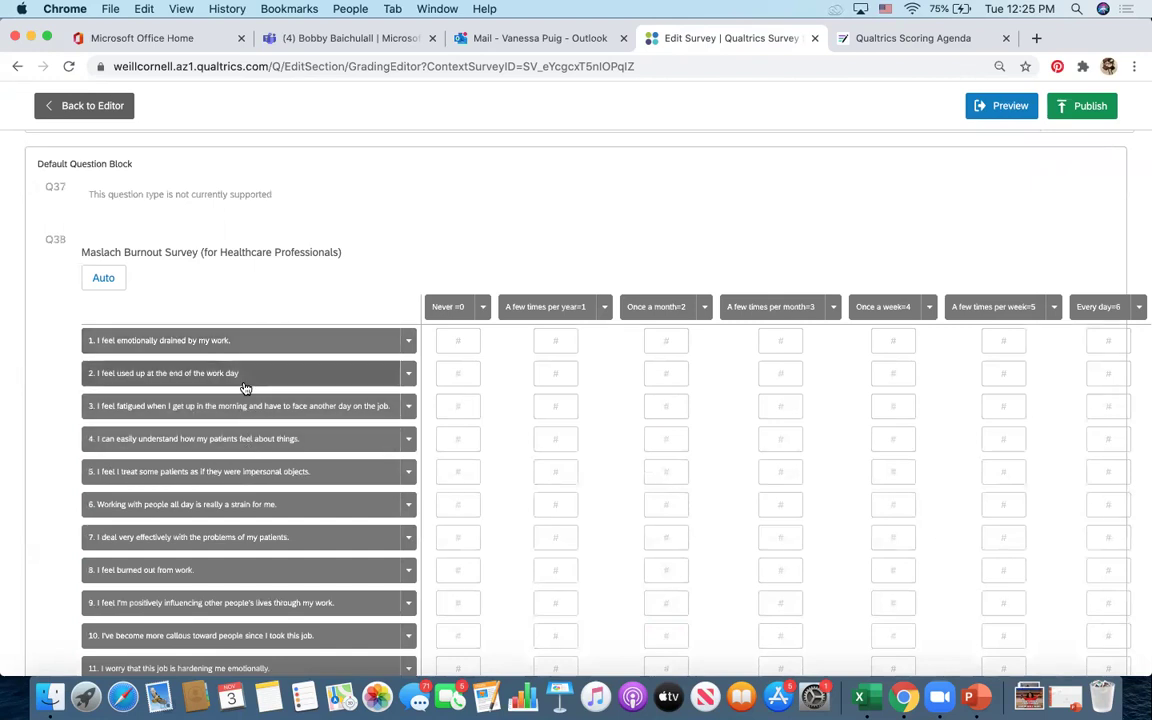
scroll(245, 388, "up", 2)
scroll(245, 388, "down", 2)
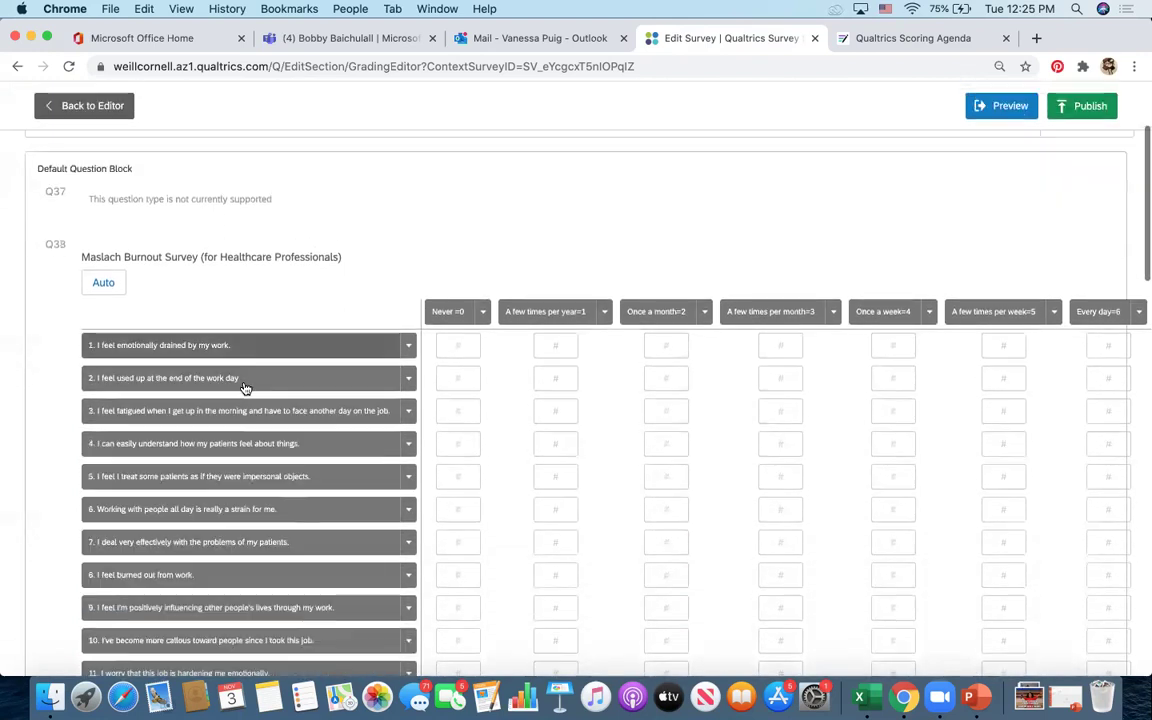
left_click(245, 386)
scroll(245, 395, "down", 5)
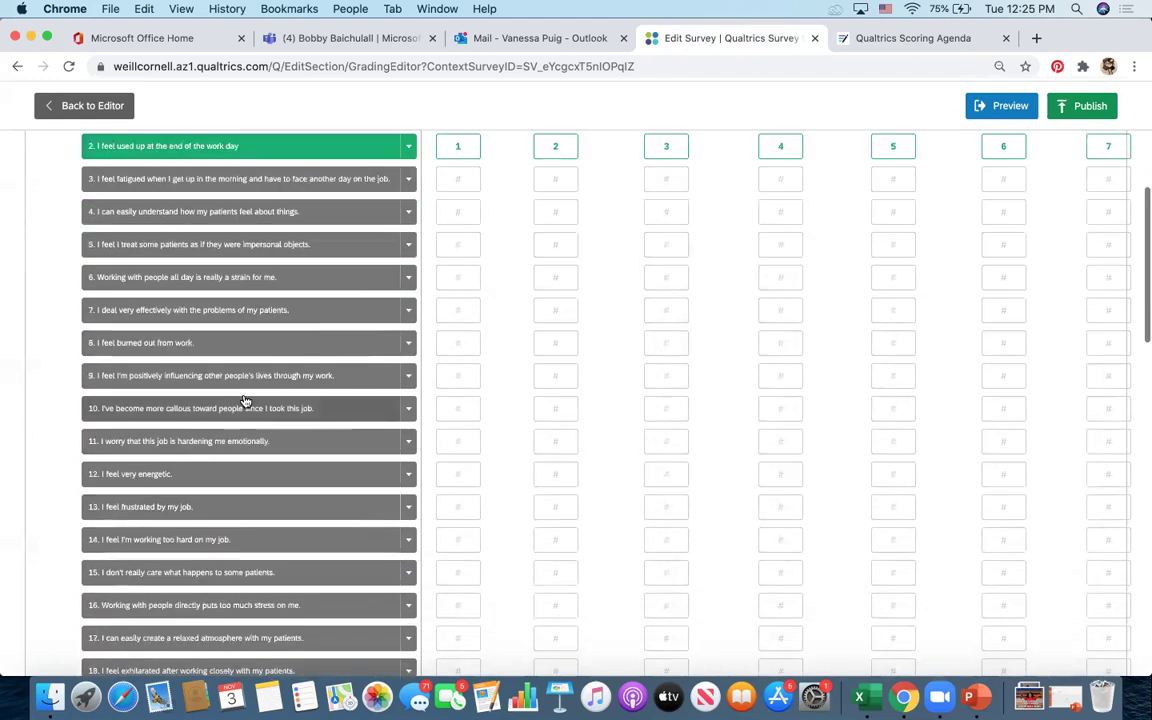
left_click(248, 379)
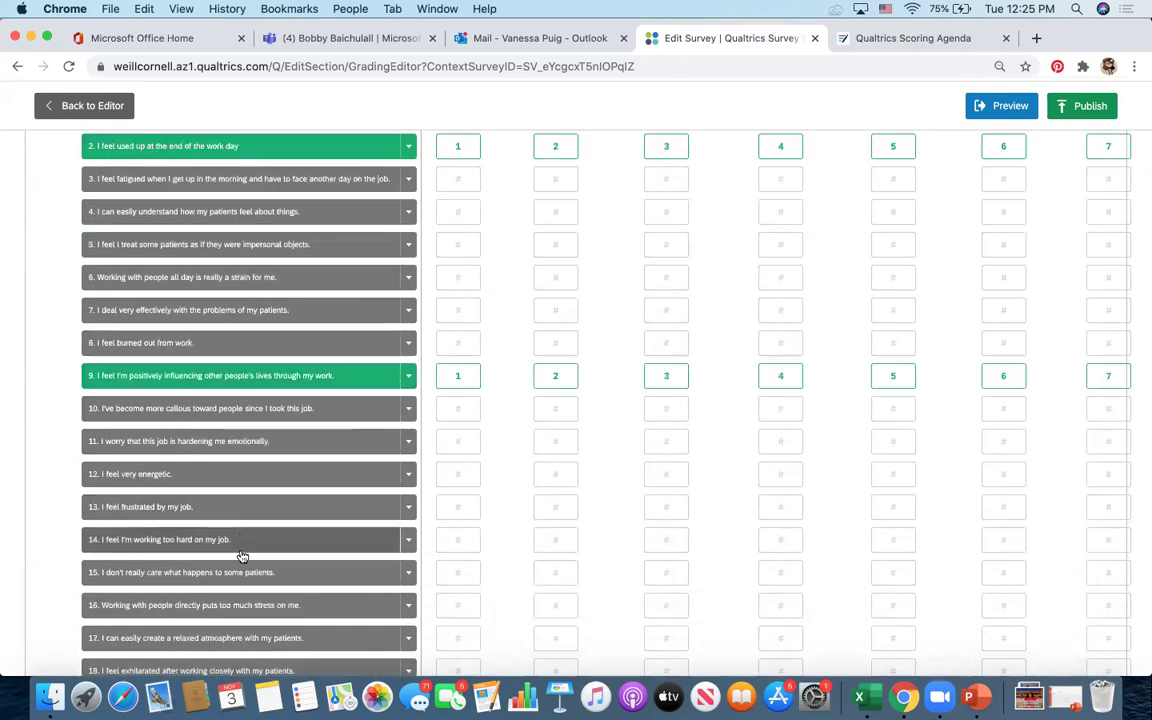
scroll(241, 555, "down", 3)
left_click(240, 510)
left_click(239, 478)
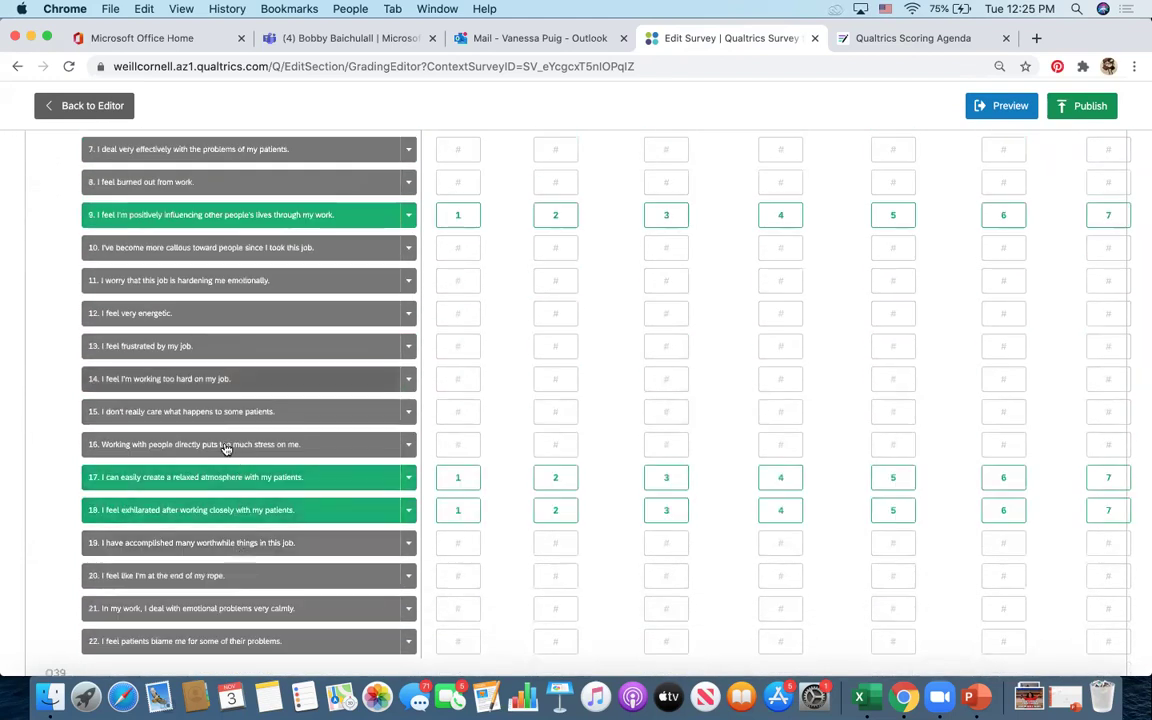
left_click(218, 379)
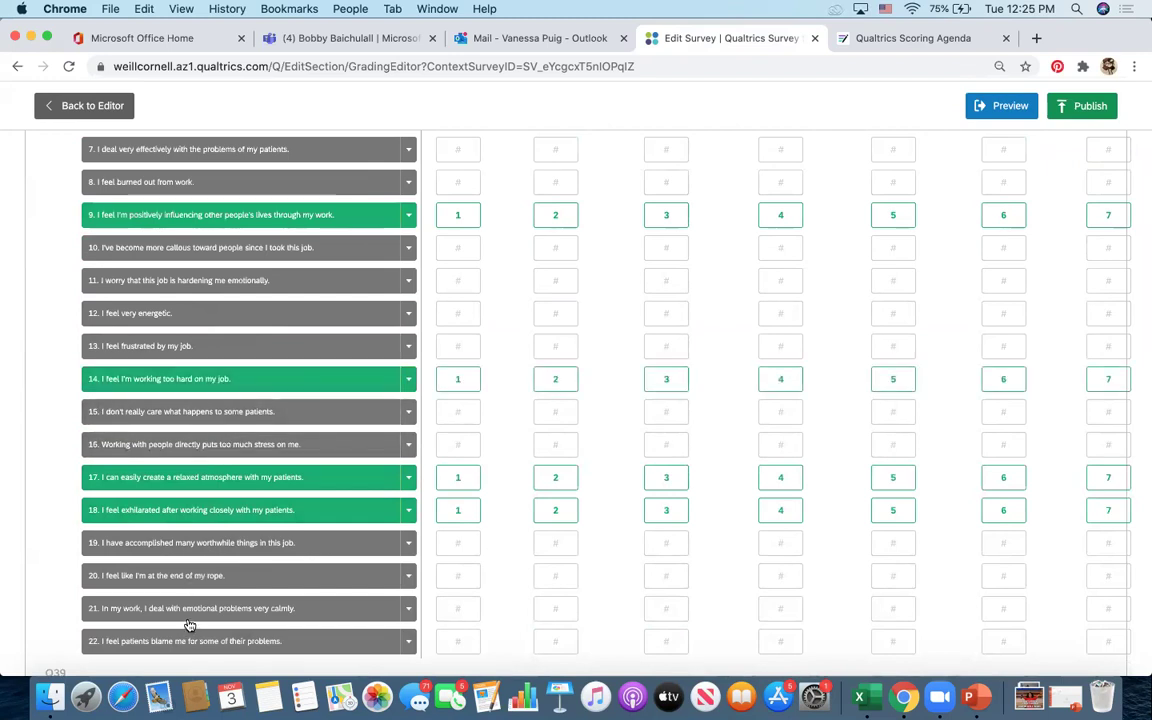
scroll(220, 470, "up", 3)
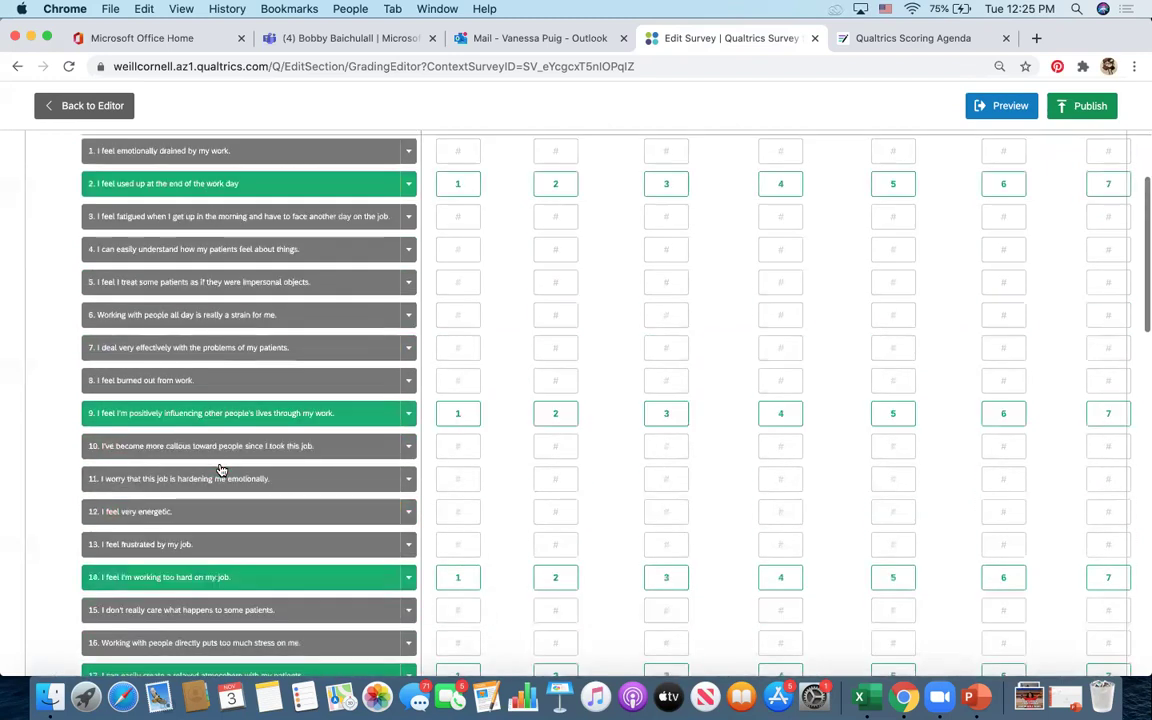
left_click(236, 314)
Switch the scoring category from Depersonalization to Personal Accomplishment.
scroll(200, 280, "up", 5)
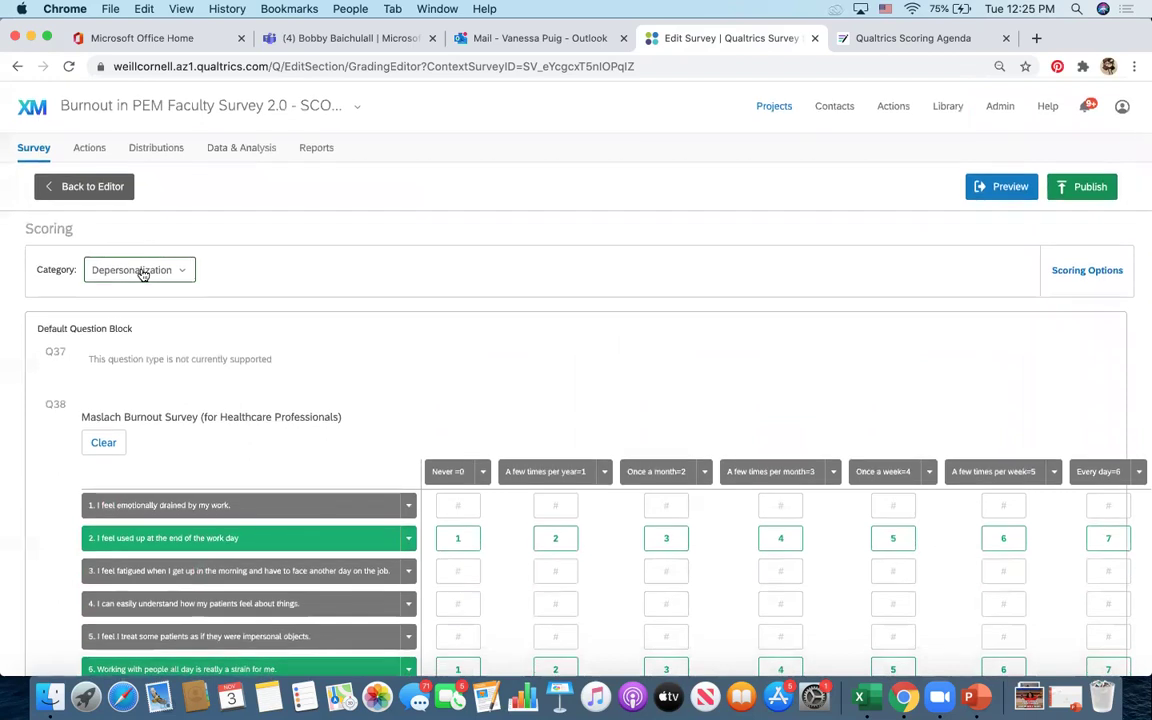
scroll(400, 465, "down", 3)
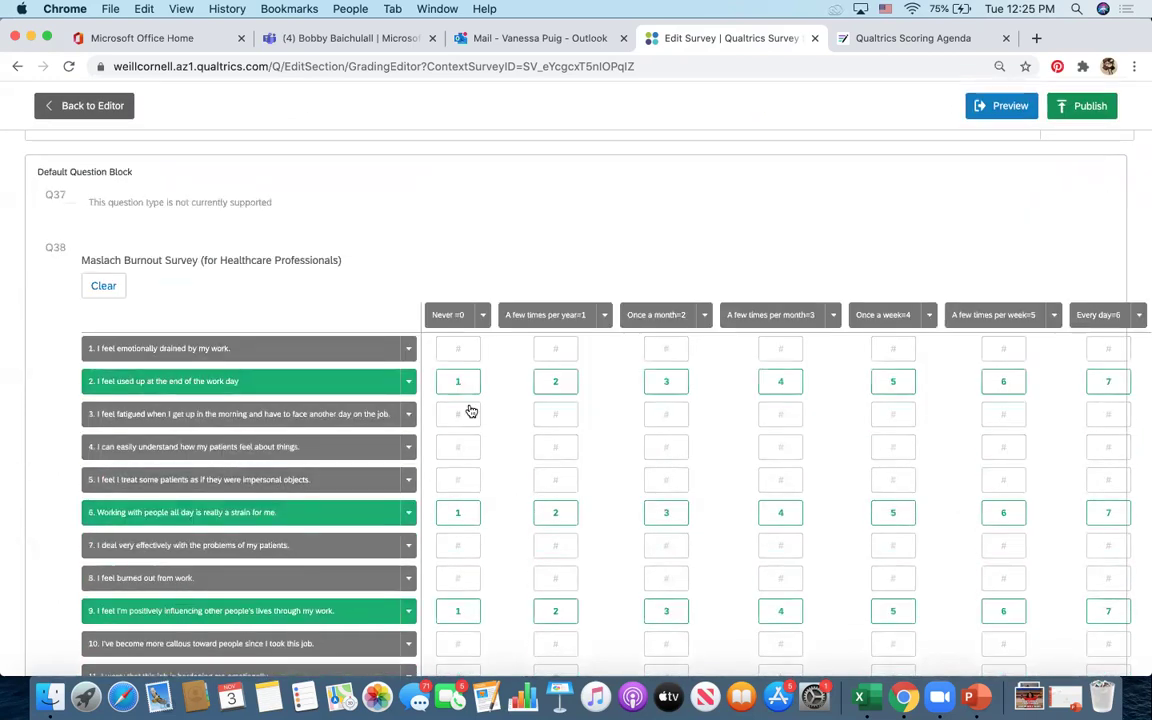
scroll(471, 411, "up", 3)
left_click(140, 240)
left_click(142, 316)
Enable Personal Accomplishment scoring for a selection of matrix statements, including 3, 13, 16, 18 and 22.
scroll(135, 400, "down", 2)
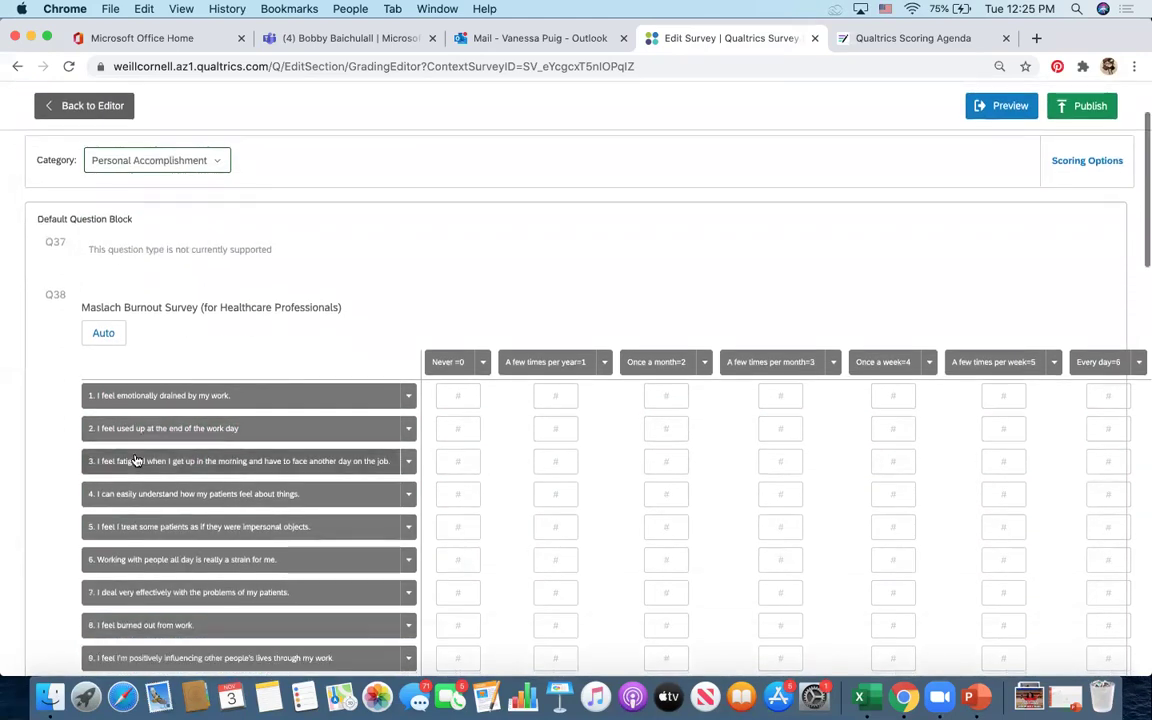
left_click(135, 461)
scroll(135, 461, "down", 4)
left_click(134, 450)
scroll(134, 509, "down", 8)
left_click(183, 390)
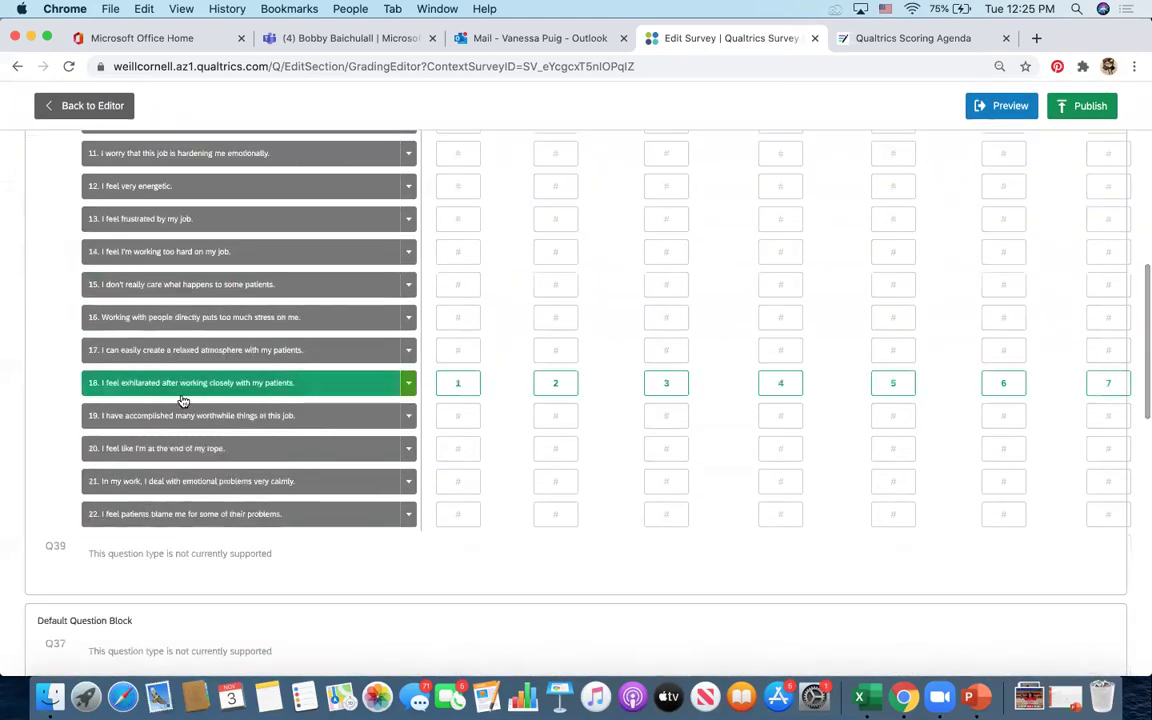
left_click(198, 317)
left_click(270, 514)
left_click(242, 222)
Look over the Personal Accomplishment scoring of the matrix and return to the survey editor.
scroll(226, 265, "up", 15)
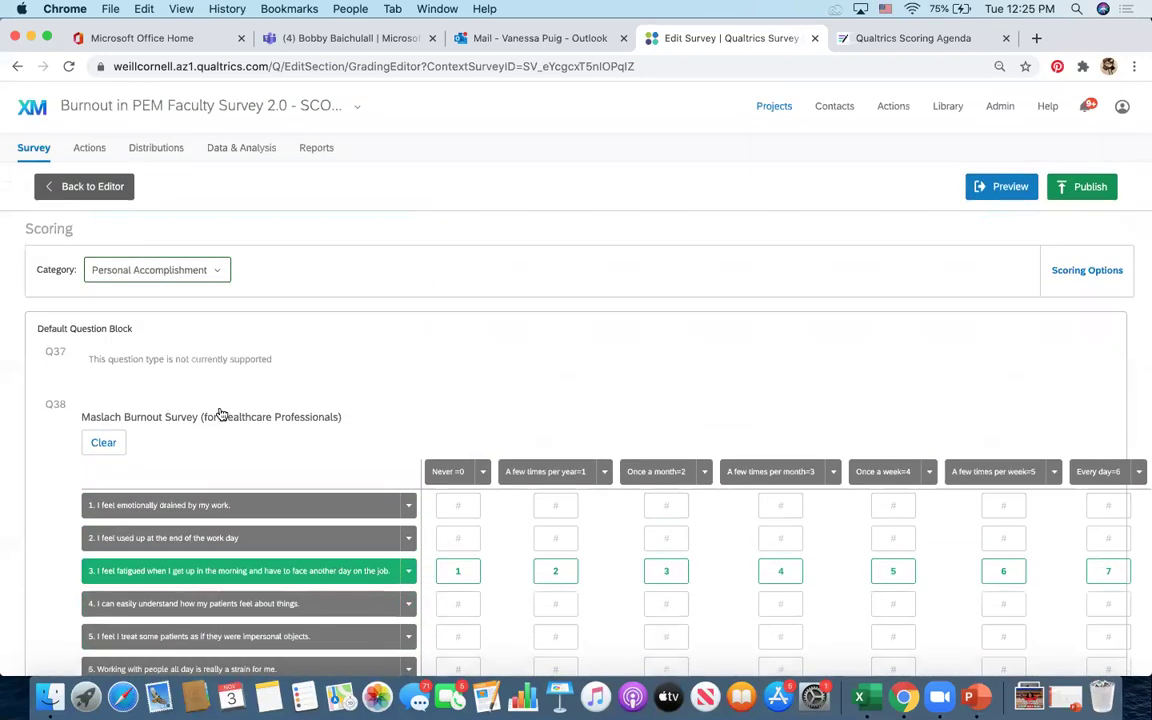
scroll(221, 414, "down", 15)
scroll(221, 414, "up", 15)
scroll(221, 414, "down", 1)
left_click(61, 186)
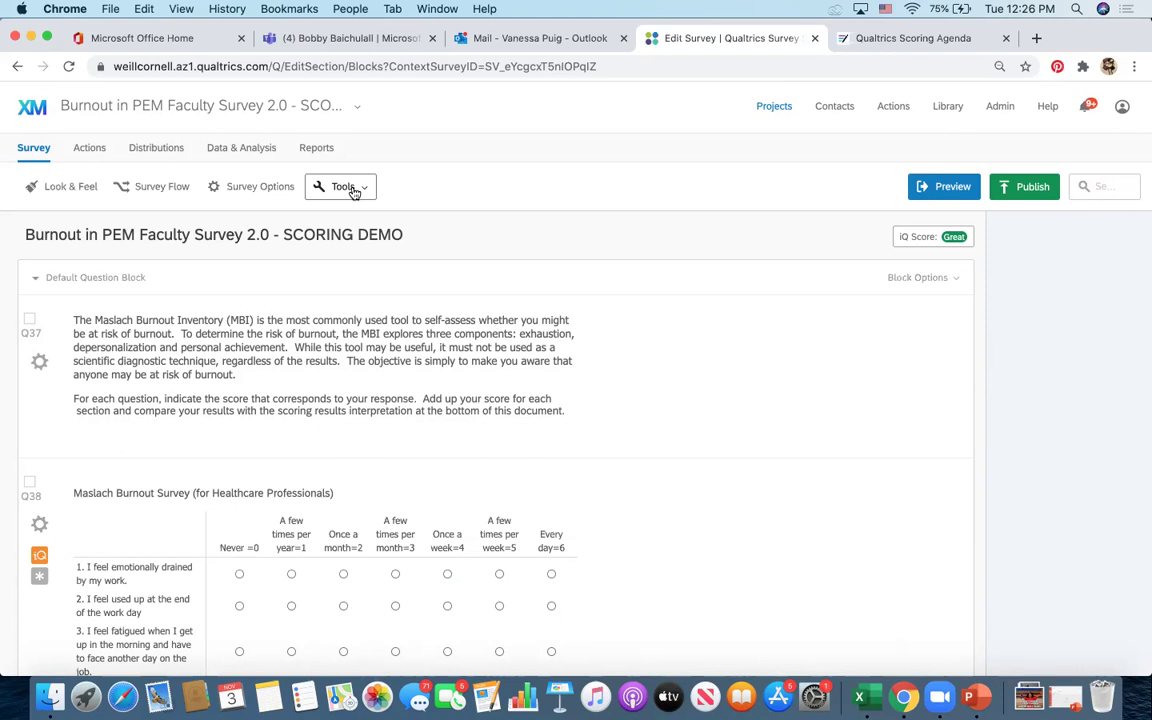
Turn off Prevent Ballot Box Stuffing in the survey options.
left_click(241, 193)
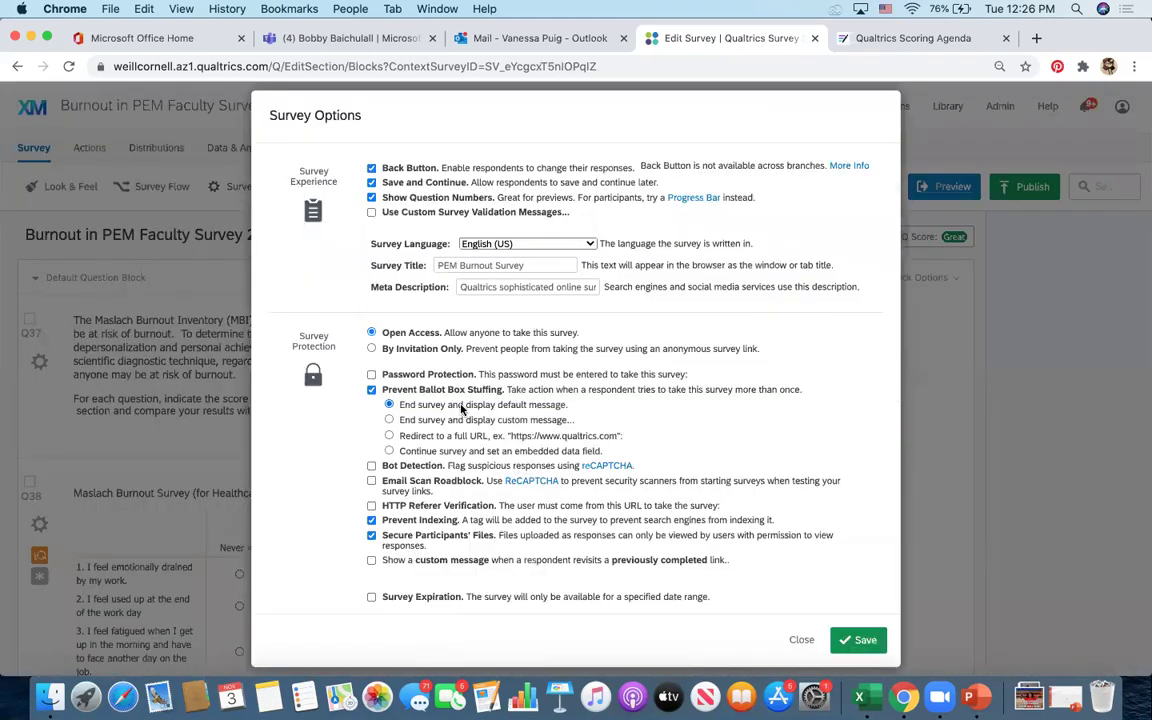
scroll(462, 408, "down", 4)
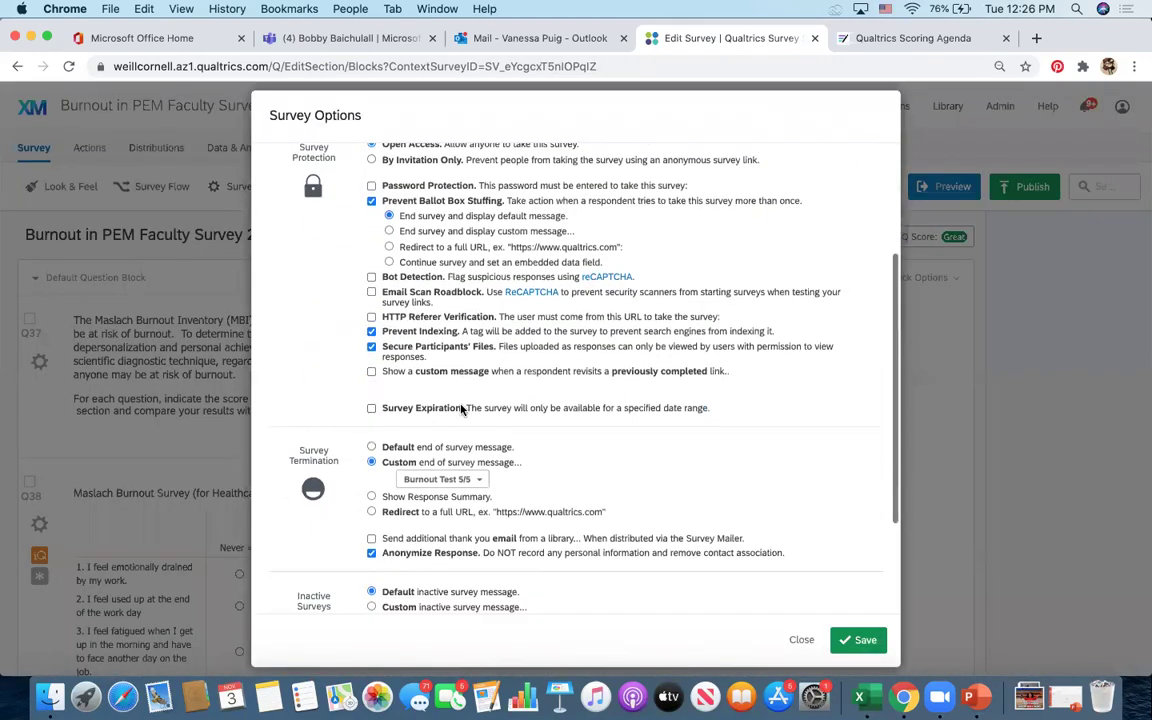
left_click(371, 200)
scroll(440, 326, "down", 2)
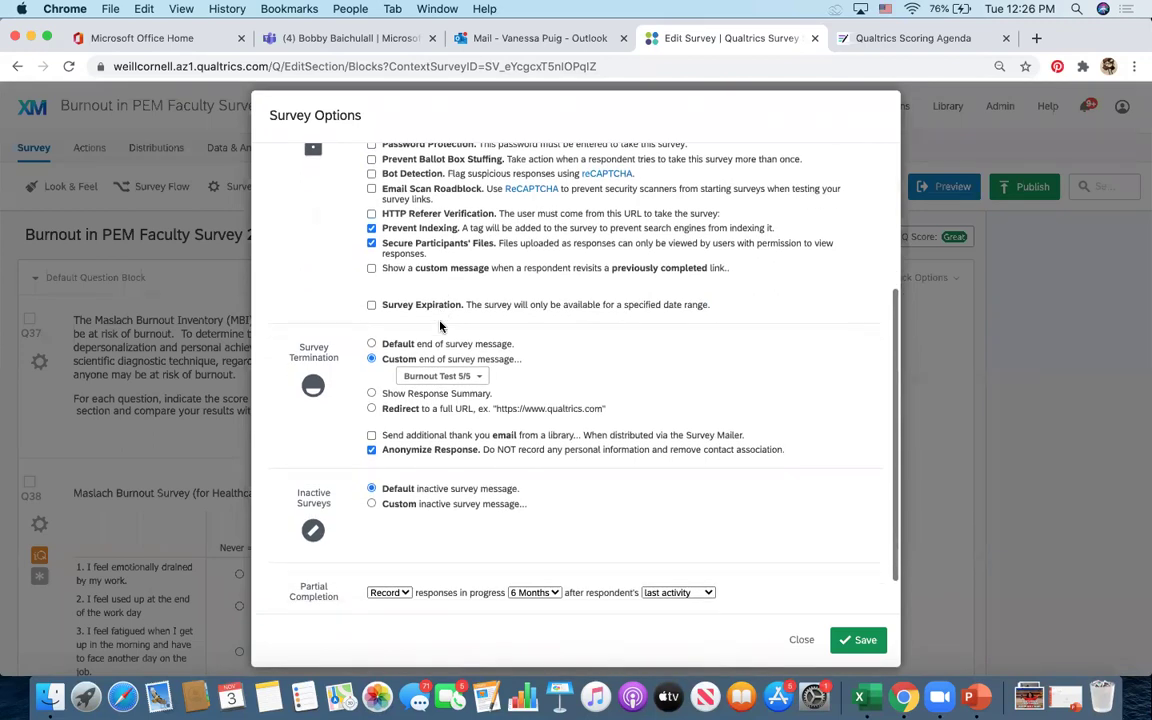
Switch the survey termination setting to the default end of survey message.
scroll(440, 326, "down", 1)
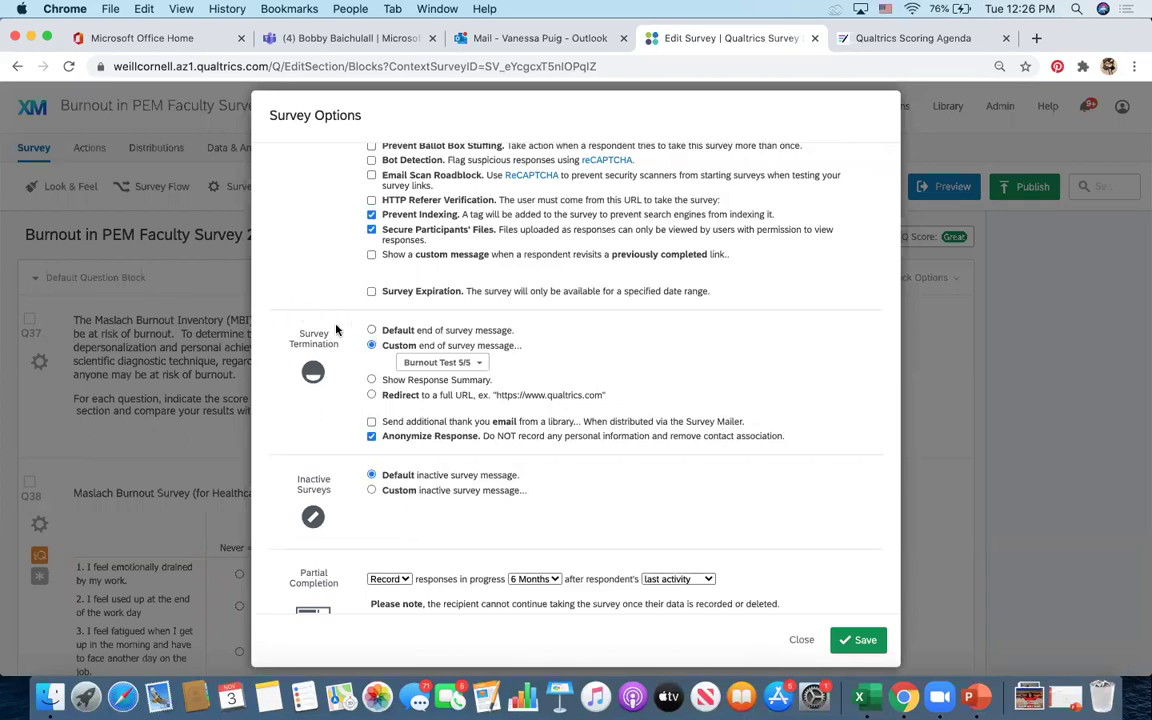
left_click(371, 333)
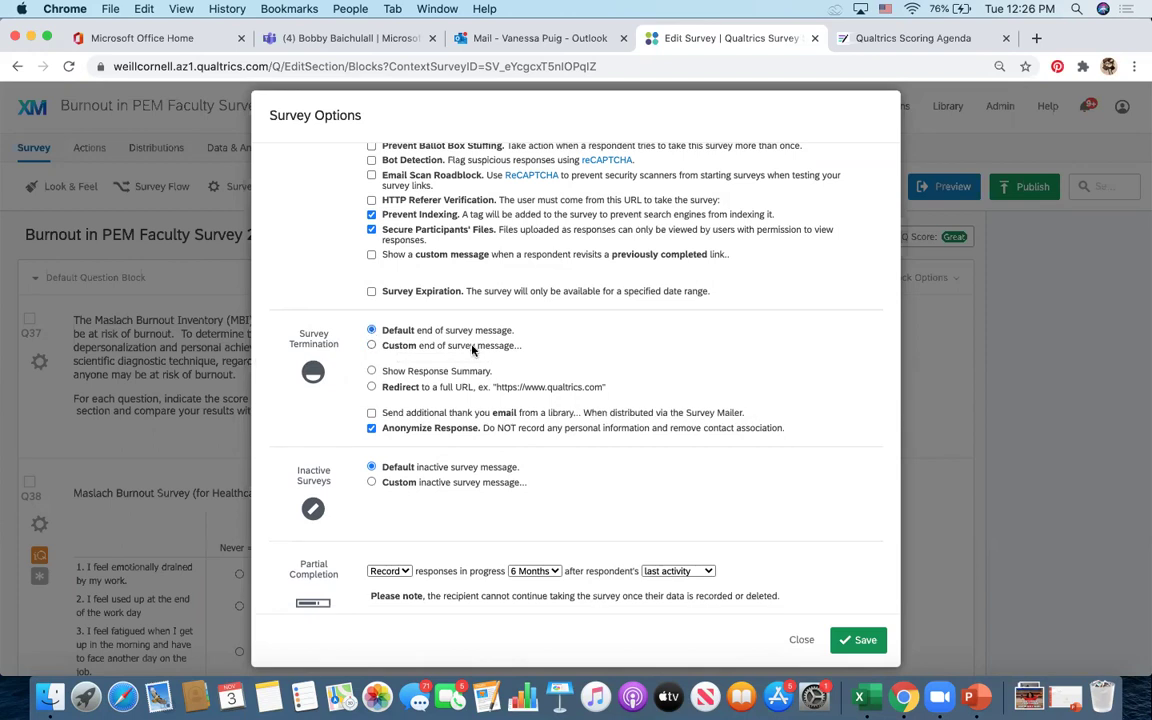
left_click_drag(399, 330, 502, 333)
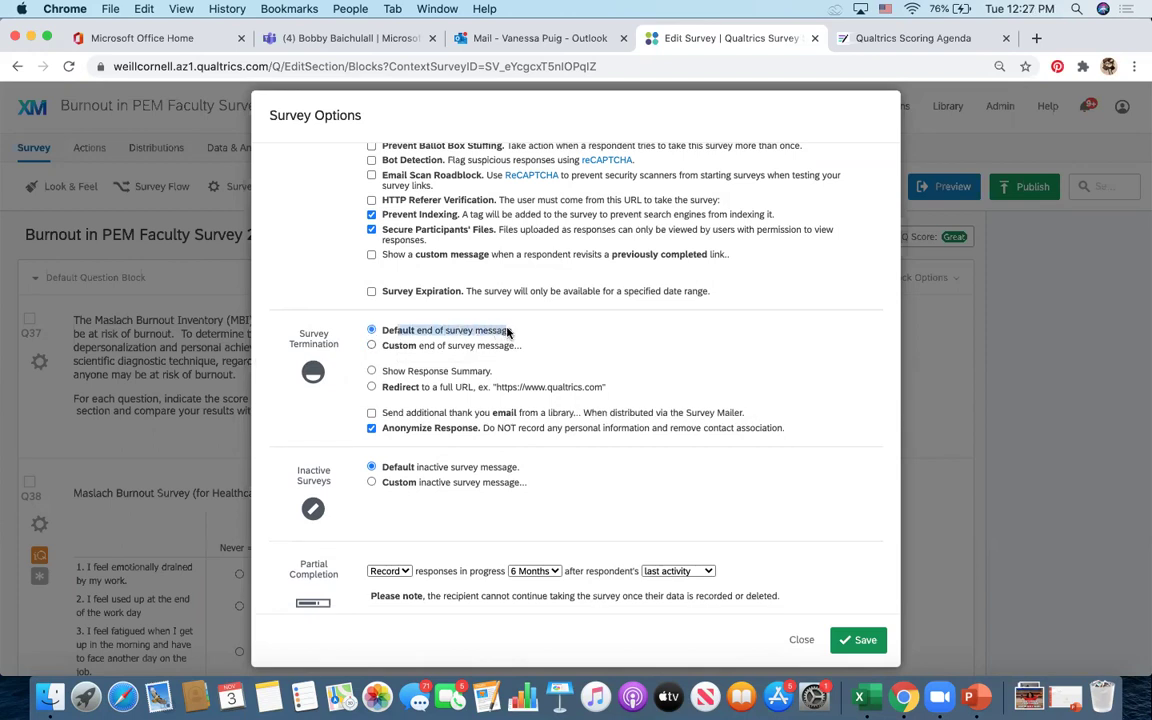
left_click(502, 333)
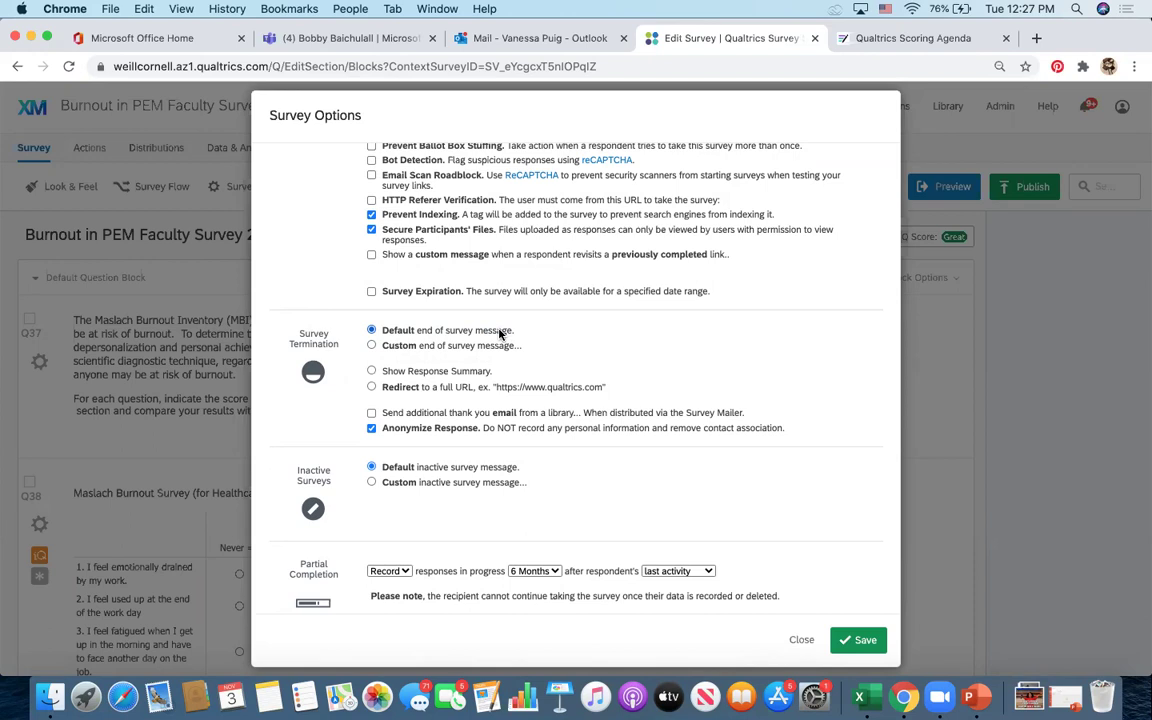
Select a custom end of survey message and start a new message in the personal library, described as "Burnout Message 11/3".
left_click(371, 346)
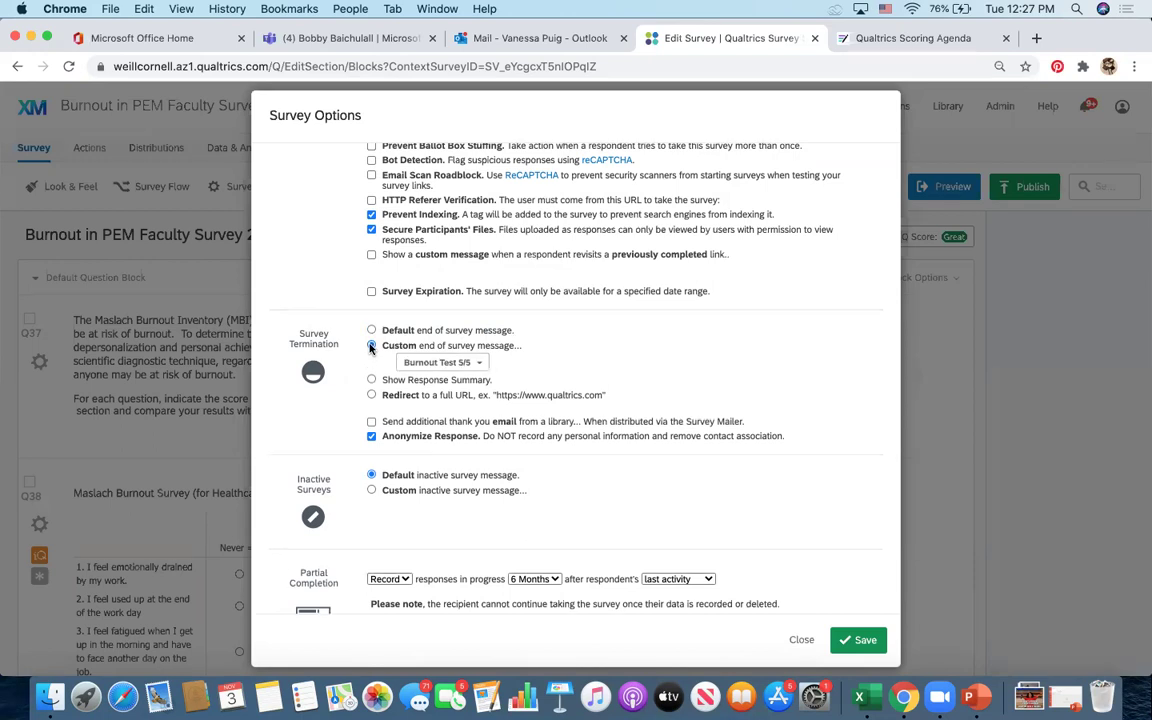
left_click(451, 365)
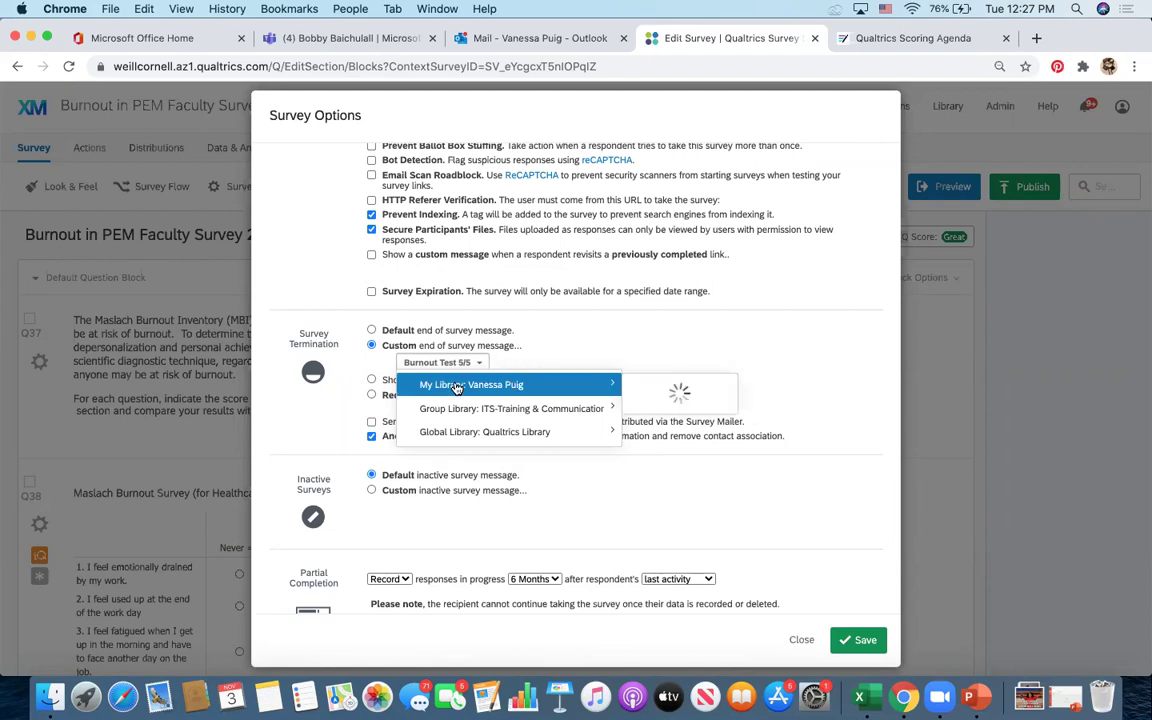
mouse_move(507, 386)
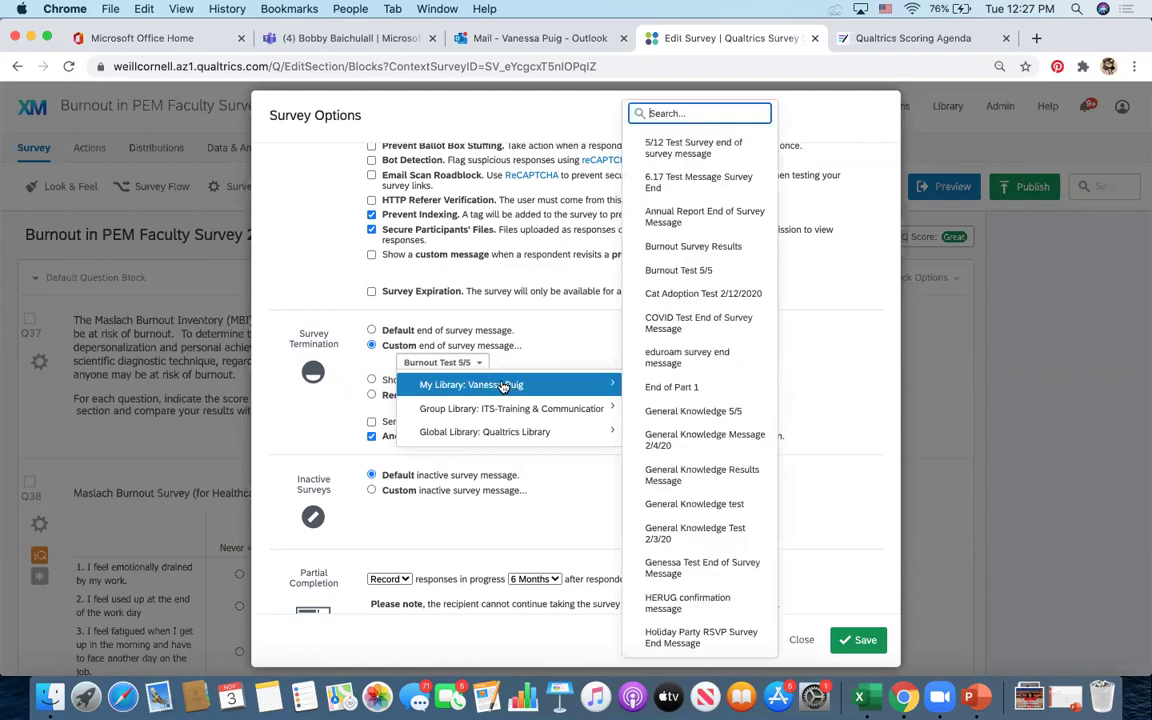
scroll(668, 442, "down", 10)
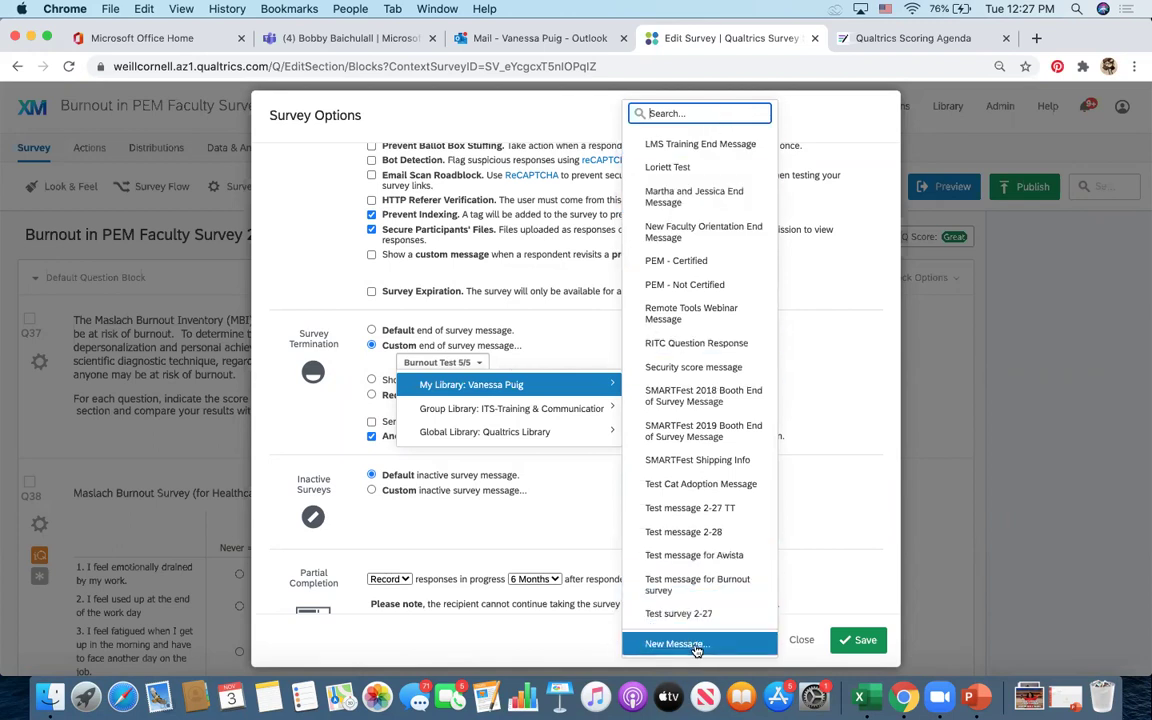
left_click(697, 646)
left_click(398, 243)
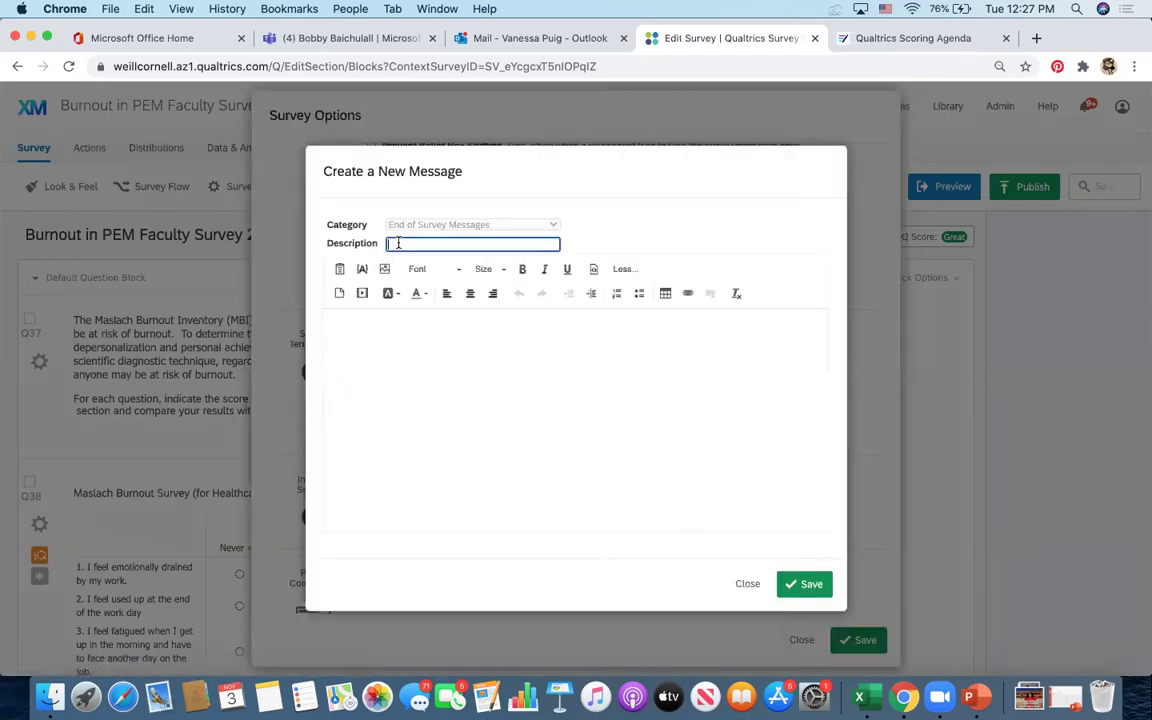
type("Burnout Message 11/3")
Write the message's opening line "Thanks for taking our survey. Here is how you scored:".
left_click(358, 330)
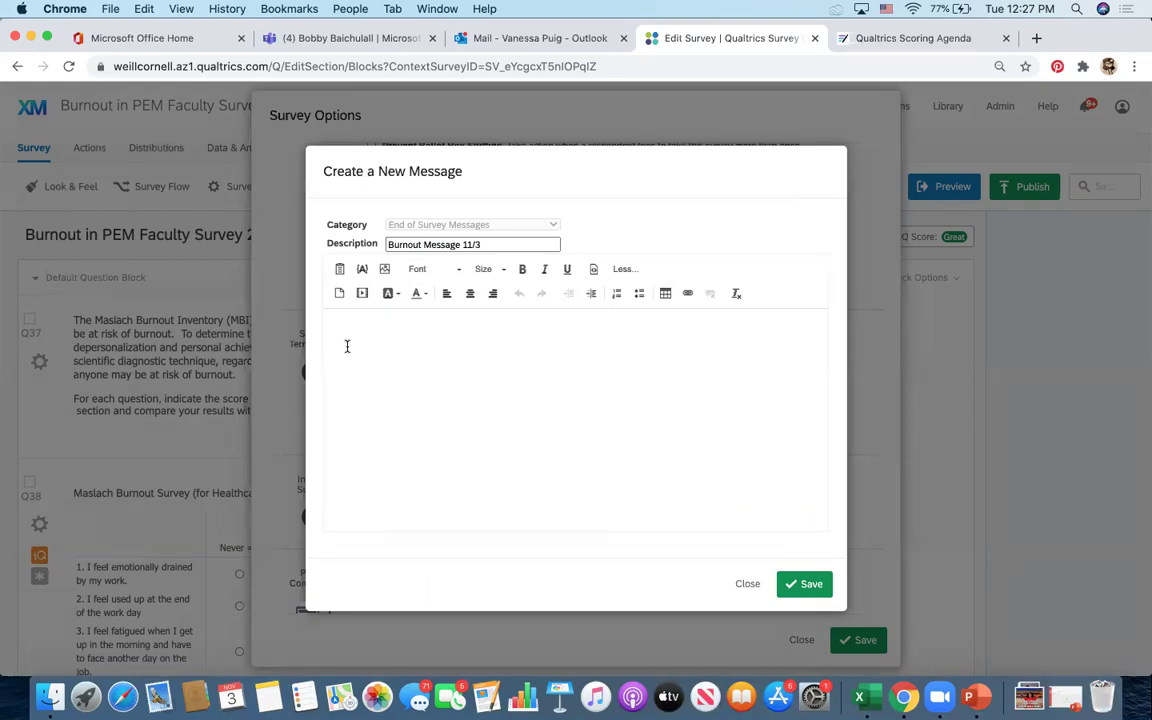
type("Thanks fo")
type("r taking our survey. ")
type("Hee")
type("re is ")
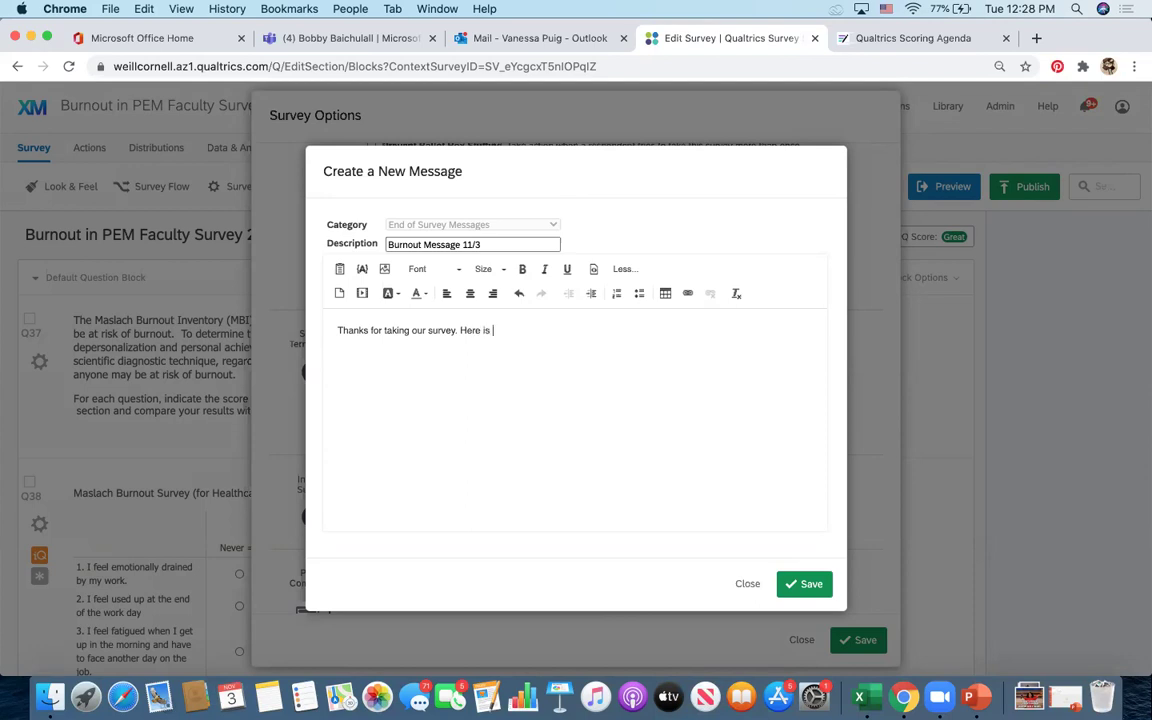
type("how you score")
Add the line "For Emotional Exhaustion, you scored a _____ out of 20 points. This means blah blah blah" below the opening.
type("For each")
key("BackSpace")
key("BackSpace")
key("BackSpace")
key("BackSpace")
type("Emotional Exhaus")
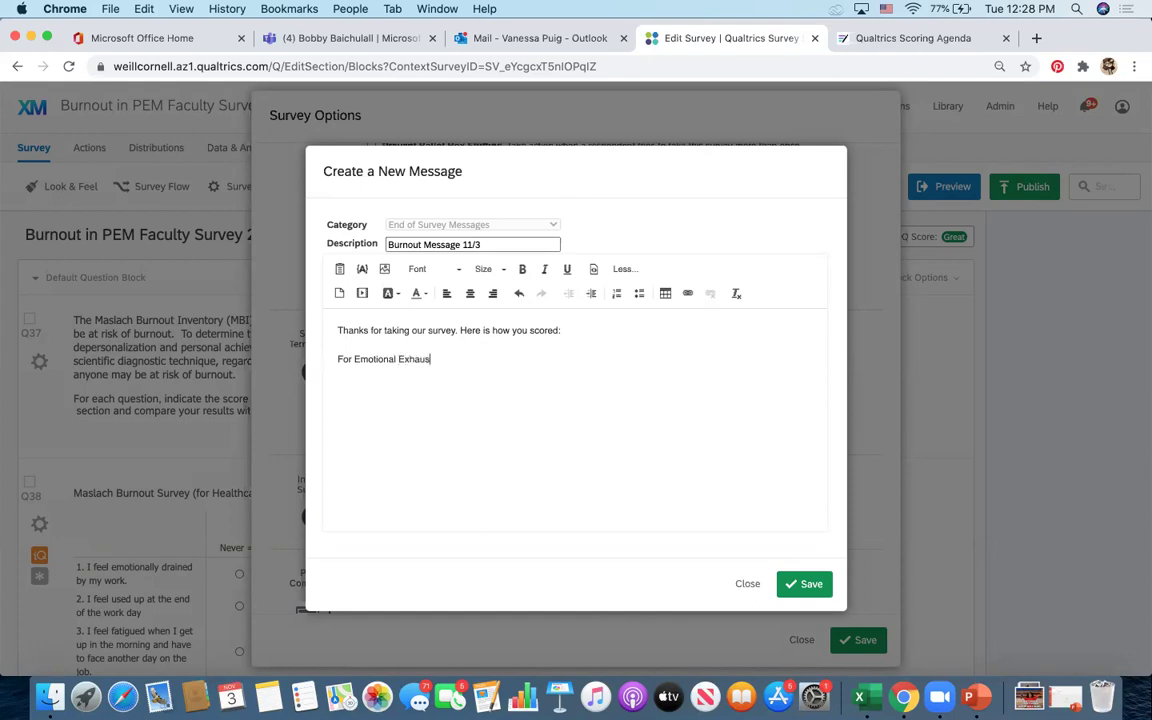
type("tion, you scored a ______ out")
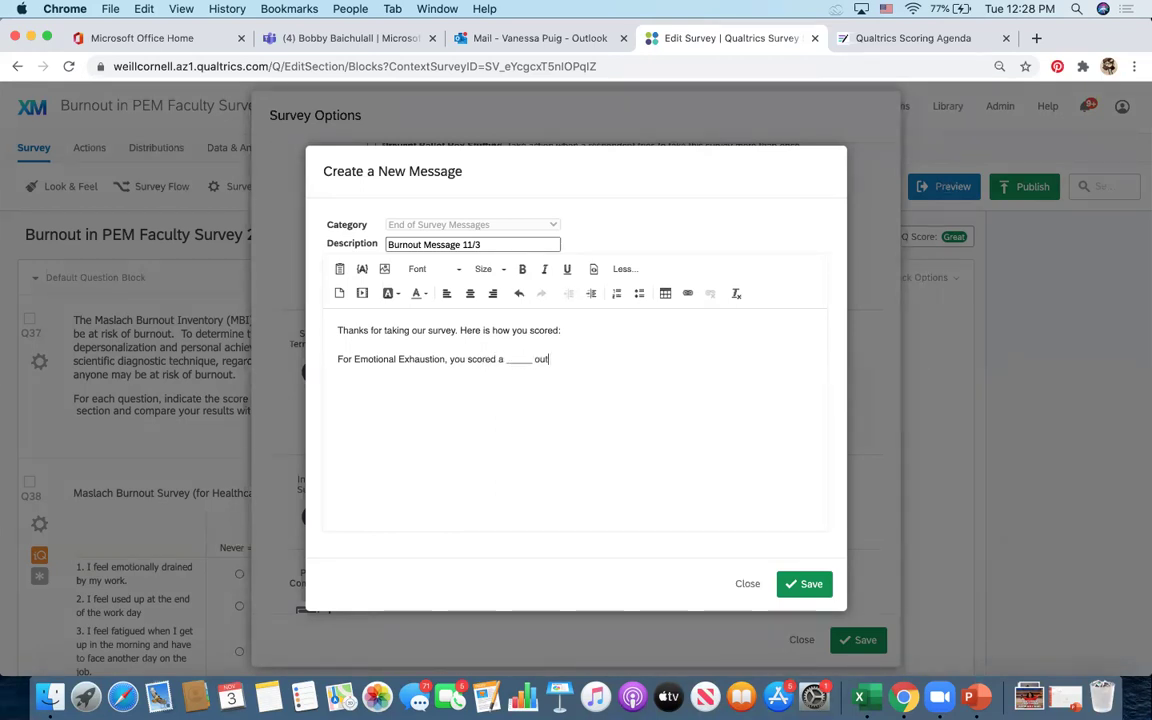
type(" of 20 p")
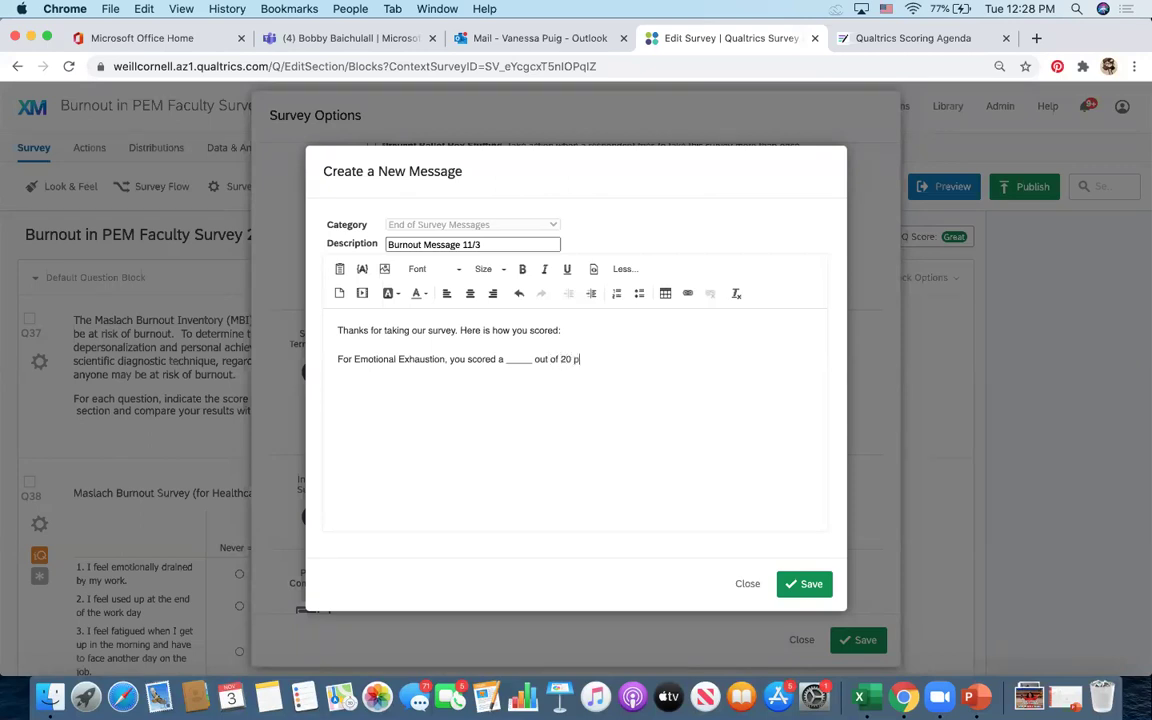
type("oints. This means blah blah blah")
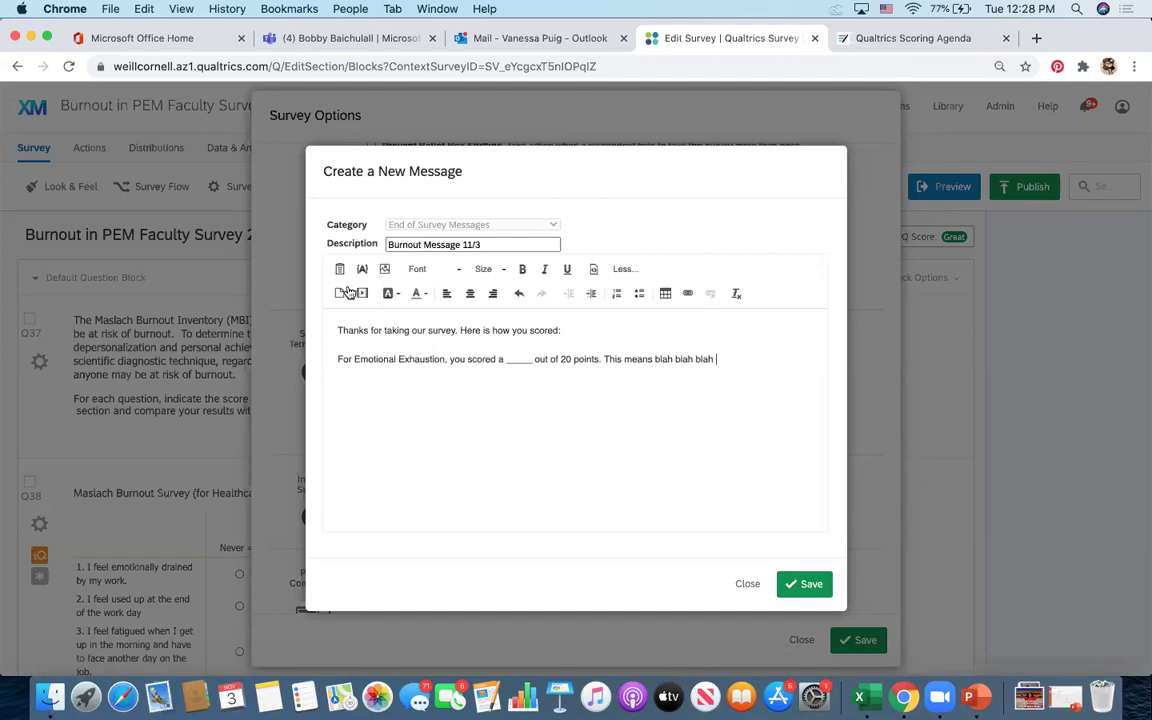
Duplicate the Emotional Exhaustion line twice below the original.
triple_click(406, 357)
key("super+c")
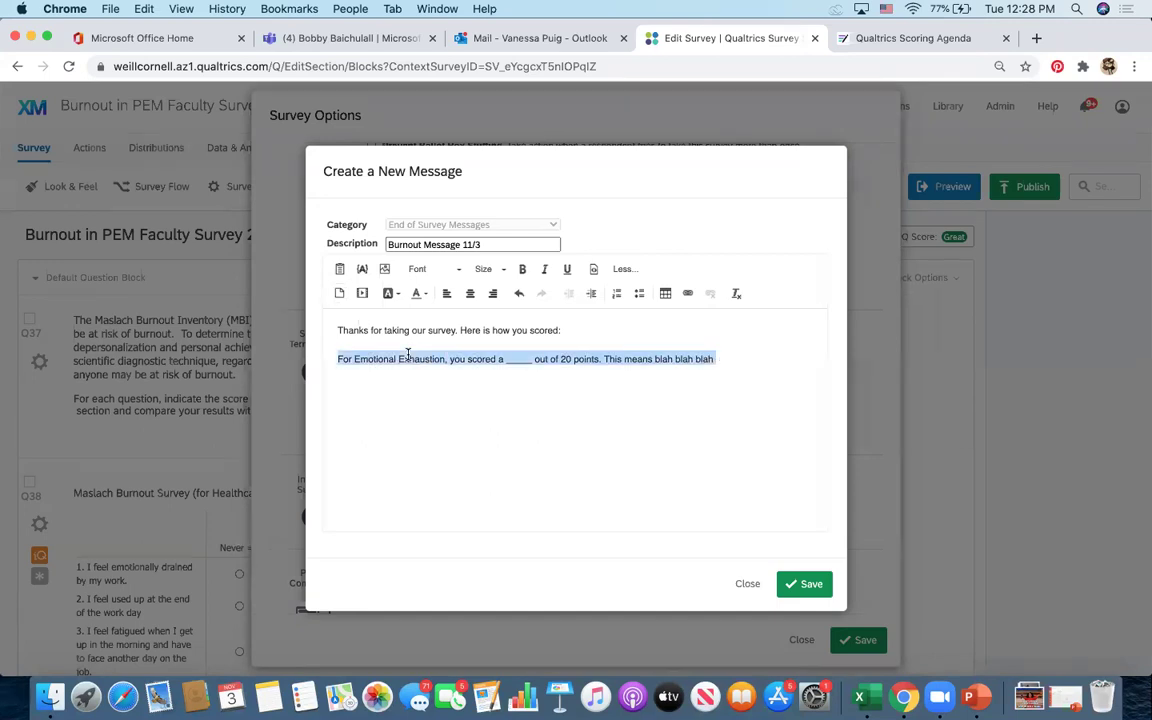
left_click(717, 362)
key("Return")
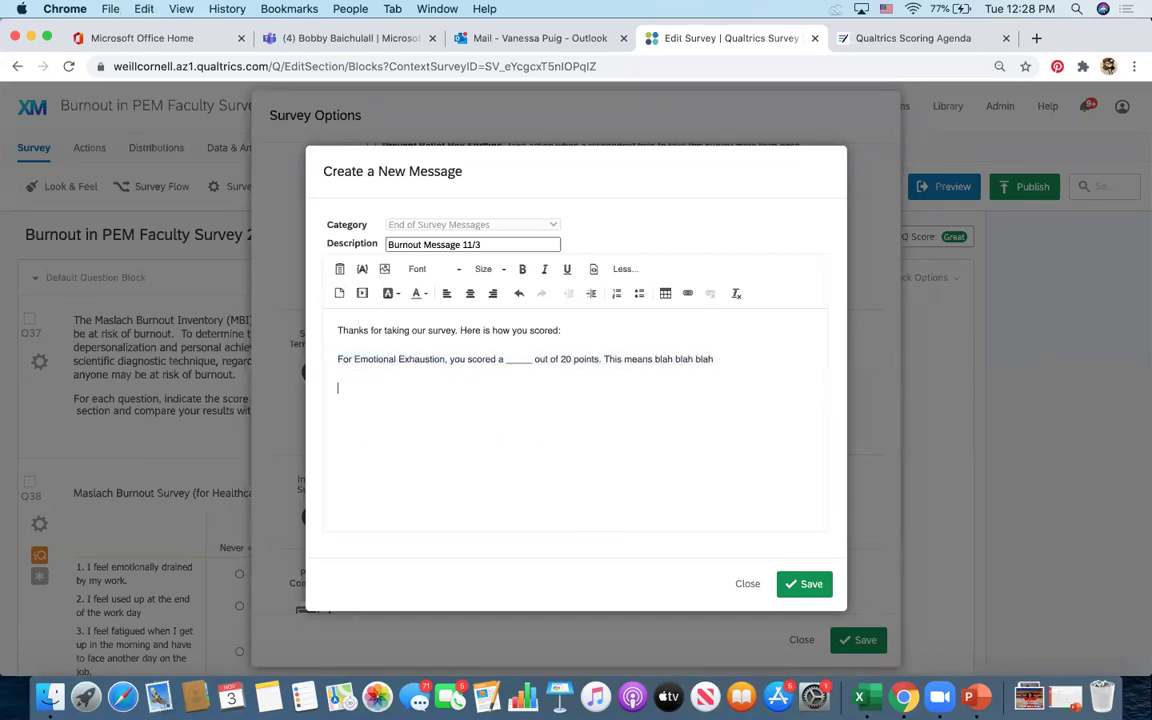
key("super+v")
key("super+v")
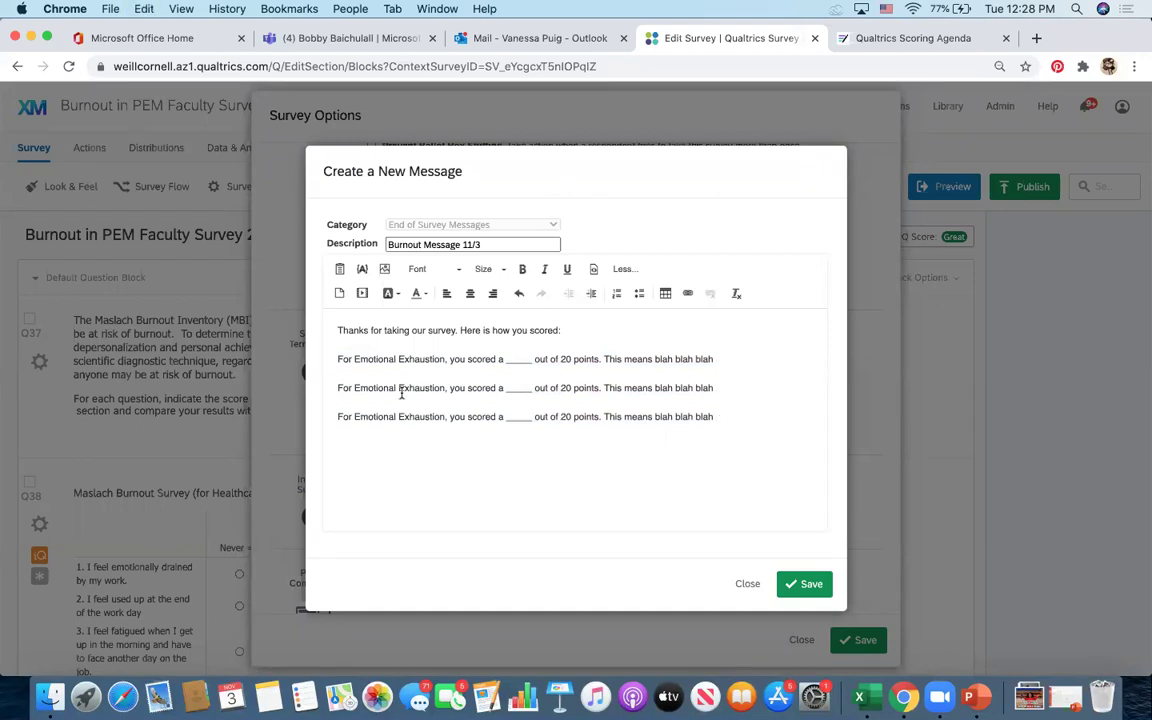
Change the category name to Depersonalization in the second score line and Personal Accomplishment in the third.
left_click_drag(355, 387, 441, 386)
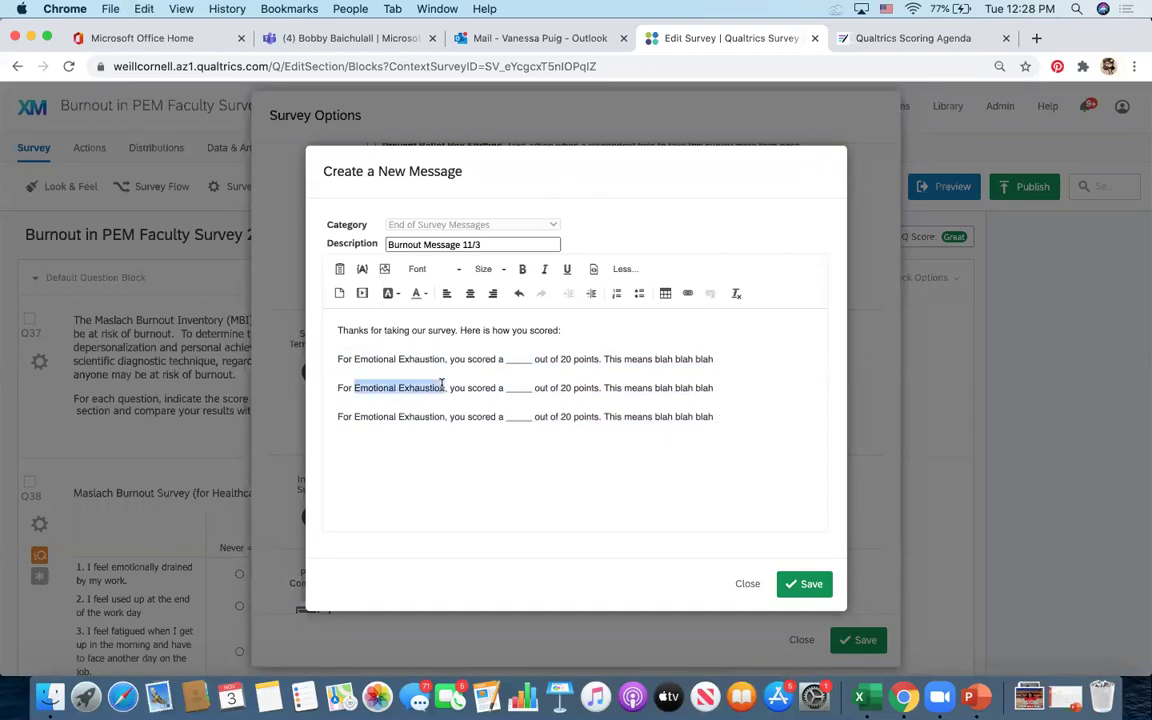
type("Depersonaliza")
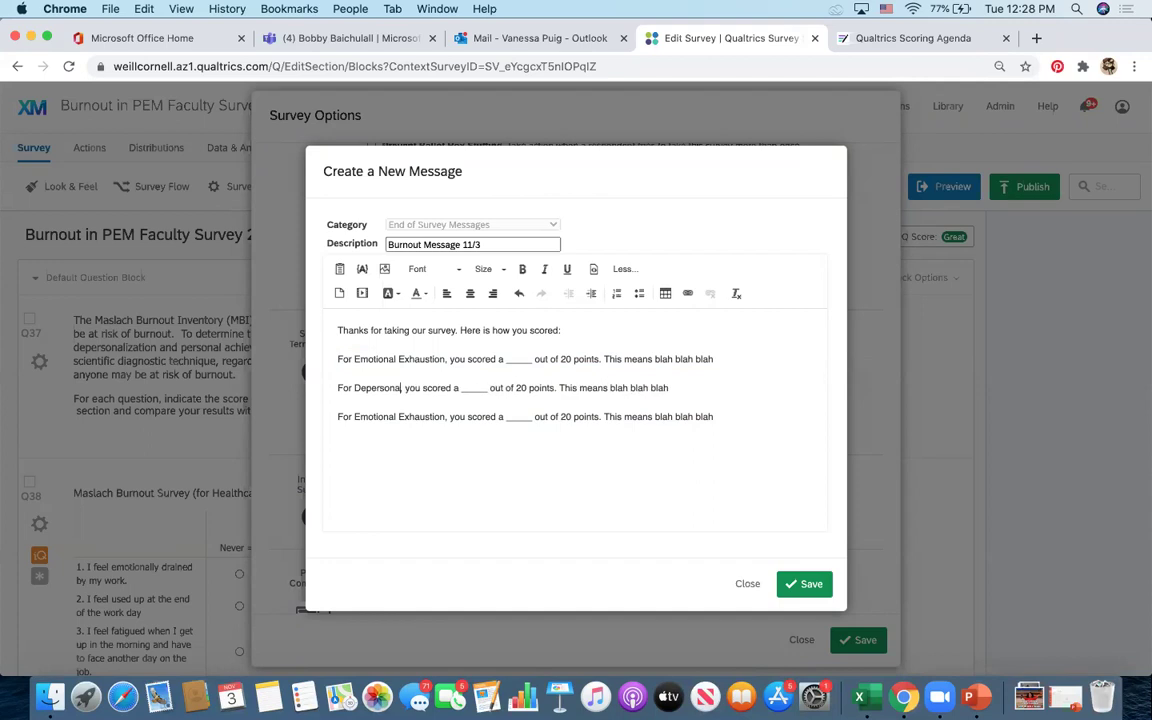
type("tion")
left_click_drag(355, 416, 446, 416)
type("Persona")
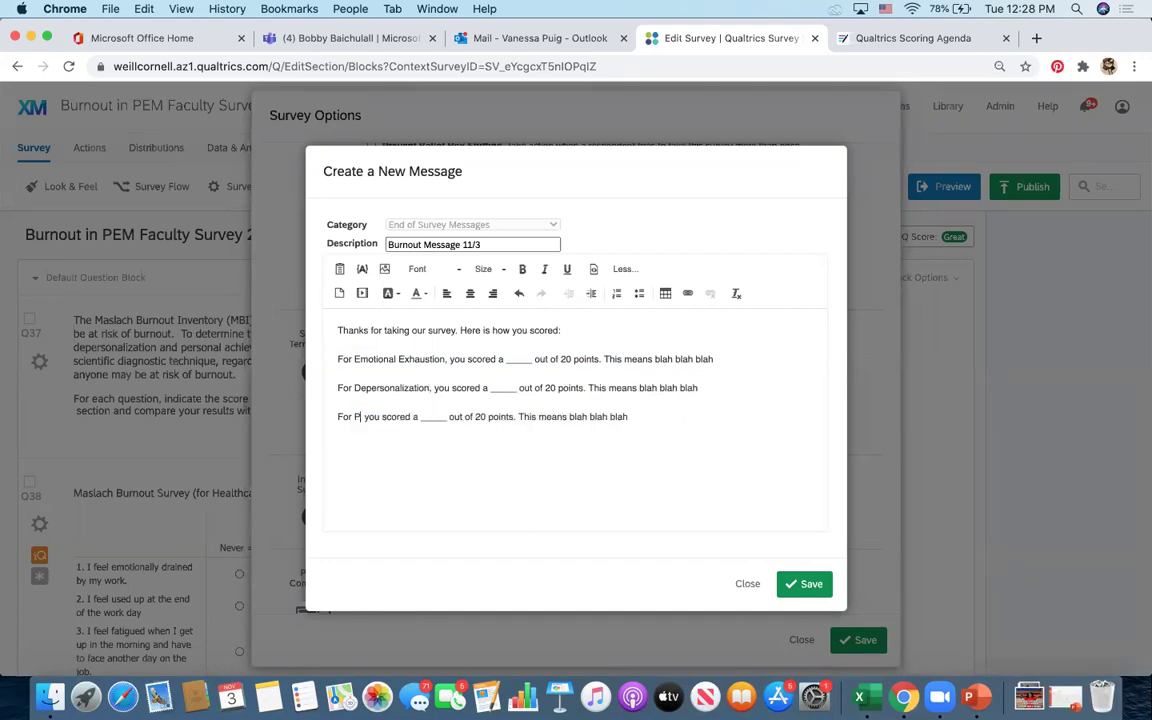
type("l Accompli")
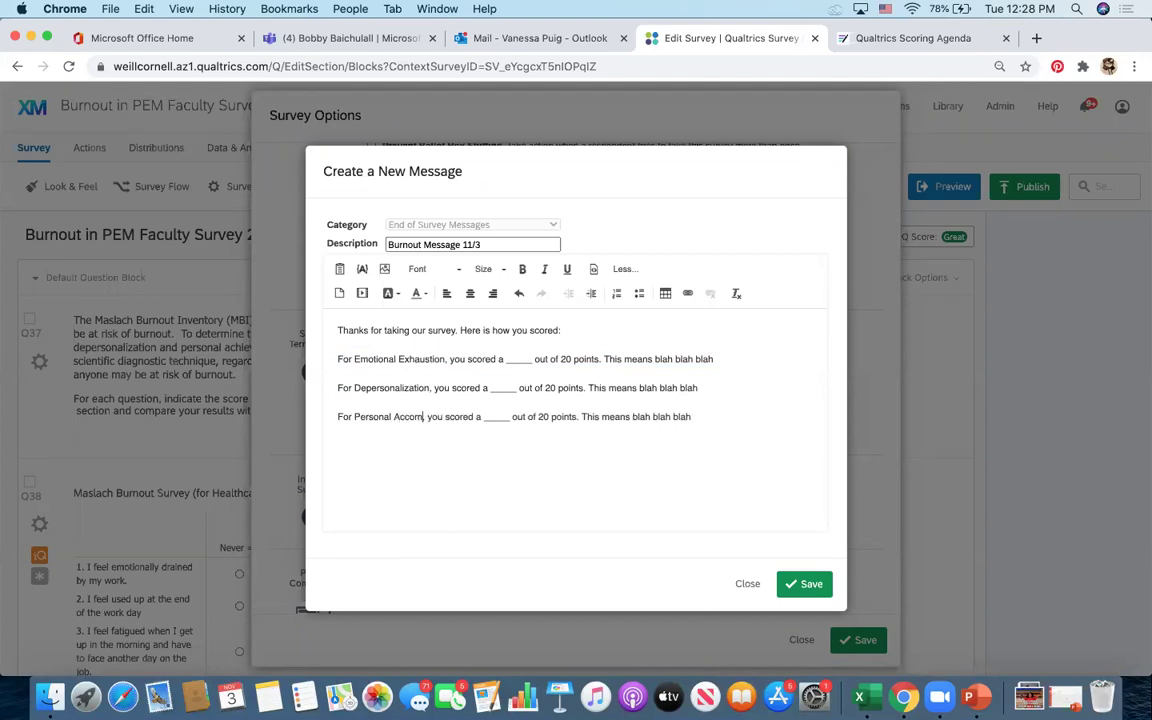
type("shment")
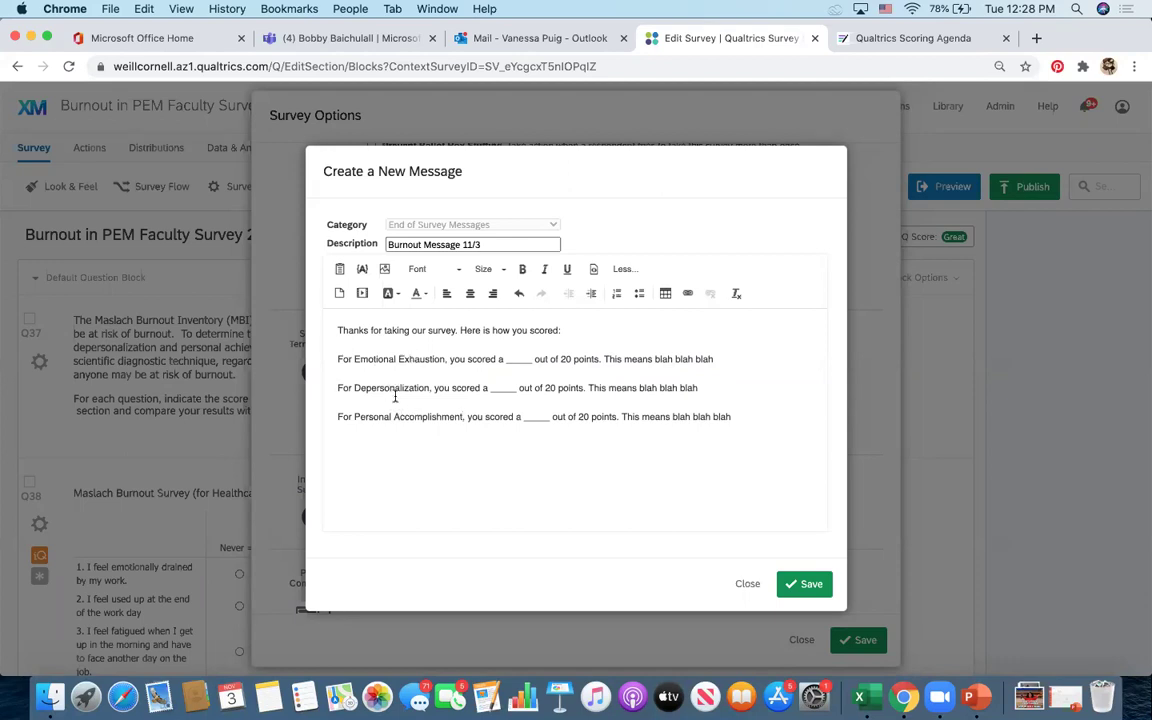
Replace the blank in the Emotional Exhaustion line with piped text for the Emotional Exhaustion scoring category's Score.
double_click(517, 359)
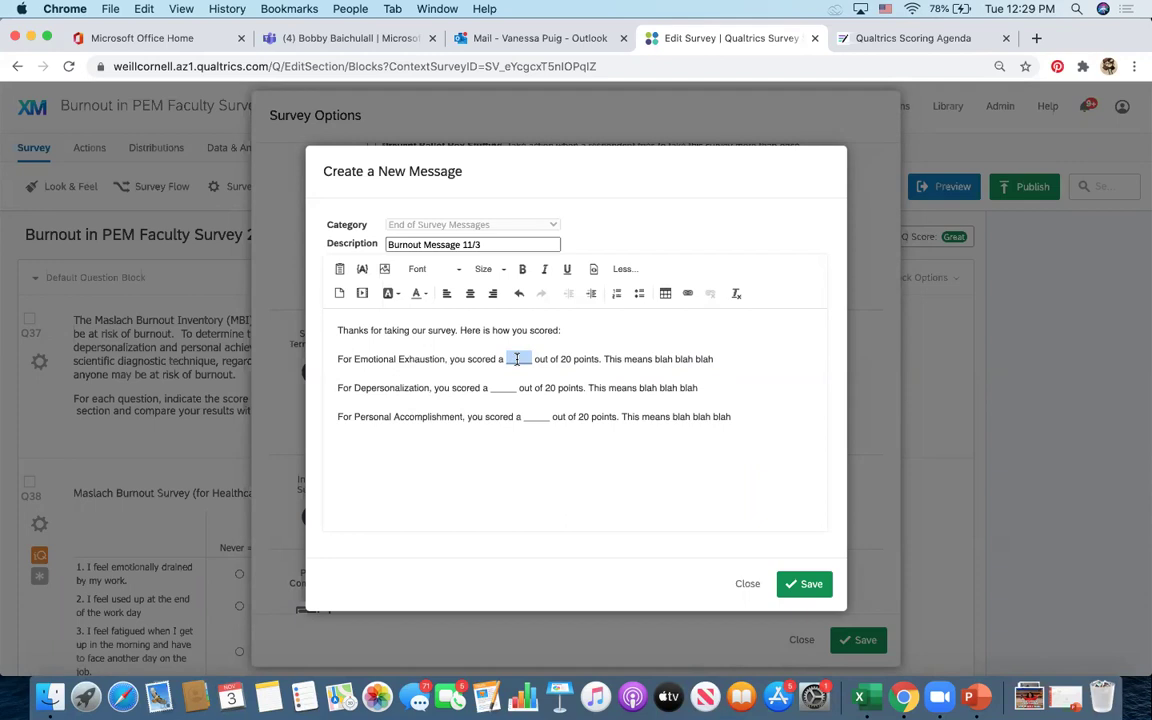
left_click(362, 273)
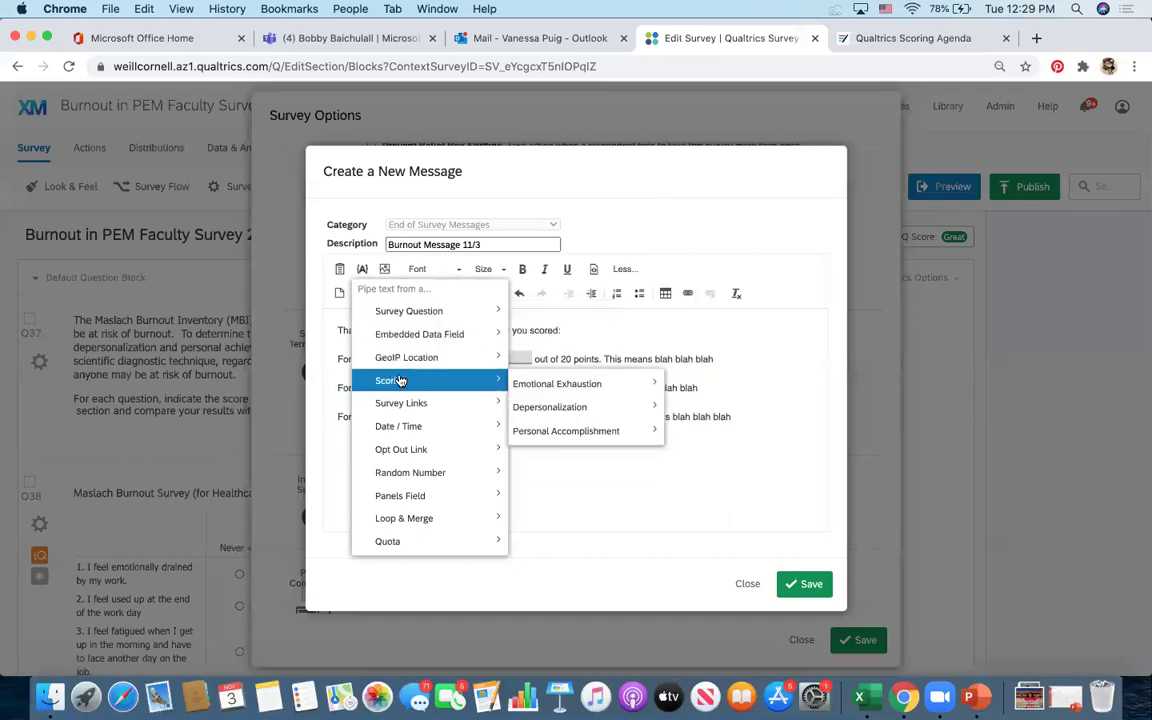
mouse_move(411, 333)
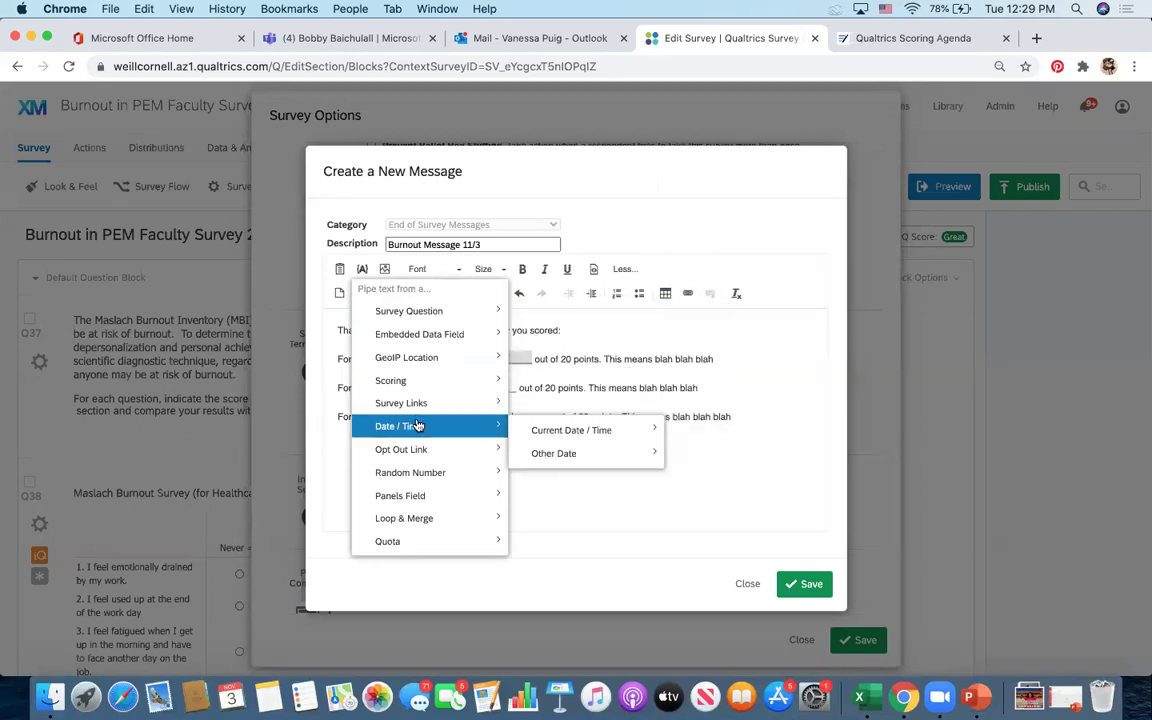
mouse_move(418, 515)
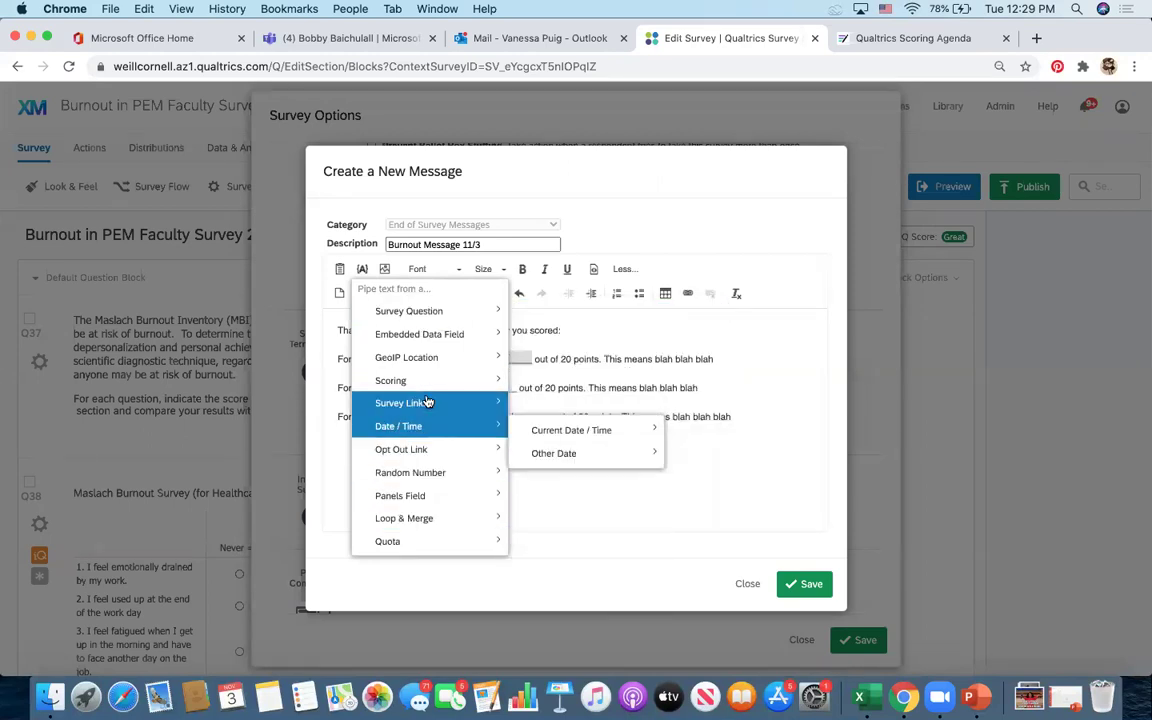
mouse_move(425, 386)
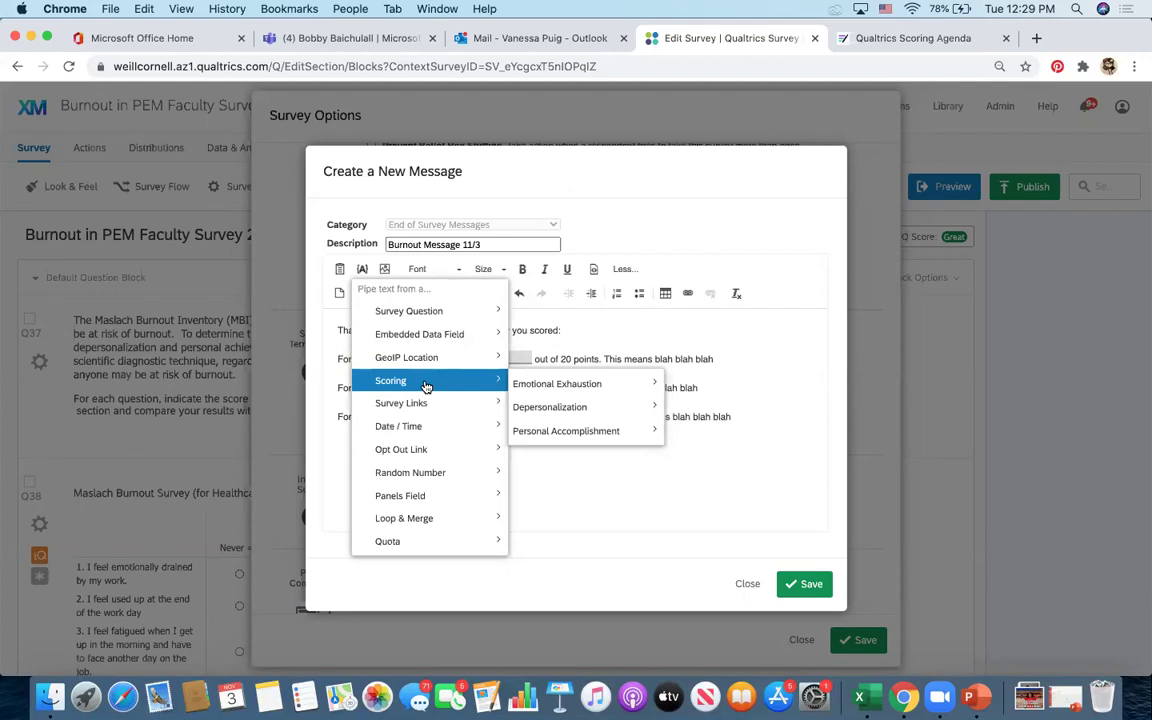
mouse_move(540, 386)
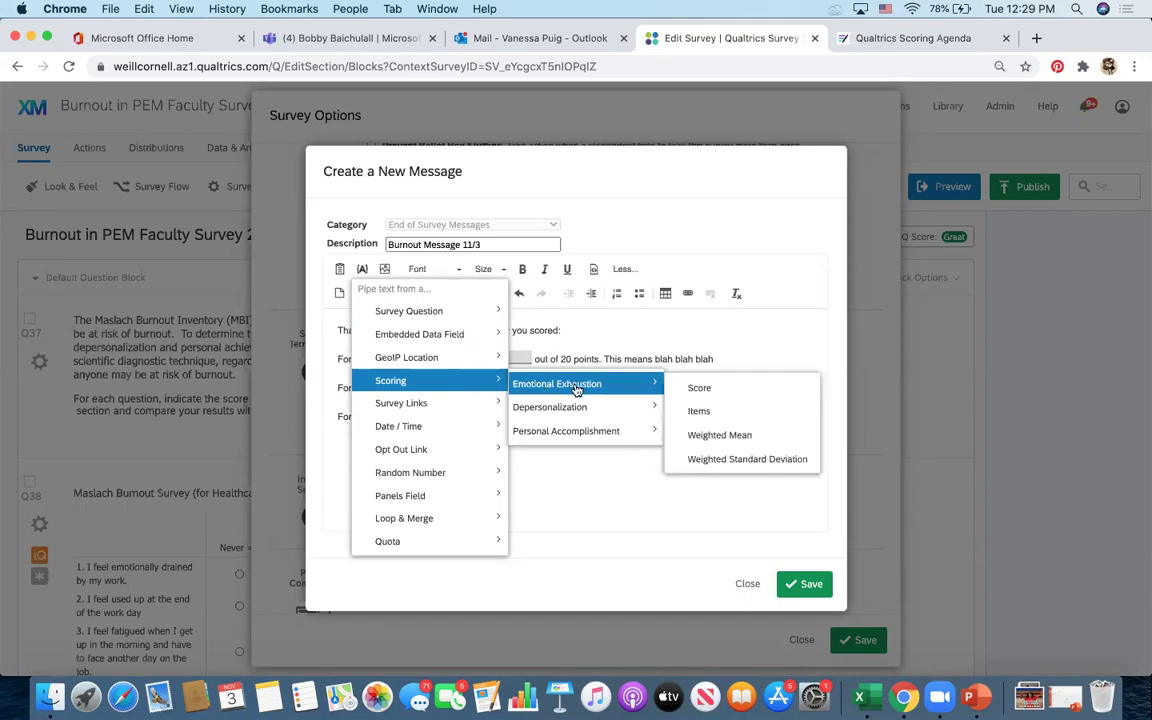
left_click(702, 388)
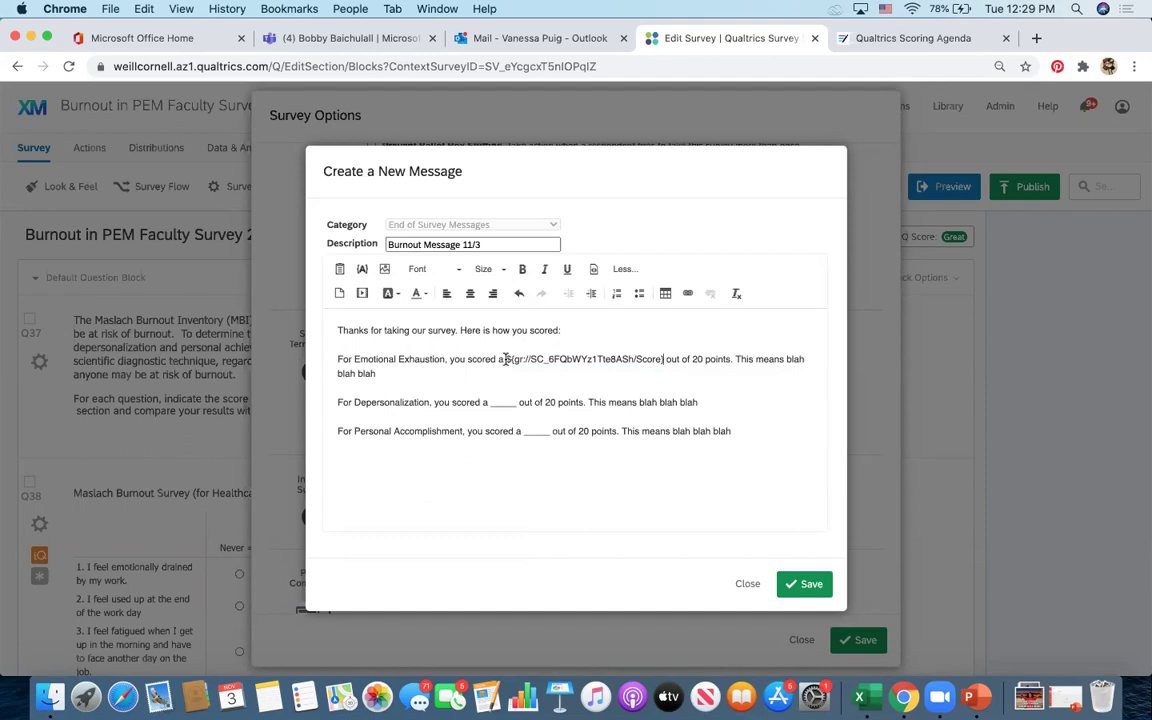
left_click_drag(503, 361, 666, 352)
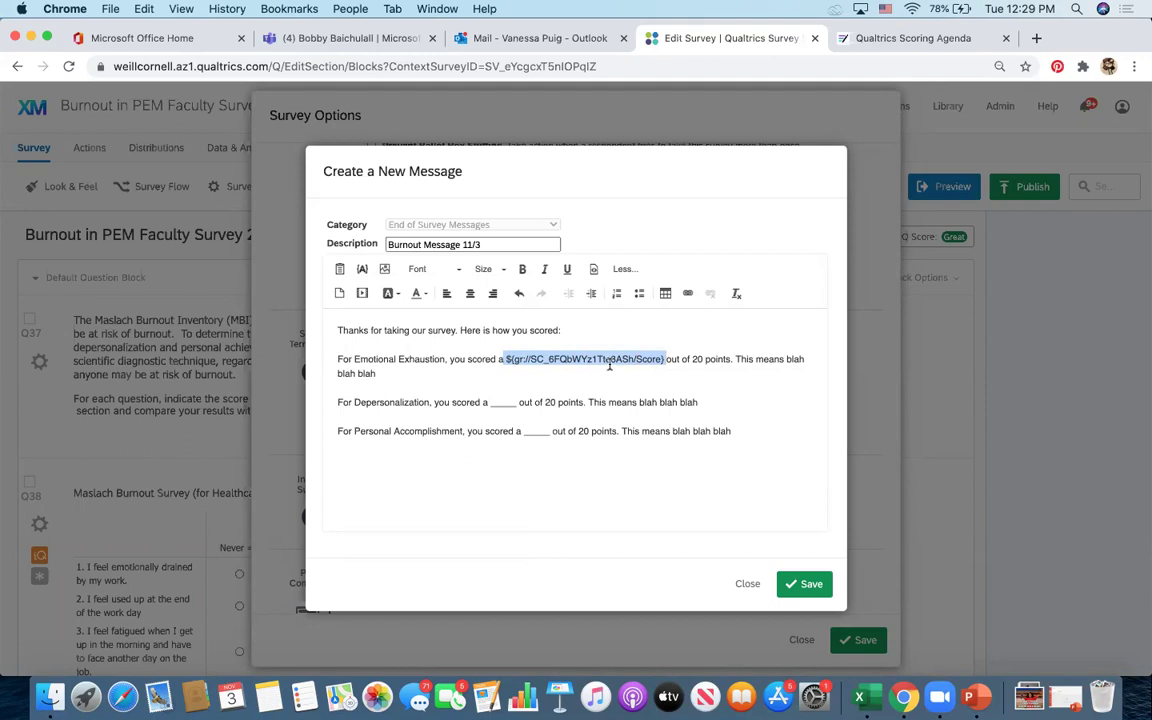
left_click(554, 362)
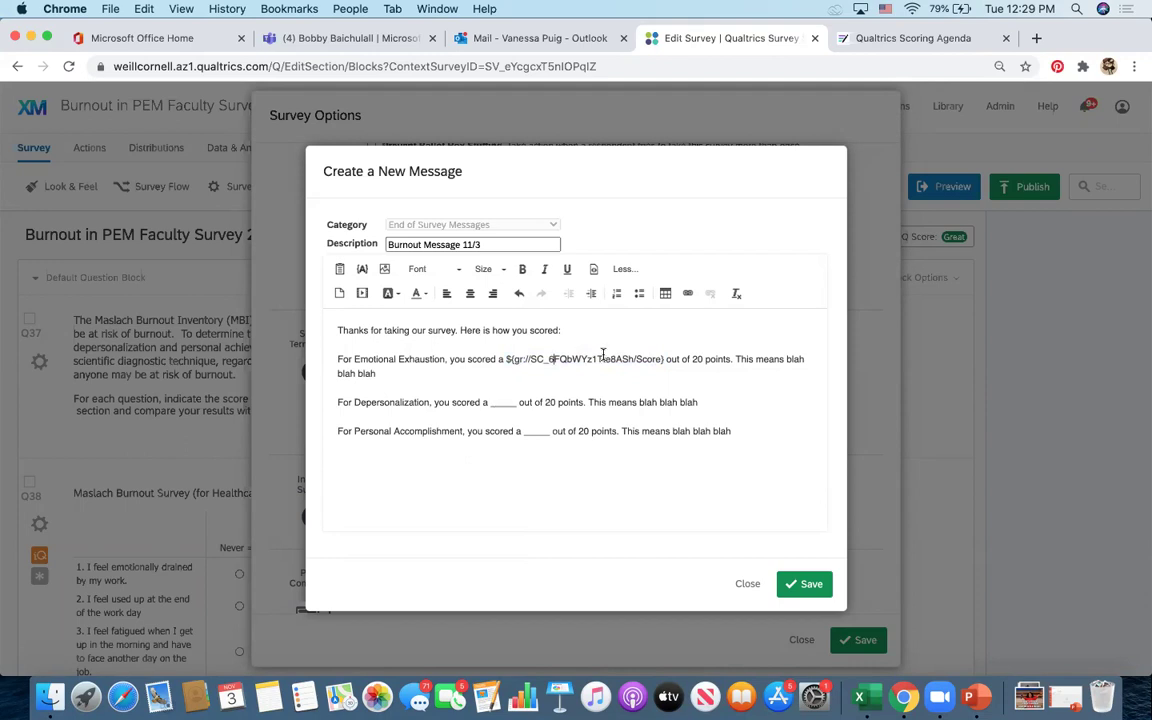
Replace the blank in the Depersonalization line with piped text for the Depersonalization scoring category's Score.
double_click(501, 401)
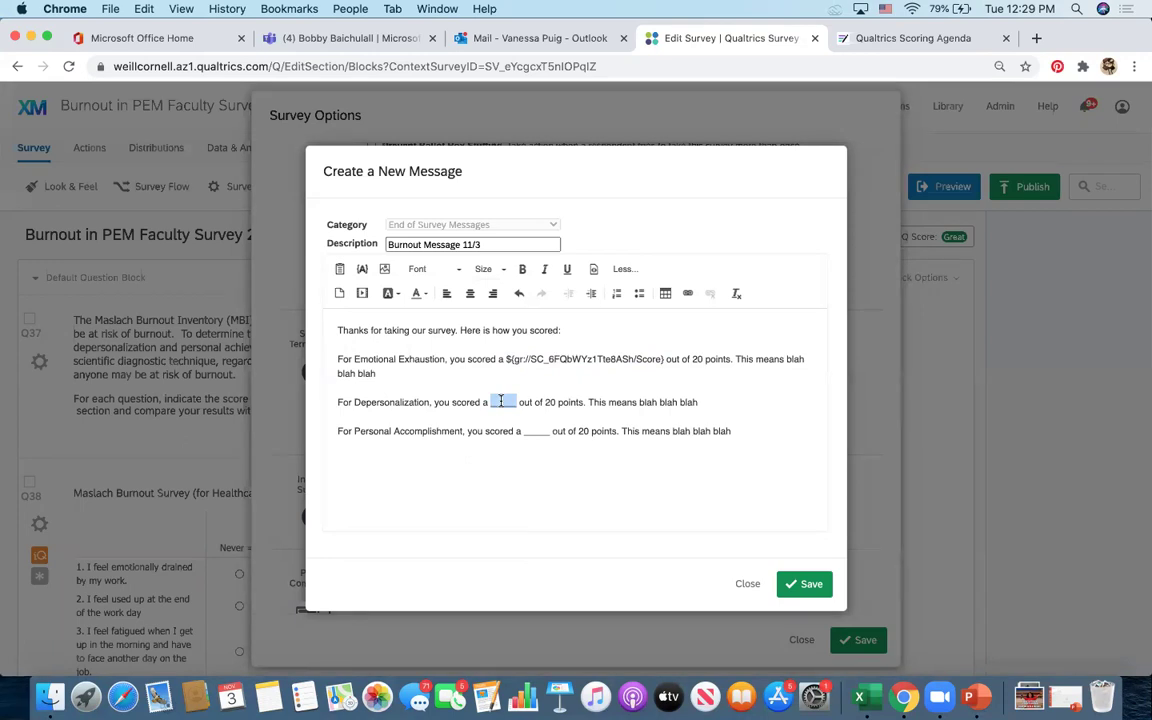
left_click(363, 269)
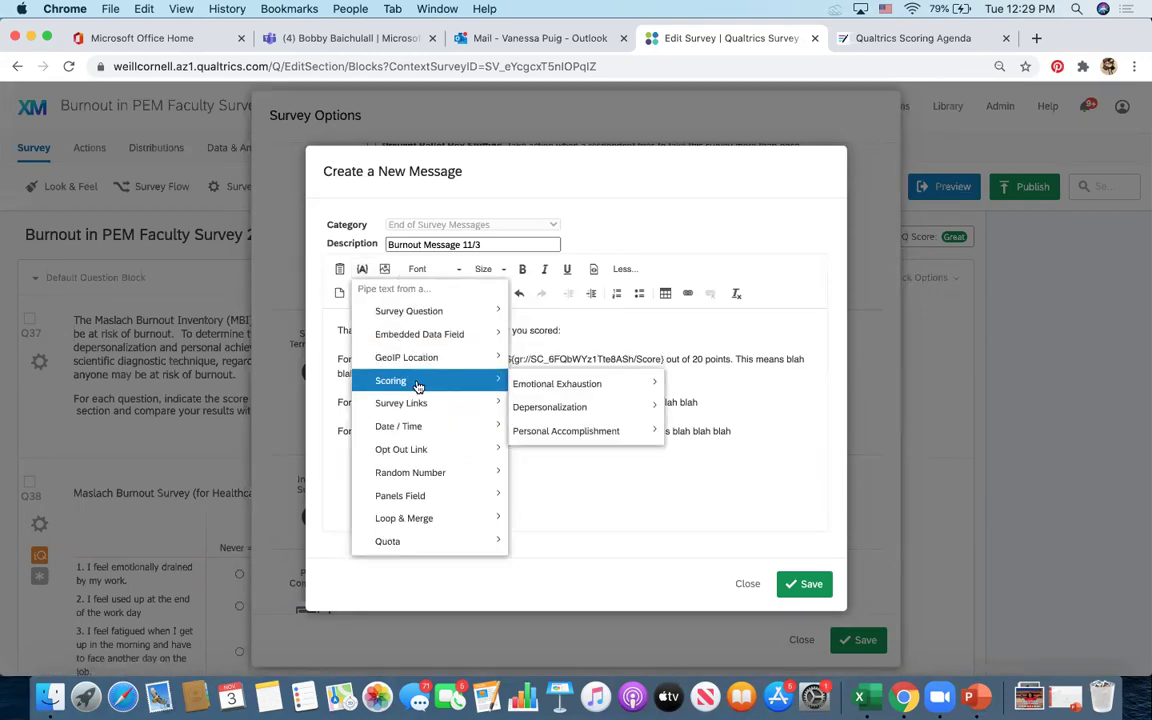
mouse_move(549, 412)
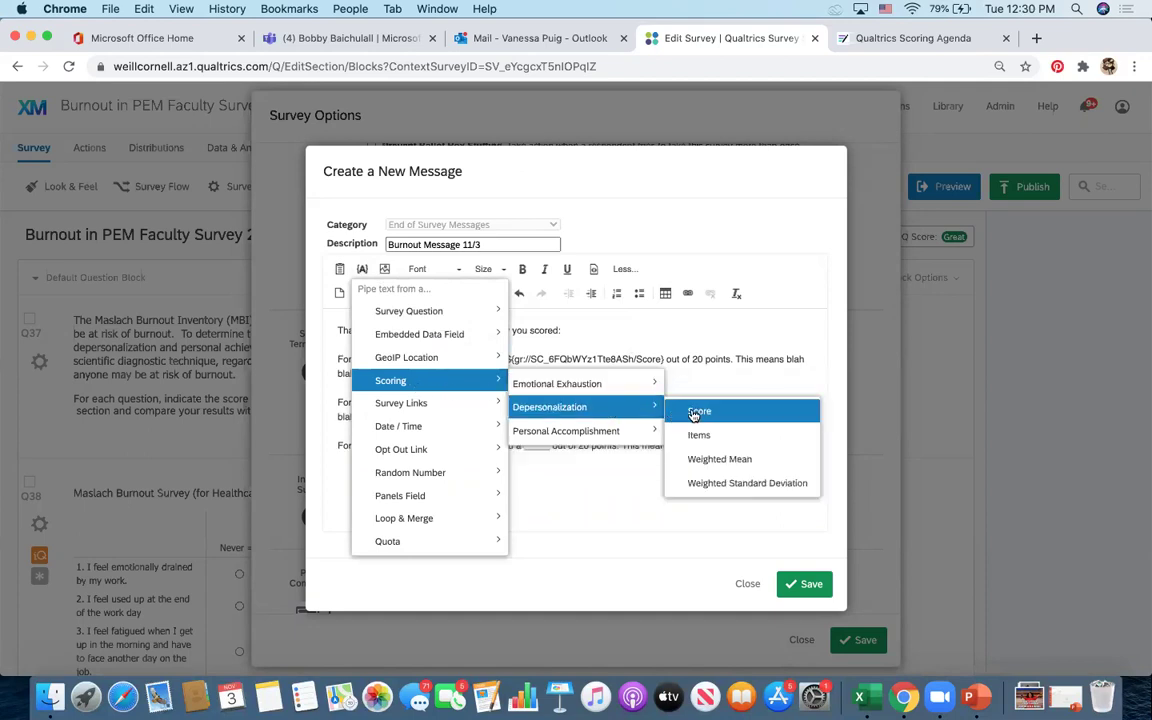
left_click(696, 410)
Replace the blank in the Personal Accomplishment line with piped text for the Personal Accomplishment scoring category's Score.
double_click(535, 444)
left_click(362, 269)
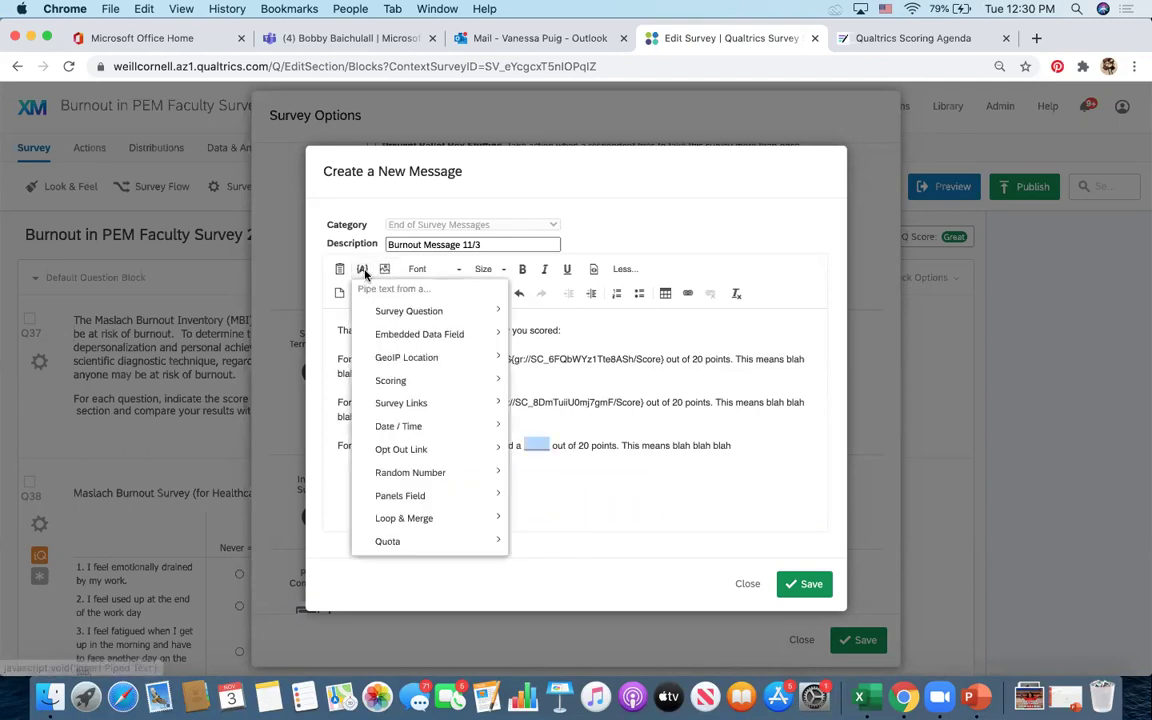
mouse_move(432, 388)
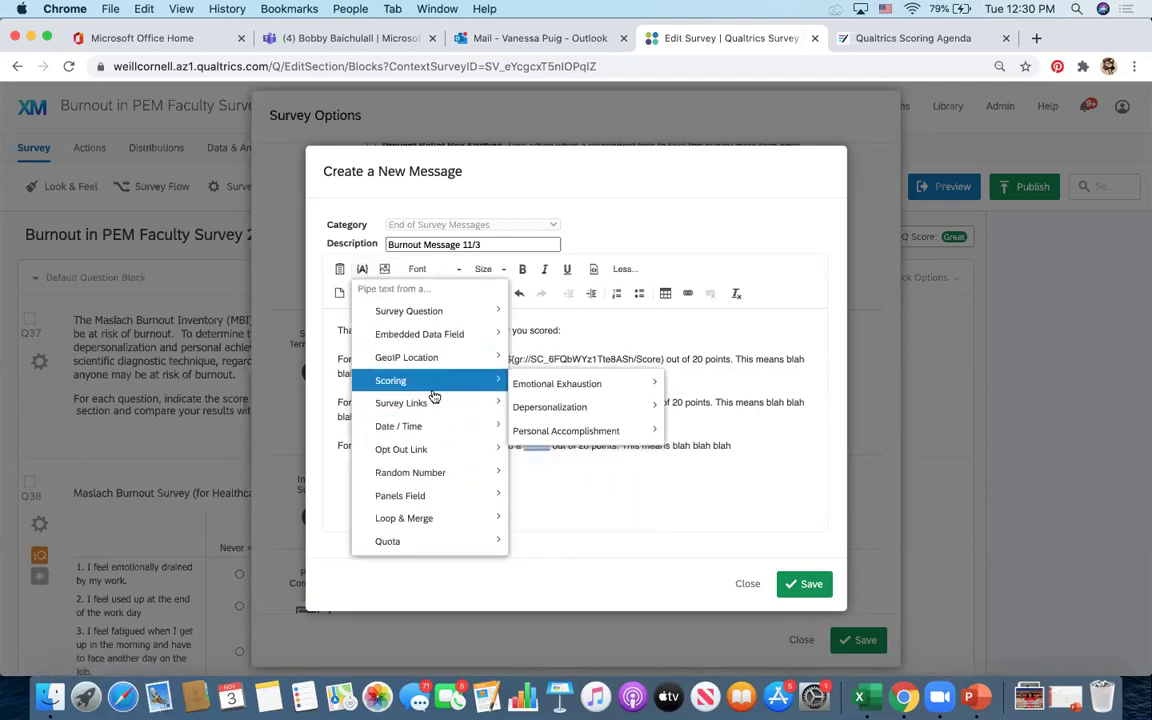
mouse_move(575, 430)
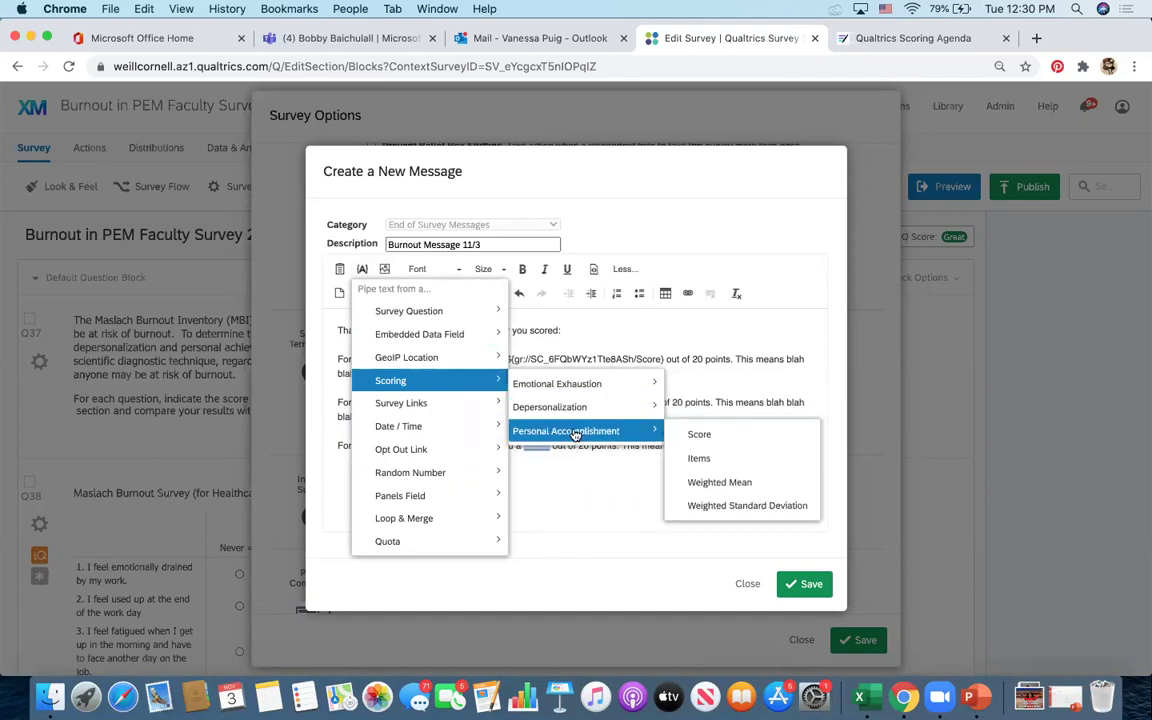
left_click(686, 438)
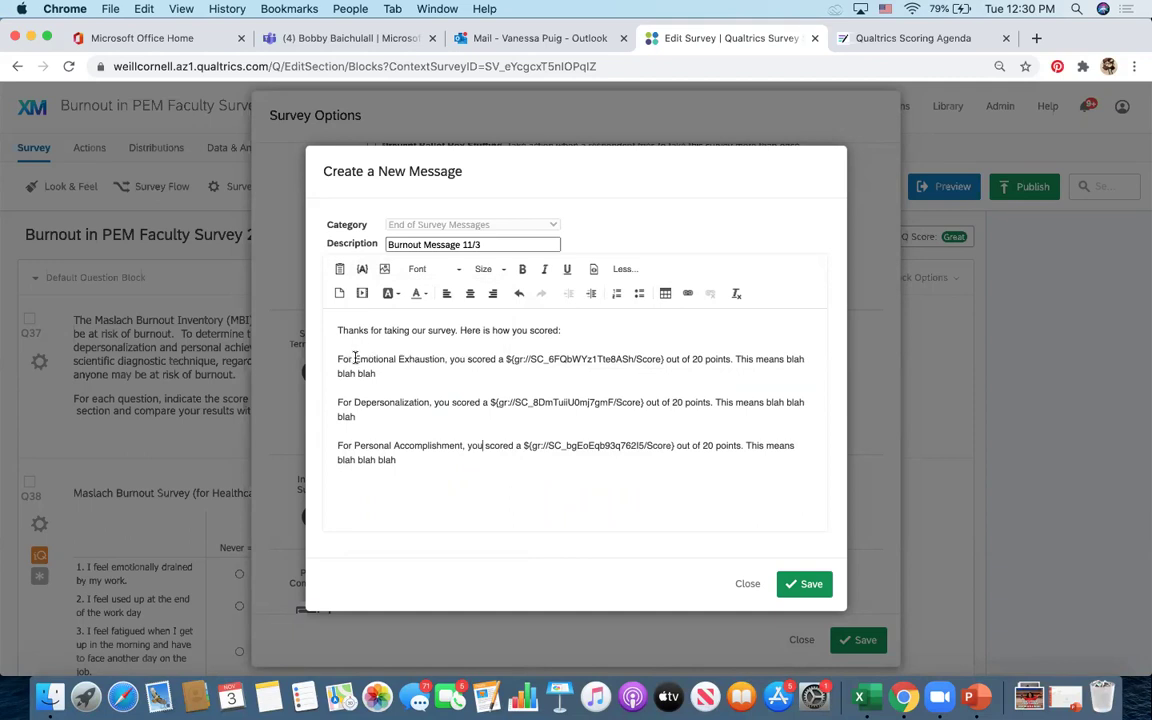
Make the category names Emotional Exhaustion, Depersonalization and Personal Accomplishment bold in the three score lines.
left_click_drag(355, 358, 444, 358)
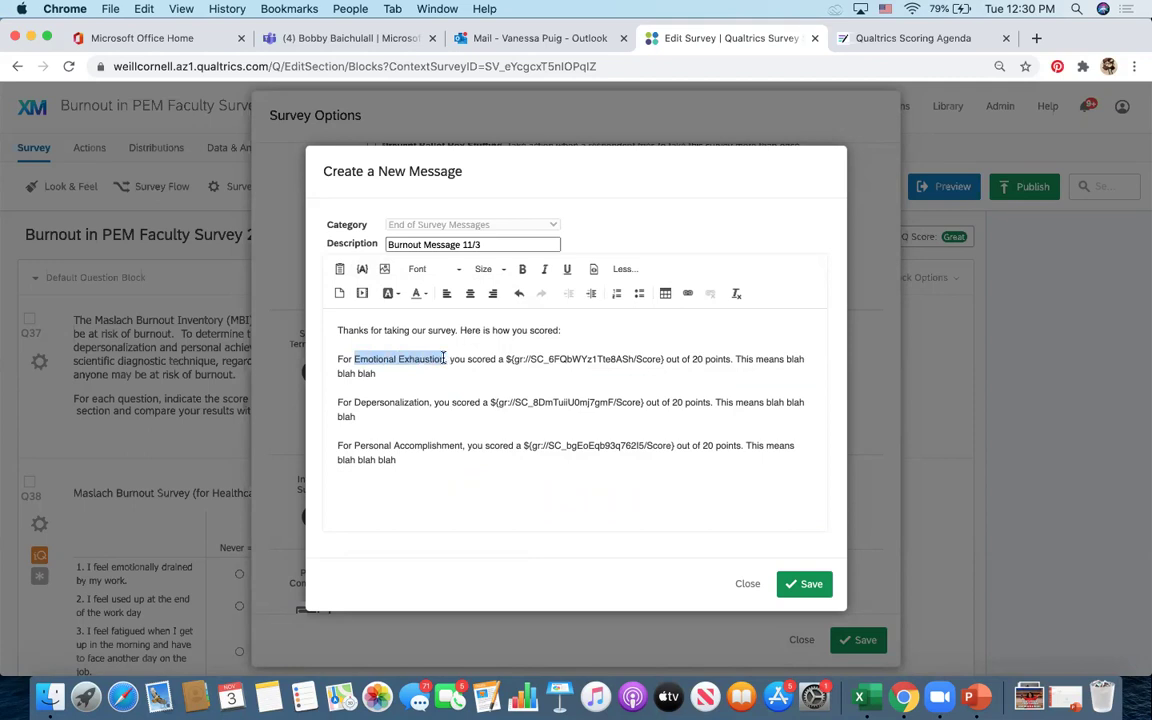
left_click(522, 268)
left_click(340, 430)
left_click_drag(355, 401, 430, 401)
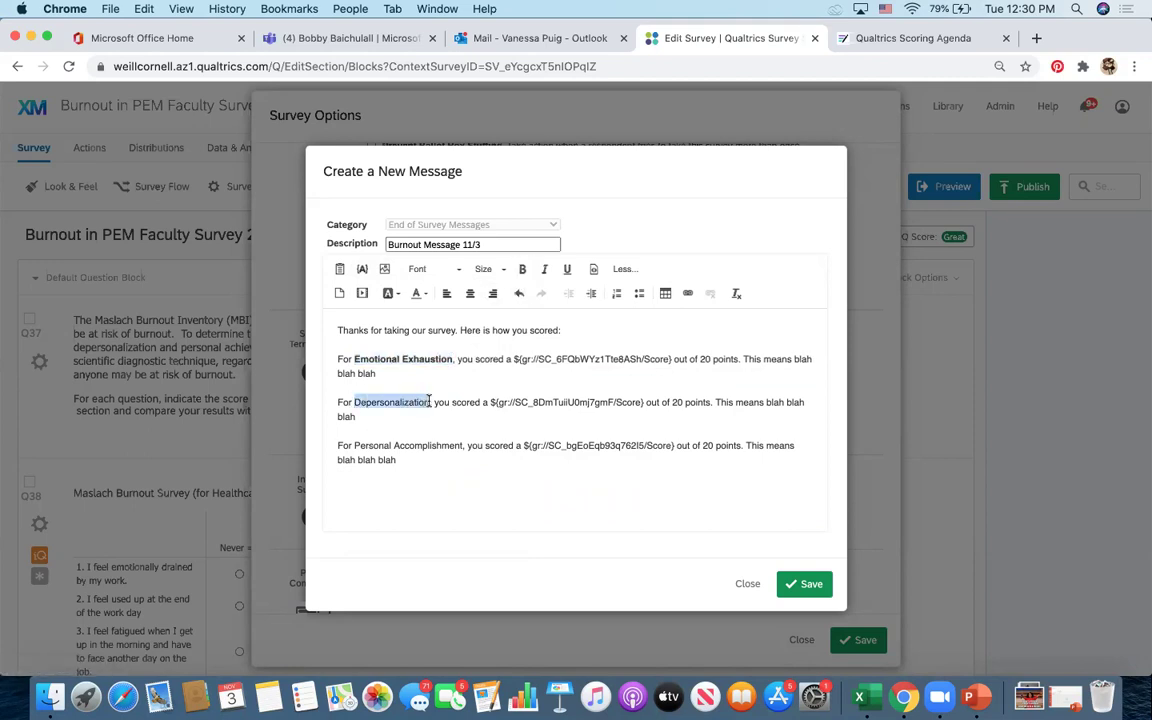
left_click(522, 268)
left_click(357, 442)
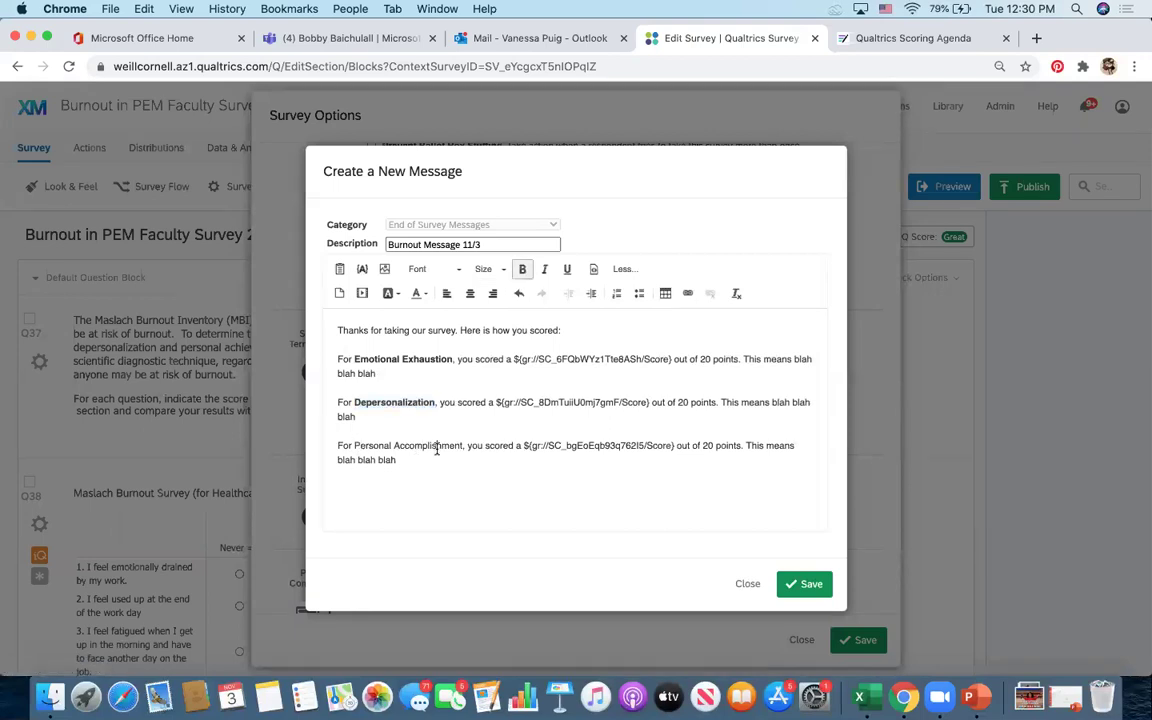
left_click_drag(356, 445, 464, 445)
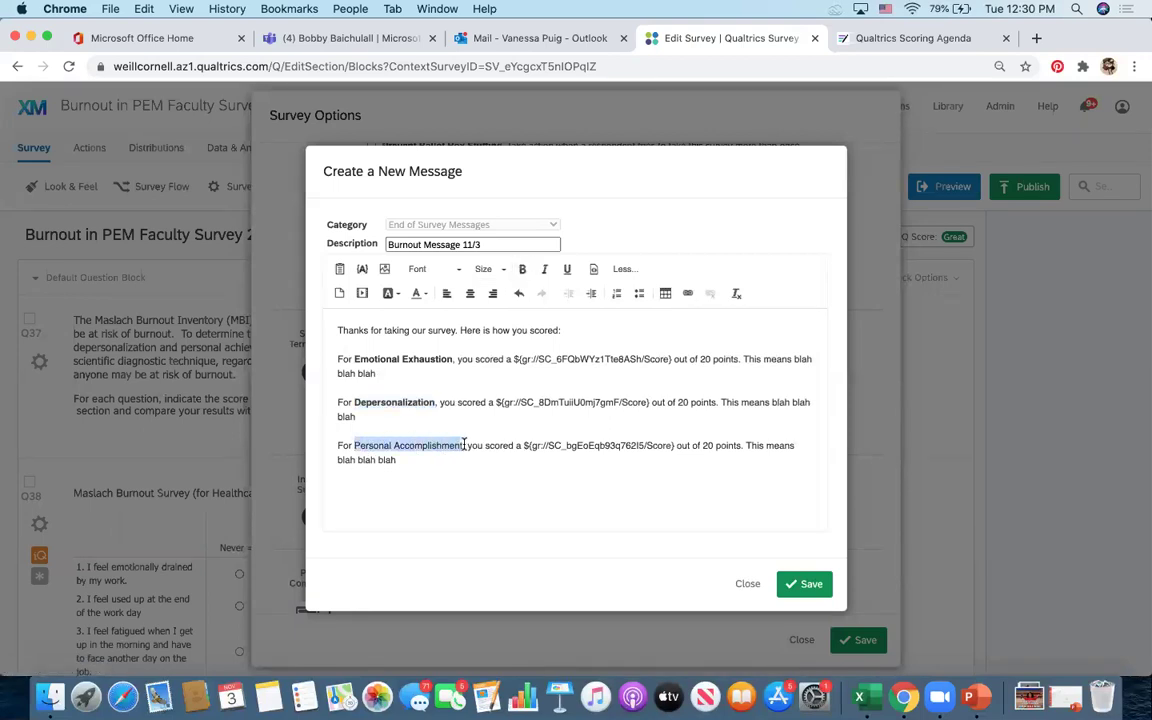
left_click(522, 268)
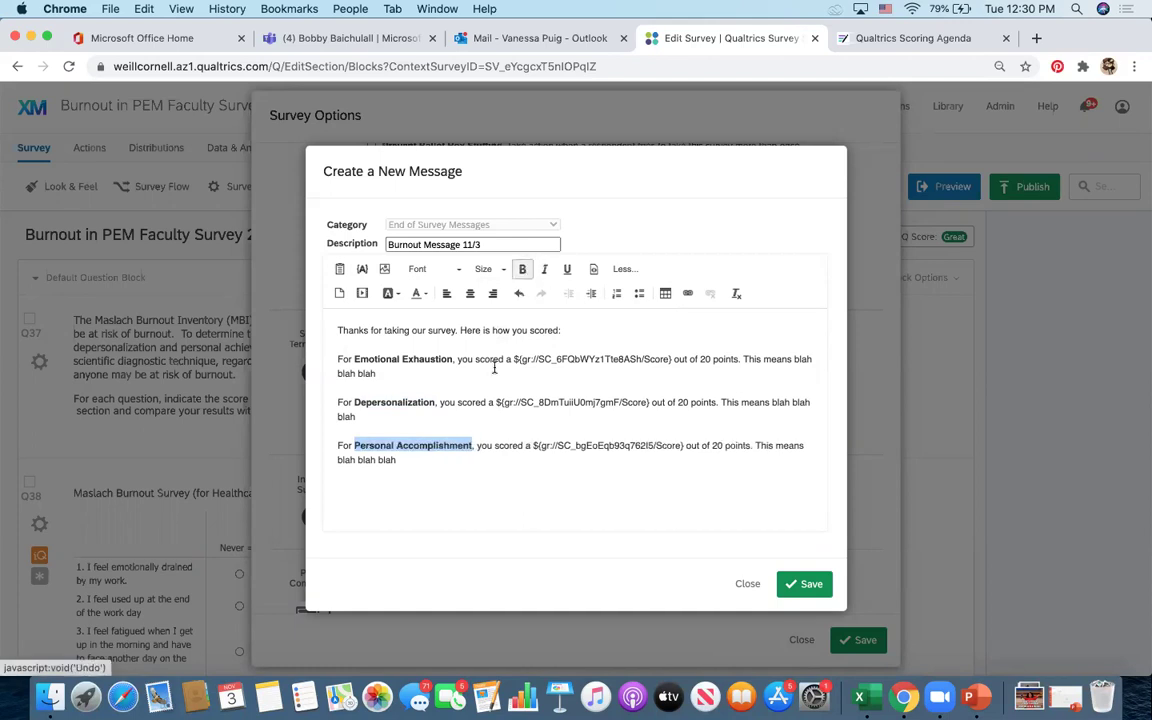
Make the piped score code in the Emotional Exhaustion line bold and colour its text Strong Cyan.
left_click(500, 365)
left_click_drag(516, 358, 676, 359)
left_click(522, 268)
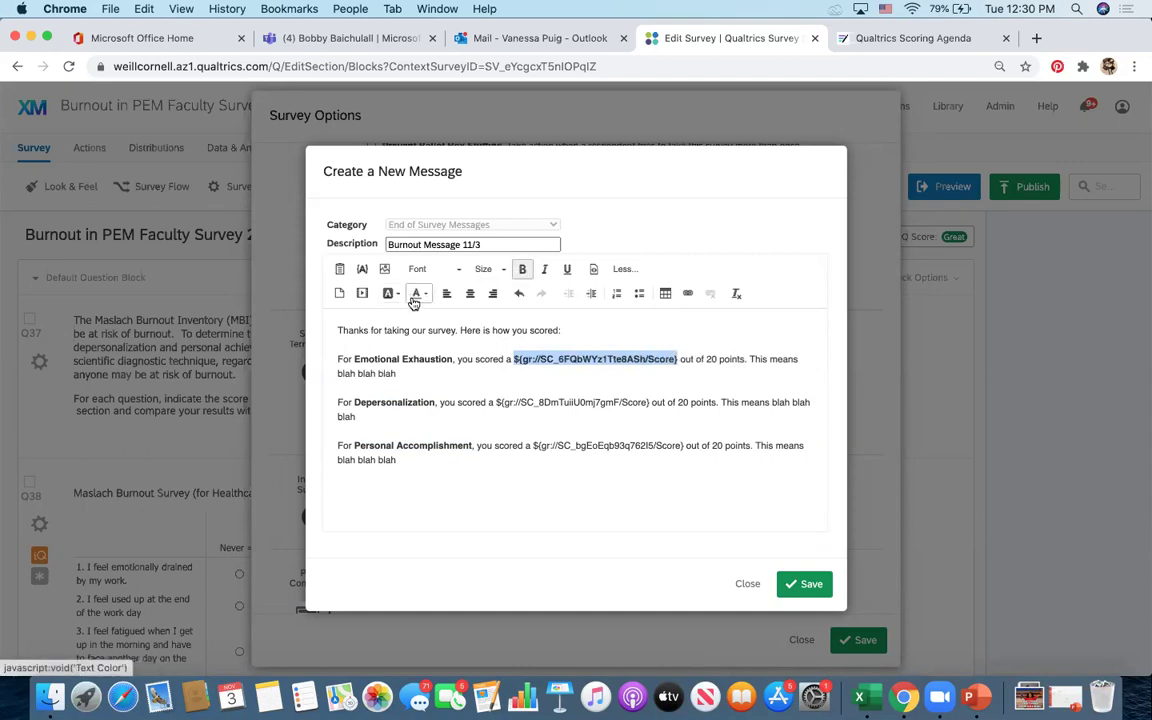
left_click(415, 297)
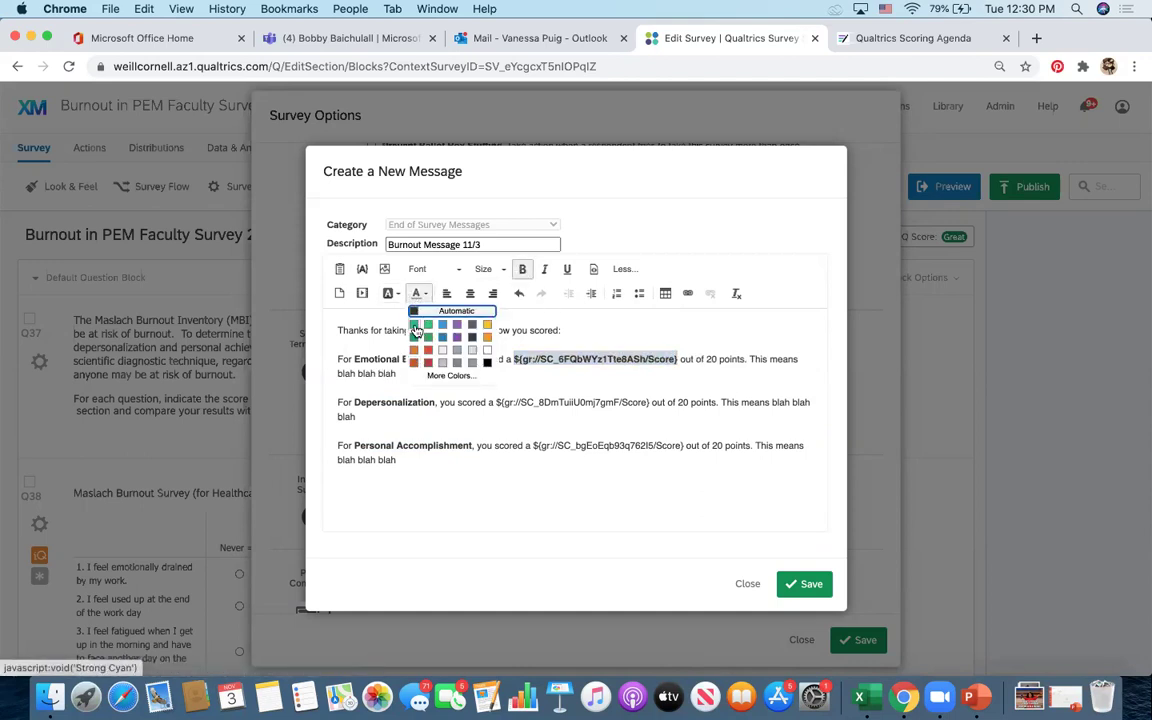
left_click(415, 330)
left_click(484, 388)
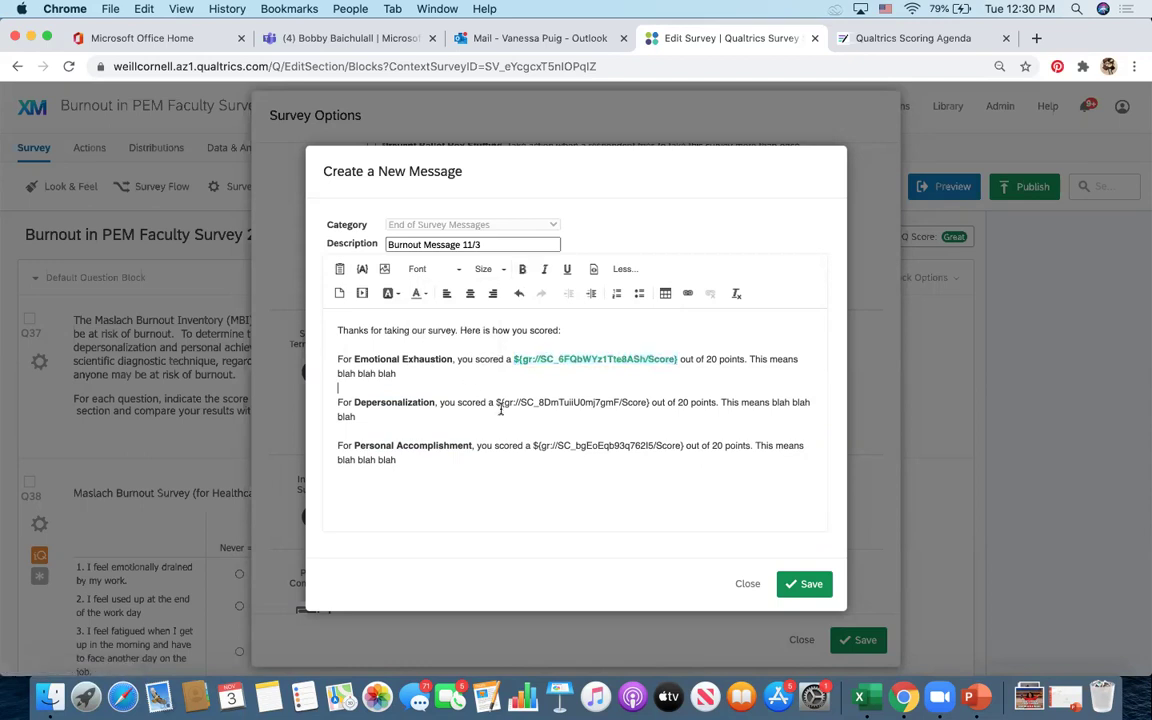
Make the piped score code in the Depersonalization line bold and colour its text Dark Cyan.
left_click_drag(497, 401, 652, 402)
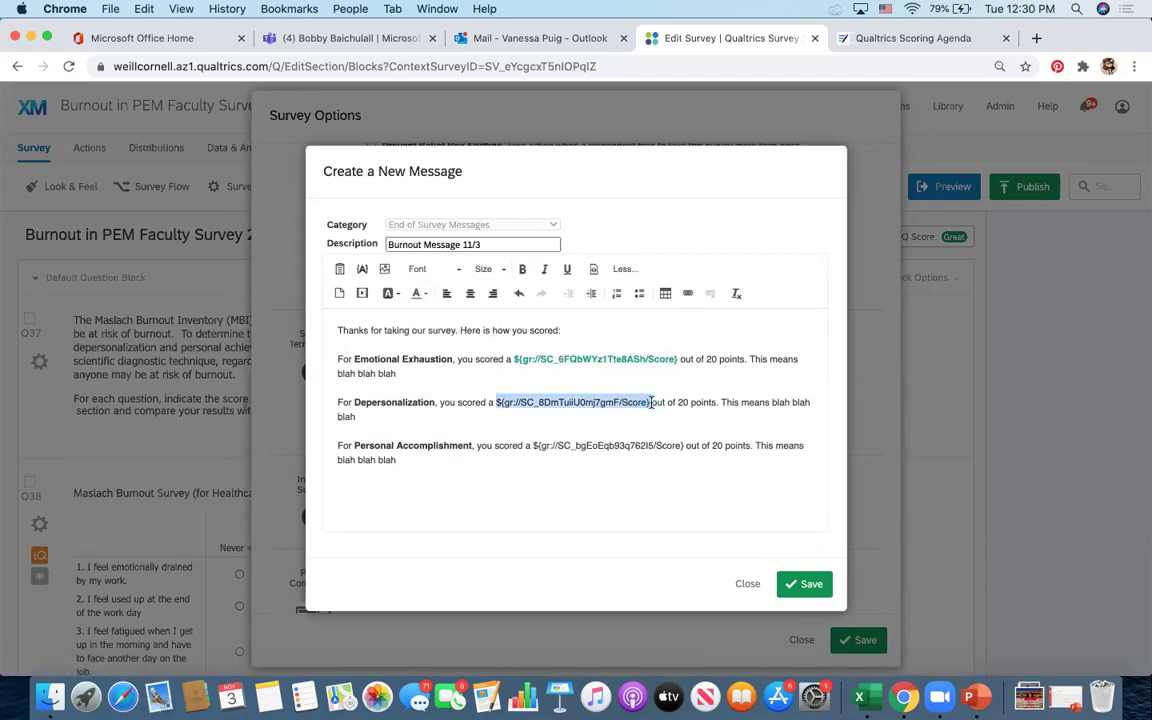
left_click(523, 270)
left_click(418, 294)
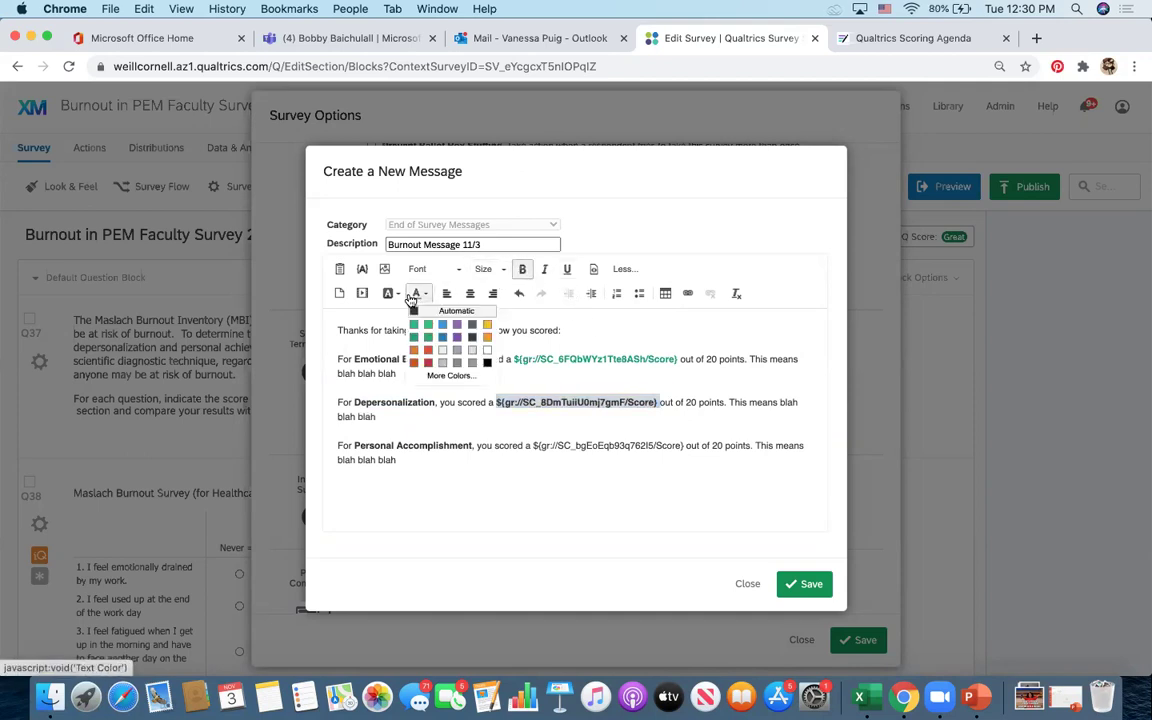
left_click(414, 337)
left_click(514, 437)
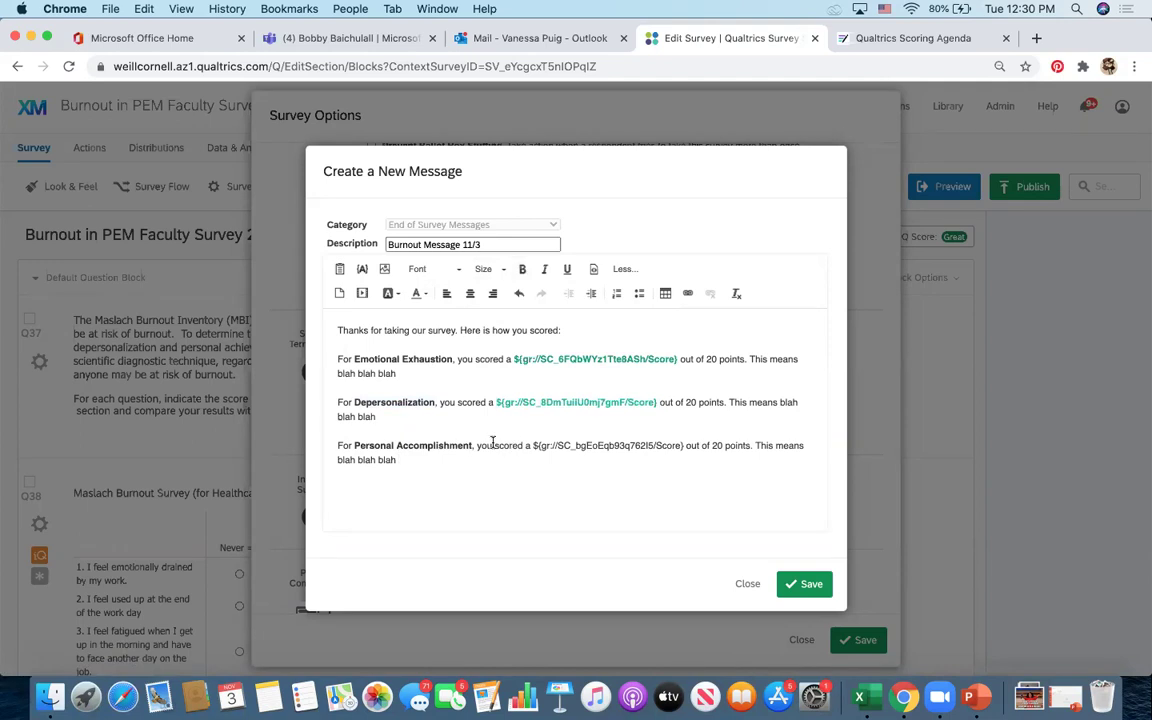
Make the piped score code in the Personal Accomplishment line bold and colour its text Dark Cyan.
left_click_drag(533, 446, 686, 446)
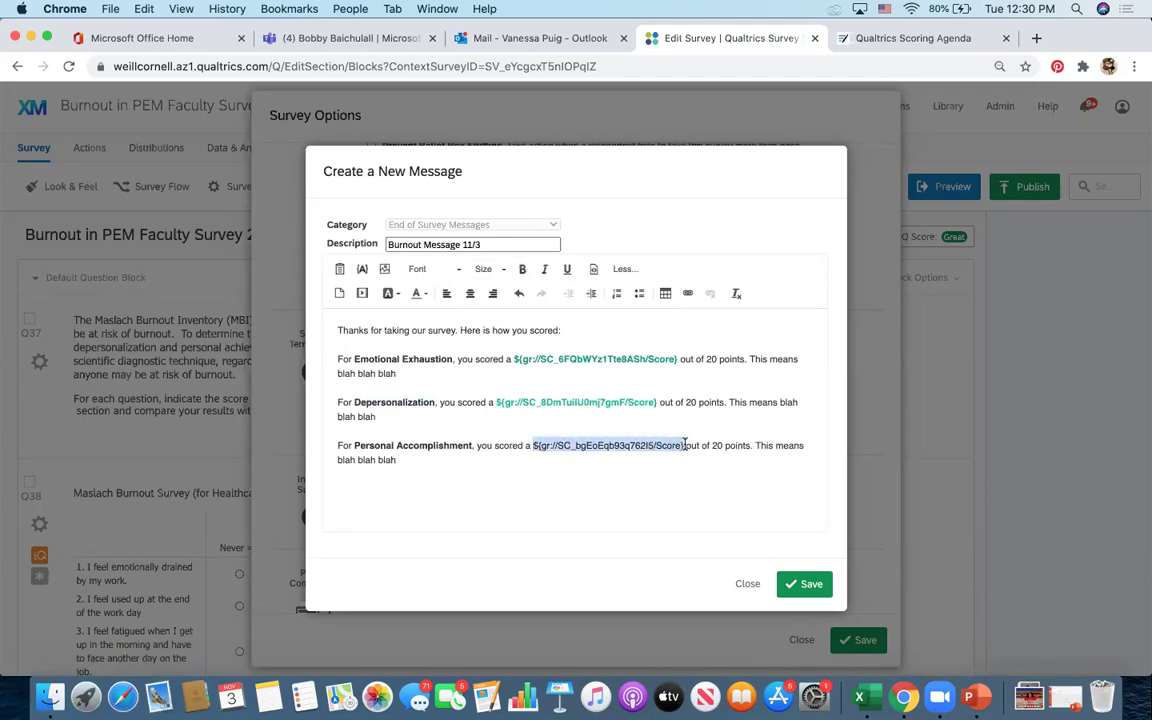
left_click(522, 269)
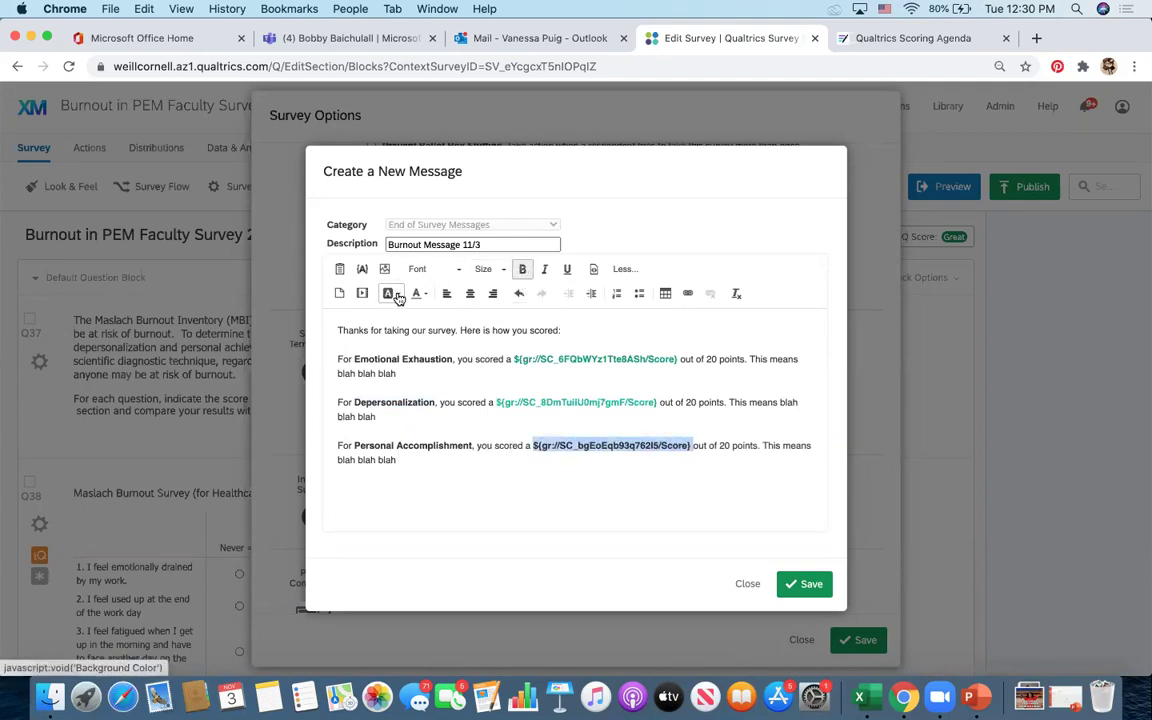
left_click(416, 294)
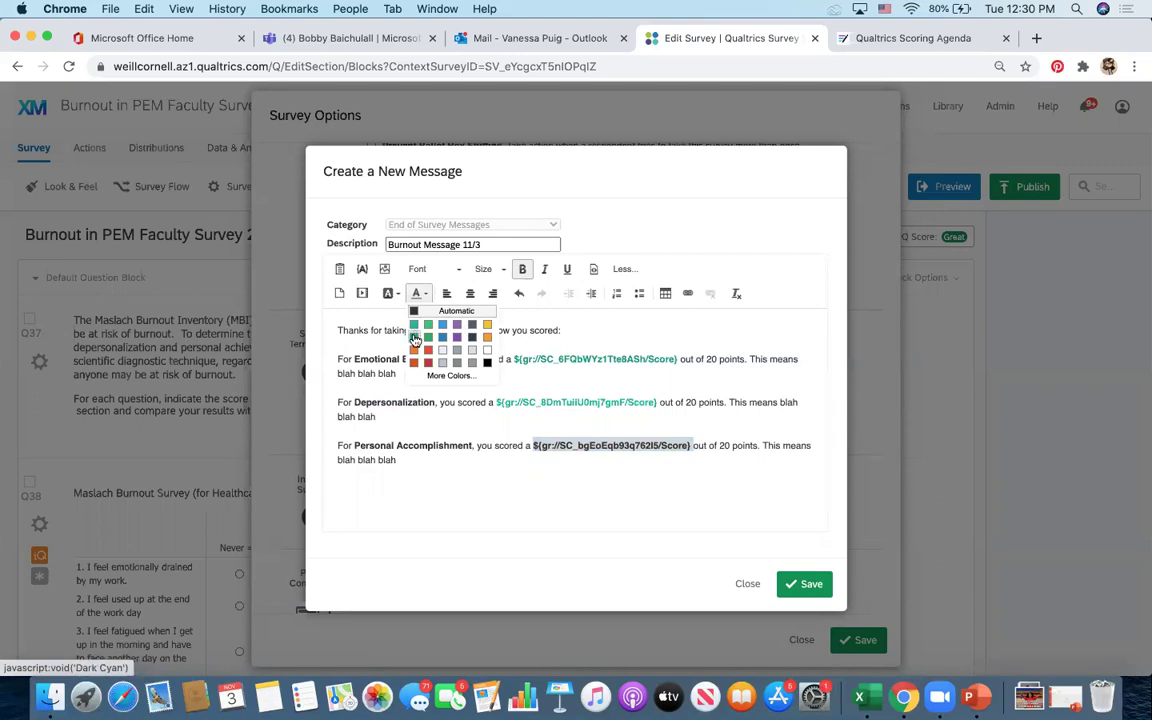
left_click(414, 340)
left_click(584, 490)
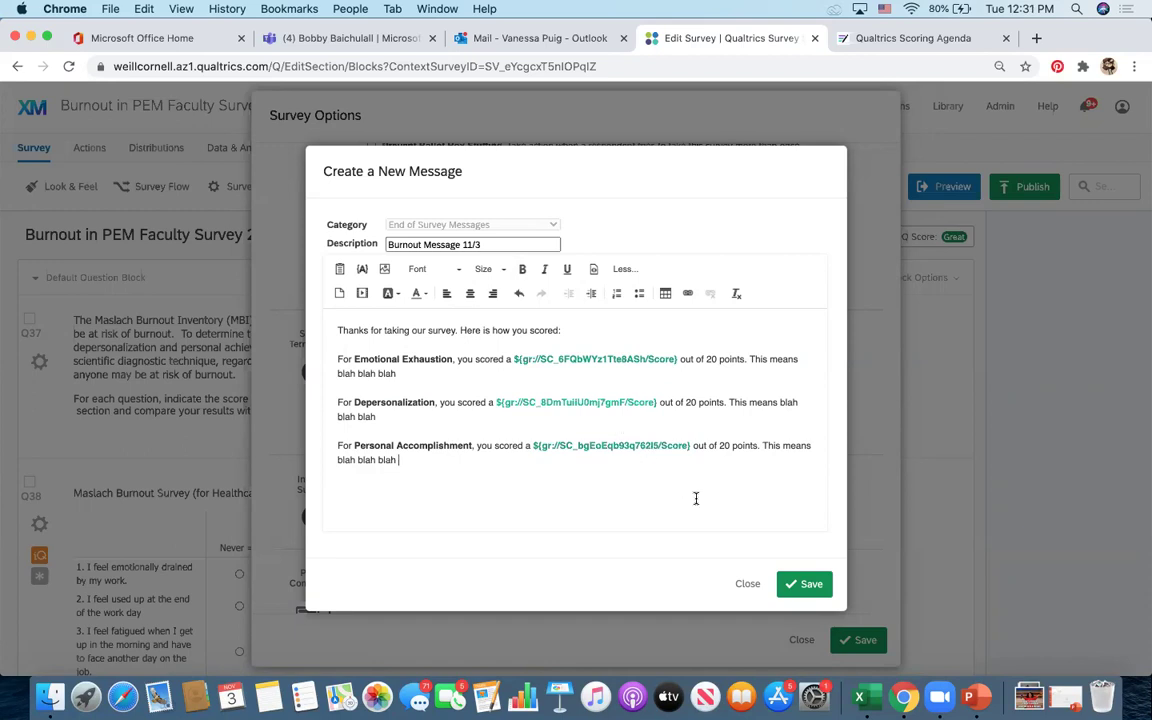
Save the Burnout Message 11/3 end-of-survey message and the survey options.
left_click(789, 580)
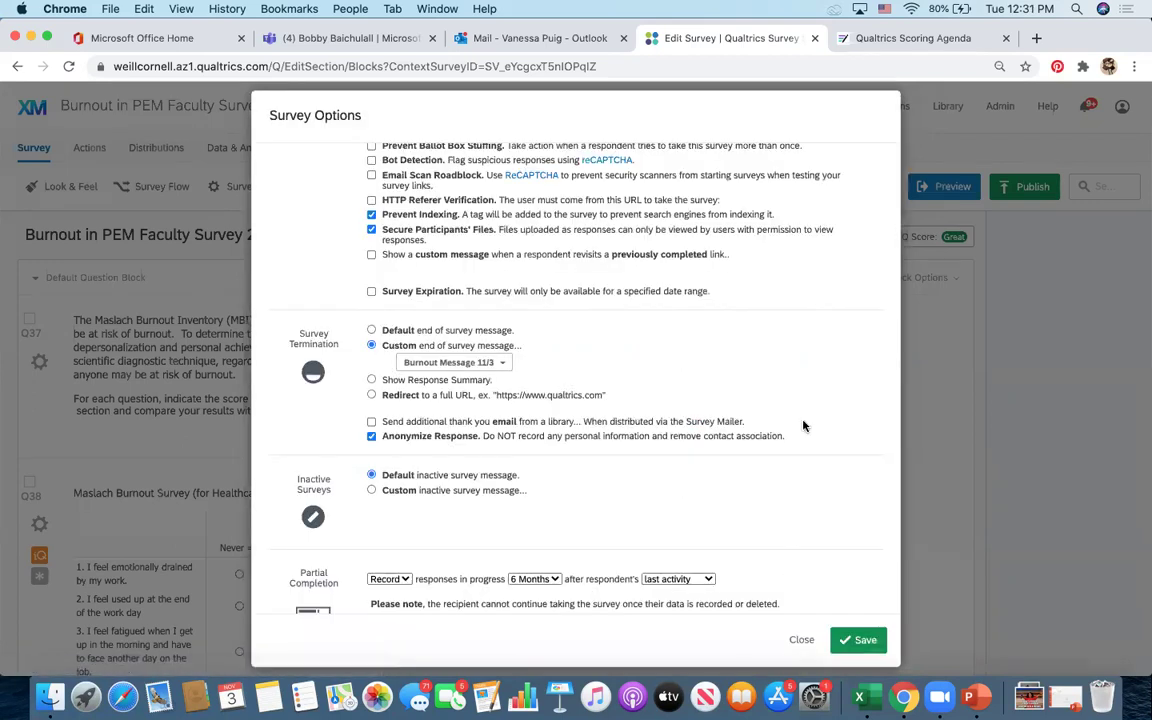
left_click(862, 640)
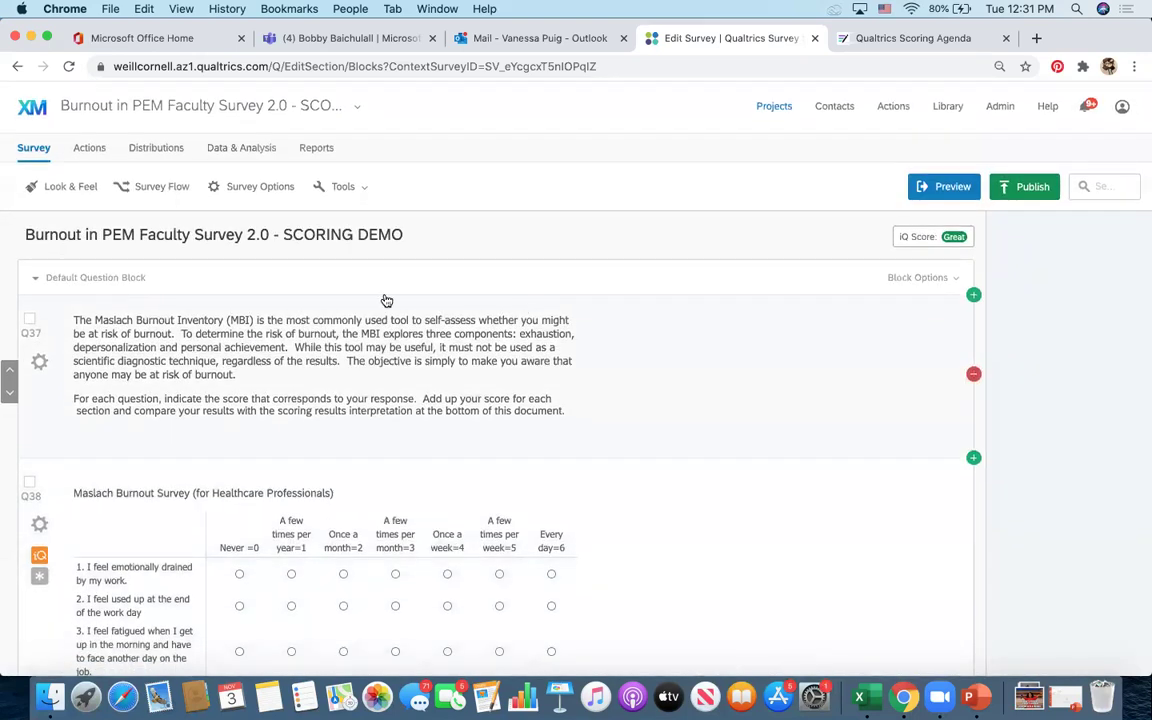
Open the survey preview and answer Maslach statements 1 to 4 with the options scored 0, 3, 3 and 1.
left_click(941, 186)
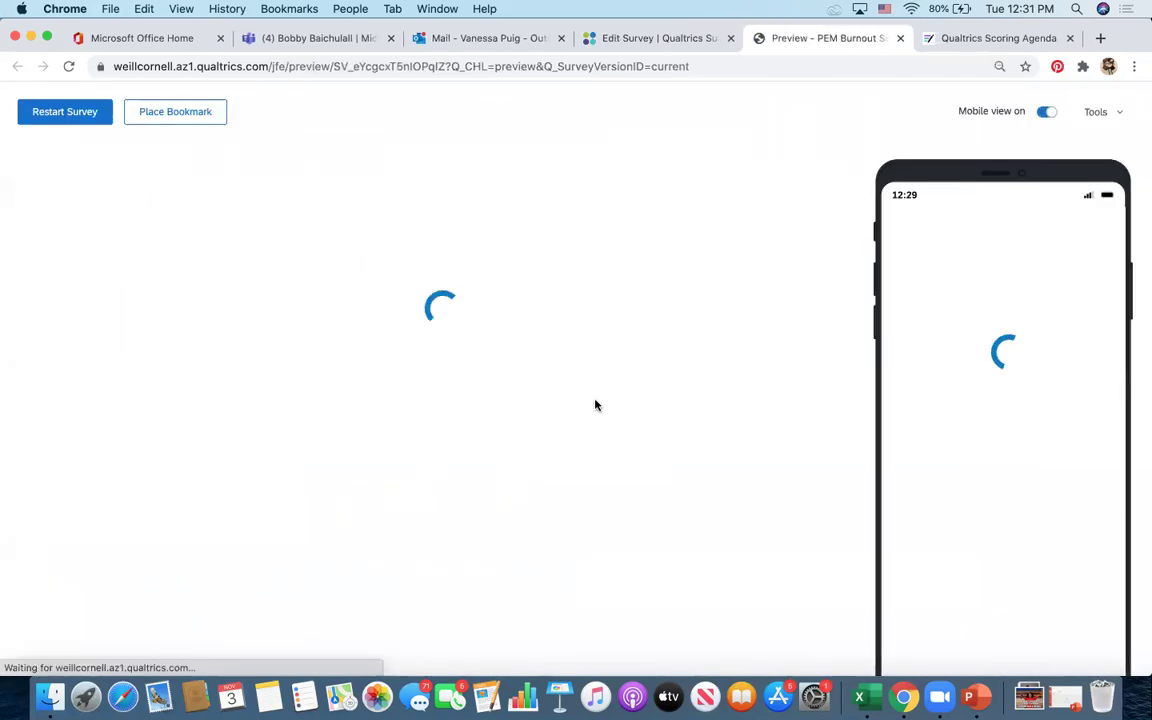
scroll(594, 404, "down", 10)
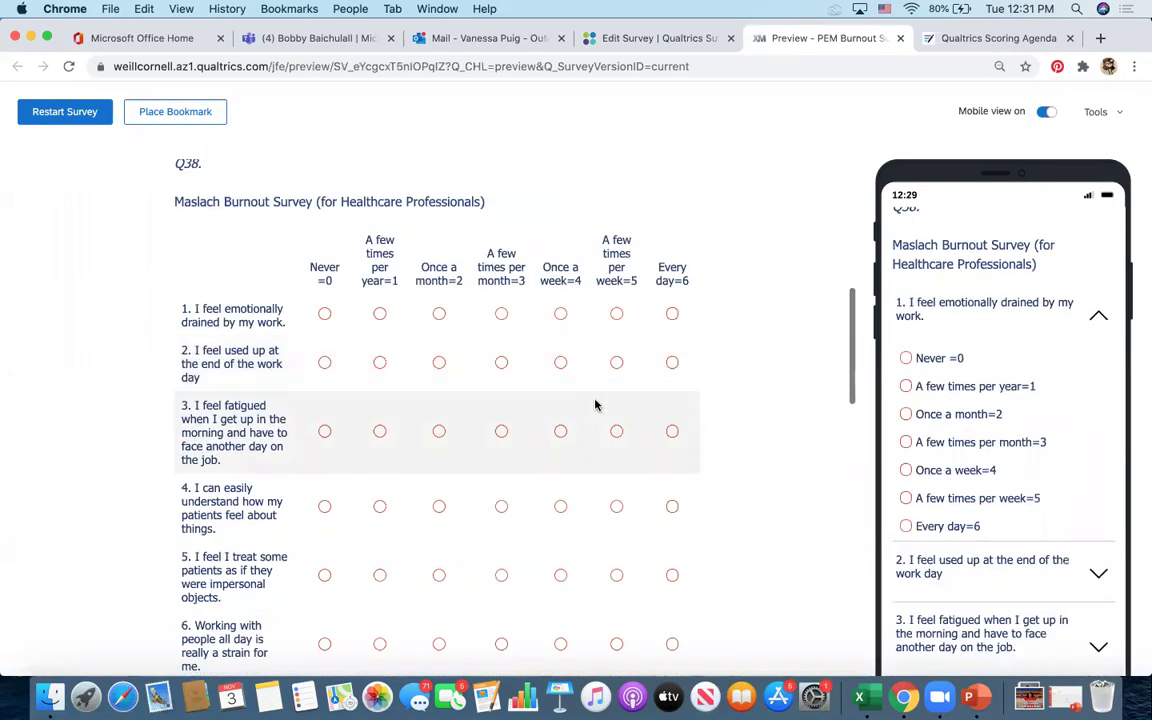
left_click(324, 314)
left_click(501, 362)
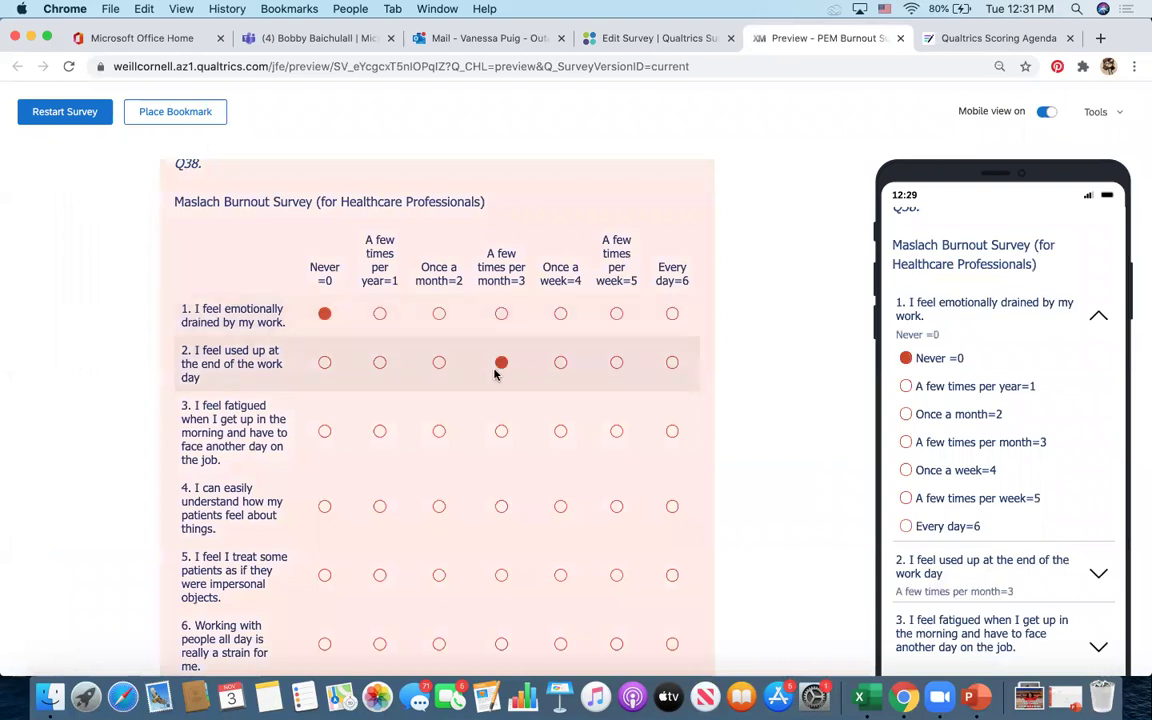
left_click(501, 431)
left_click(379, 506)
Answer statements 5 to 11 in the preview with the options scored 1, 4, 1, 0, 0, 3 and 3.
scroll(379, 480, "down", 2)
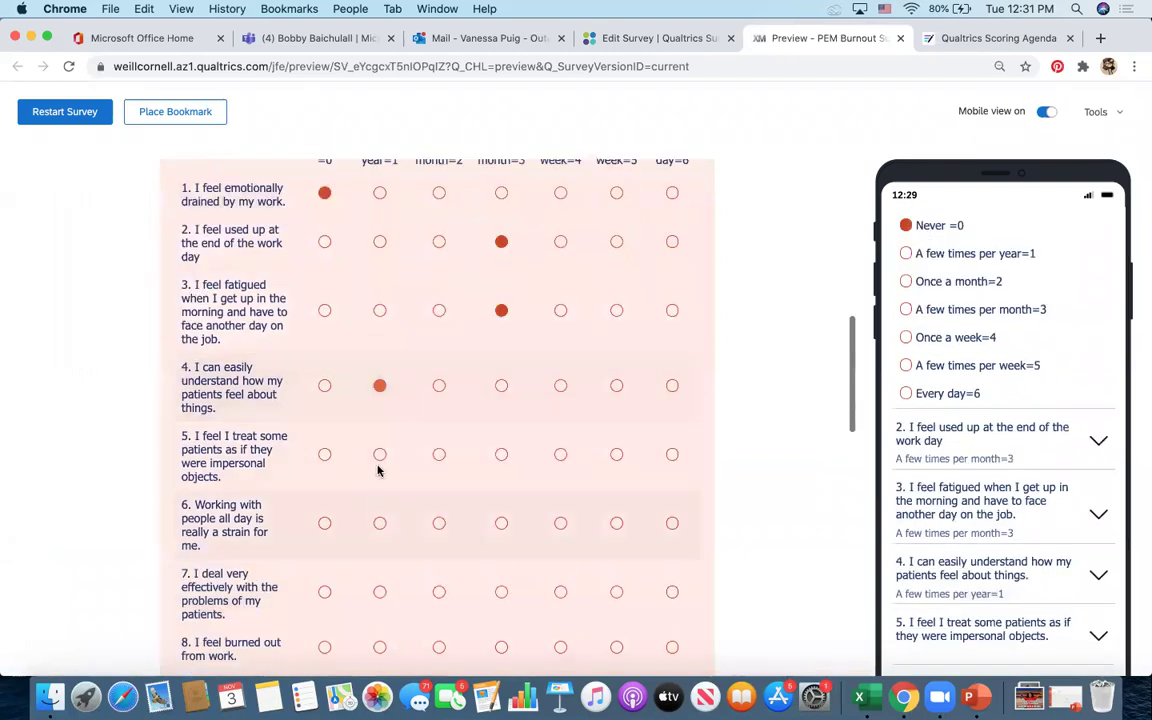
left_click(379, 454)
left_click(561, 524)
scroll(560, 522, "down", 2)
left_click(379, 493)
left_click(324, 549)
scroll(324, 550, "down", 3)
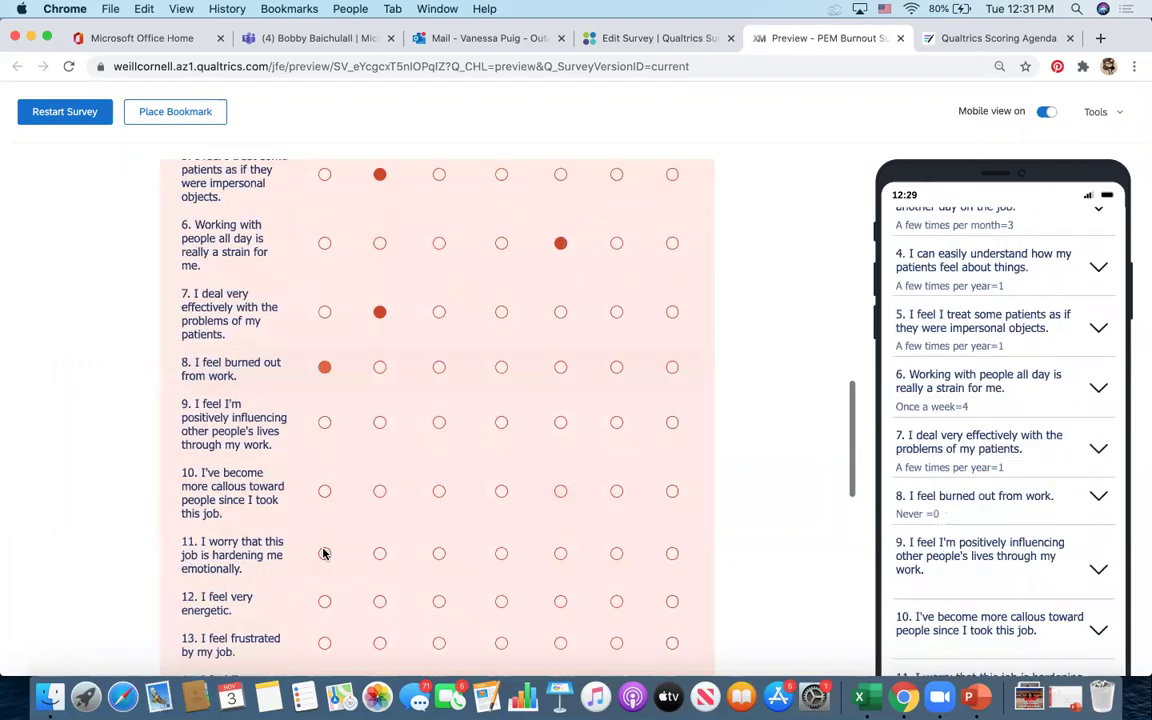
left_click(324, 422)
left_click(501, 491)
left_click(501, 553)
Answer statements 12 to 16 with the options scored 1, 1, 2, 6 and 6.
scroll(501, 555, "down", 3)
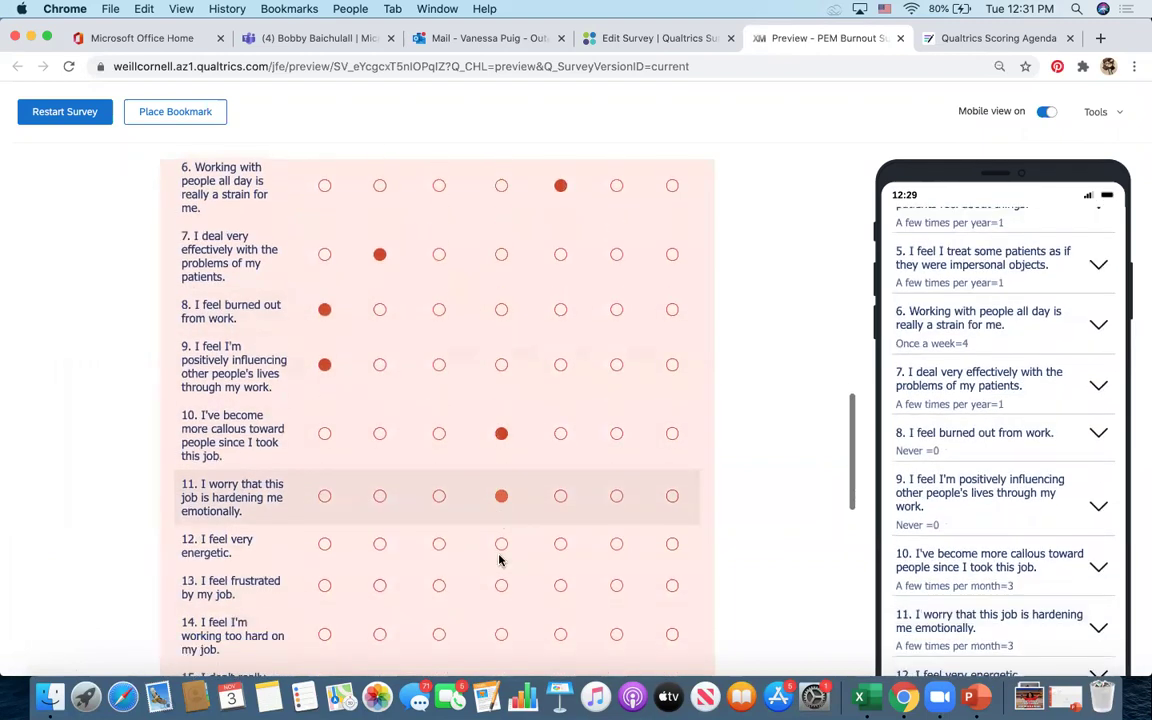
left_click(379, 513)
left_click(379, 555)
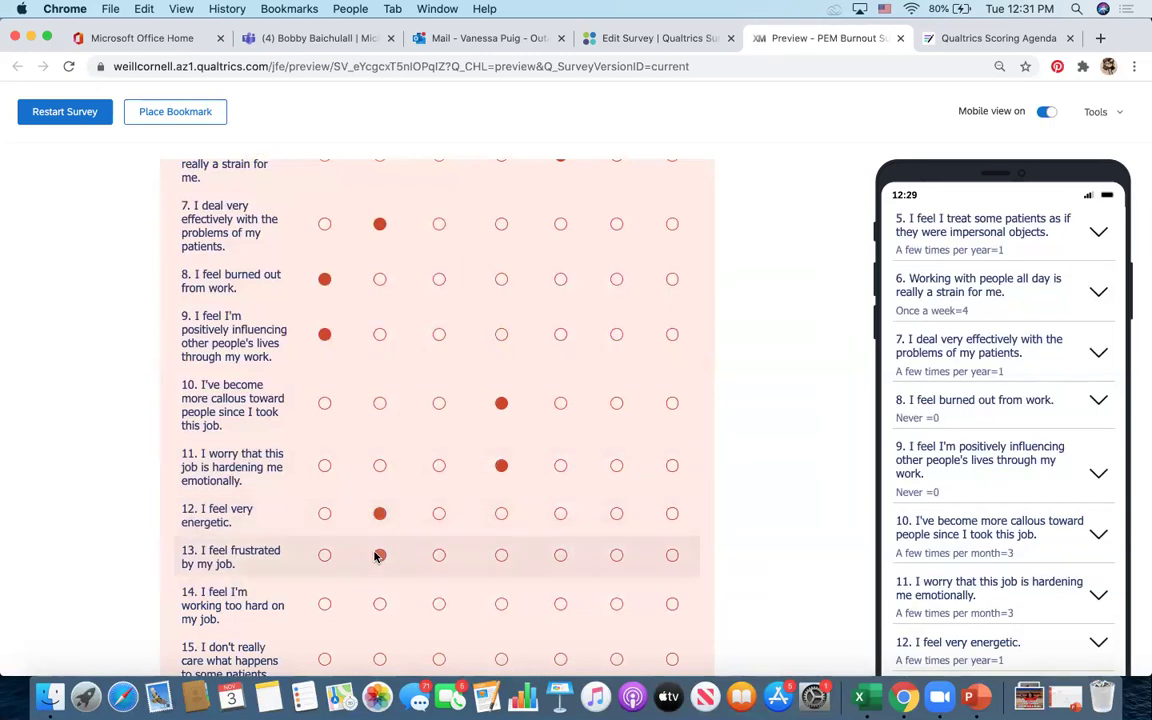
scroll(430, 515, "down", 3)
left_click(439, 470)
left_click(671, 525)
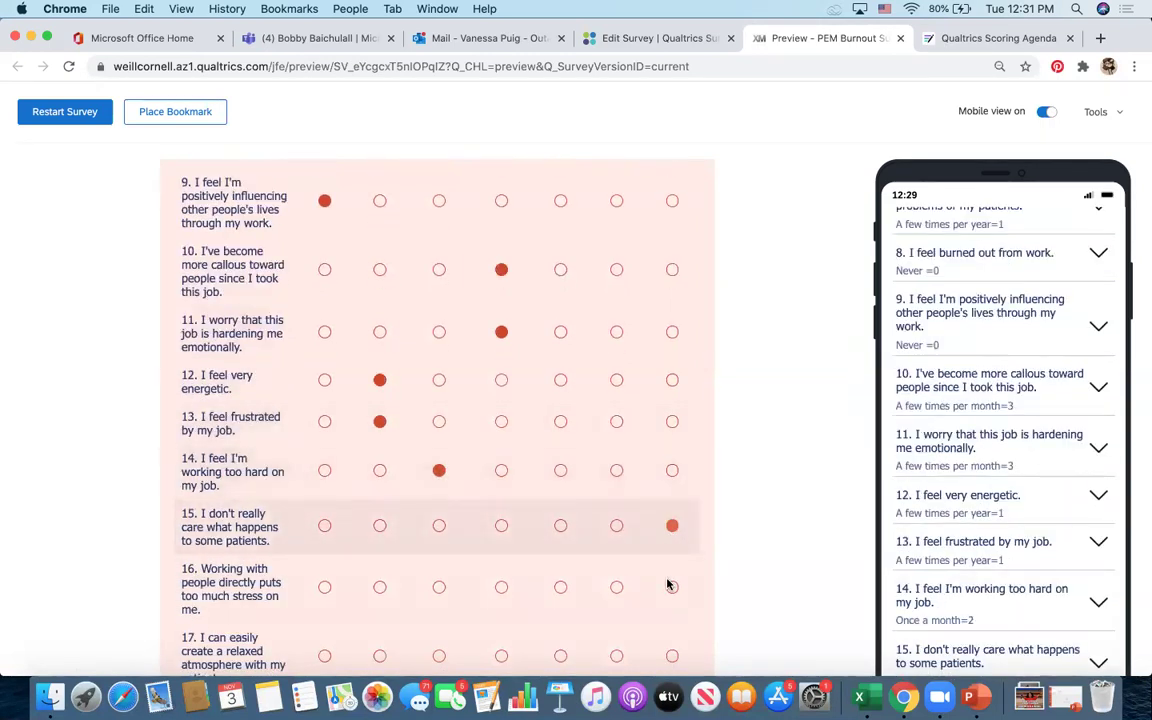
left_click(671, 587)
Answer statements 17 to 20 with the options scored 0, 3, 3 and 1, and statement 22 with Every day=6.
scroll(671, 586, "down", 3)
left_click(324, 500)
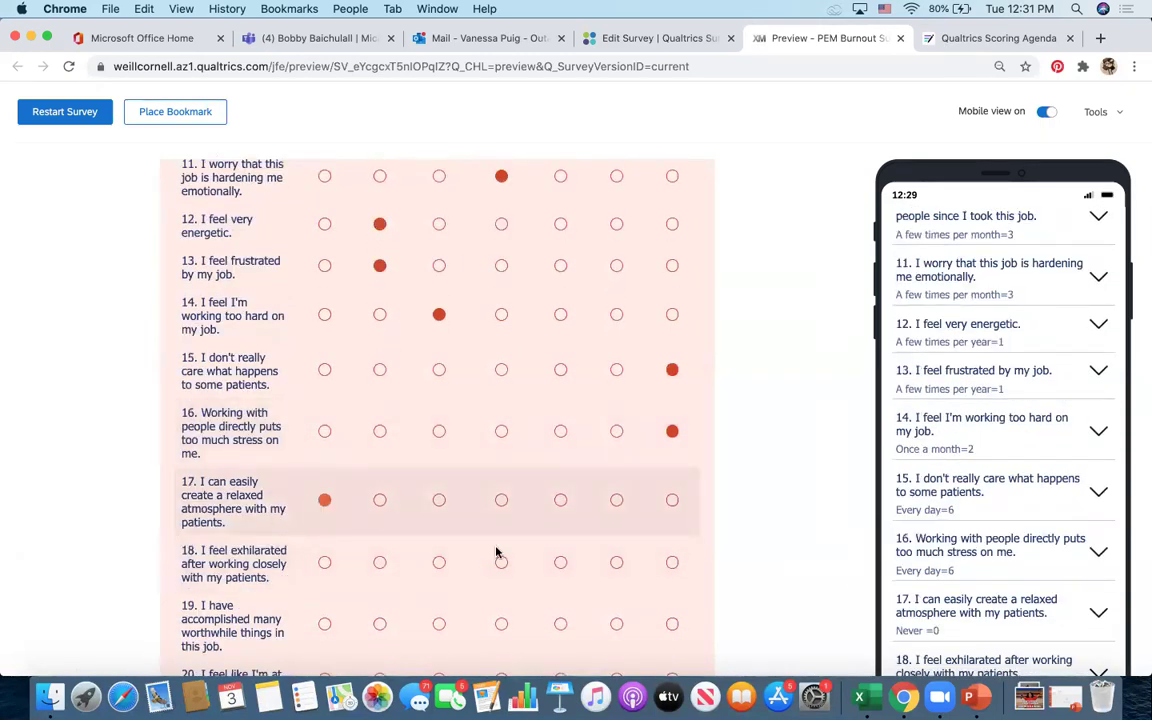
left_click(501, 562)
left_click(501, 623)
scroll(504, 620, "down", 3)
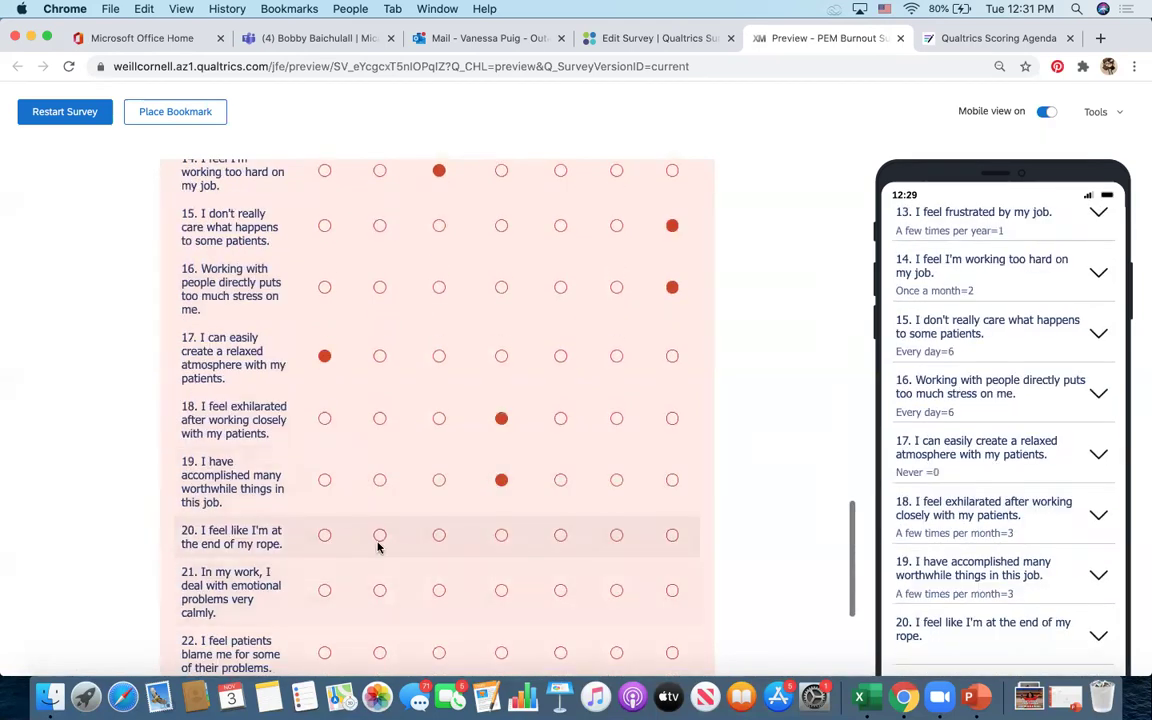
left_click(379, 535)
left_click(672, 652)
scroll(672, 655, "down", 4)
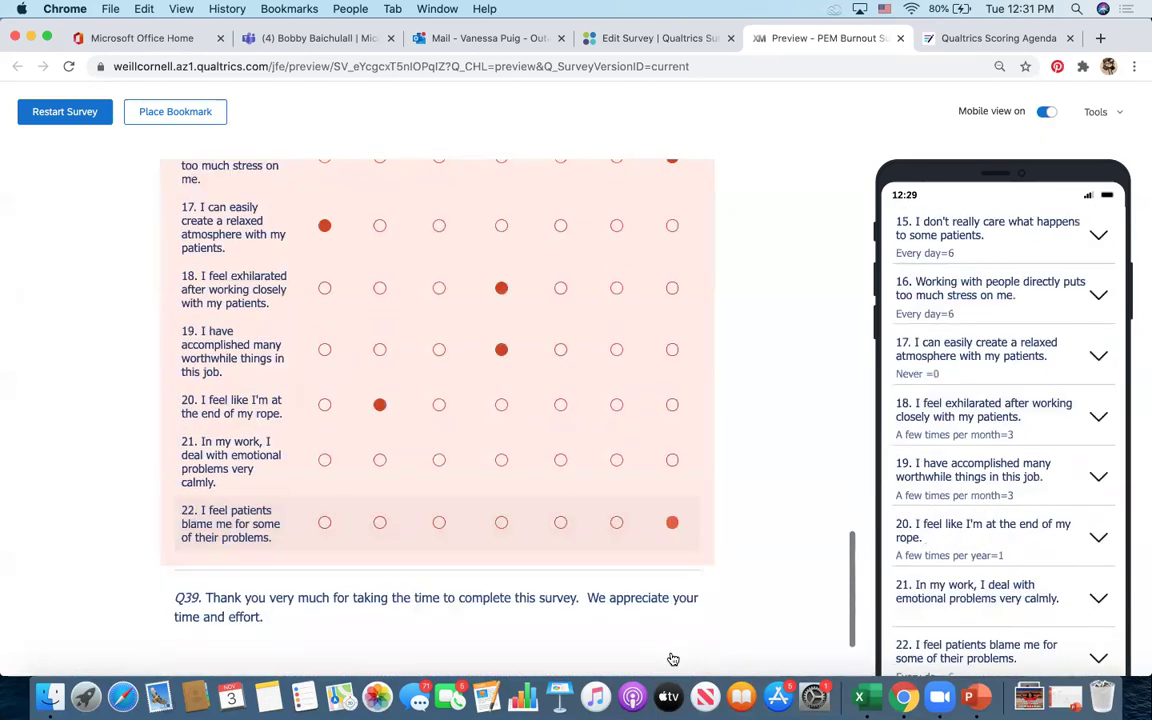
Answer statement 21 with the option scored 3 and submit the survey preview.
left_click(501, 400)
scroll(560, 500, "down", 1)
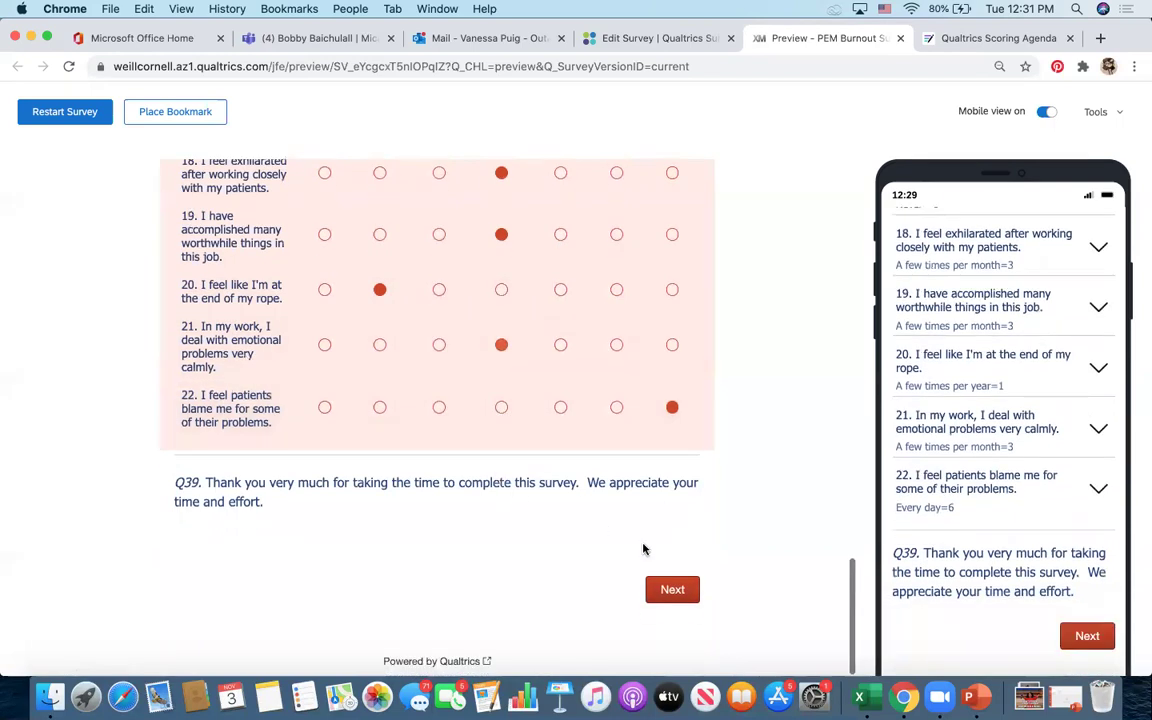
left_click(650, 586)
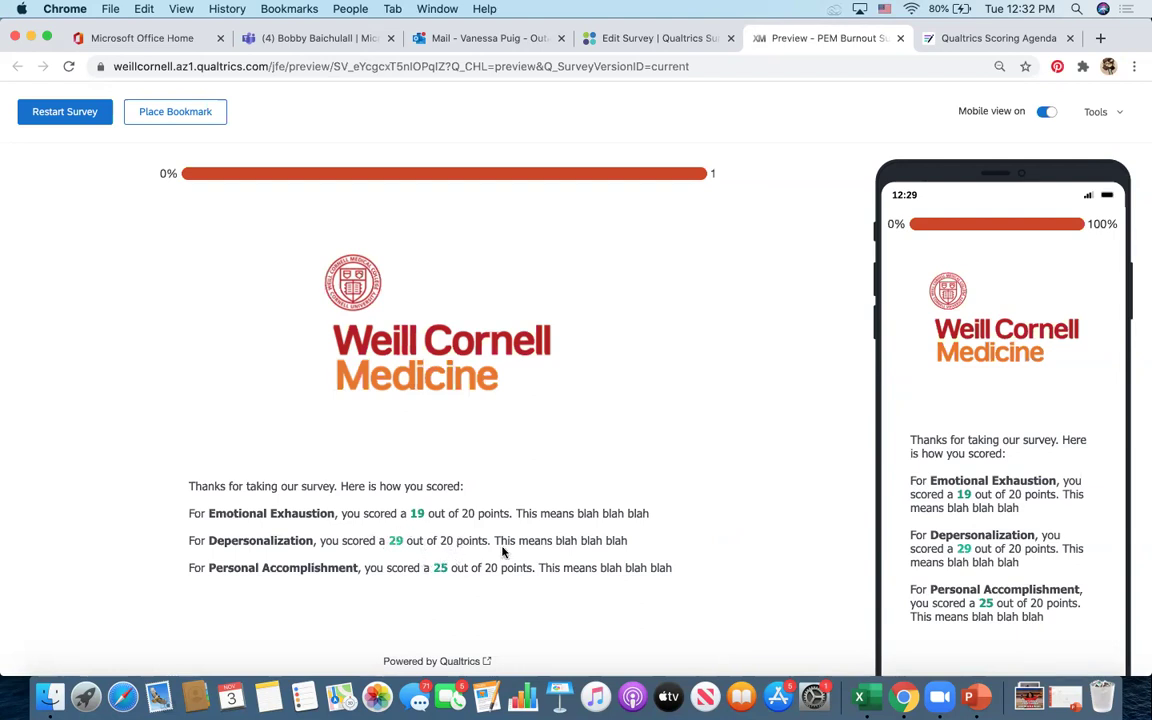
Examine the end-of-survey message's piped category scores and the placeholder interpretation text after each score.
left_click_drag(516, 514, 682, 520)
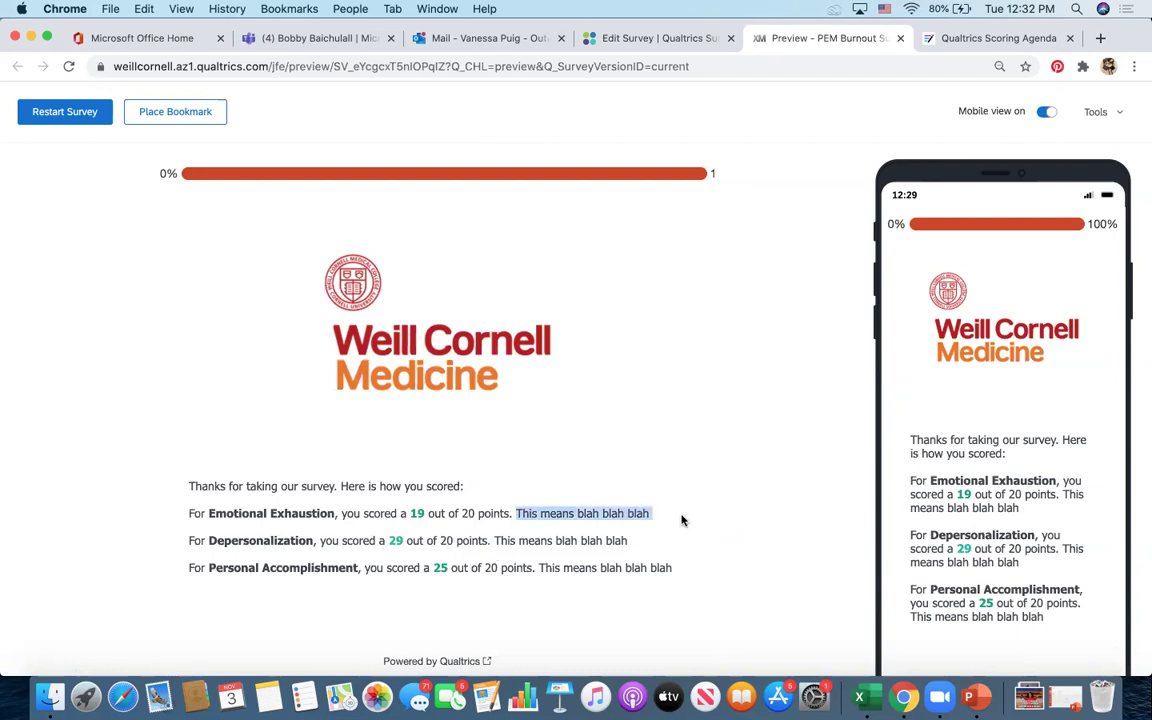
left_click(625, 522)
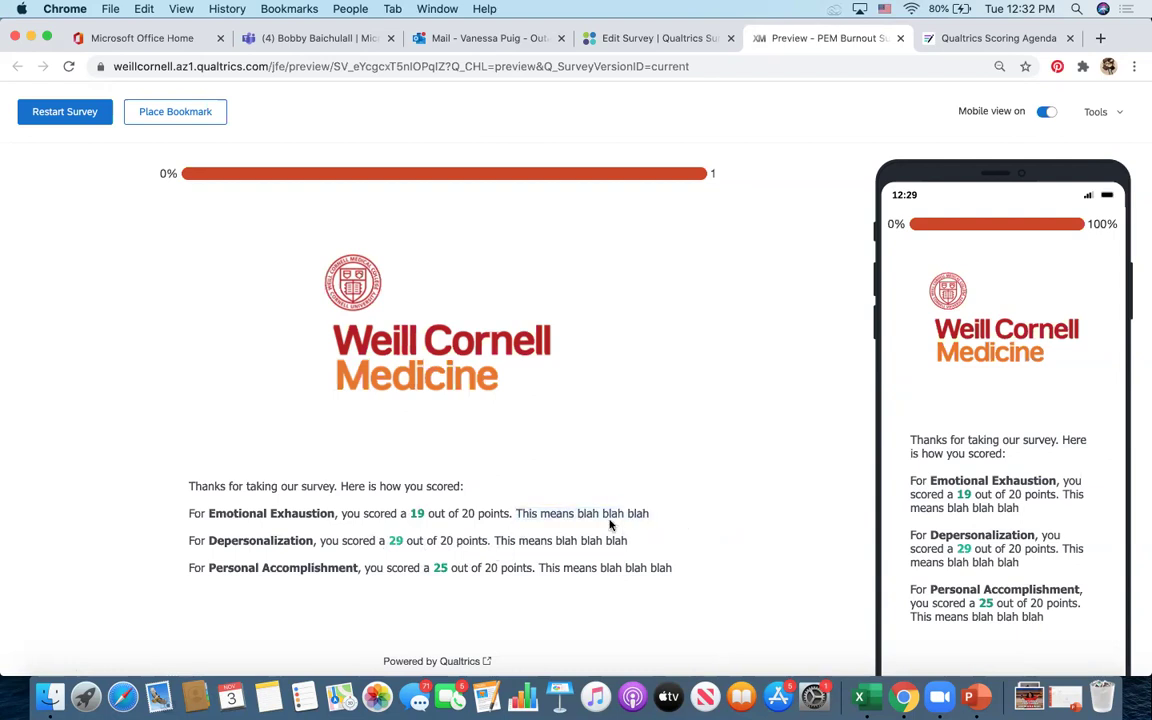
double_click(418, 514)
double_click(395, 540)
left_click_drag(545, 568, 701, 577)
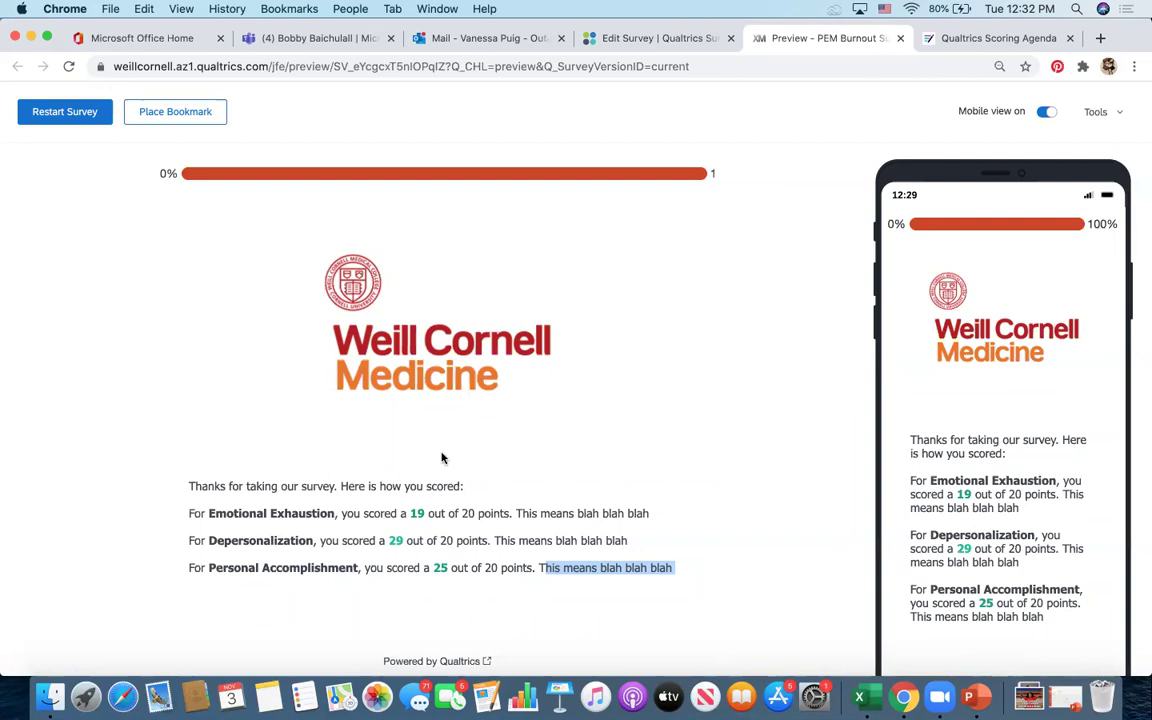
scroll(447, 420, "up", 1)
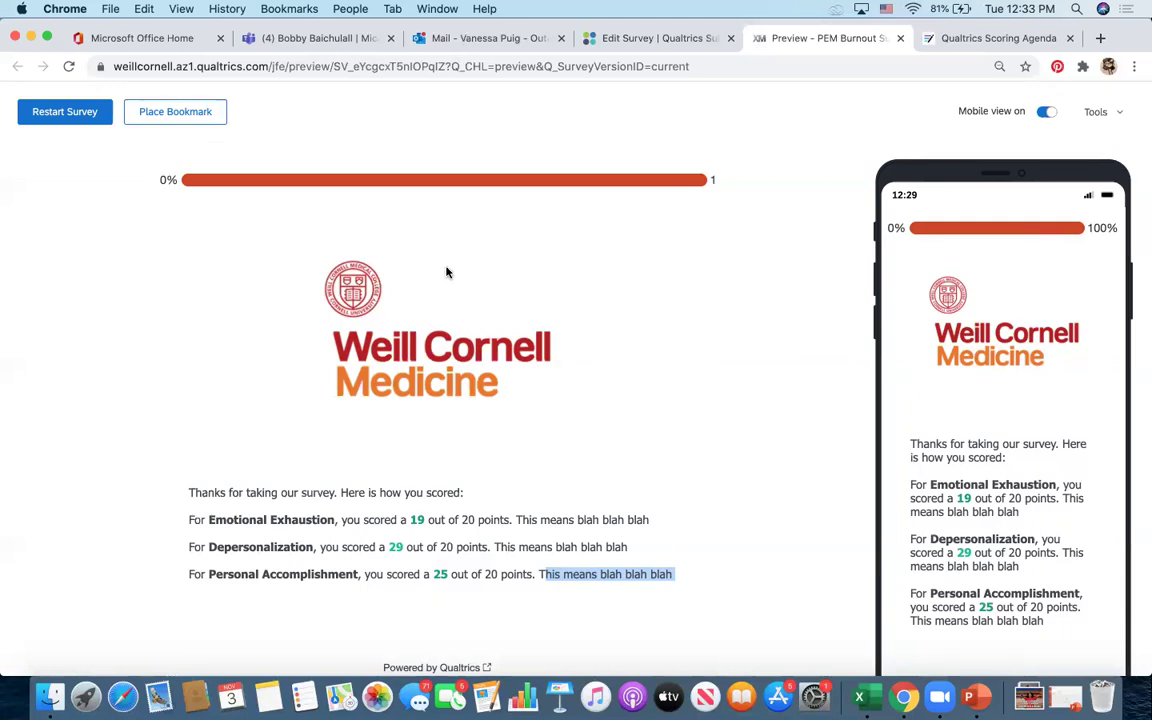
scroll(447, 272, "down", 1)
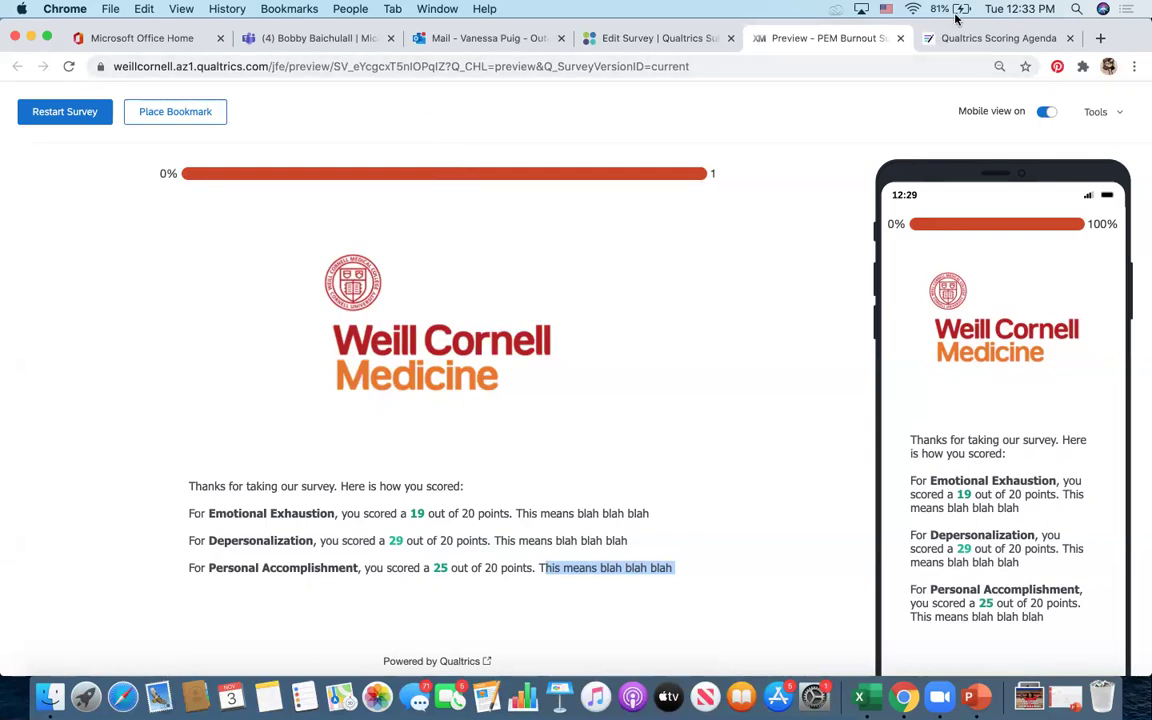
Close the survey preview and open the General Knowledge Test - SCORING project from the project list.
left_click_drag(949, 22, 948, 53)
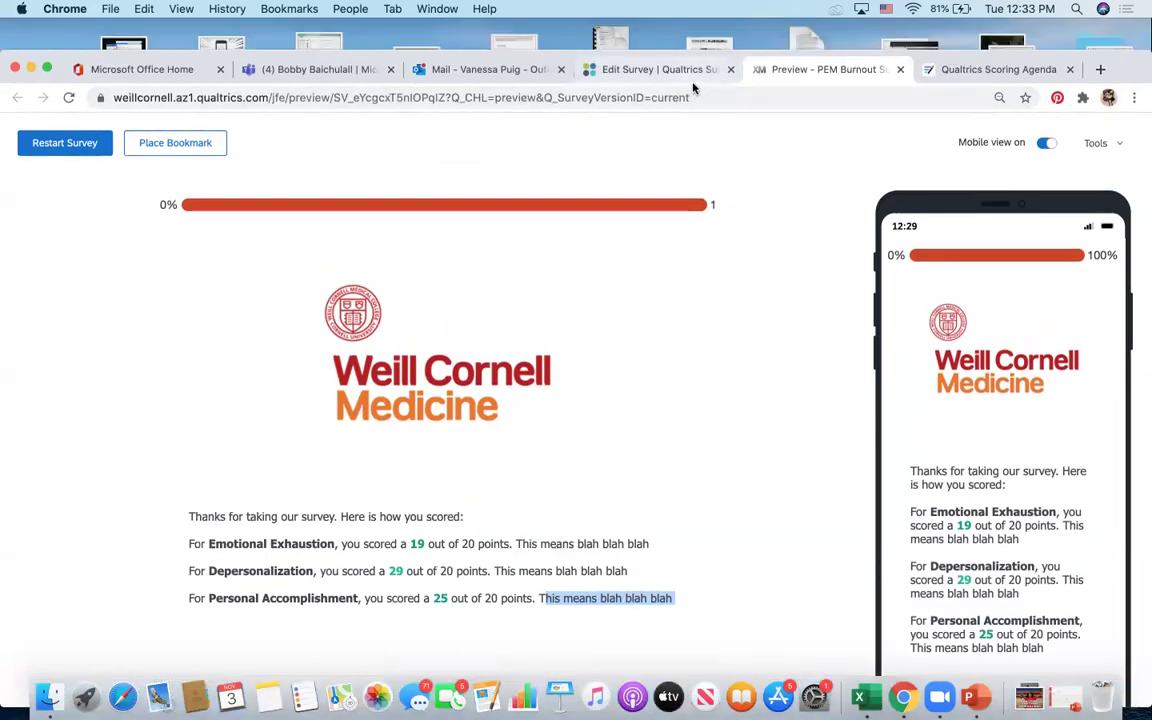
left_click(900, 69)
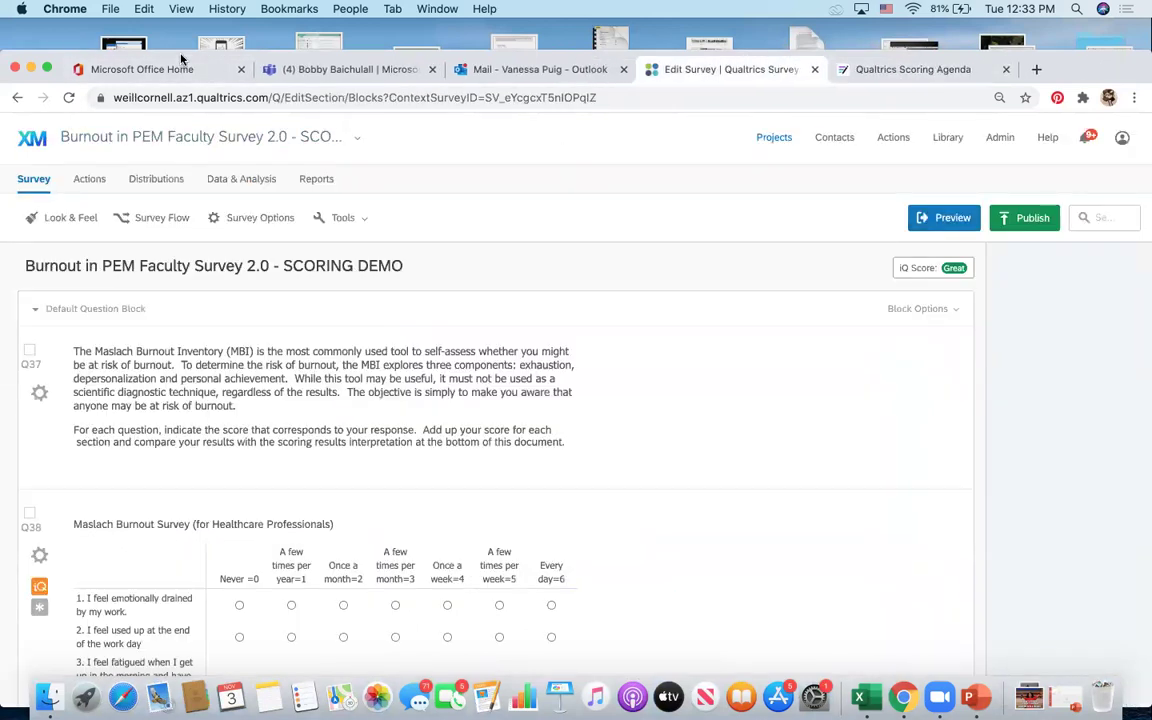
left_click_drag(181, 60, 172, 20)
left_click(33, 104)
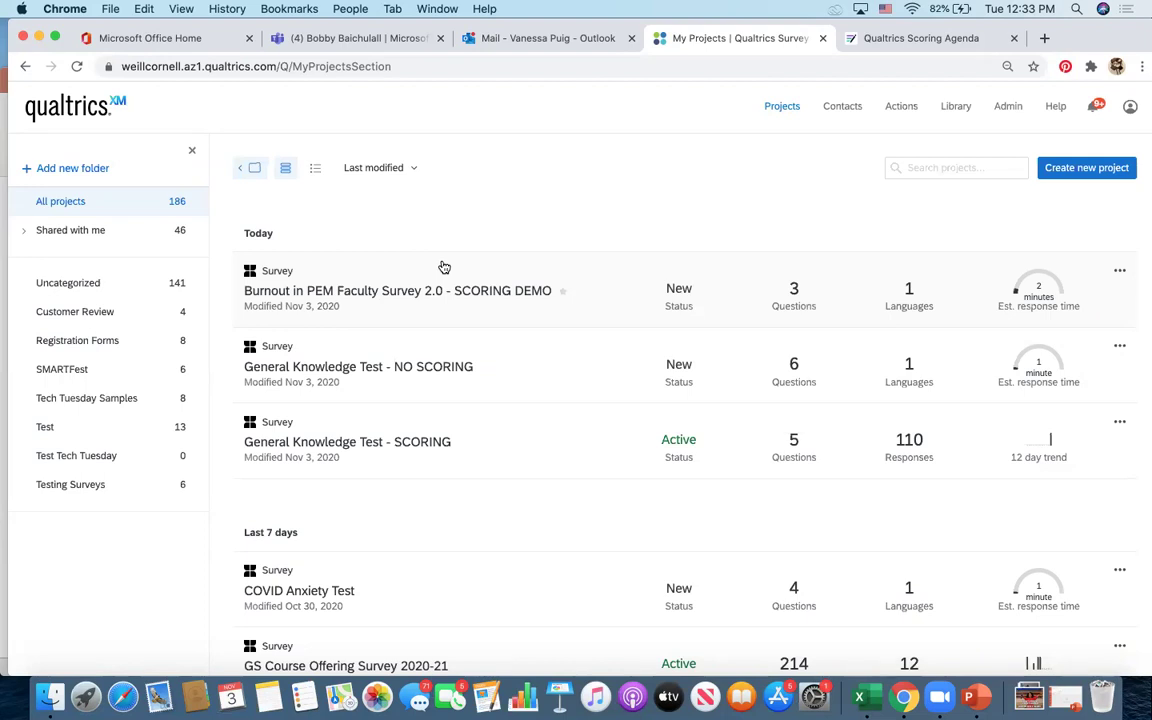
left_click(401, 449)
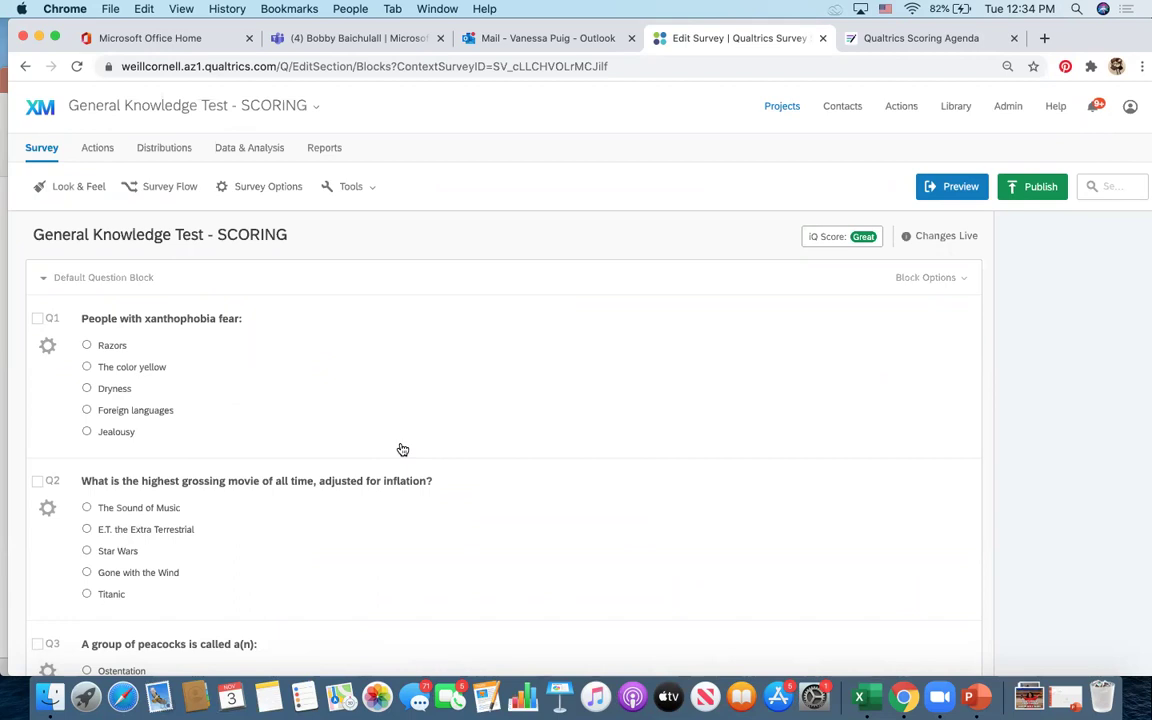
Export the survey's recorded responses as a CSV with all fields and choice text, and open the downloaded file in Excel.
left_click(249, 155)
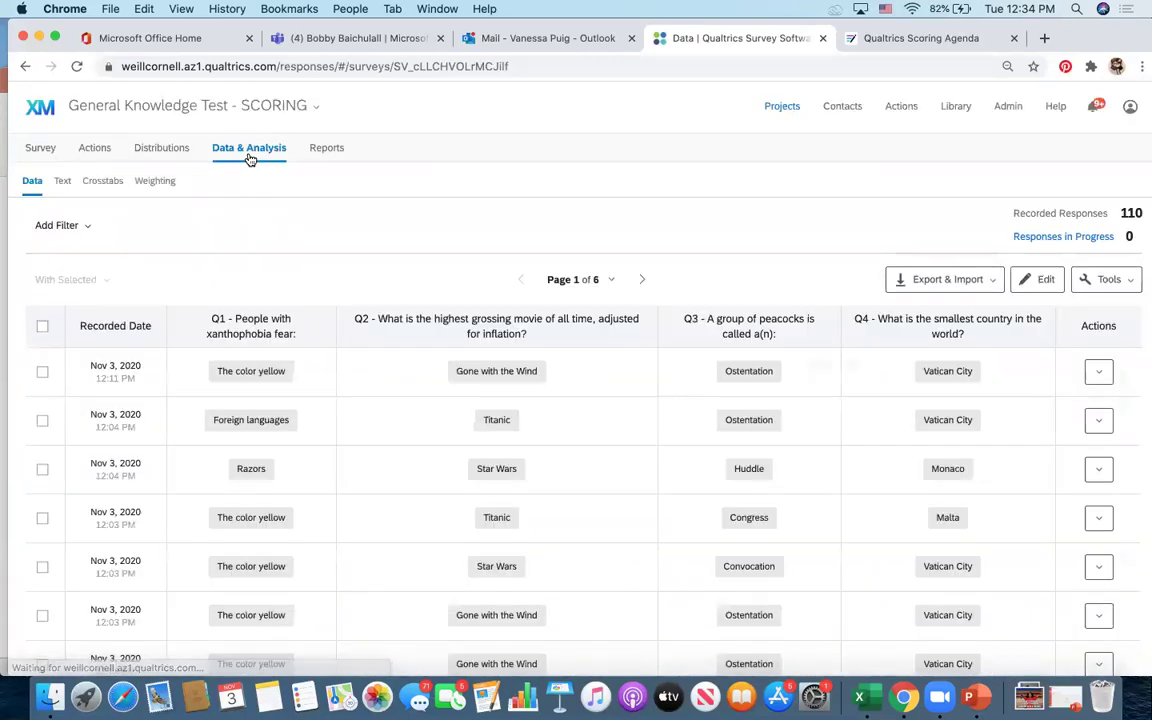
scroll(329, 573, "down", 2)
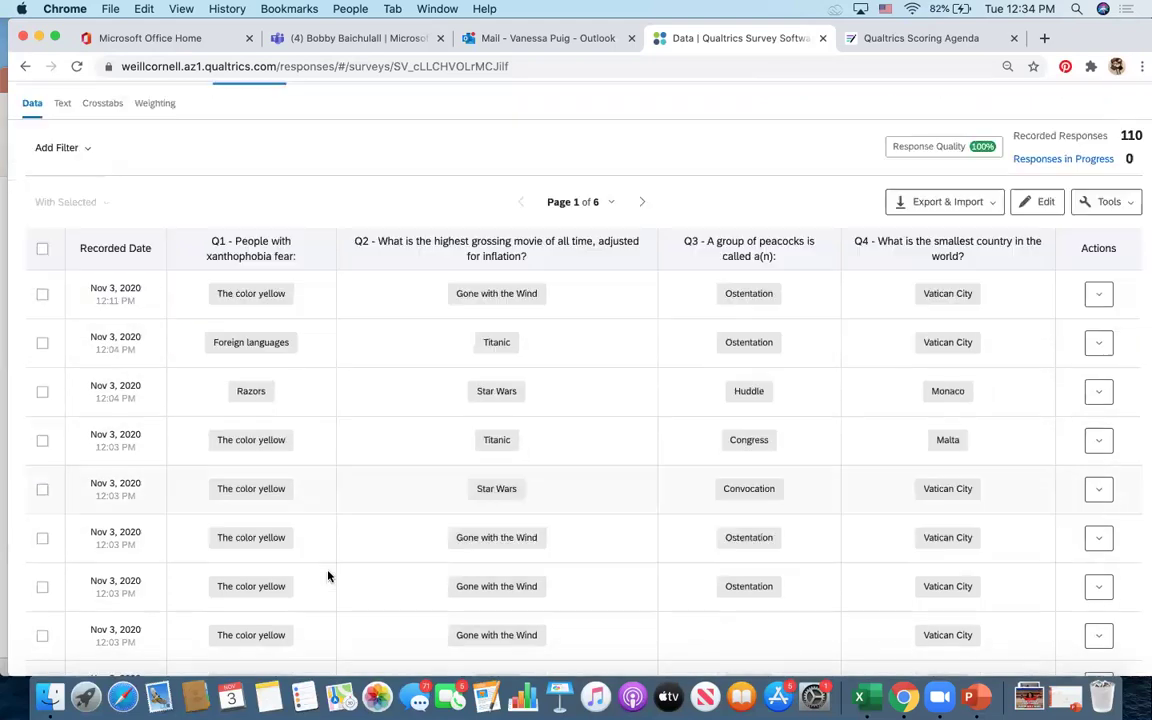
scroll(329, 575, "up", 2)
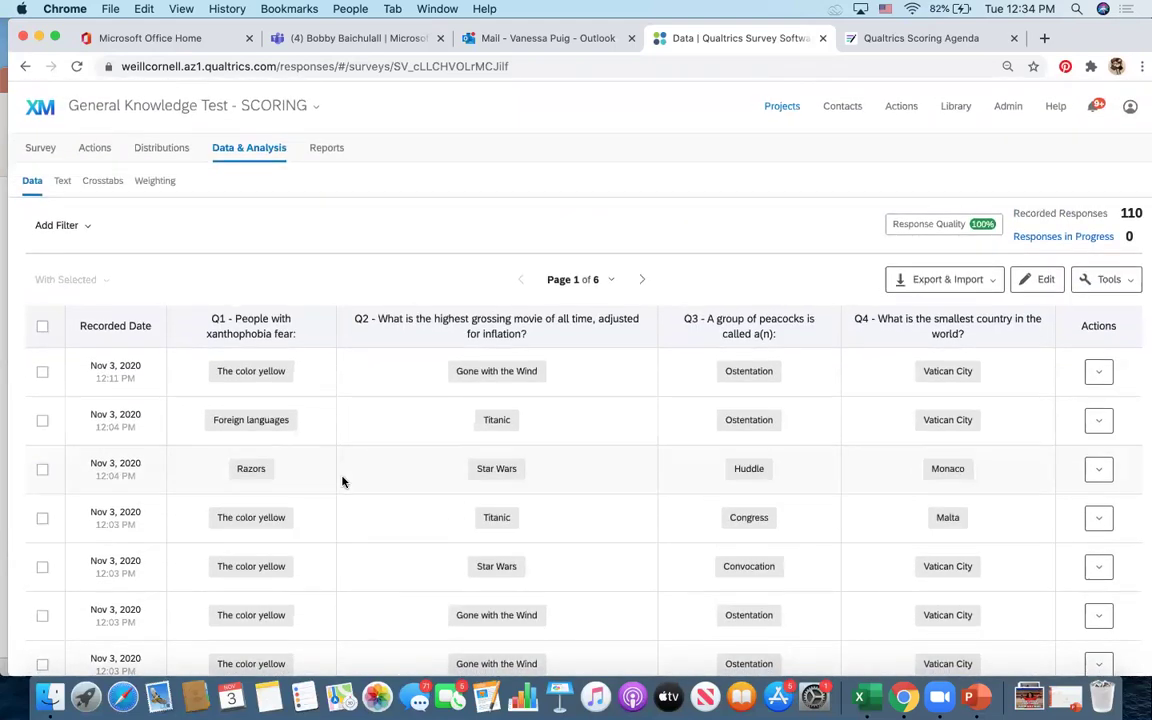
scroll(257, 330, "down", 2)
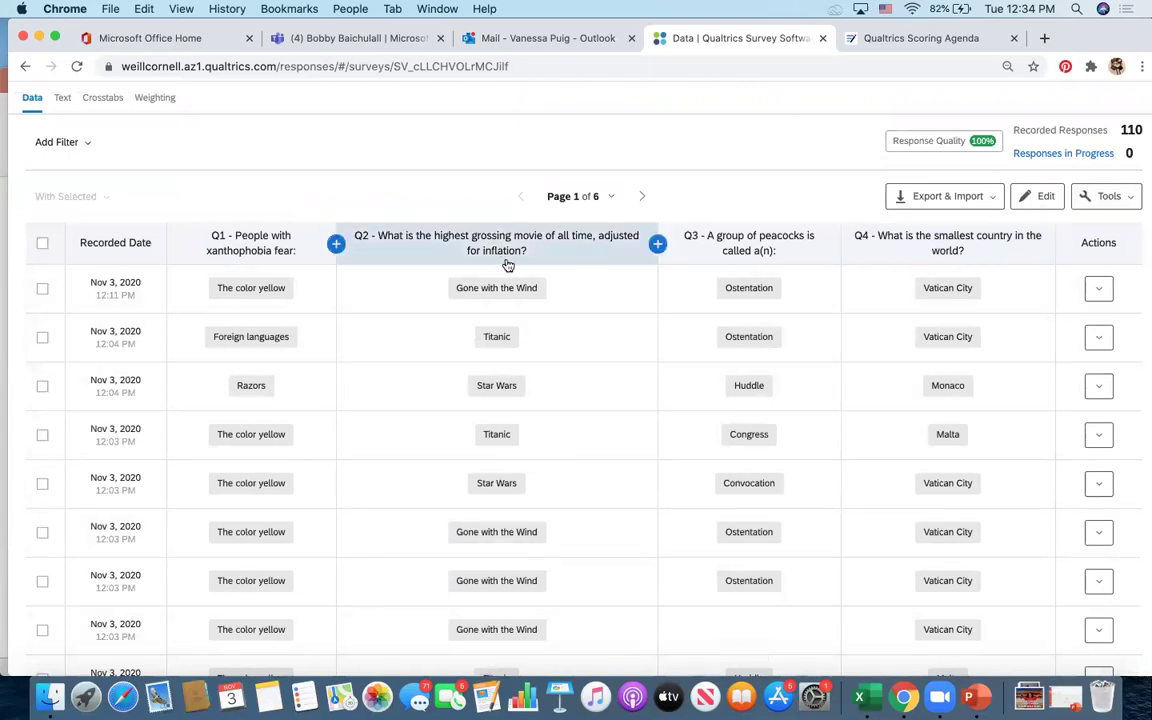
left_click(946, 203)
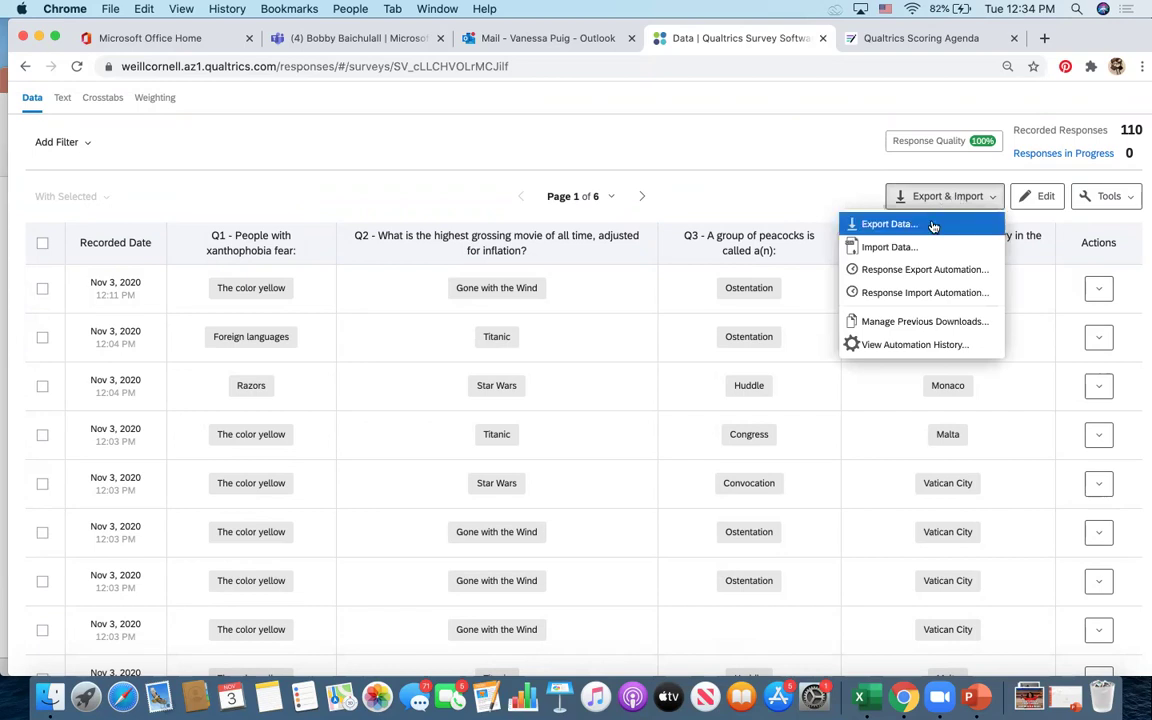
left_click(933, 226)
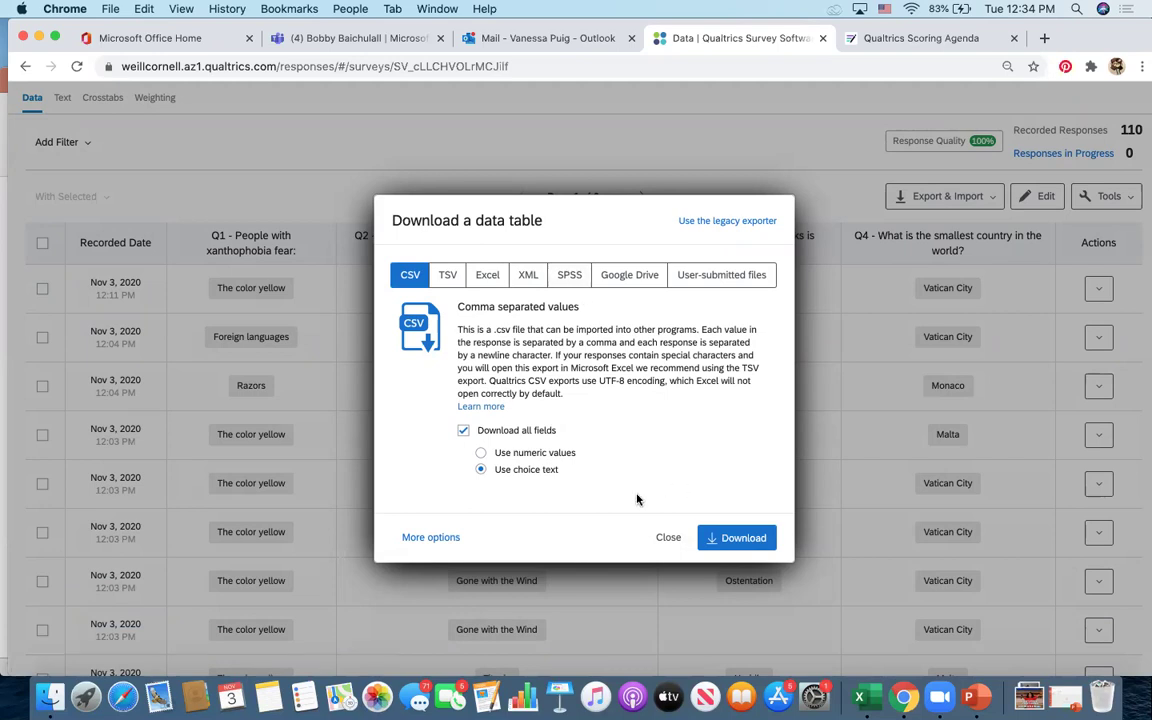
left_click(753, 538)
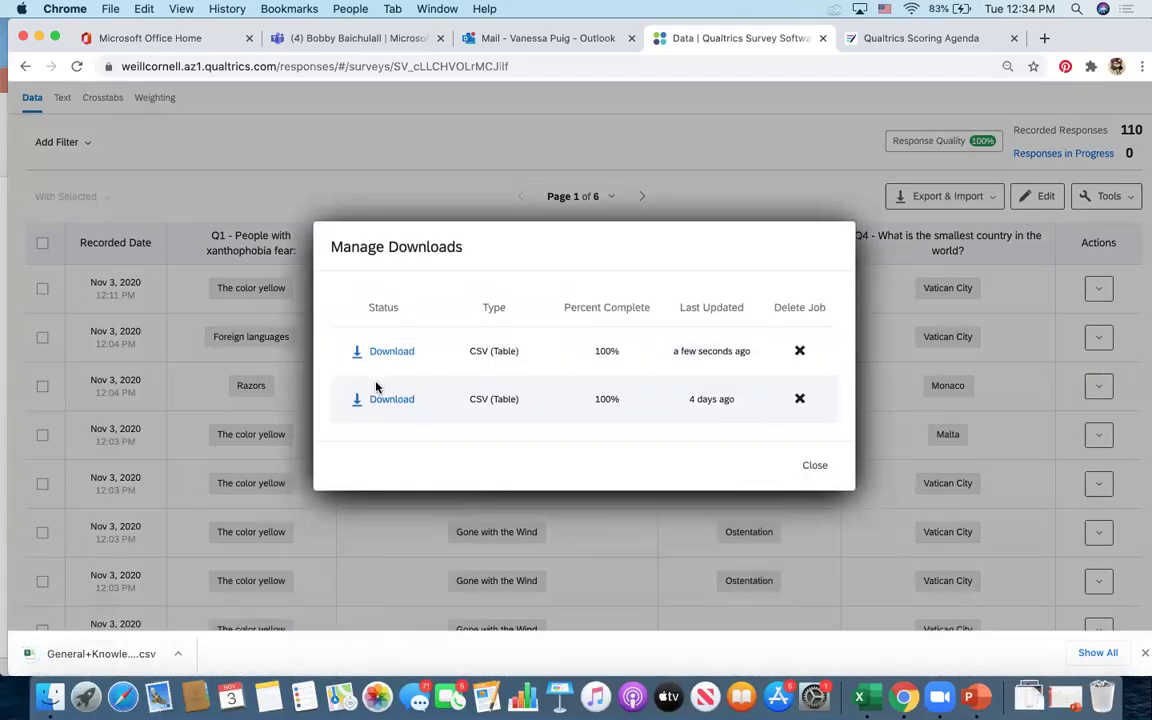
left_click(86, 661)
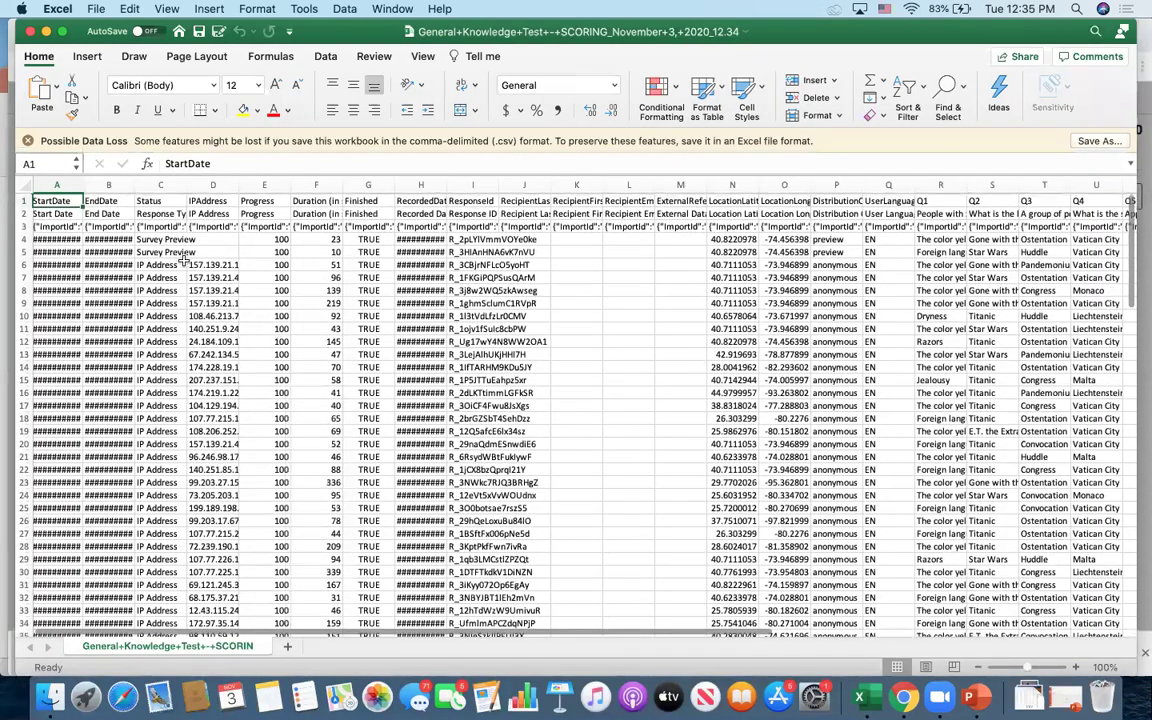
Autofit the StartDate column and examine the duration and other metadata columns across to the score column.
double_click(83, 185)
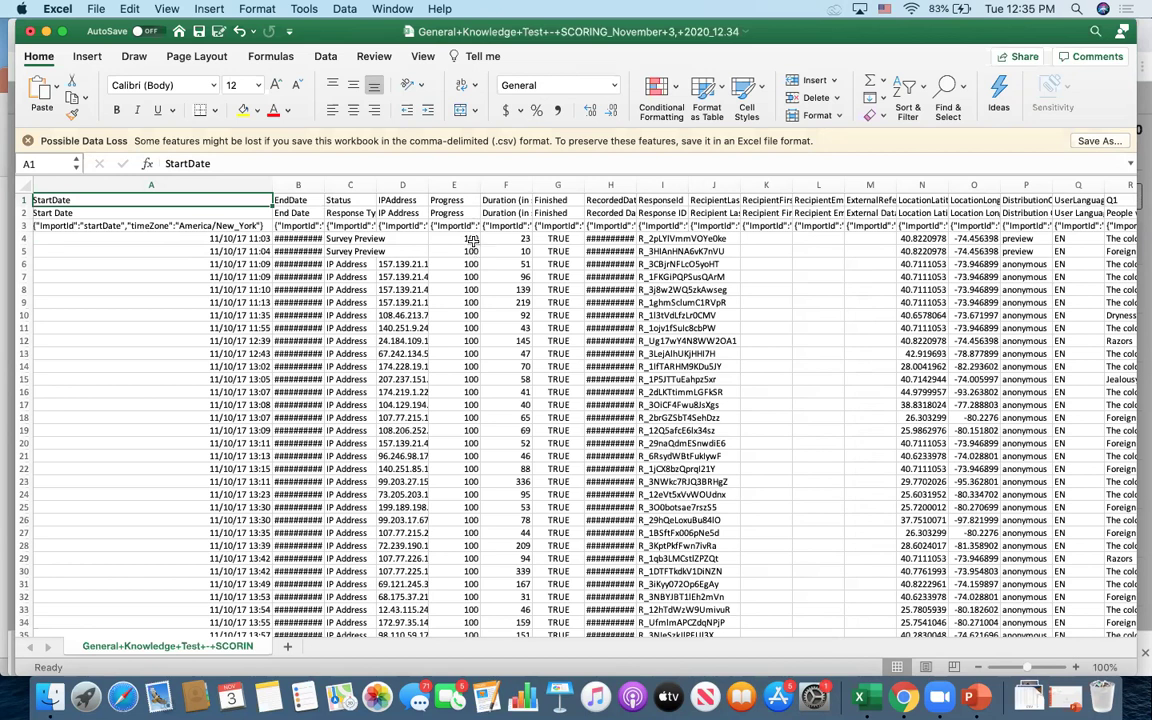
left_click(507, 241)
left_click_drag(507, 241, 511, 369)
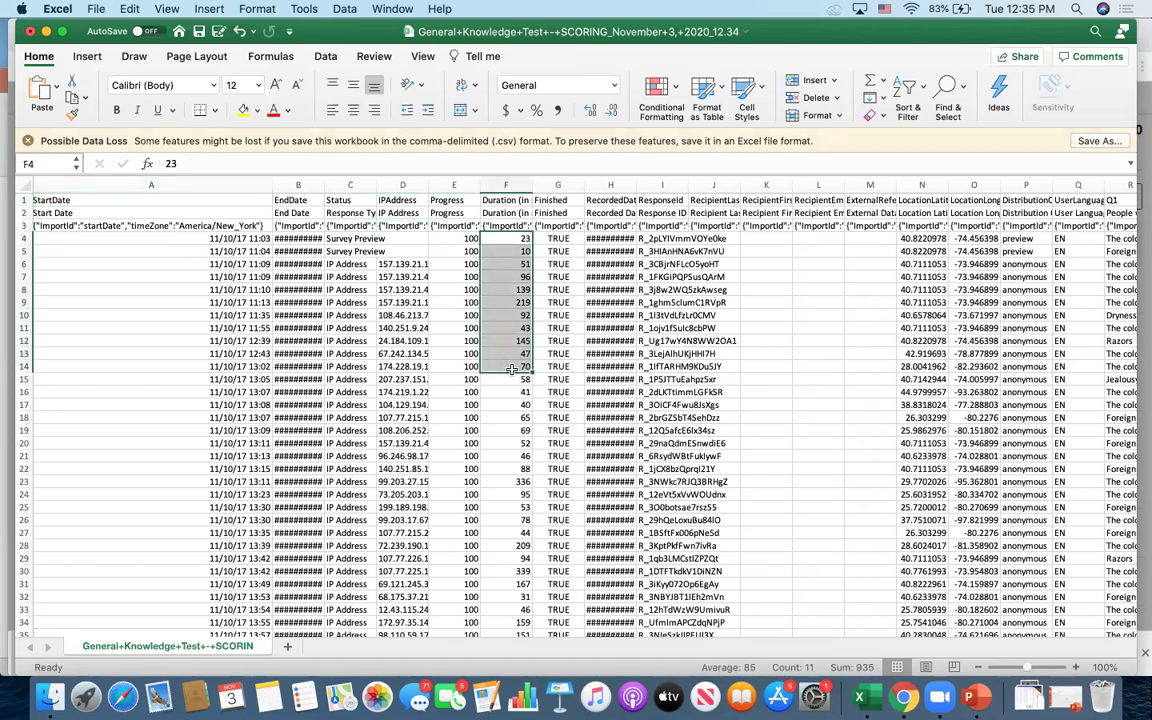
scroll(511, 369, "right", 3)
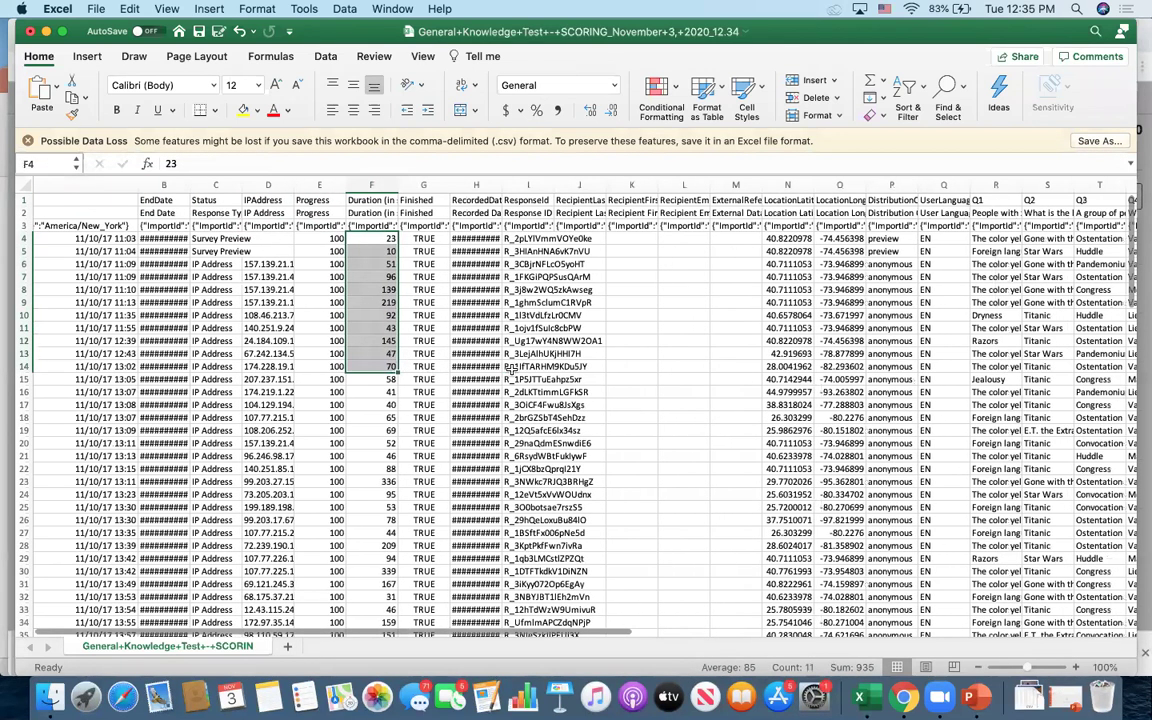
scroll(511, 369, "left", 1)
scroll(700, 303, "right", 5)
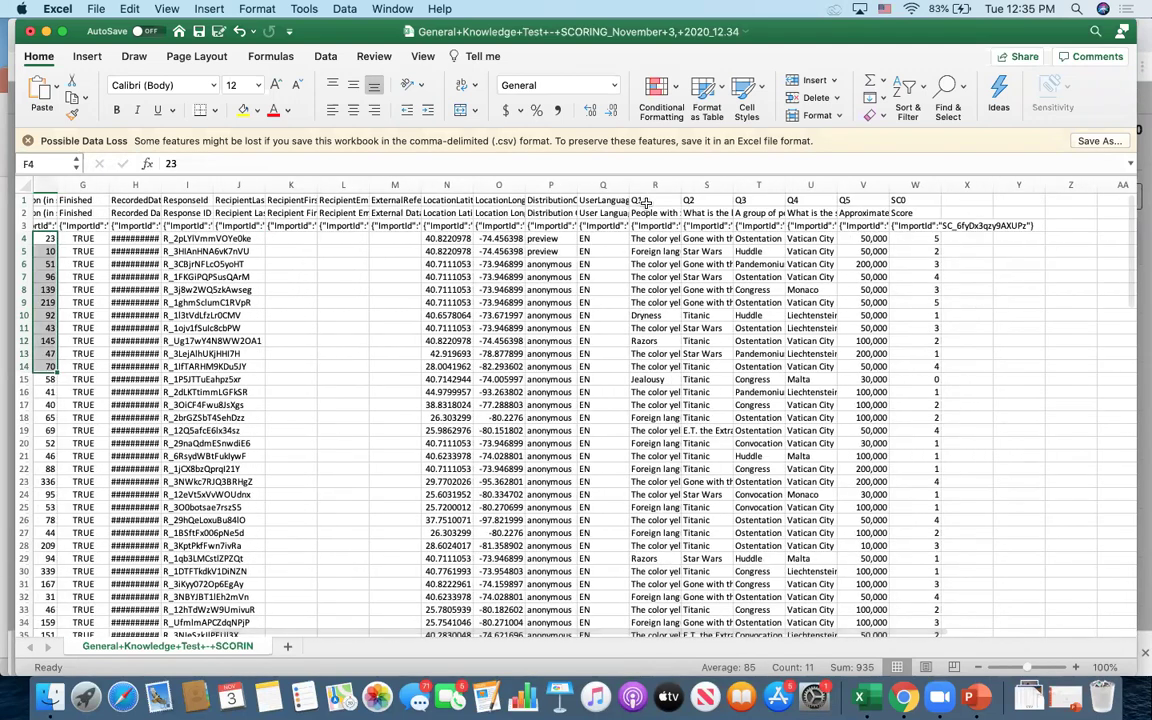
Delete the metadata columns from StartDate through UserLanguage and autofit the widths of the remaining columns.
left_click(647, 203)
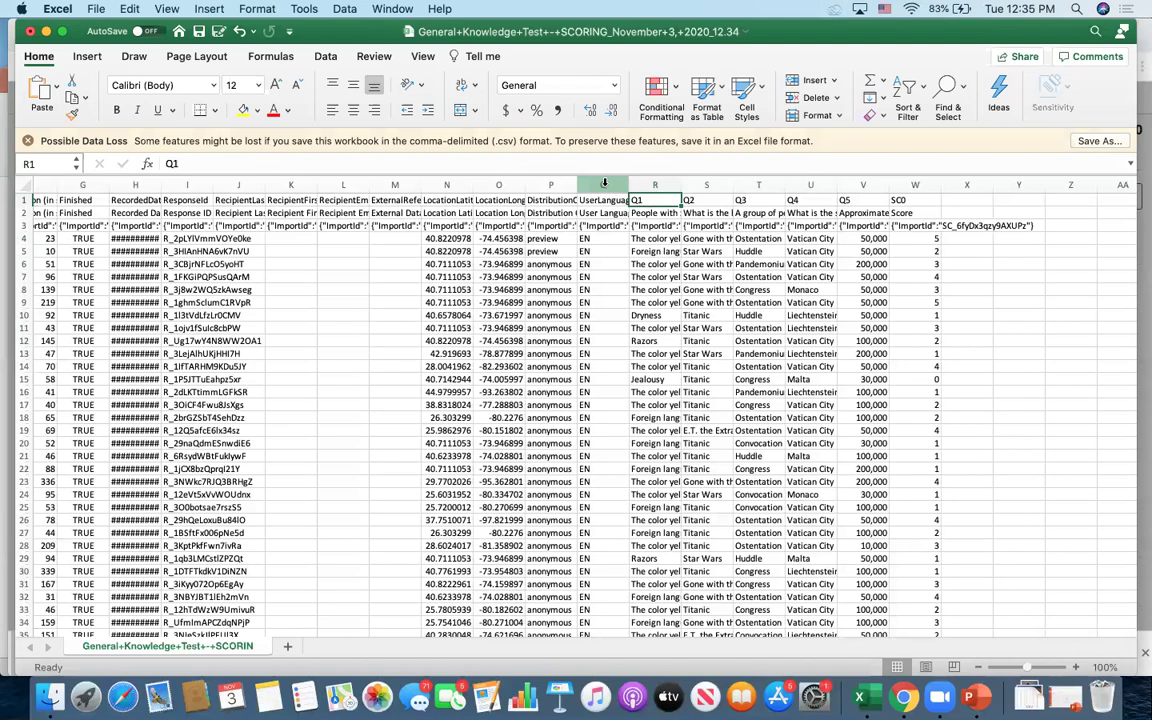
left_click_drag(604, 183, 12, 152)
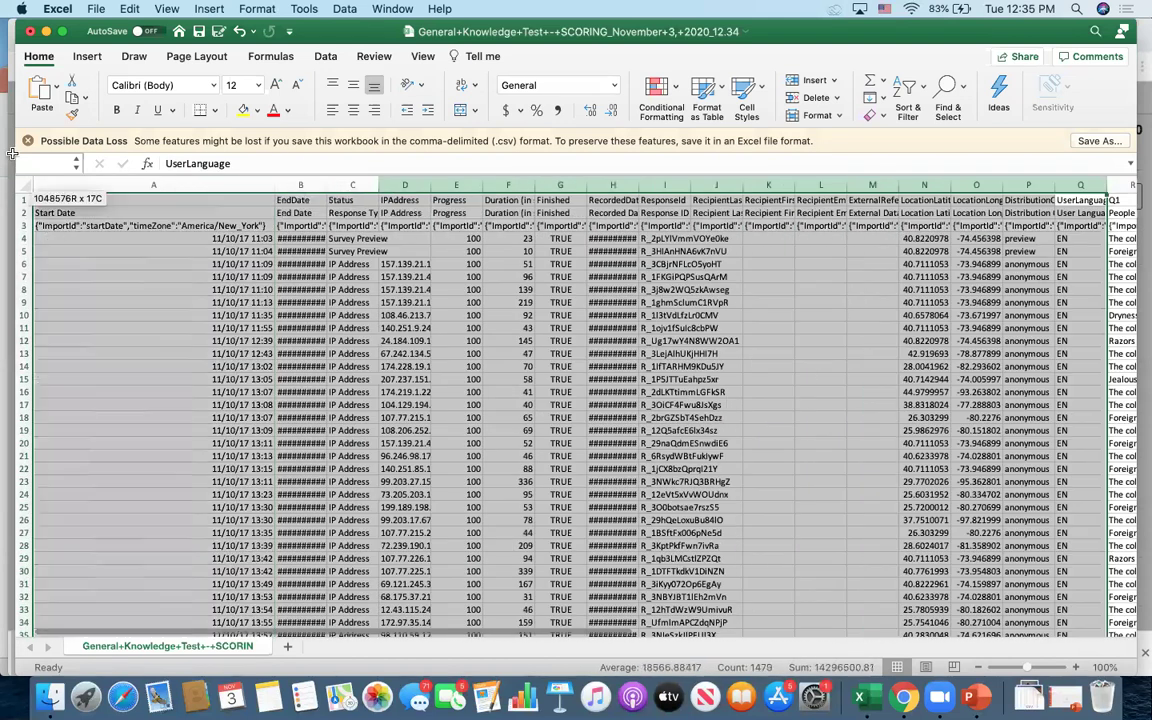
right_click(497, 190)
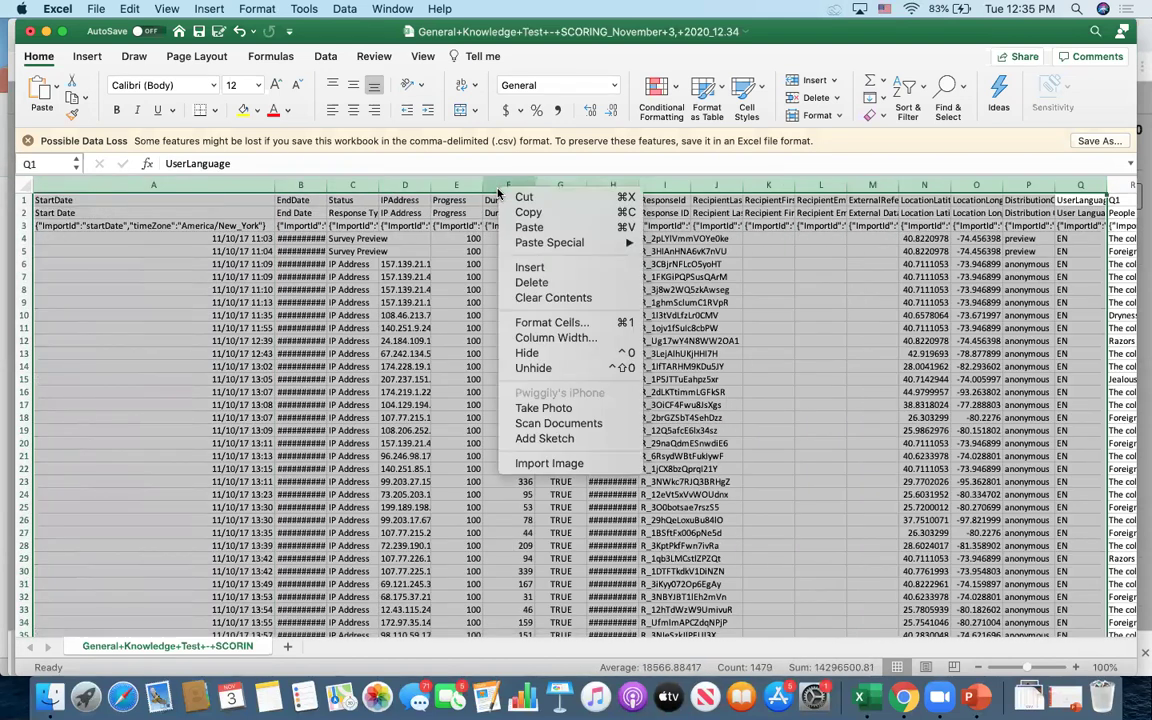
left_click(531, 283)
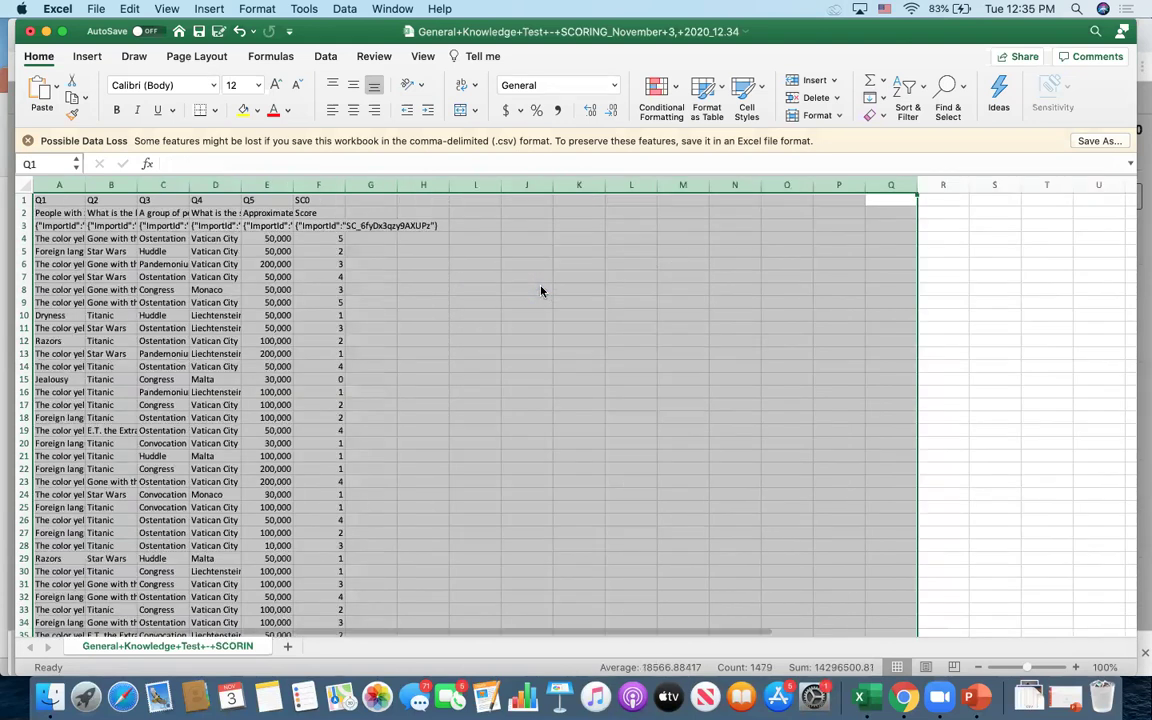
double_click(85, 185)
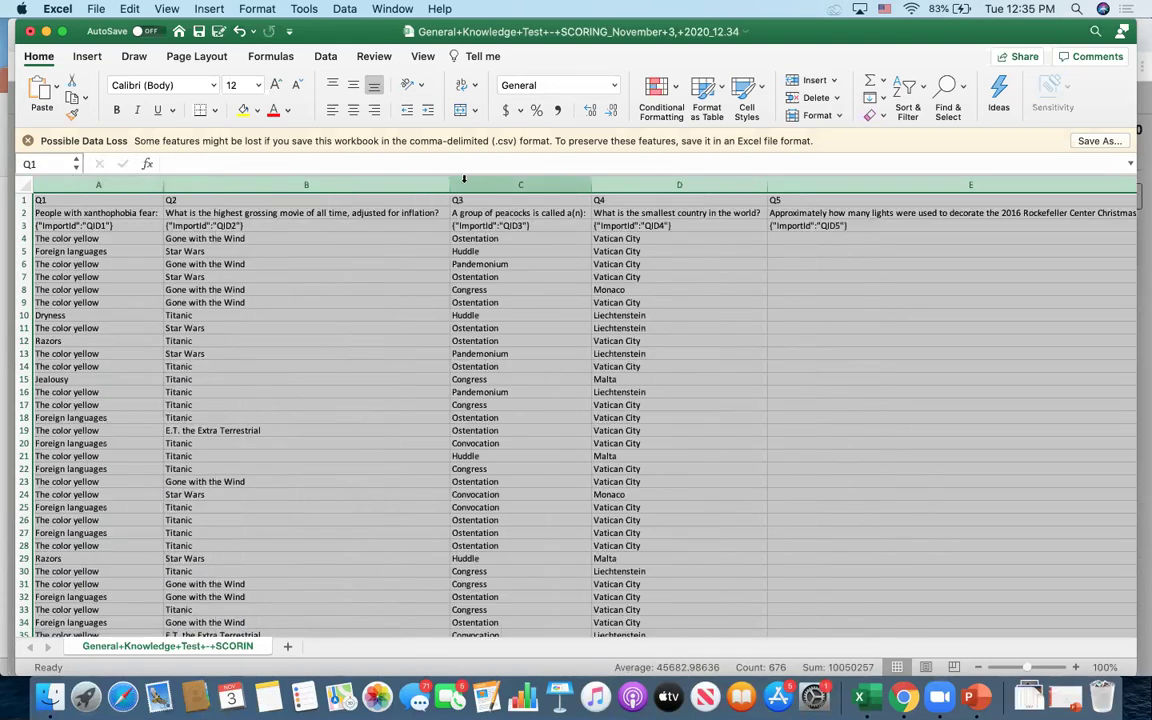
left_click(608, 324)
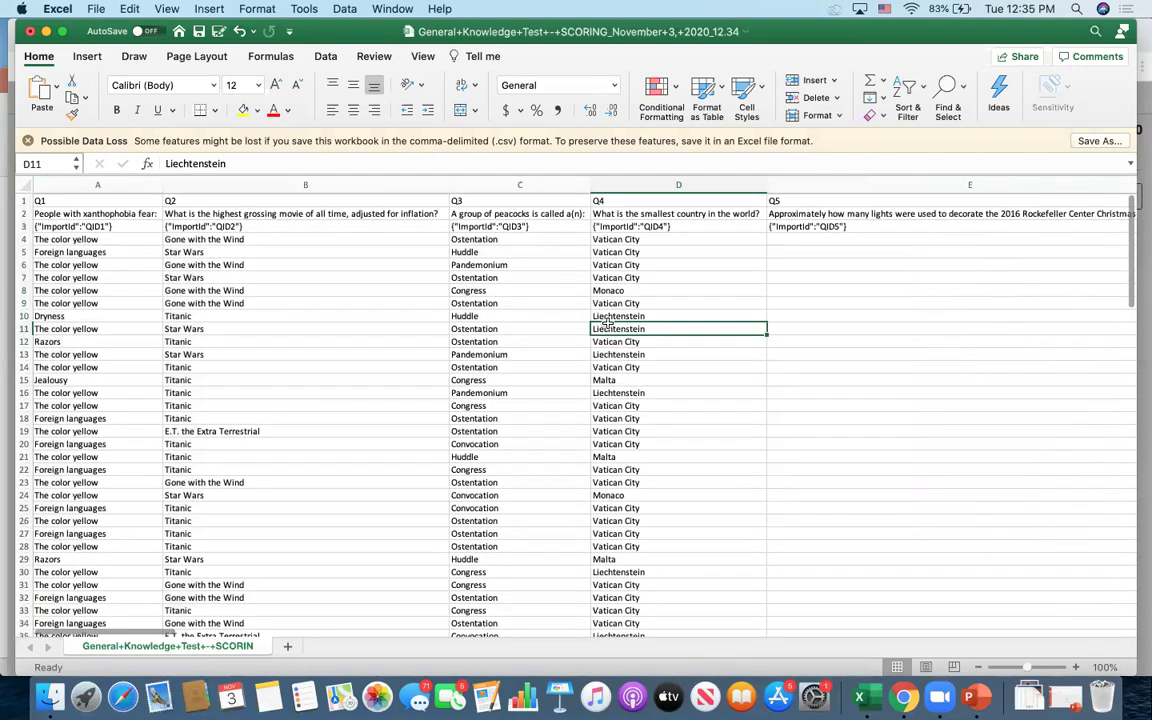
Examine individual respondents' rows and the question columns Q1 to Q5 in the exported data.
scroll(608, 324, "right", 3)
scroll(608, 324, "left", 3)
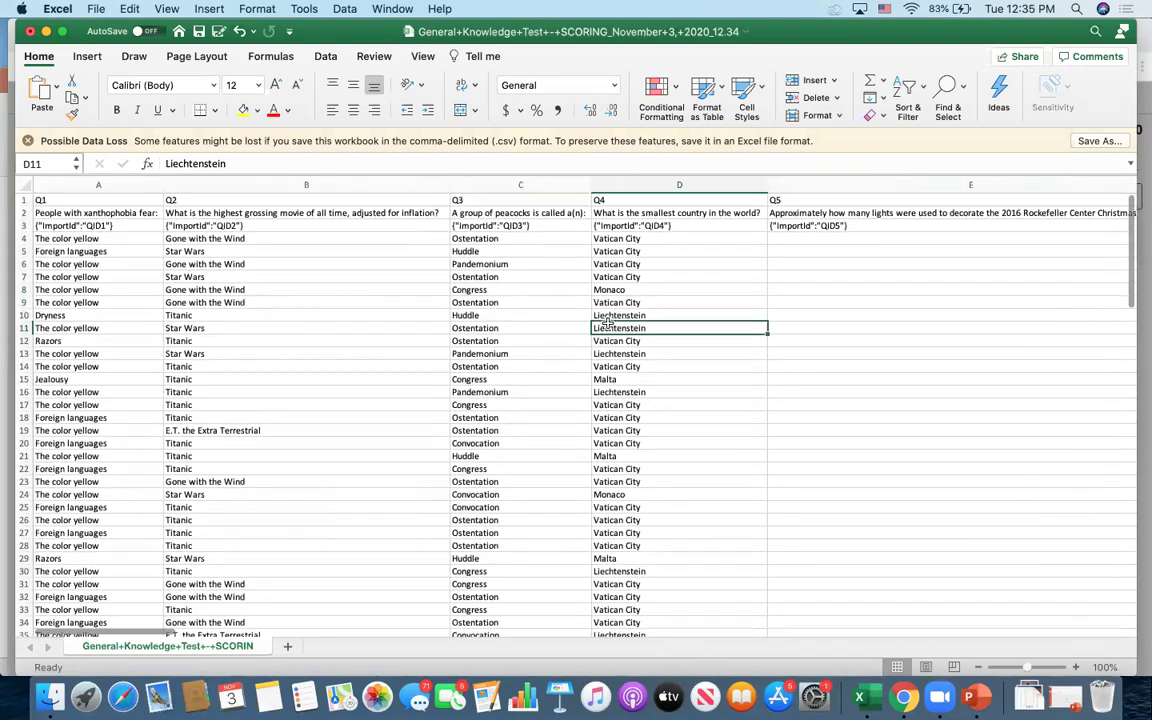
left_click(22, 238)
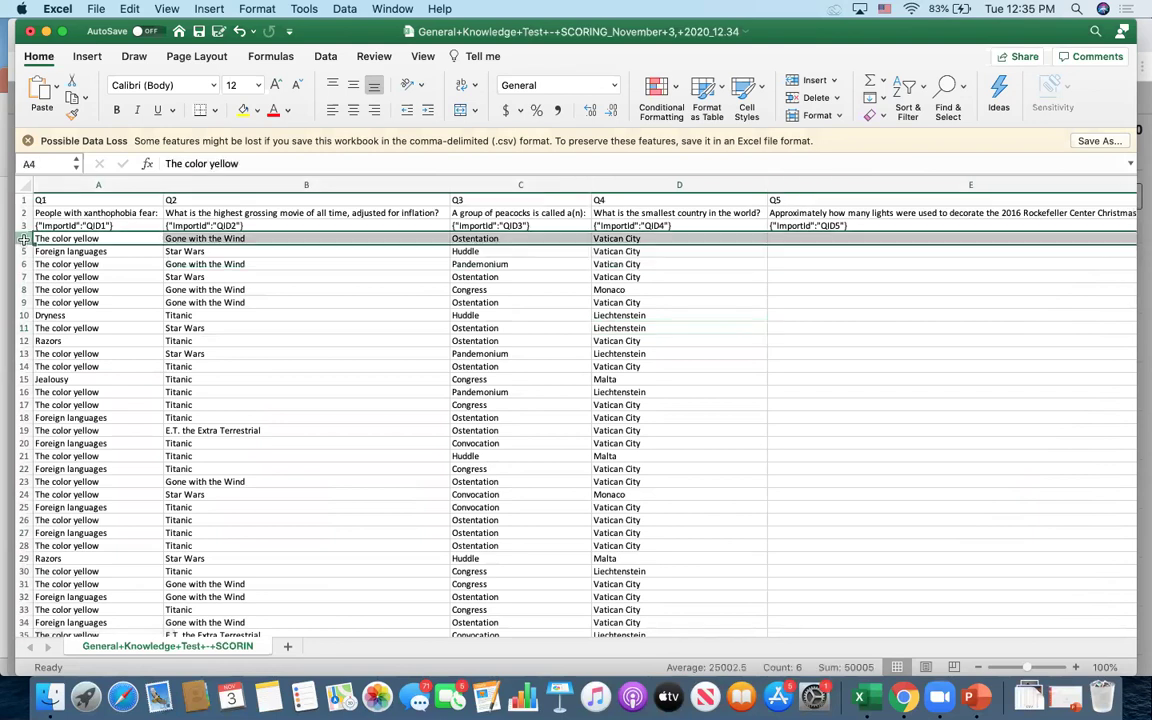
left_click(22, 251)
left_click(22, 264)
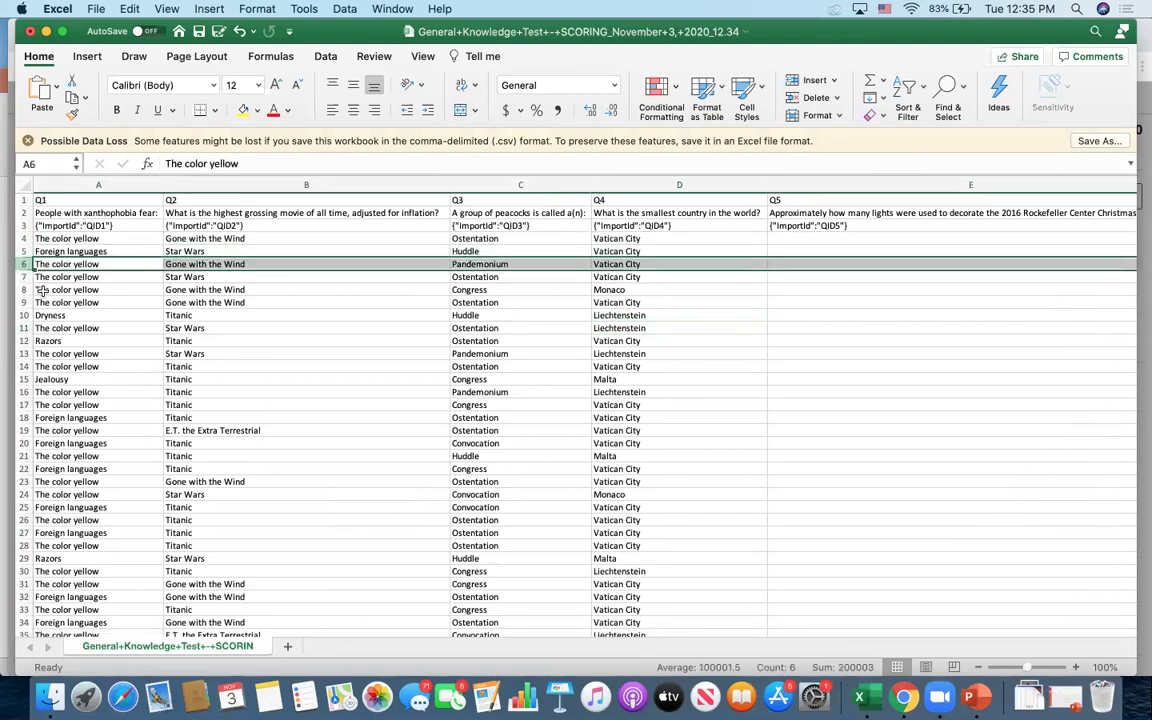
left_click(66, 328)
scroll(73, 333, "down", 3)
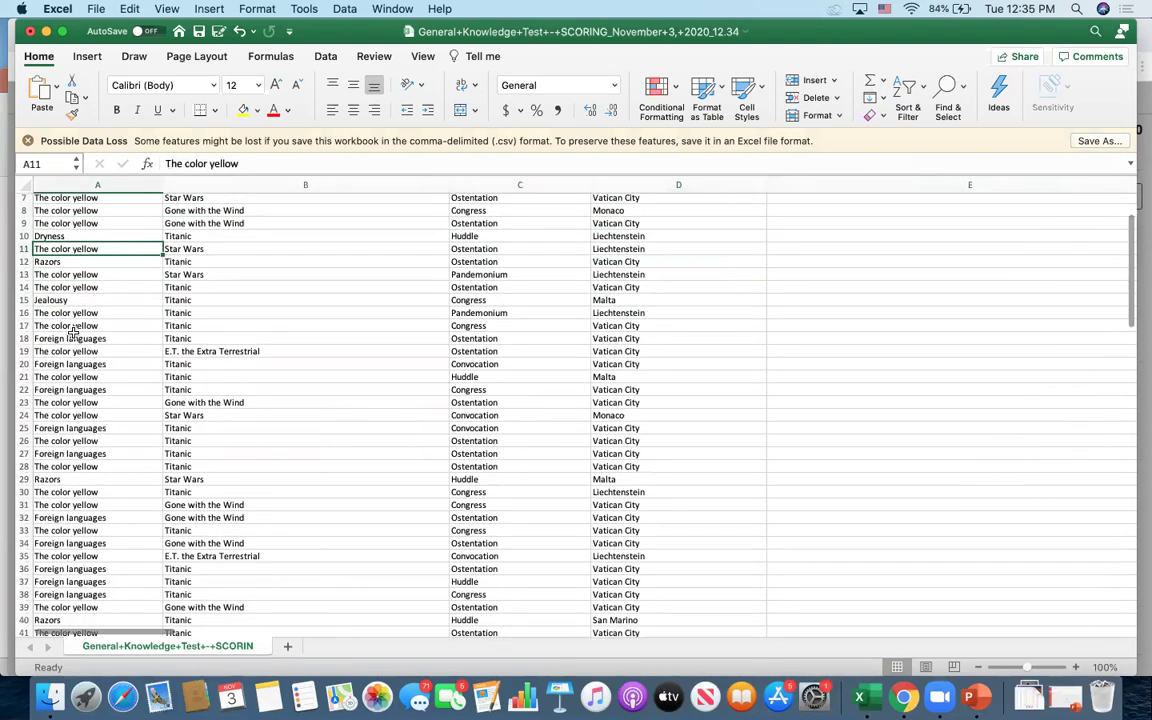
scroll(73, 333, "up", 3)
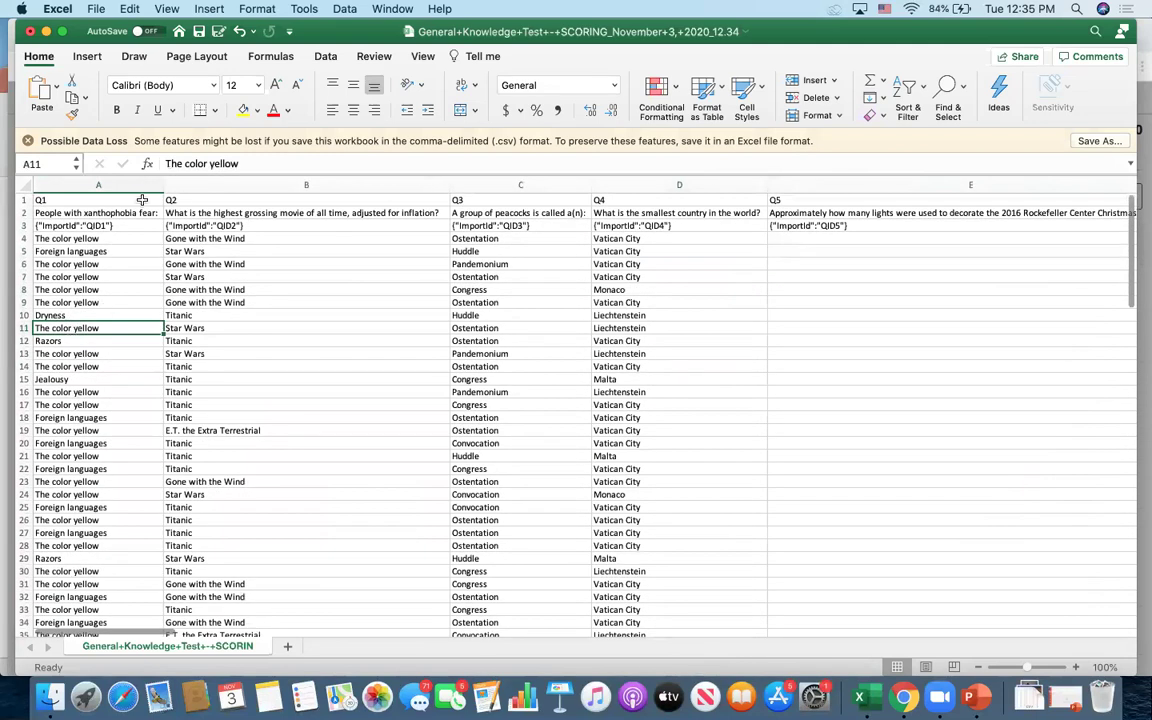
left_click(809, 201)
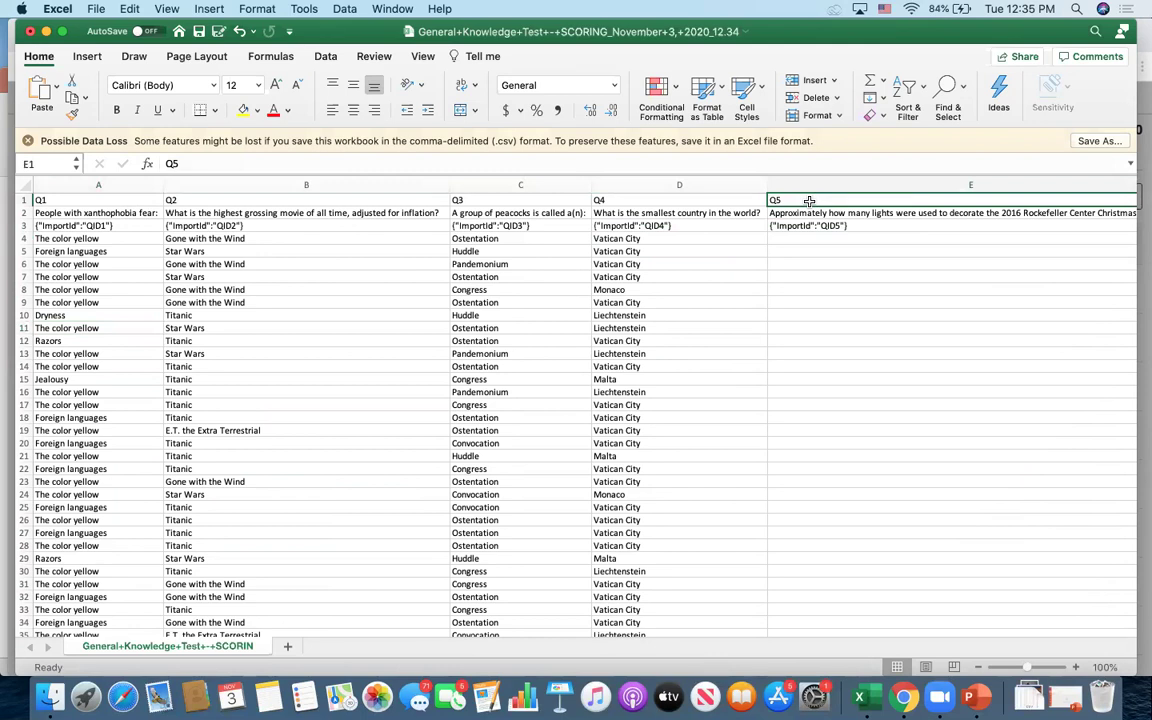
Examine the SC0 score column's headers and go through the respondents' scores row by row down to row 47.
scroll(809, 201, "right", 5)
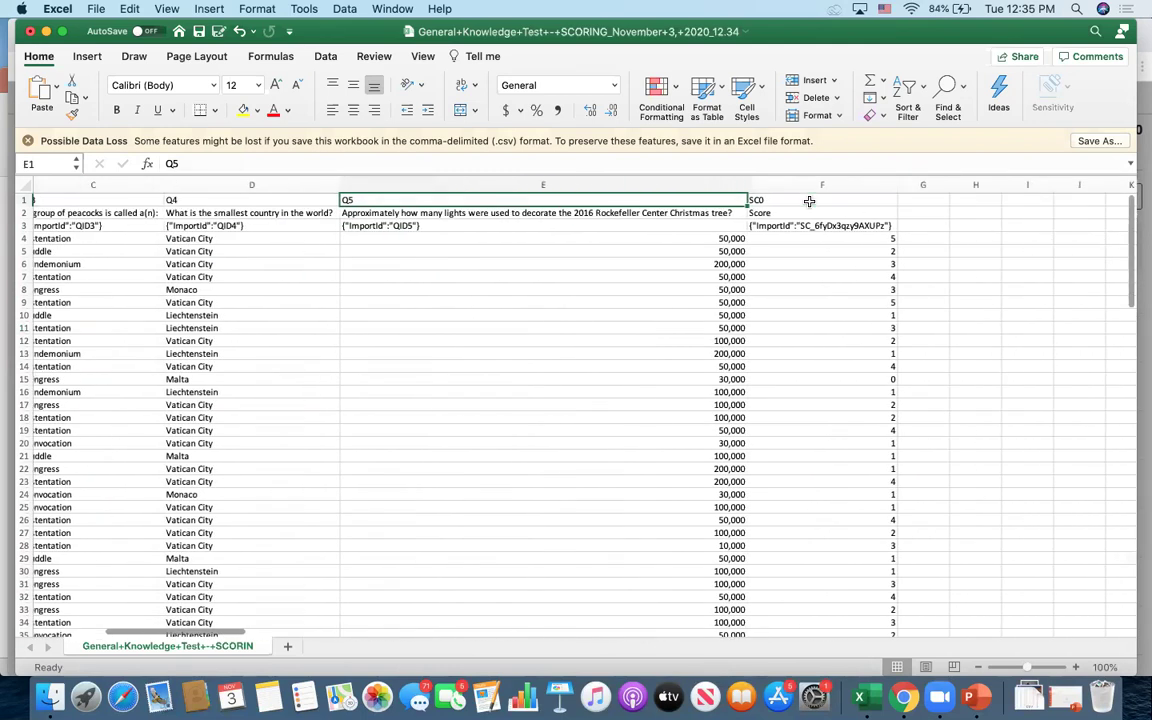
left_click(766, 201)
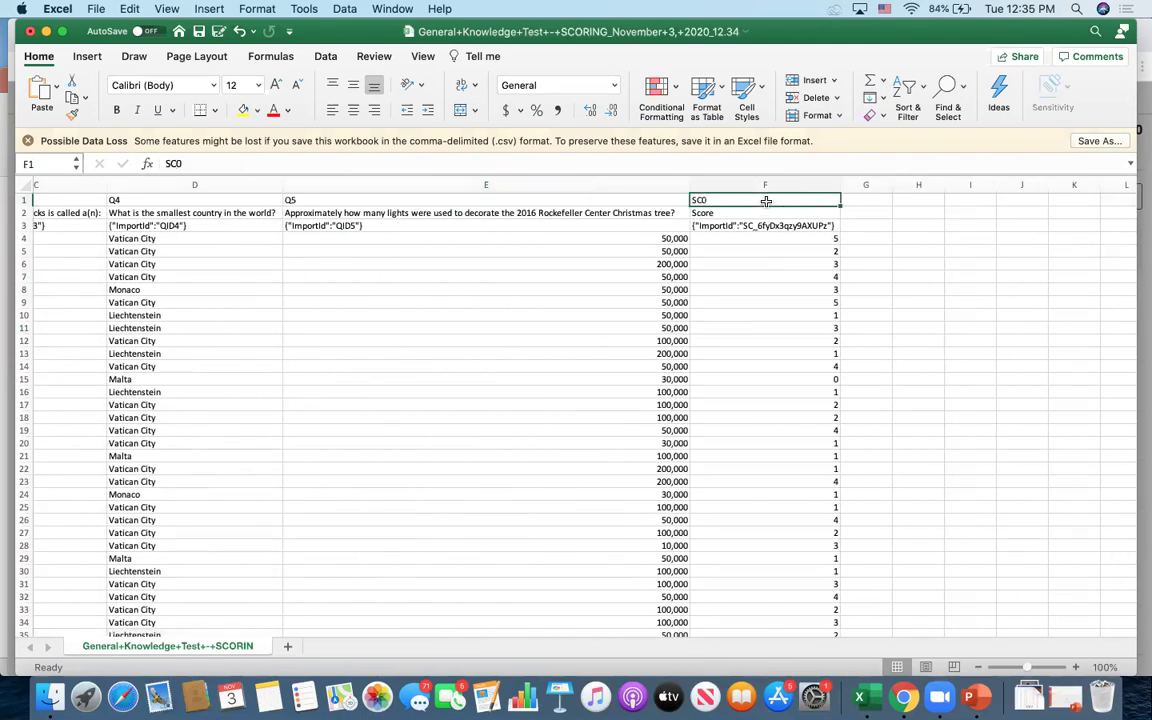
left_click(704, 213)
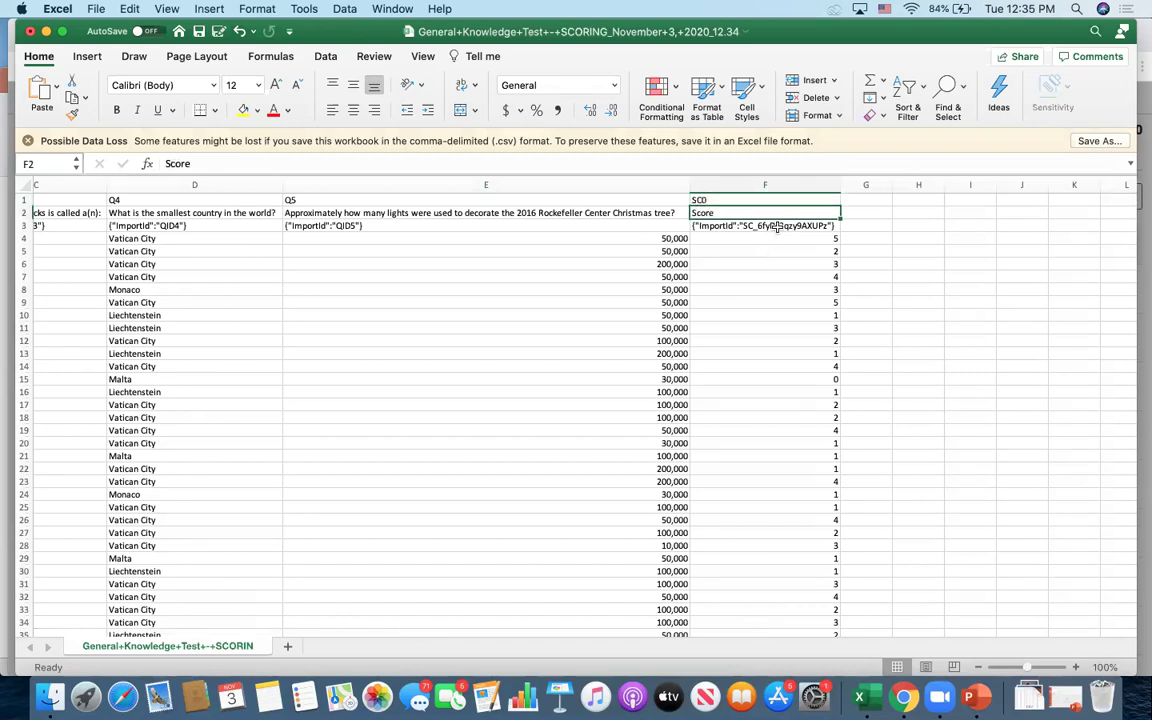
left_click(776, 236)
key("Down")
key("Down")
key("Down")
key("Down")
key("Down")
key("Down")
key("Down")
key("Down")
key("Down")
key("Down")
key("Down")
key("Down")
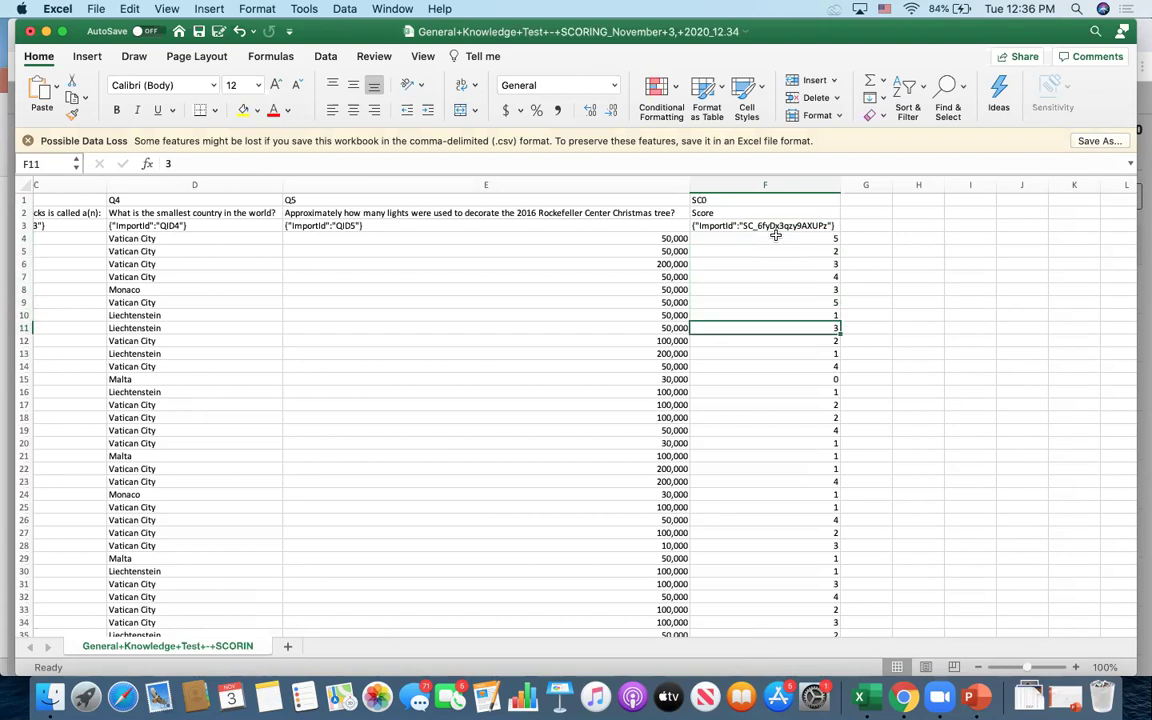
key("Down")
key("Down")
key("Down")
key("Down")
key("Down")
key("Down")
key("Down")
key("Down")
key("Down")
key("Down")
key("Down")
key("Down")
key("Down")
key("Down")
key("Down")
key("Down")
key("Down")
key("Down")
key("Down")
key("Down")
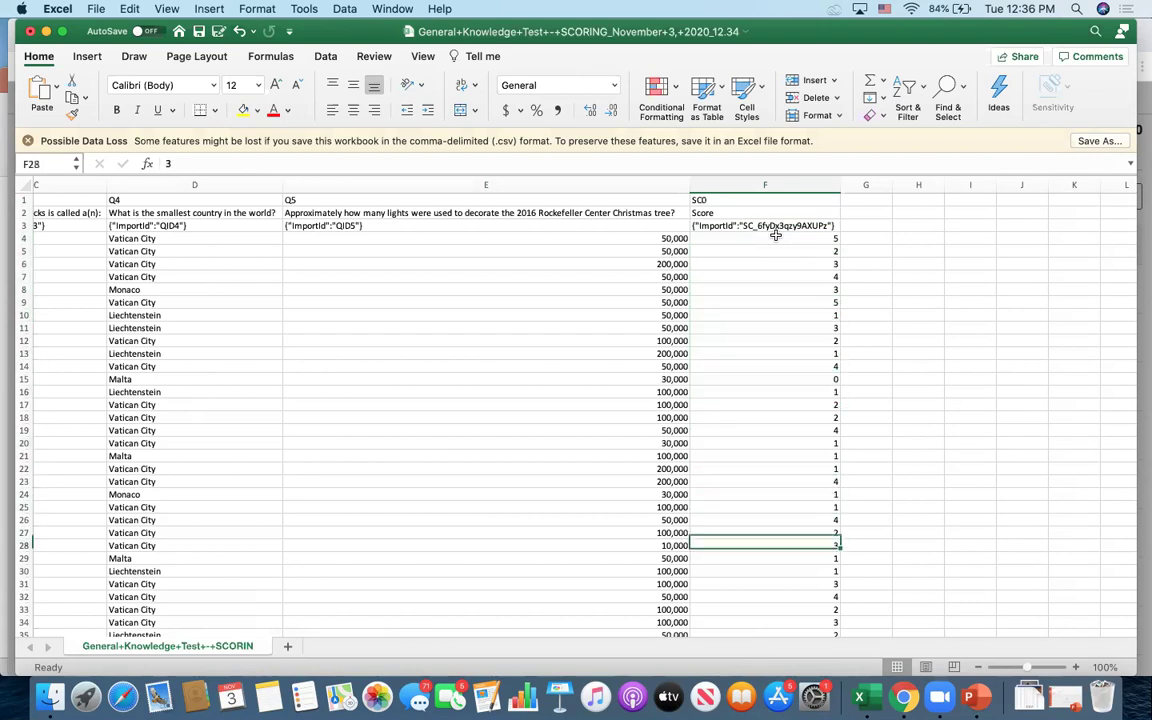
key("Down")
key("Down")
key("Down")
key("Down")
key("Down")
key("Down")
key("Down")
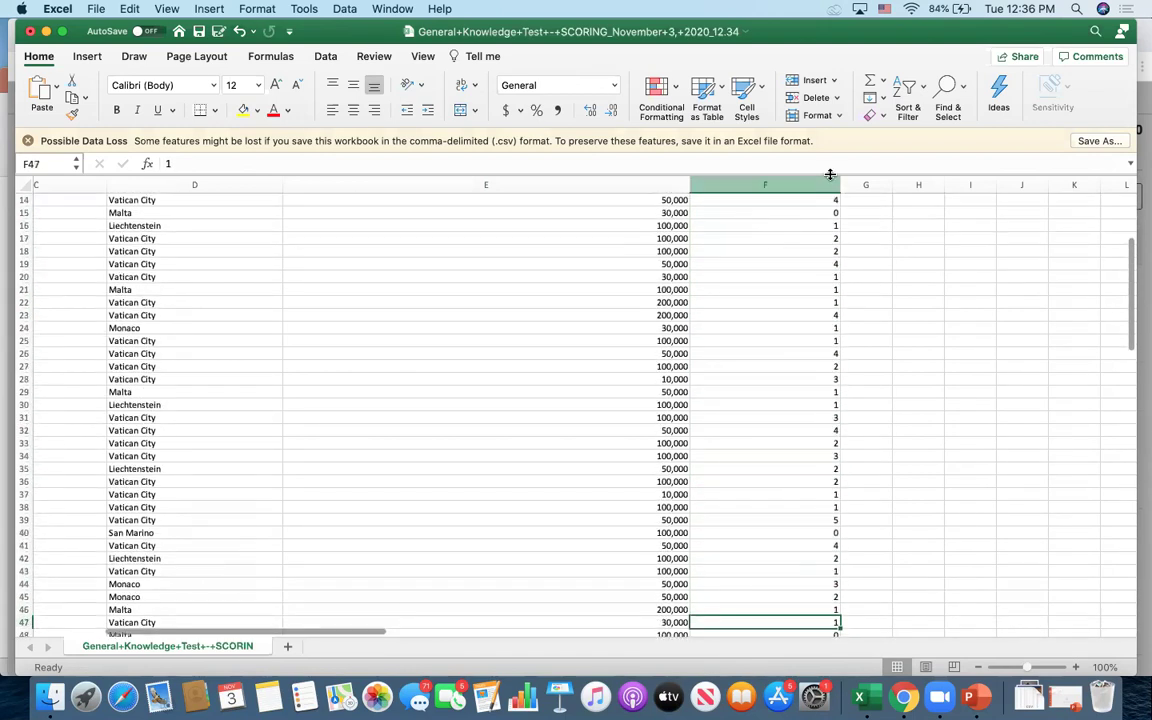
Review the SC0 and Score header cells, and select the respondents' scores in F4 to F12.
scroll(800, 298, "up", 15)
left_click(785, 200)
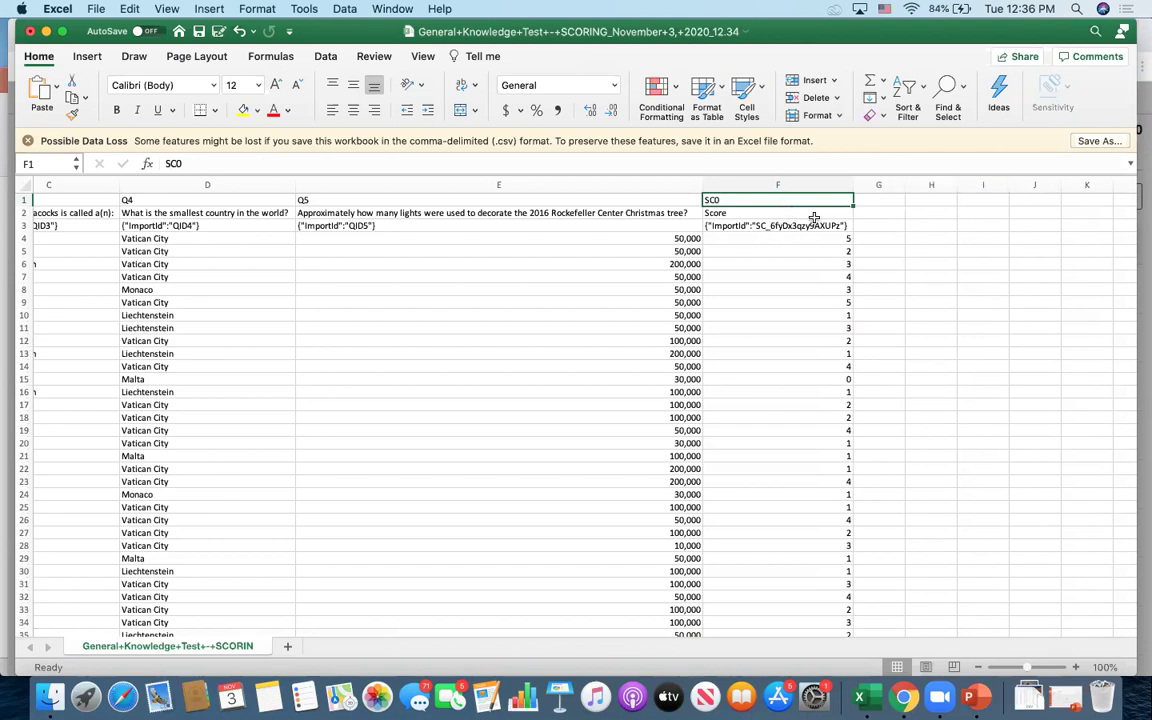
left_click(750, 212)
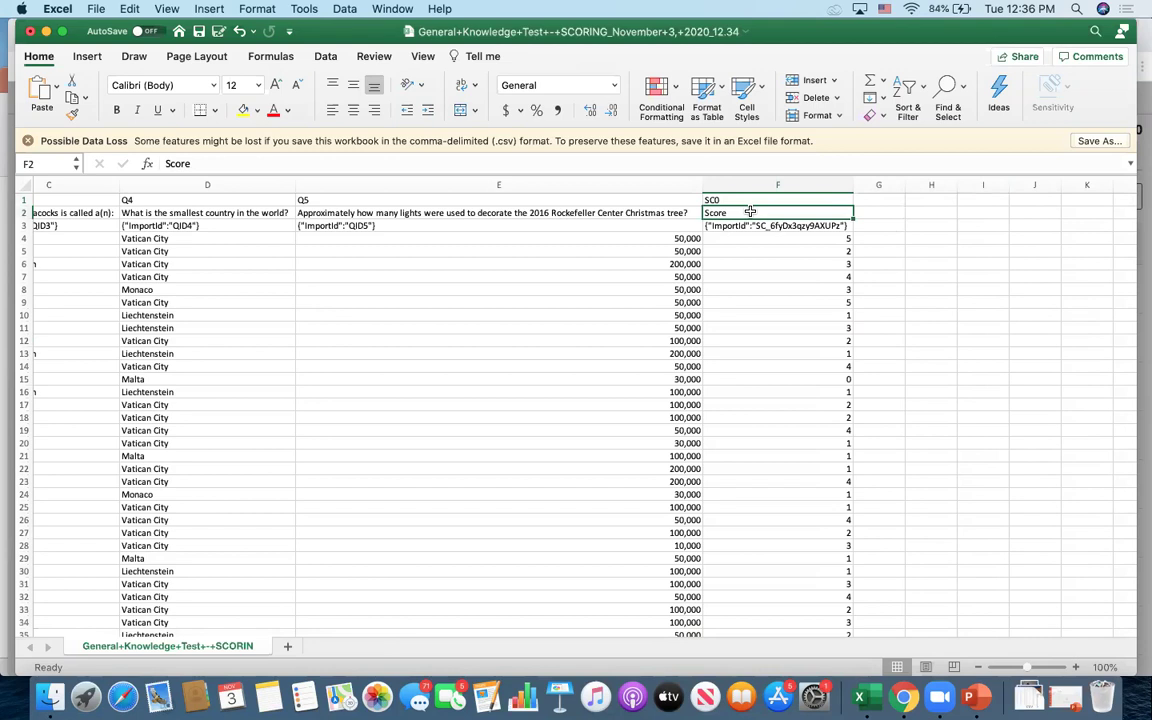
left_click(823, 263)
scroll(822, 279, "down", 1)
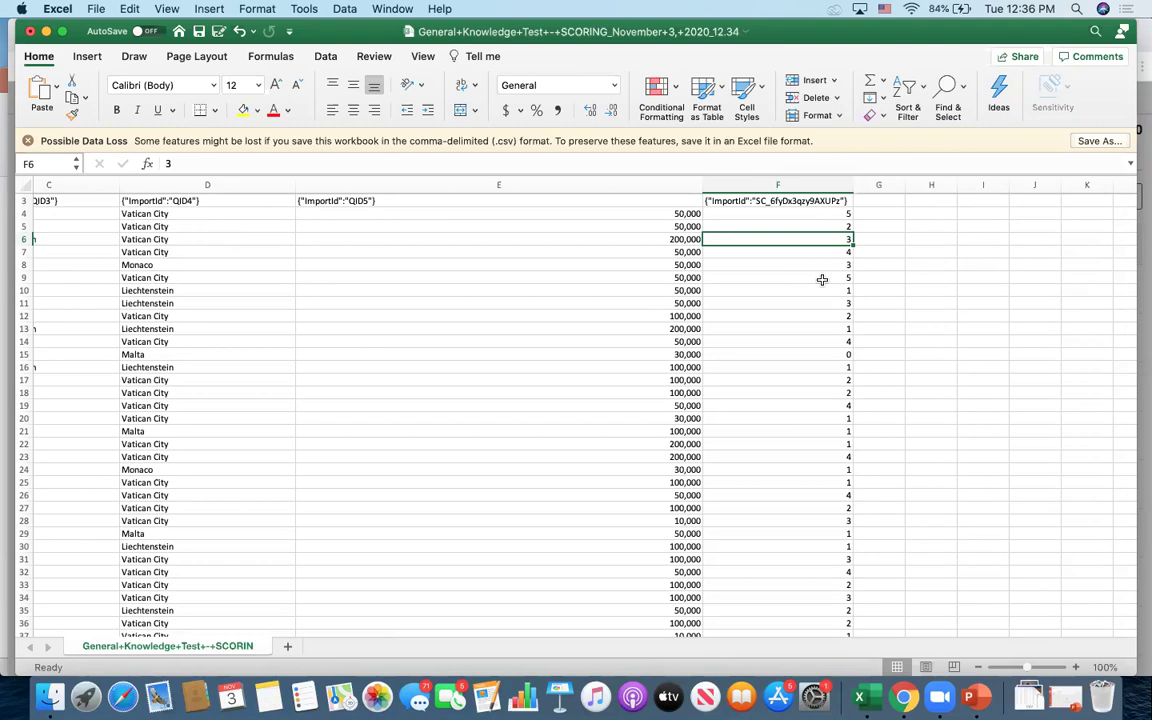
left_click_drag(805, 214, 803, 307)
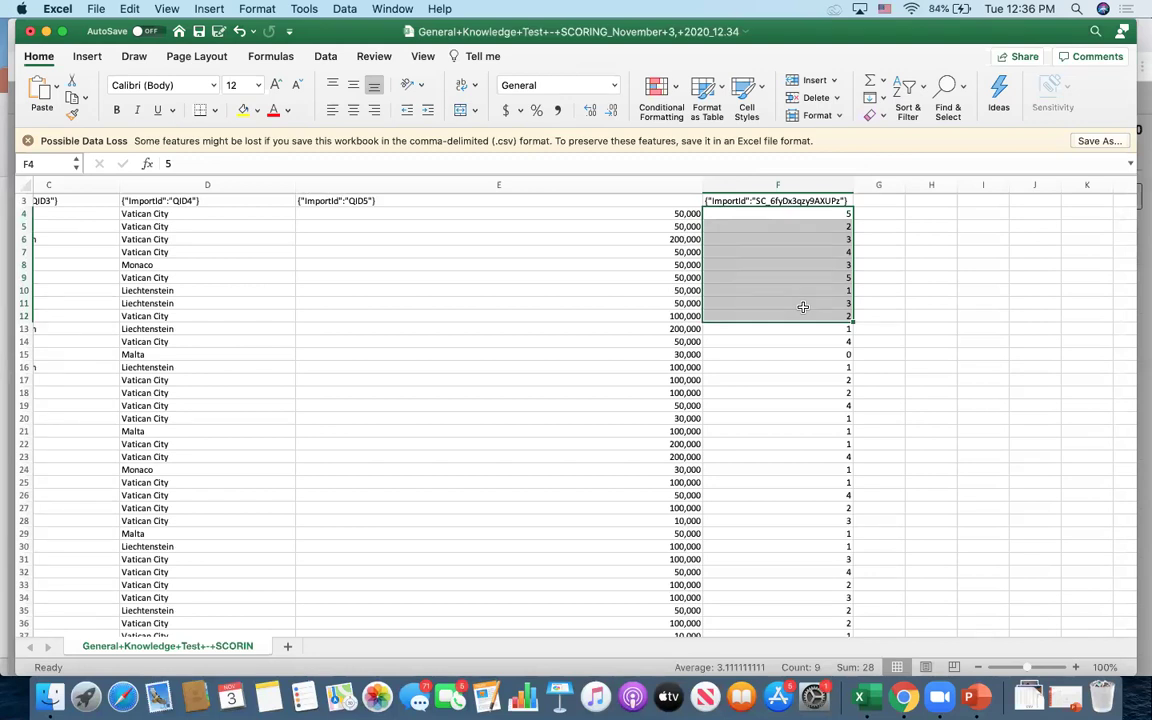
Compare the selected scores with the respondents' answers in the Q1 to Q5 columns.
scroll(501, 386, "left", 10)
scroll(500, 386, "up", 2)
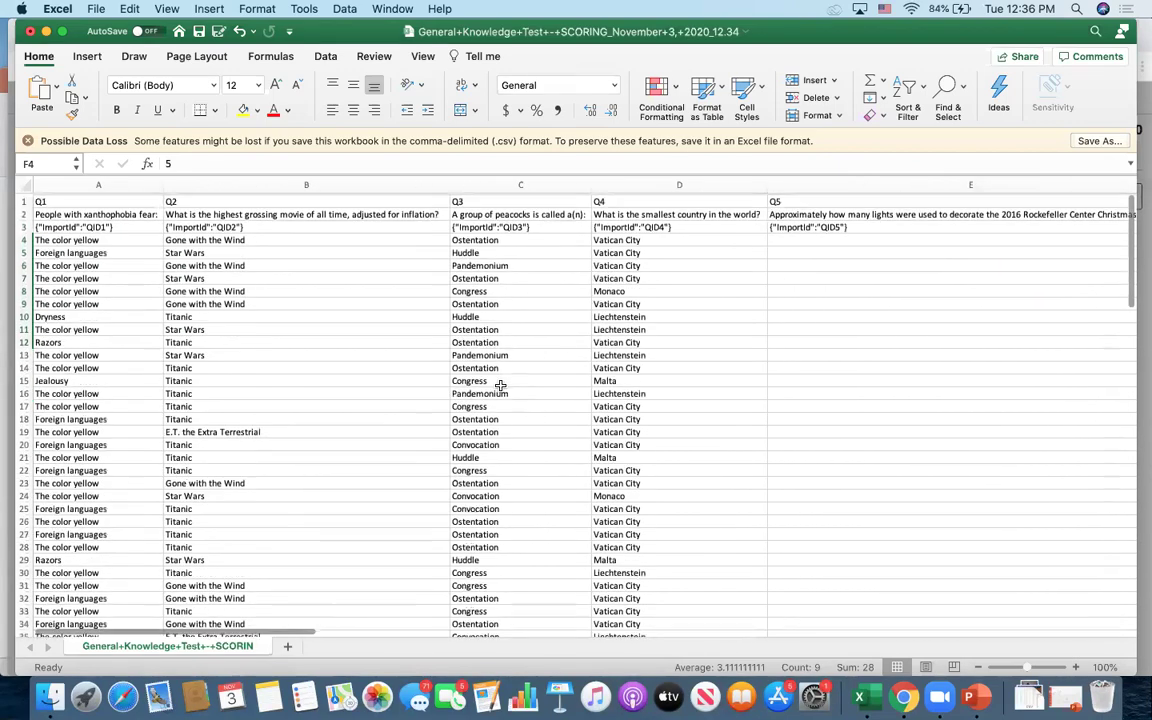
scroll(785, 355, "right", 5)
scroll(785, 355, "left", 5)
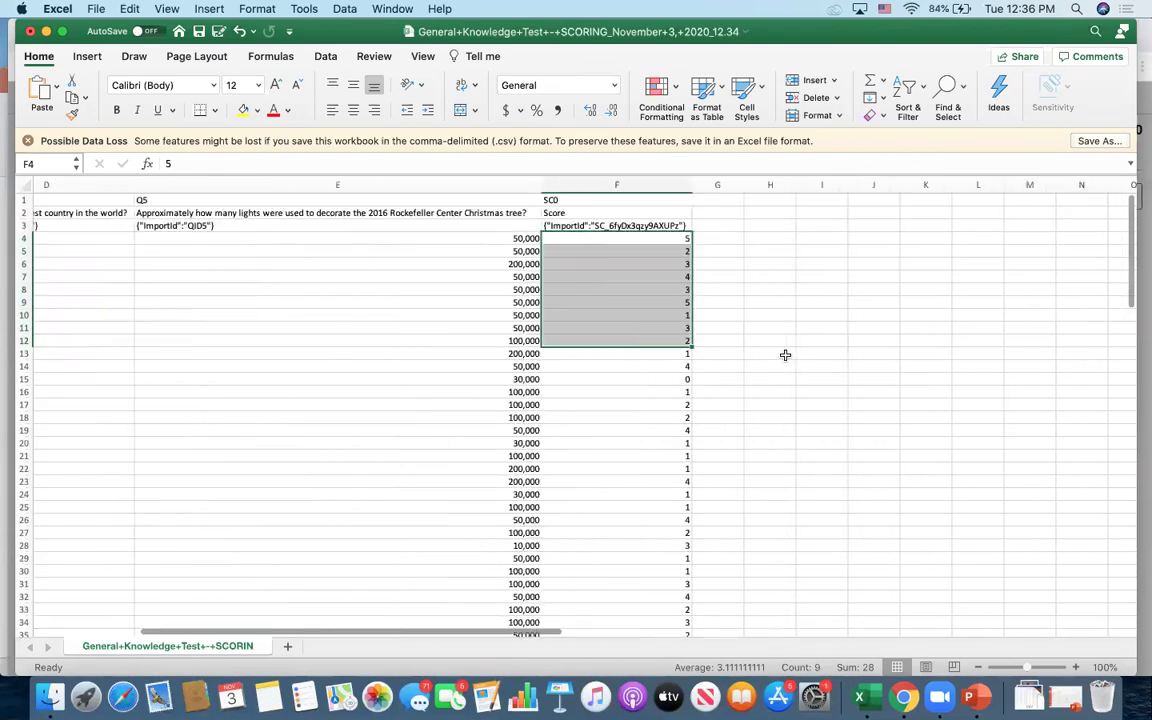
scroll(785, 355, "right", 5)
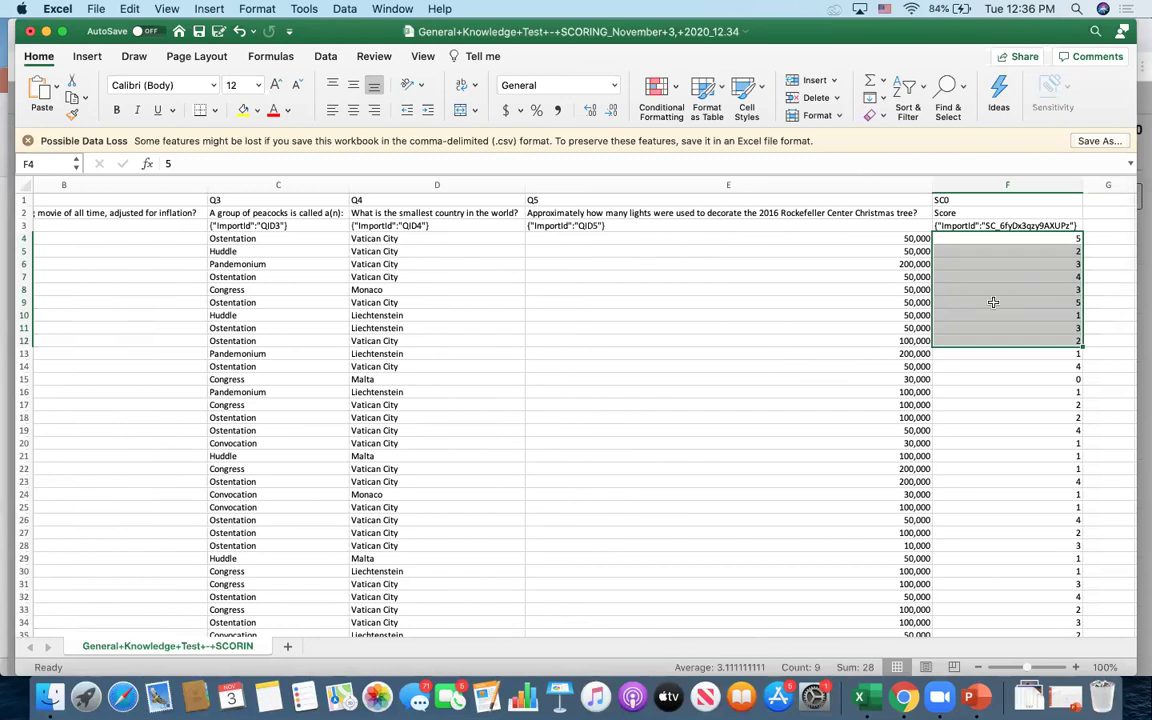
scroll(874, 329, "left", 5)
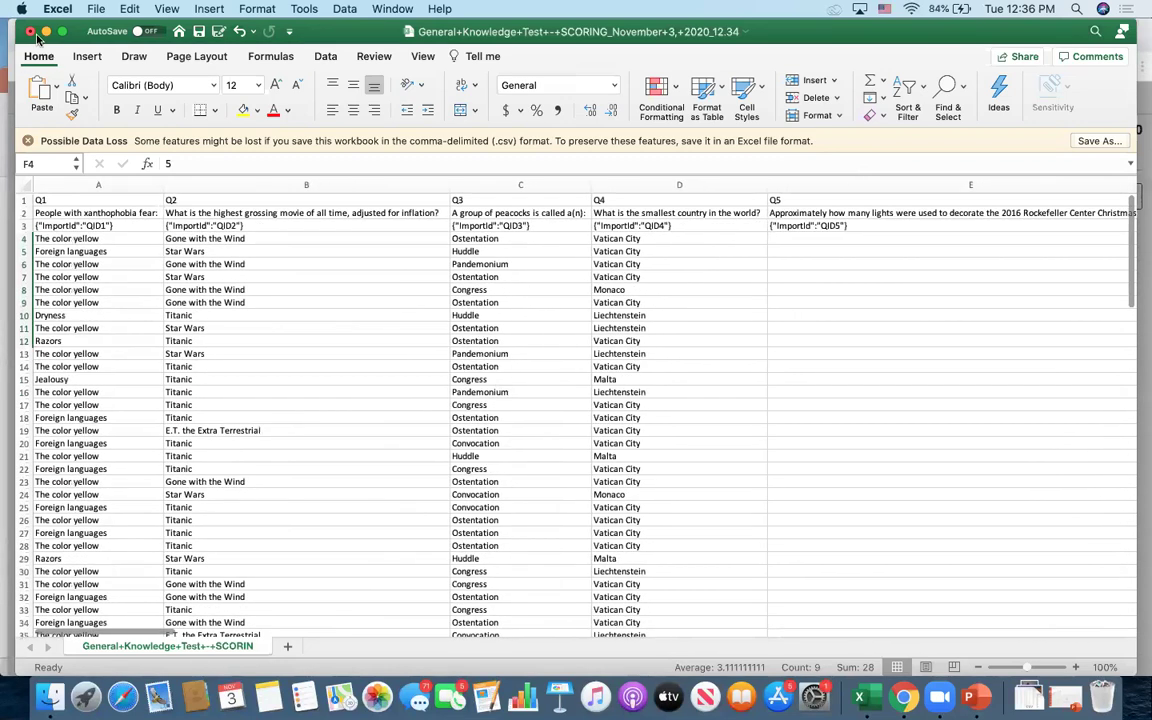
Minimize the Excel workbook and close the Manage Downloads dialog on the Qualtrics response data page.
left_click(46, 32)
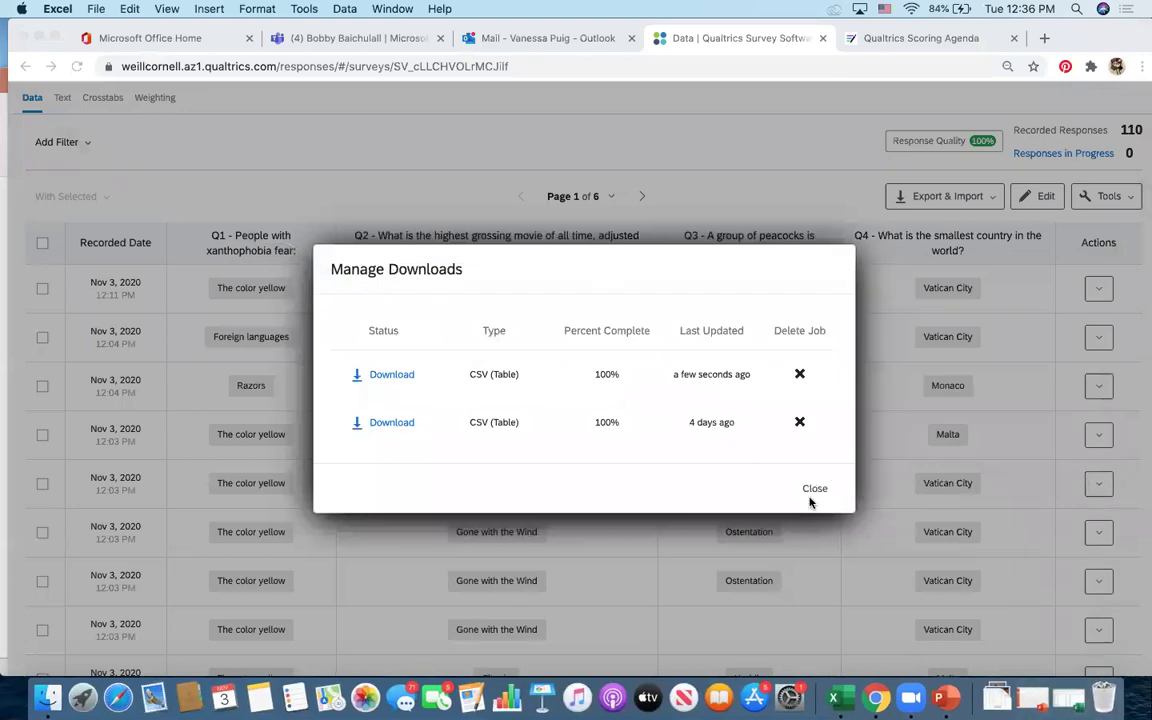
left_click(813, 490)
scroll(430, 355, "up", 2)
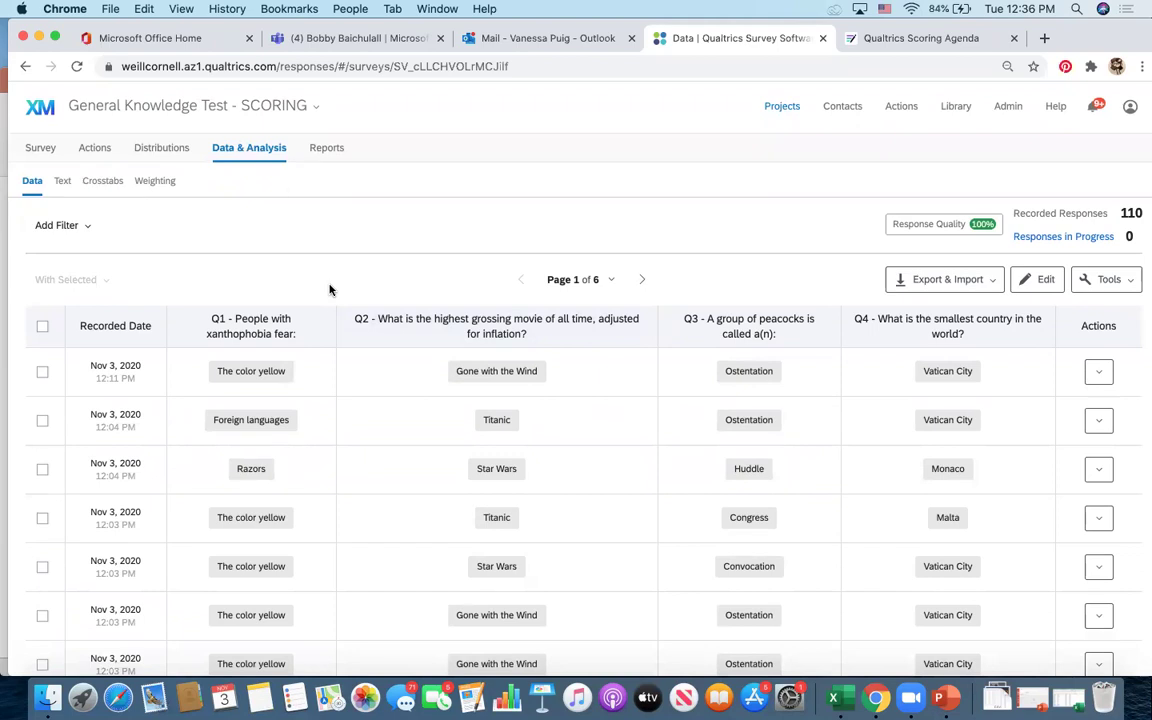
Open the survey's default results report and examine the Q1 bar chart and its choice count table.
left_click(331, 148)
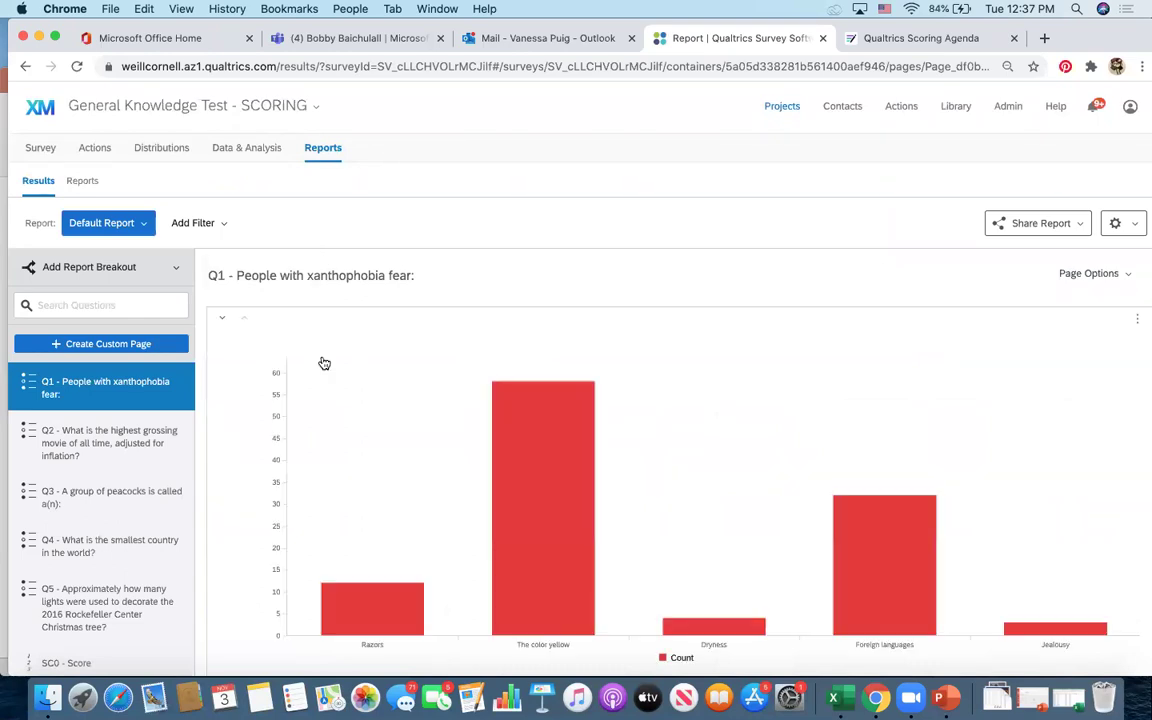
scroll(324, 363, "down", 2)
scroll(452, 478, "down", 2)
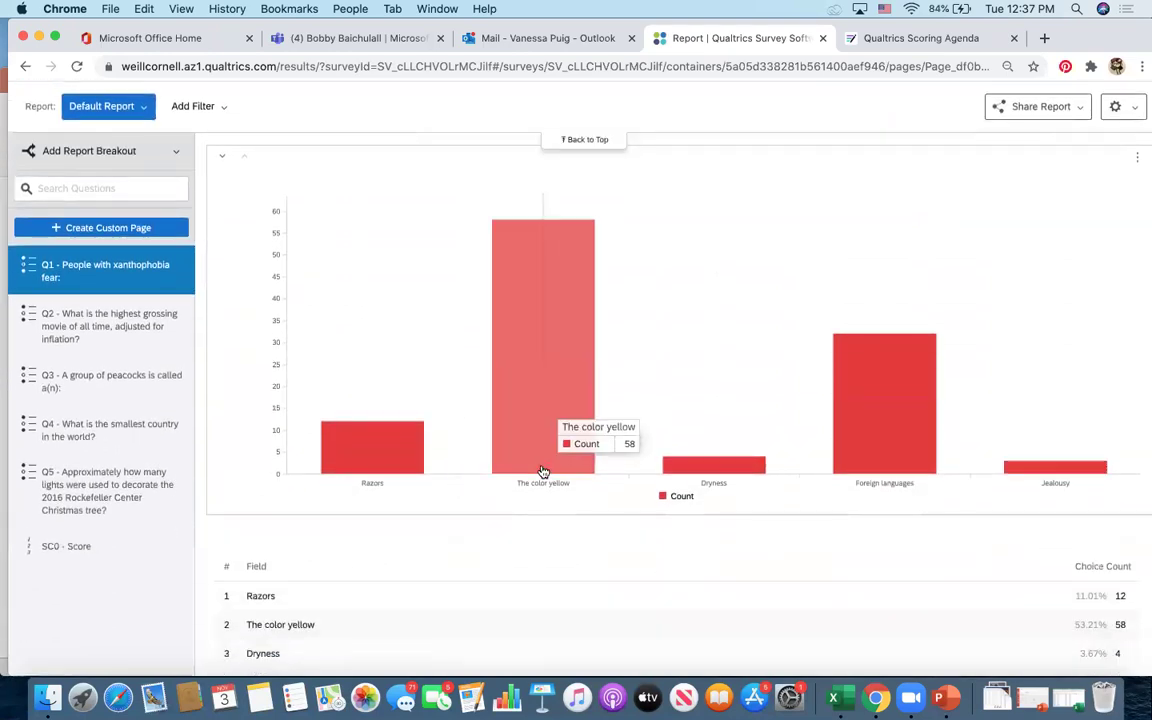
scroll(543, 471, "up", 1)
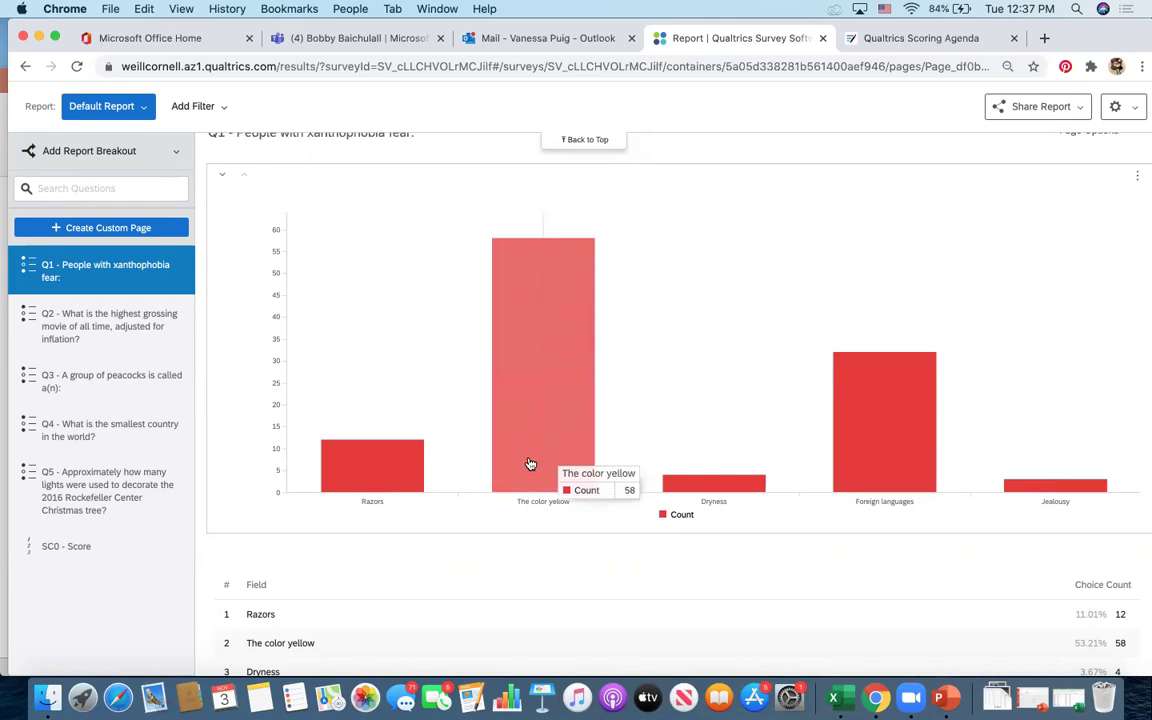
scroll(530, 464, "down", 4)
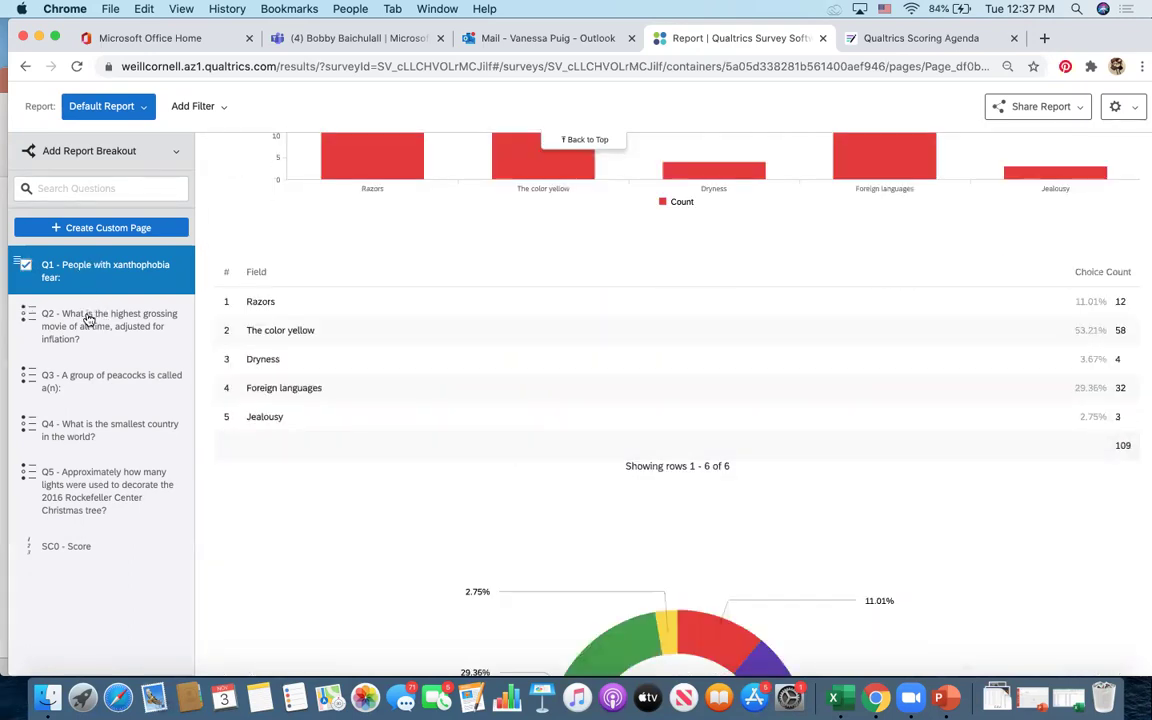
Open the Q2 highest grossing movie results and examine the donut chart and choice counts.
left_click(88, 319)
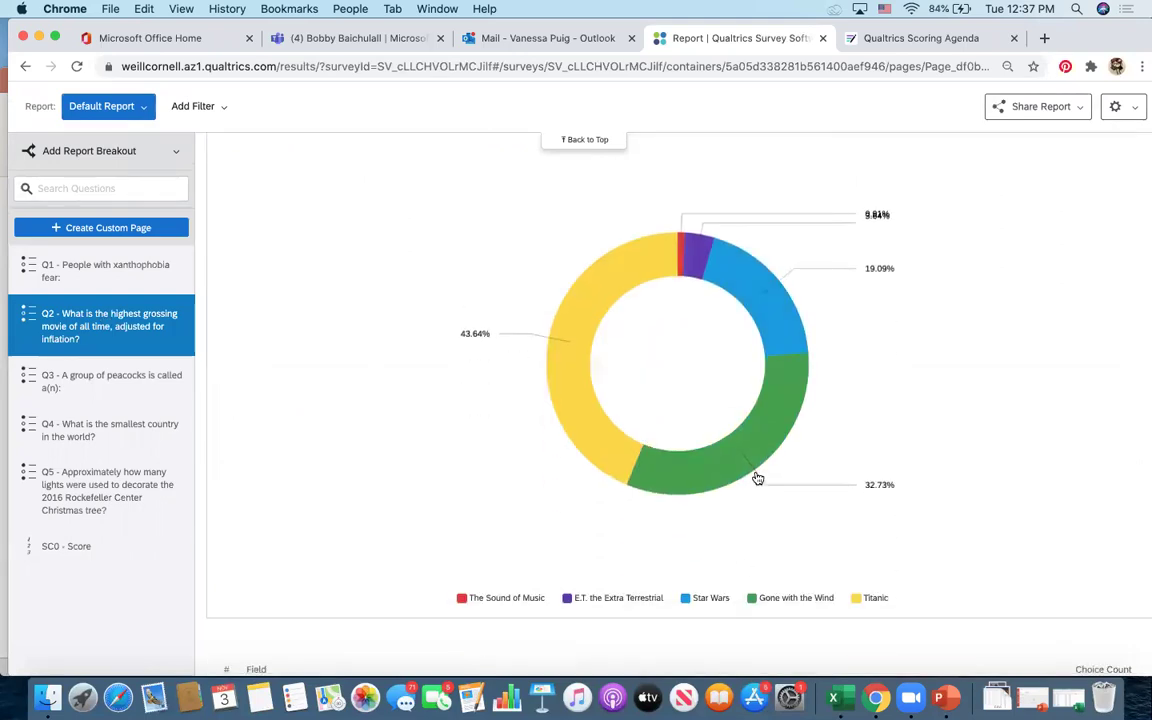
scroll(588, 551, "down", 1)
scroll(560, 525, "down", 2)
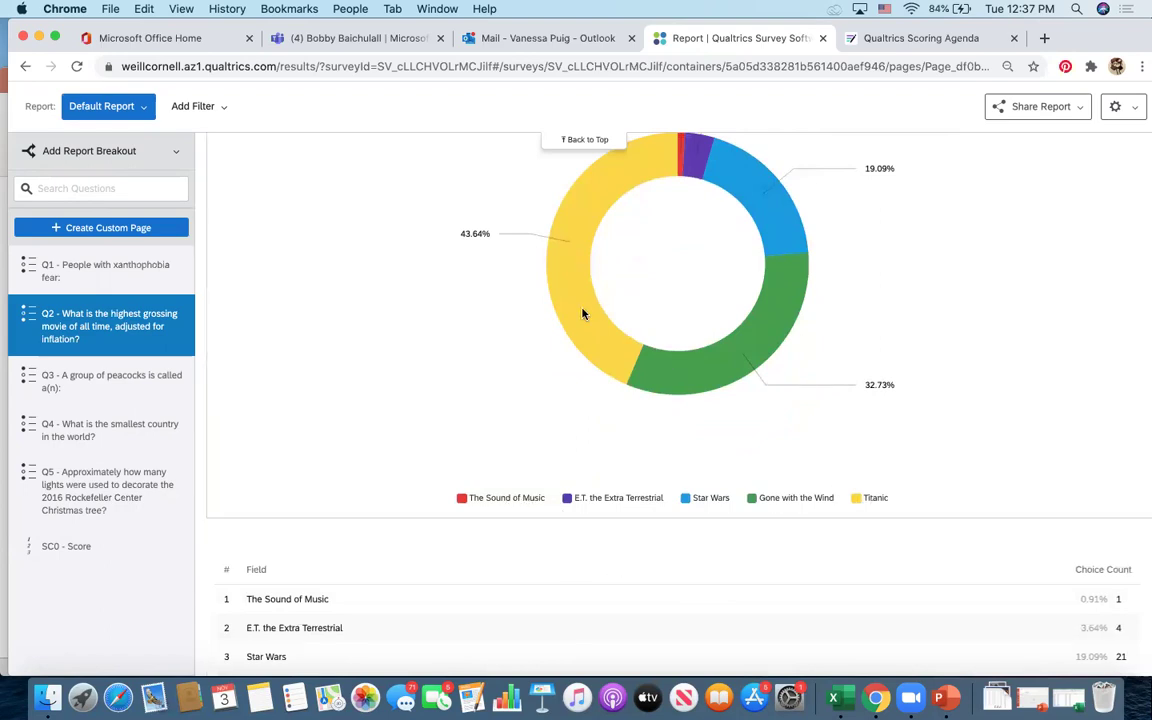
scroll(844, 401, "down", 5)
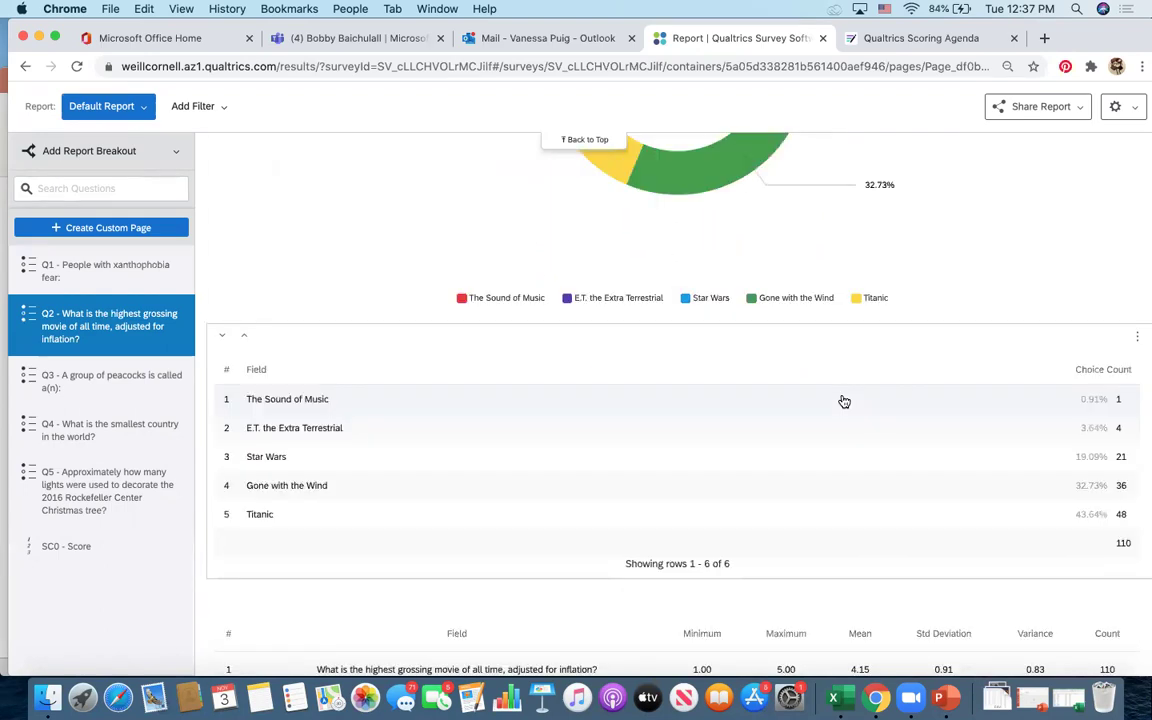
scroll(844, 401, "up", 10)
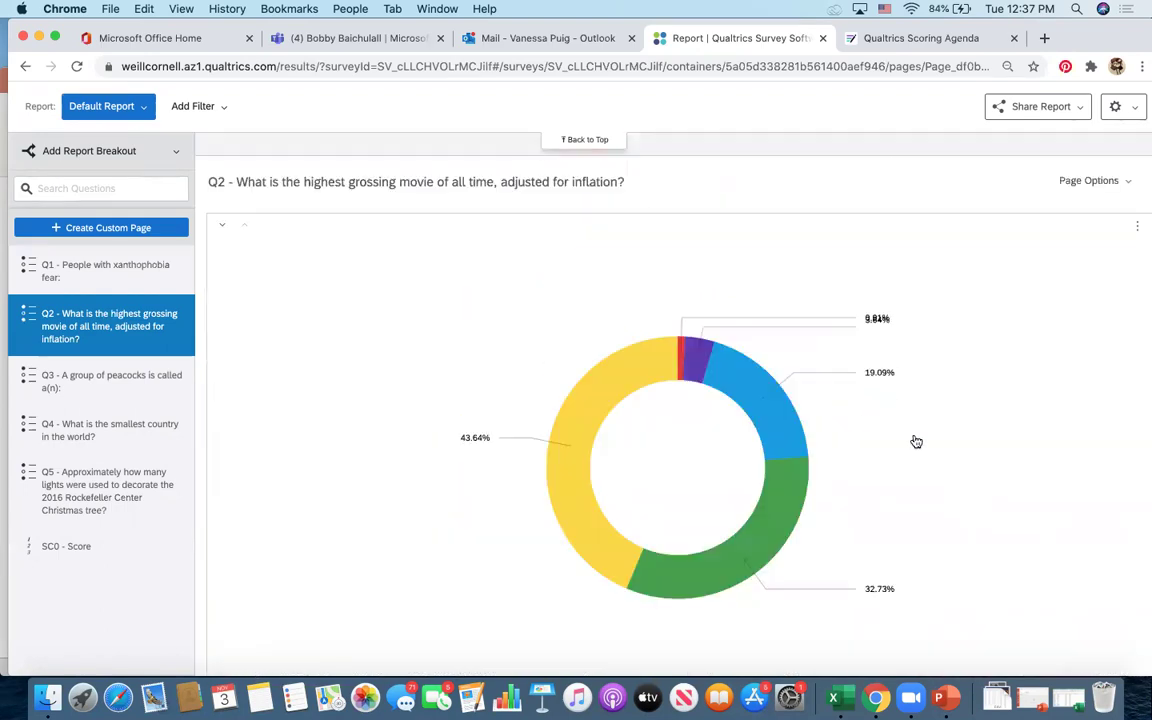
scroll(939, 462, "down", 2)
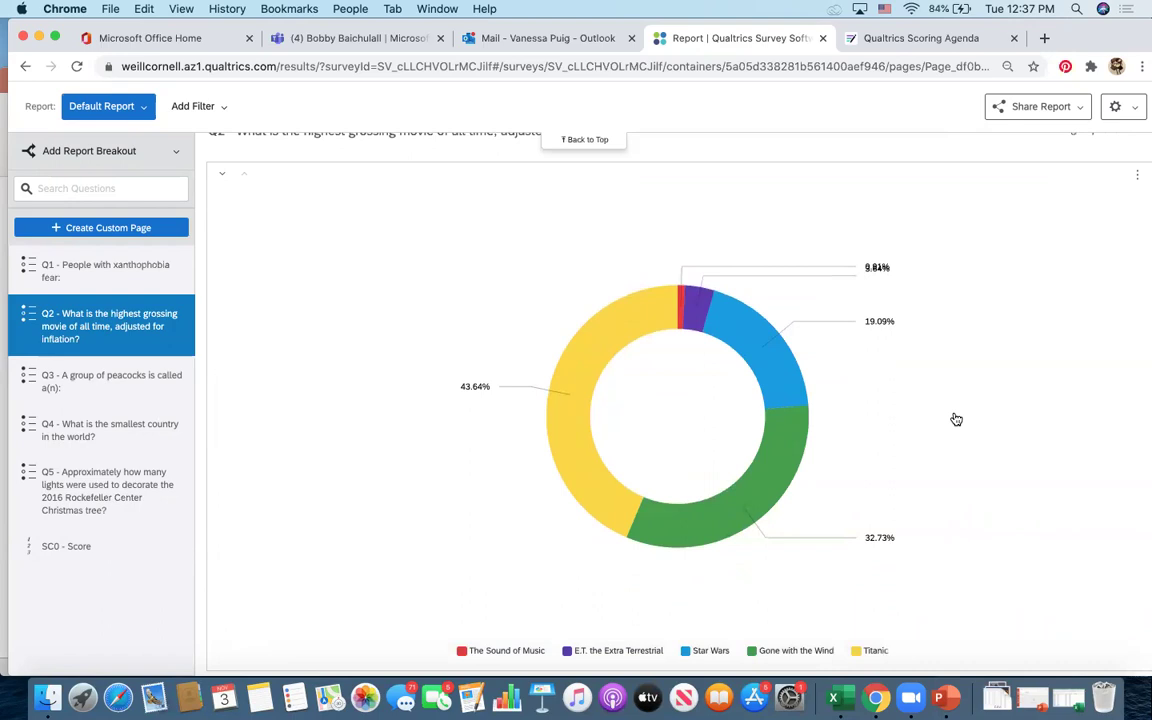
Open the settings of the Q2 donut chart and look over its visualization types.
left_click(941, 413)
scroll(941, 450, "down", 2)
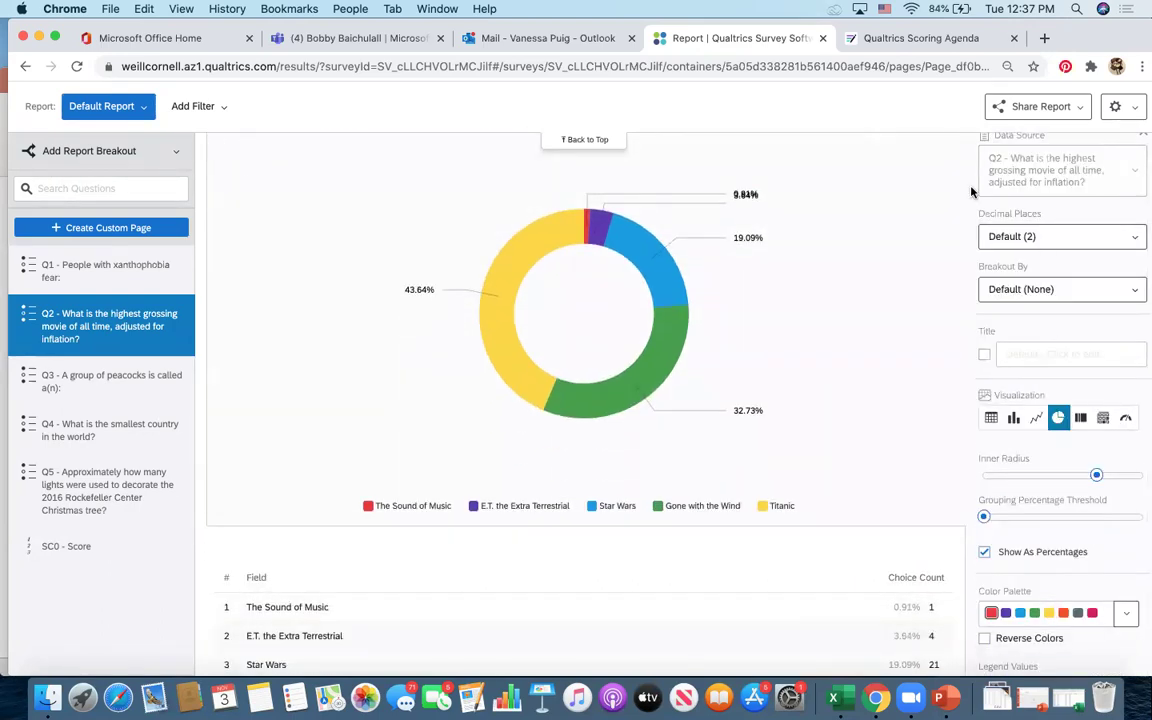
scroll(1055, 381, "up", 1)
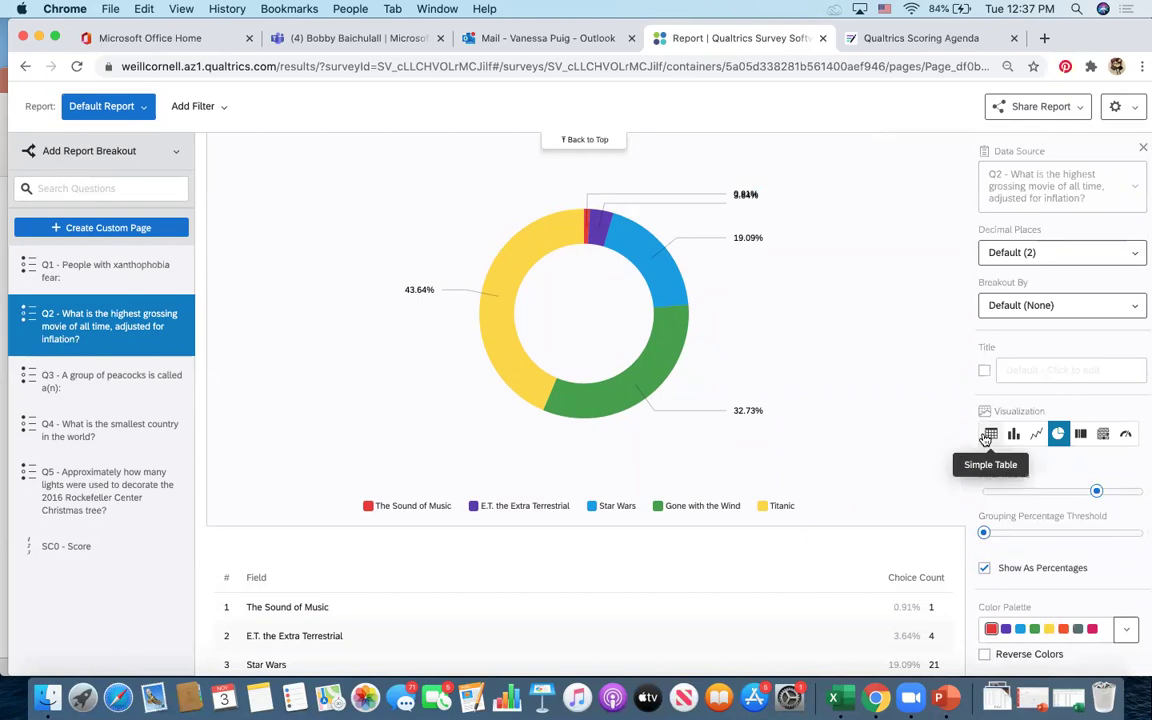
Try the bar chart and gauge visualizations for Q2, returning to the pie chart after each one.
left_click(1013, 434)
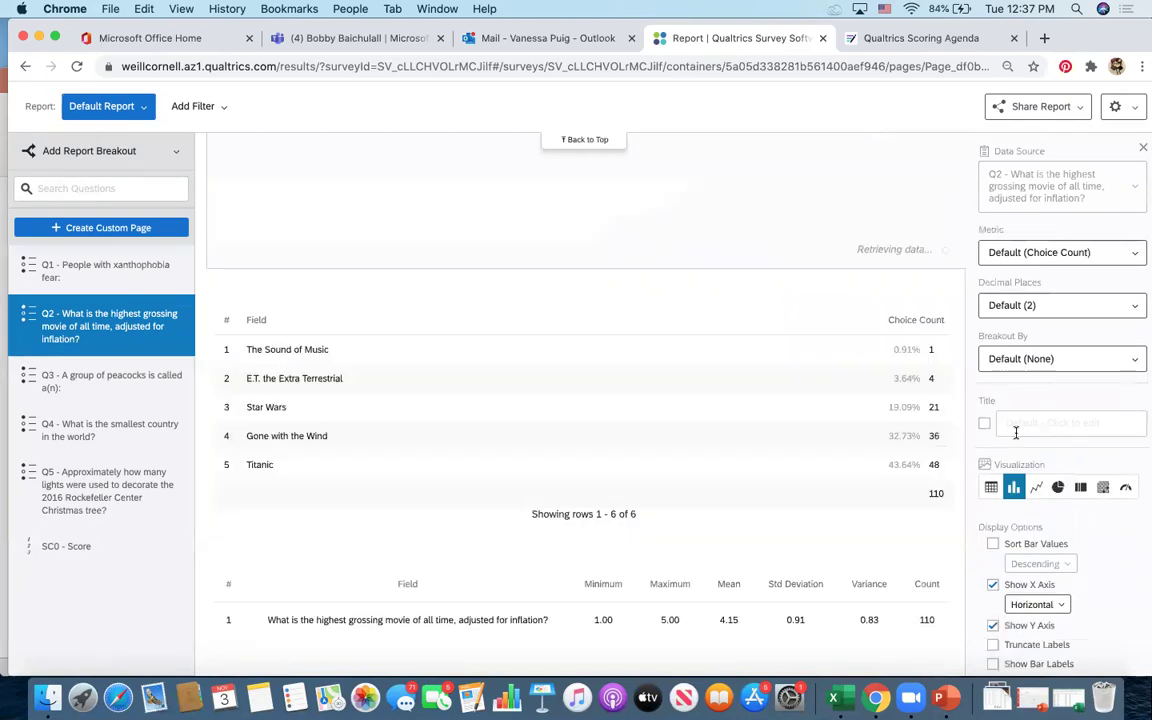
left_click(1058, 487)
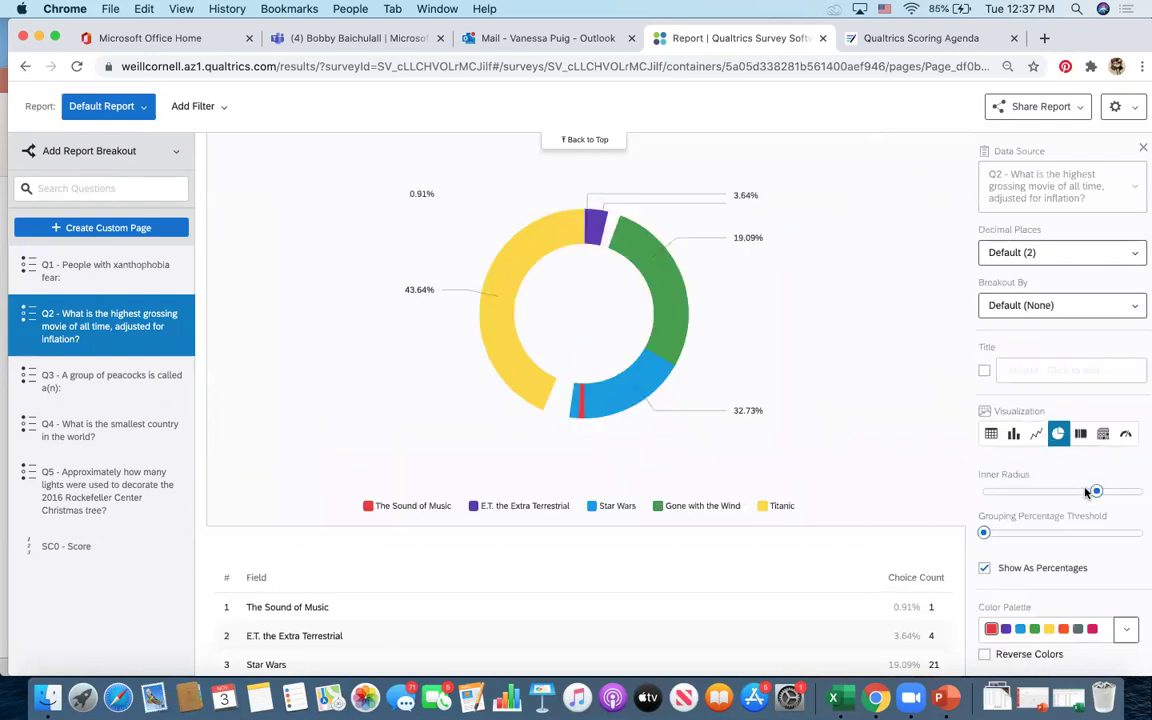
left_click(1126, 443)
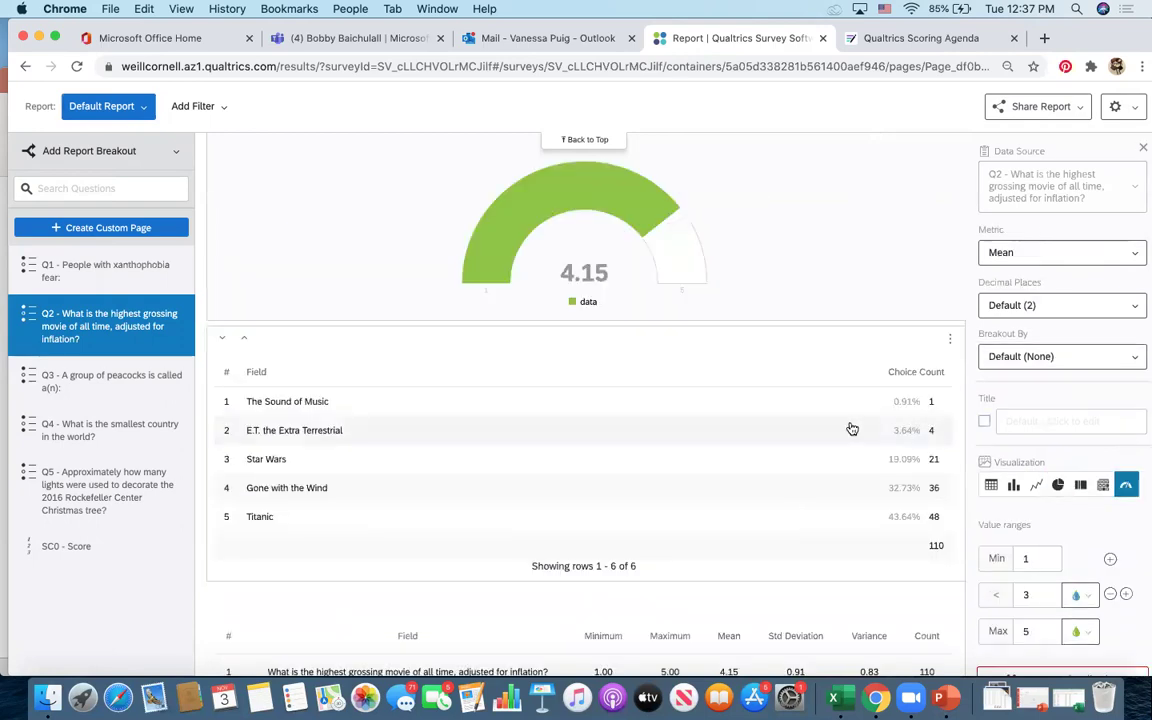
scroll(830, 429, "up", 5)
left_click(1058, 484)
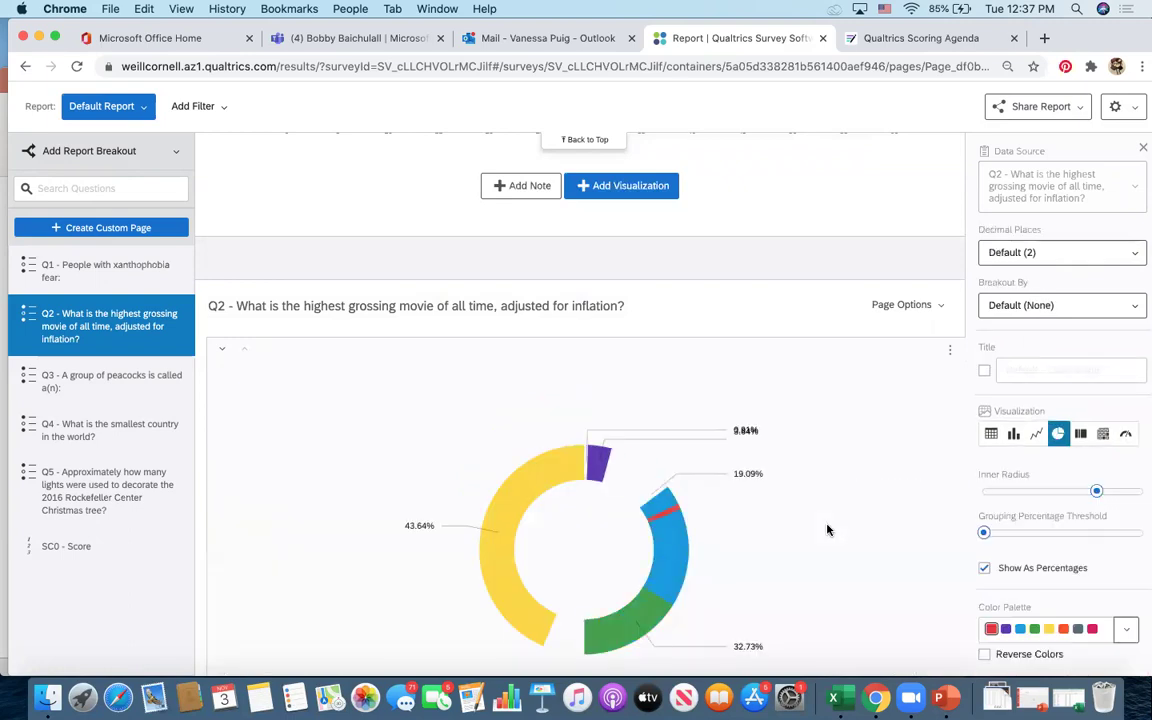
Examine the Q2 pie chart's display settings, including the color palette and legend values.
scroll(828, 527, "down", 3)
scroll(1040, 540, "down", 2)
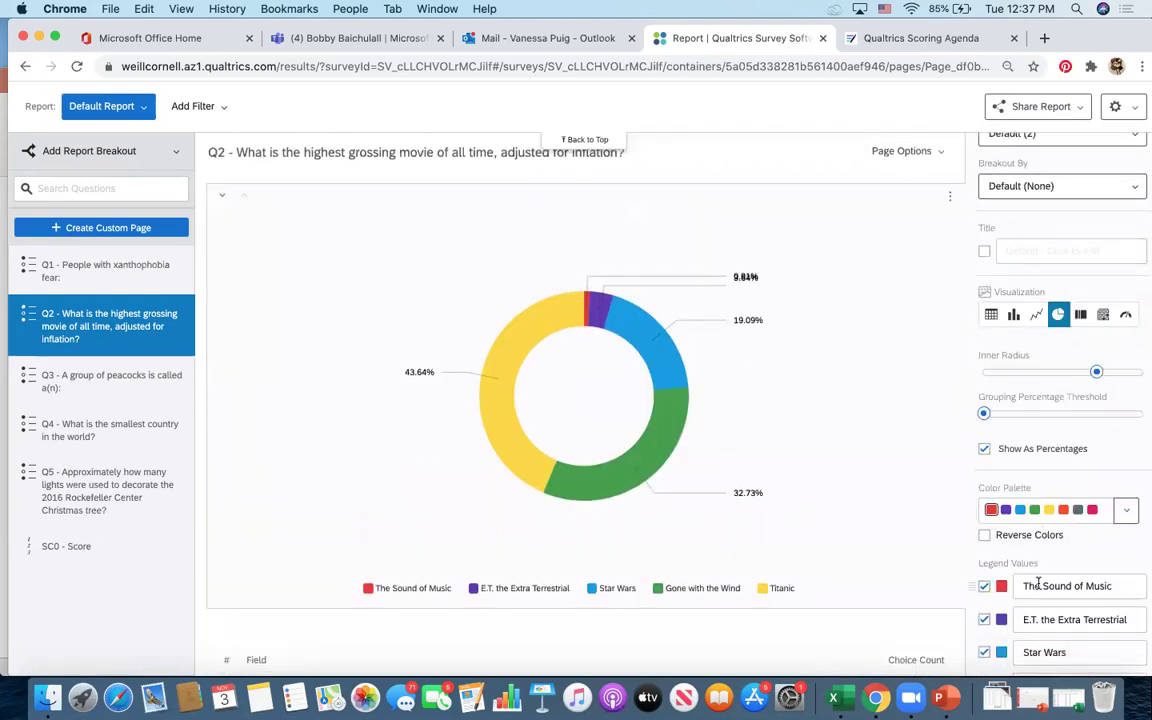
scroll(1037, 470, "down", 3)
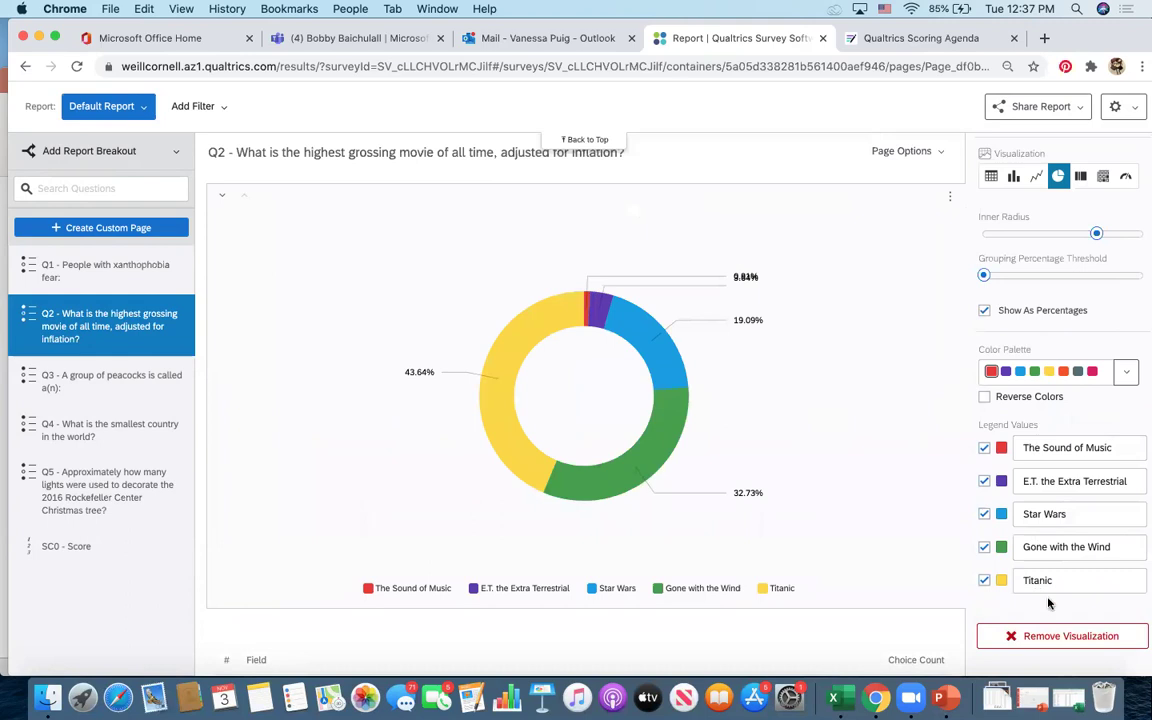
scroll(998, 398, "up", 1)
scroll(993, 400, "up", 5)
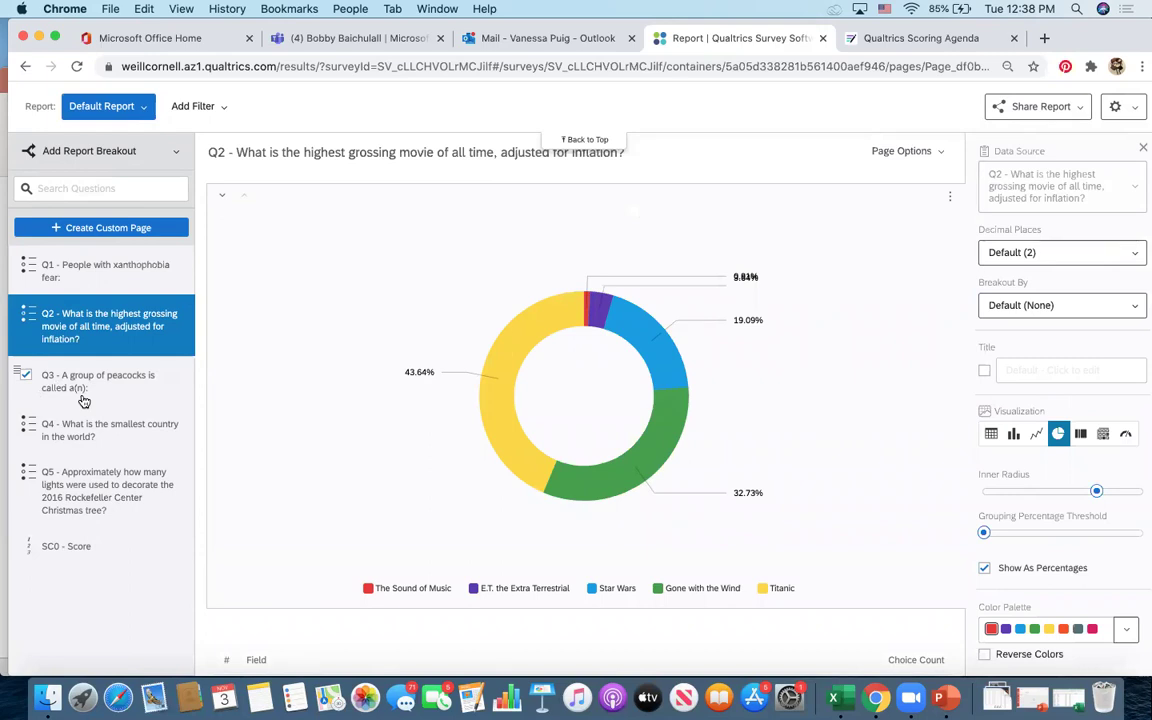
Open the SC0 - Score results in the report.
left_click(70, 552)
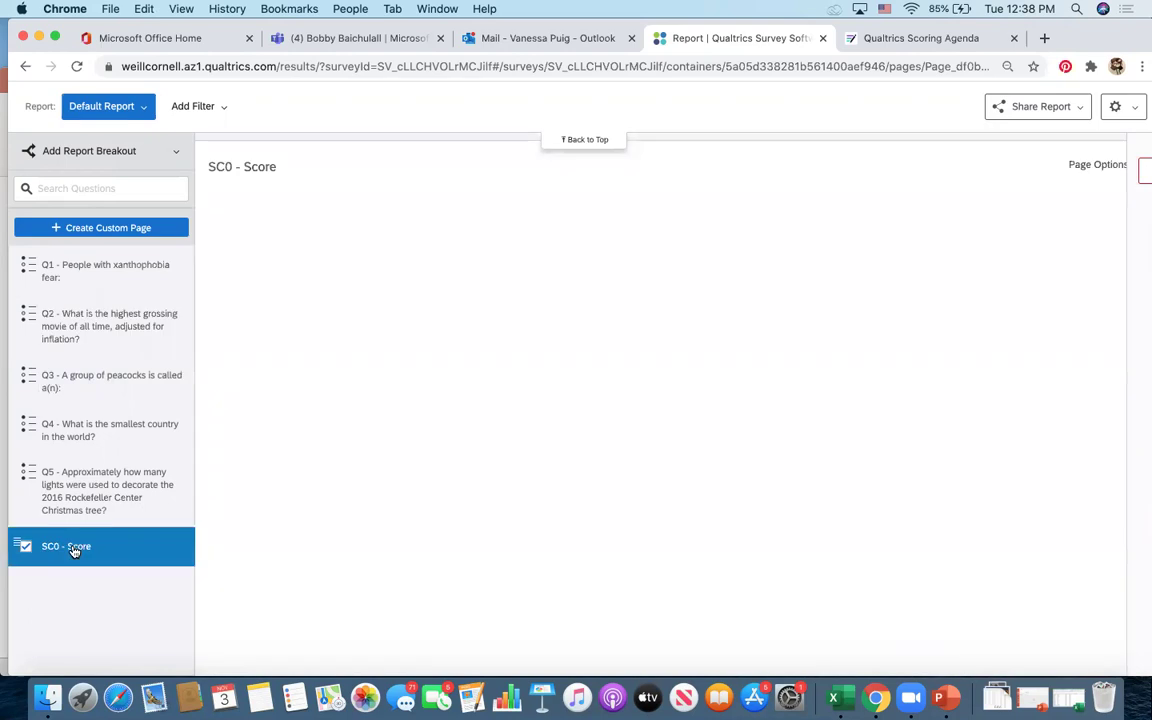